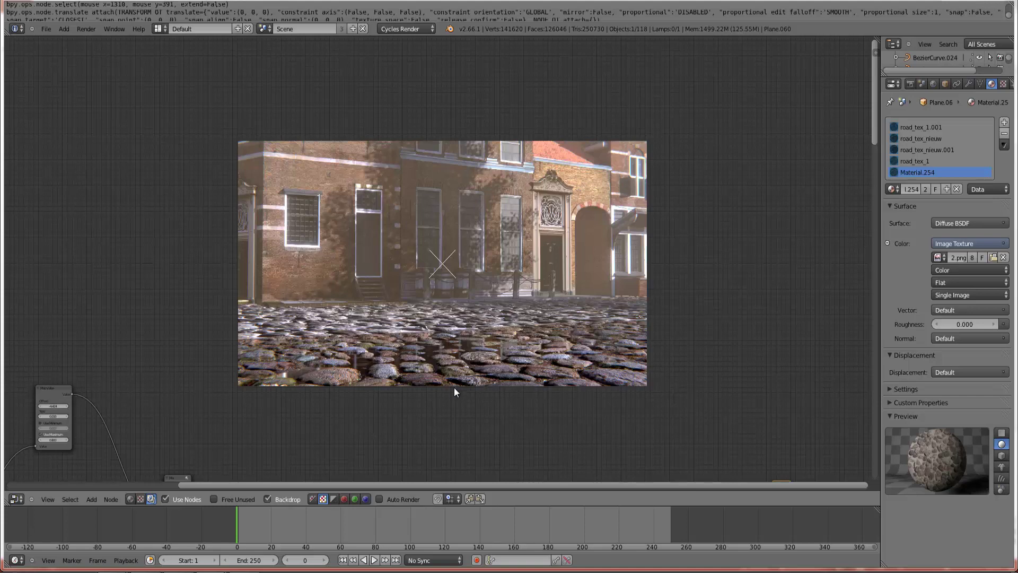
# - Replace the compositing node setup with the 3D viewport in the main editor area
pyautogui.moveTo(449, 404); pyautogui.dragTo(416, 288, button='middle')
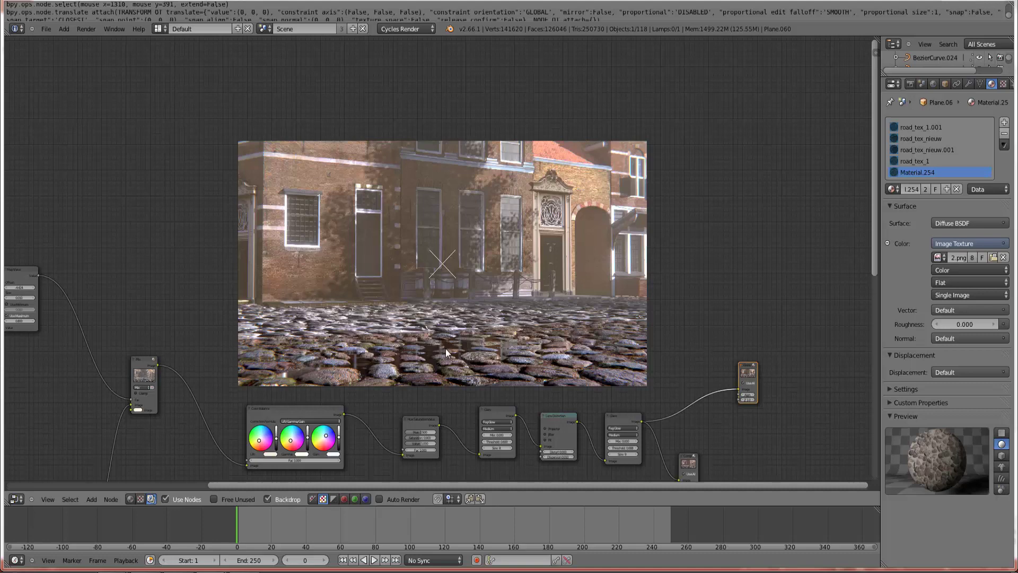
pyautogui.click(24, 499)
pyautogui.click(42, 484)
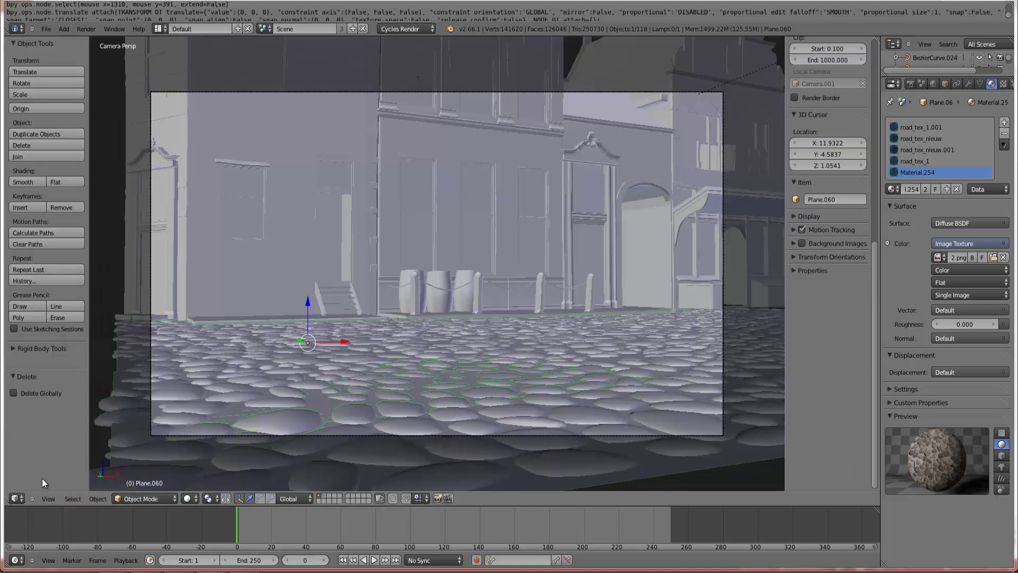
# - Examine the modelled cobblestone street and its tile seams up close and from above, outside the camera view
pyautogui.press('KP_7')
pyautogui.moveTo(431, 363); pyautogui.dragTo(471, 318, button='middle')
pyautogui.scroll(7, 469, 317)
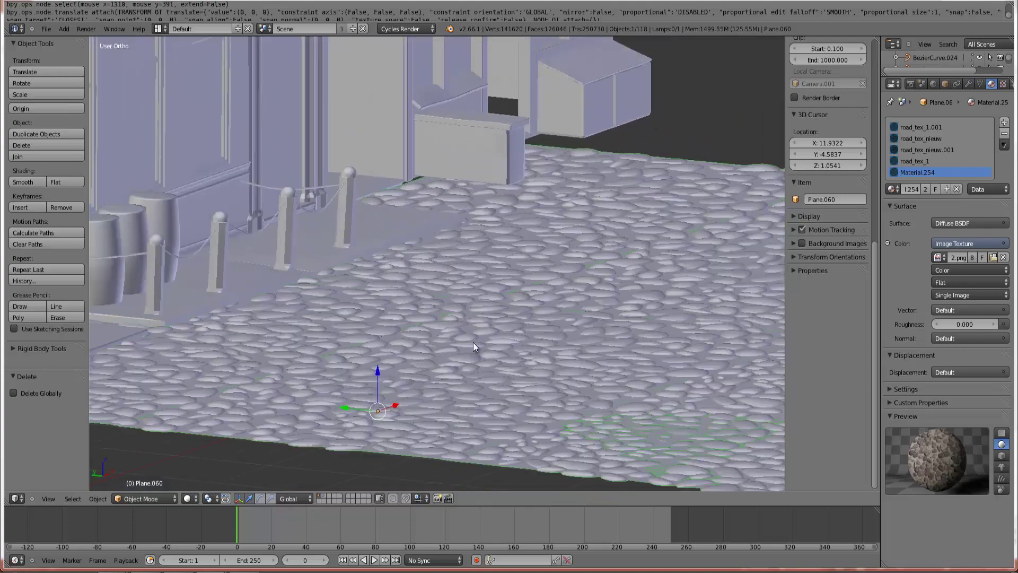
pyautogui.scroll(4, 539, 360)
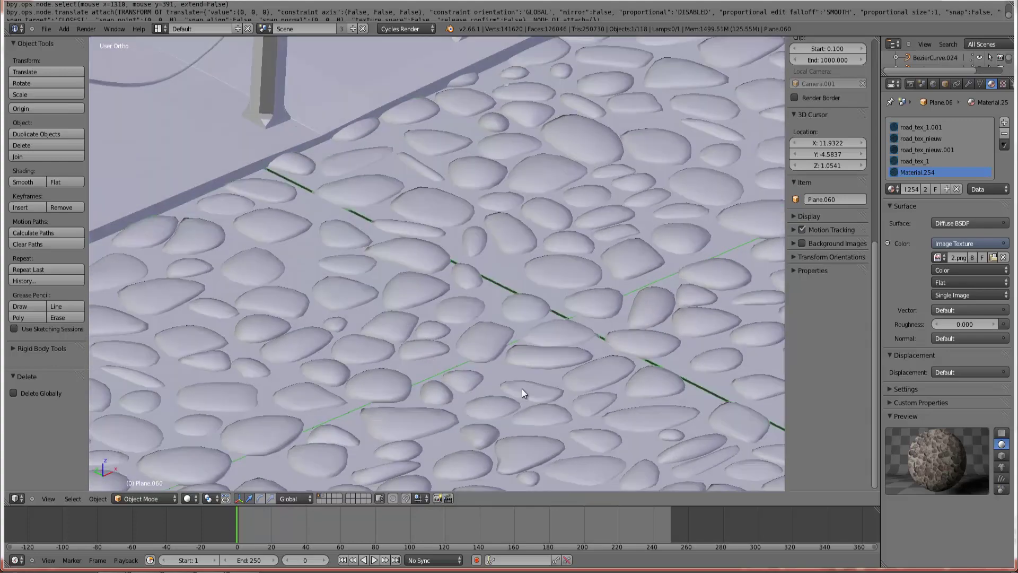
pyautogui.scroll(-8, 521, 388)
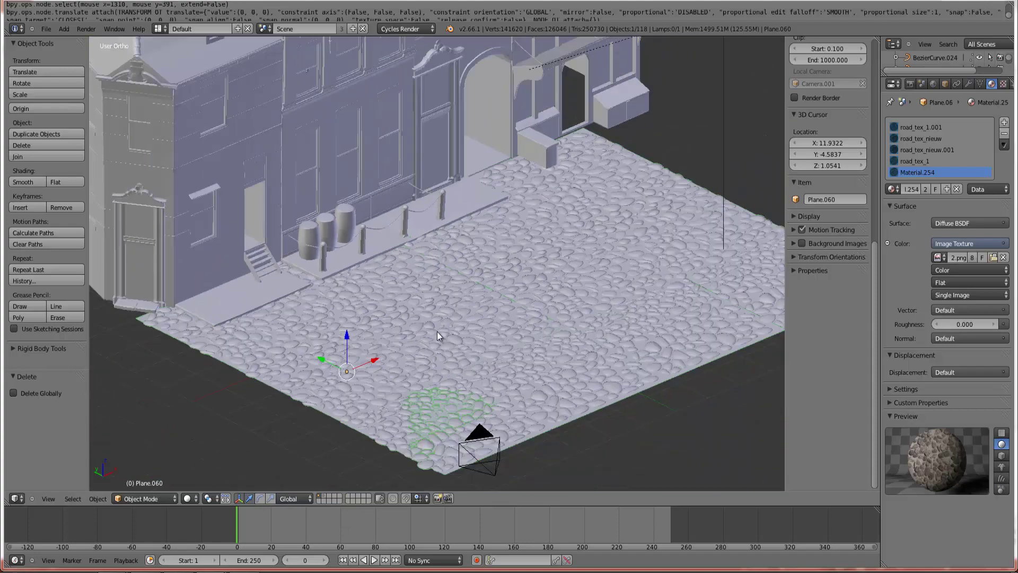
pyautogui.moveTo(506, 297); pyautogui.dragTo(481, 368, button='middle')
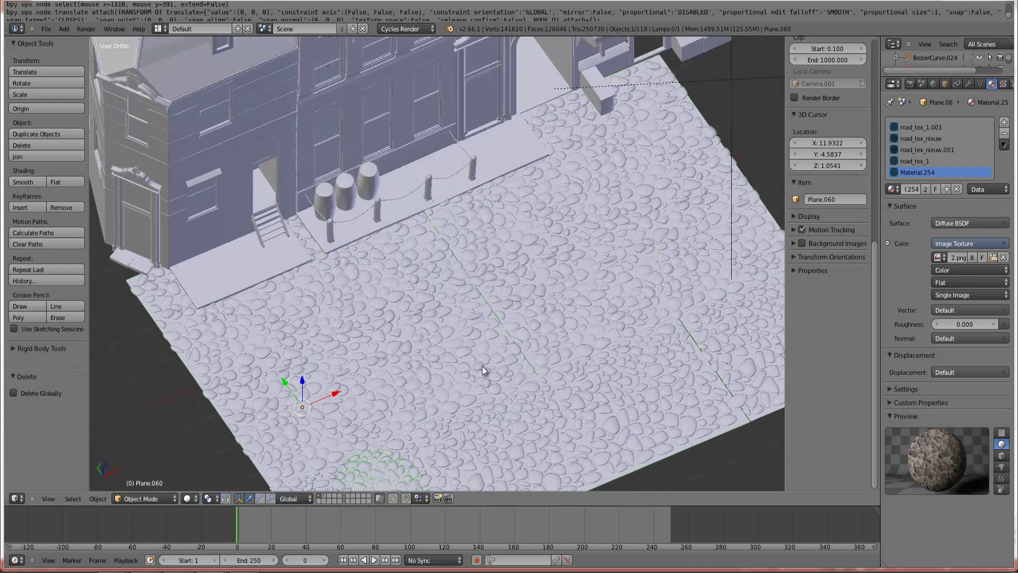
pyautogui.scroll(-3, 445, 414)
pyautogui.scroll(3, 413, 453)
# - Select the flat plane over the front part of the street and check its mesh outline in Edit Mode
pyautogui.rightClick(413, 453)
pyautogui.press('Tab')
pyautogui.press('Tab')
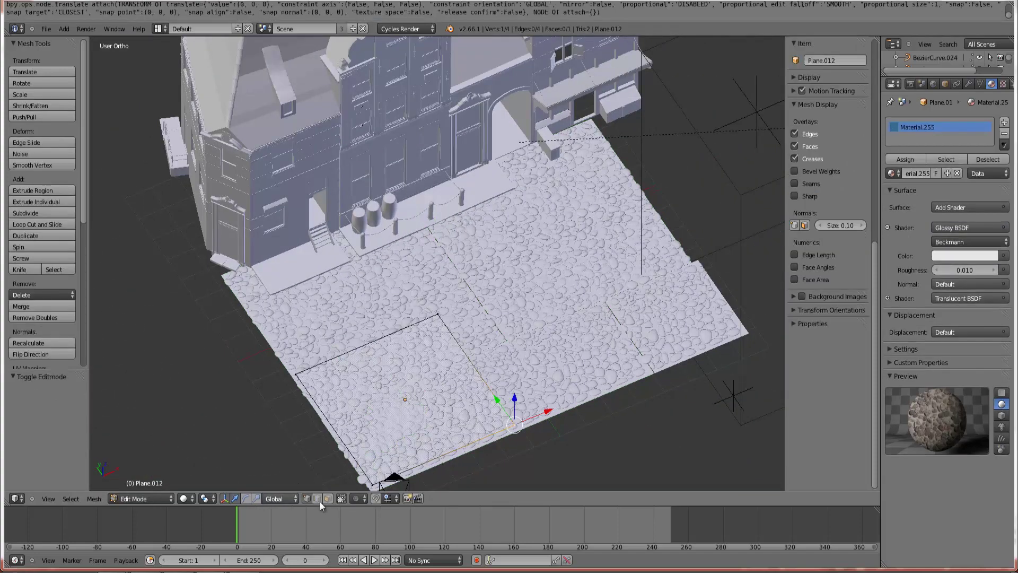
# - Show the scene layer holding the separate road tiles and view the two tiles with modelled stones from above
pyautogui.click(323, 495)
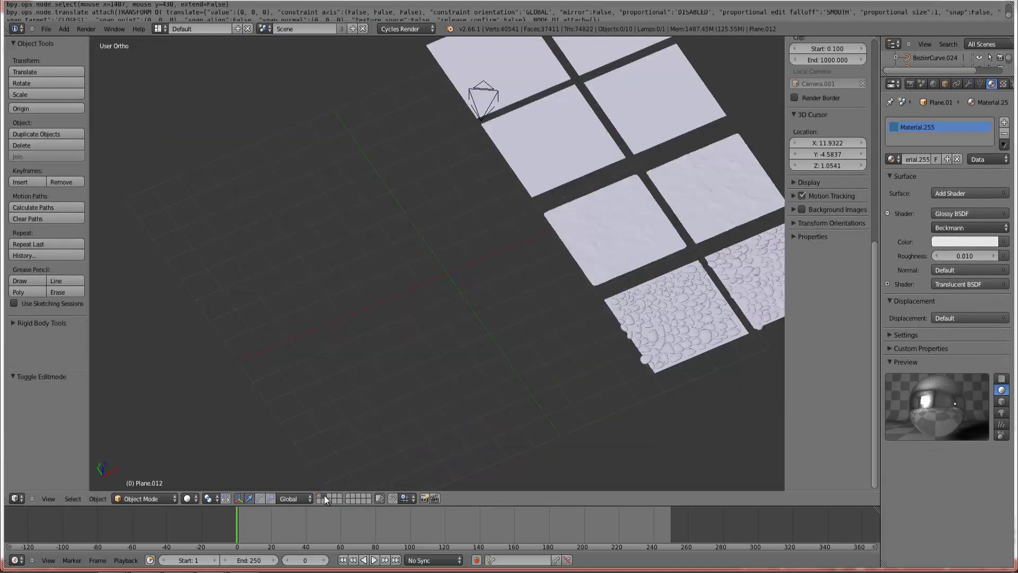
pyautogui.rightClick(661, 325)
pyautogui.press('KP_7')
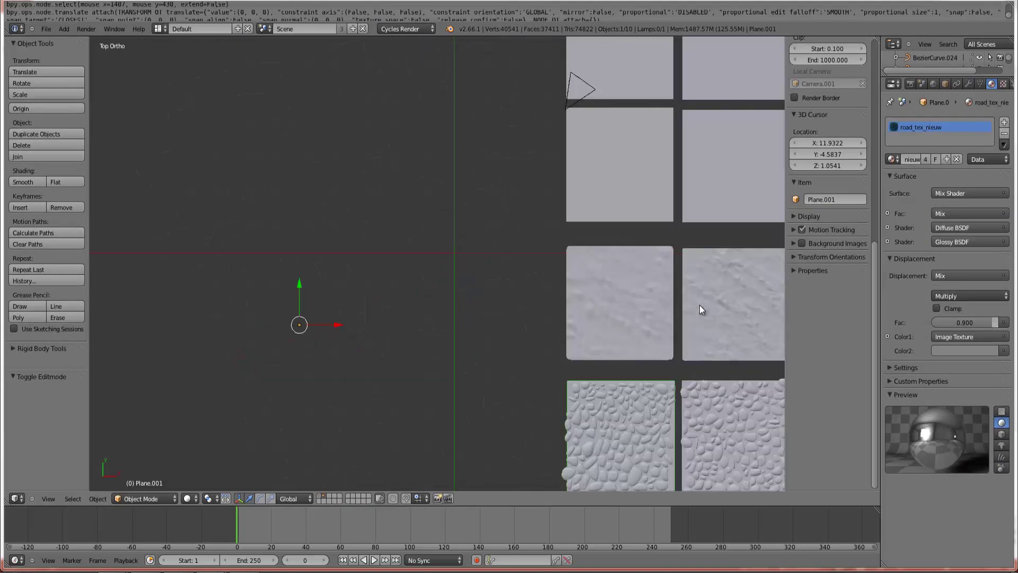
pyautogui.scroll(5, 640, 441)
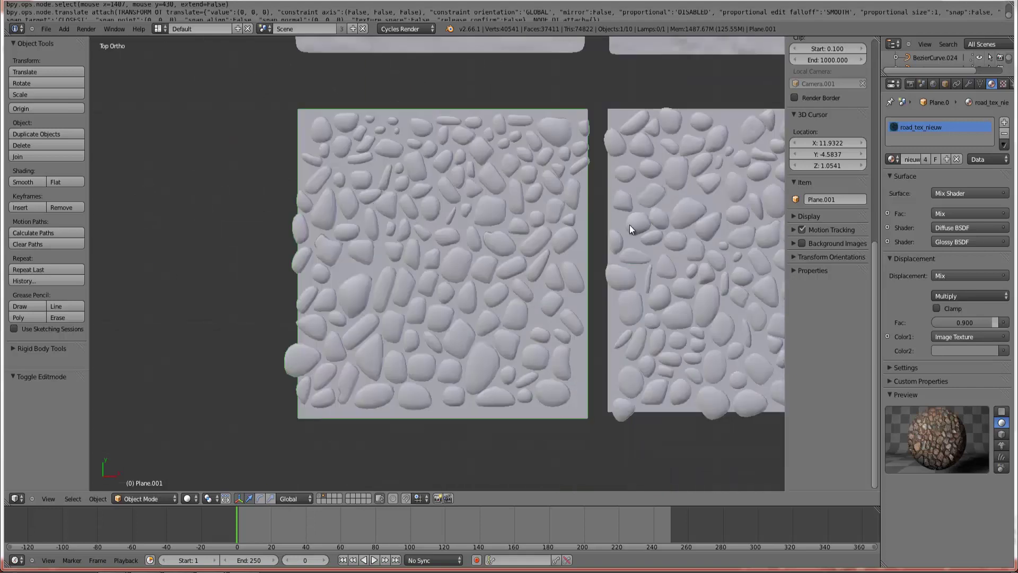
pyautogui.rightClick(654, 227)
# - Examine the row of road tiles, selecting the flat tile beside the camera and framing it
pyautogui.scroll(-4, 548, 272)
pyautogui.moveTo(588, 271); pyautogui.dragTo(329, 168, button='middle')
pyautogui.scroll(-4, 446, 275)
pyautogui.rightClick(276, 75)
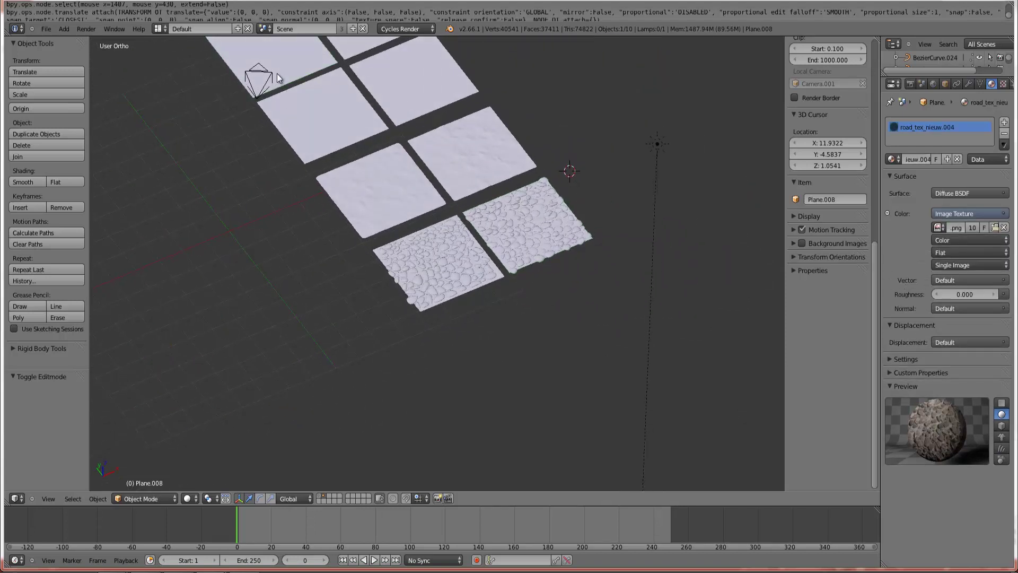
pyautogui.press('KP_Decimal')
pyautogui.scroll(-7, 466, 265)
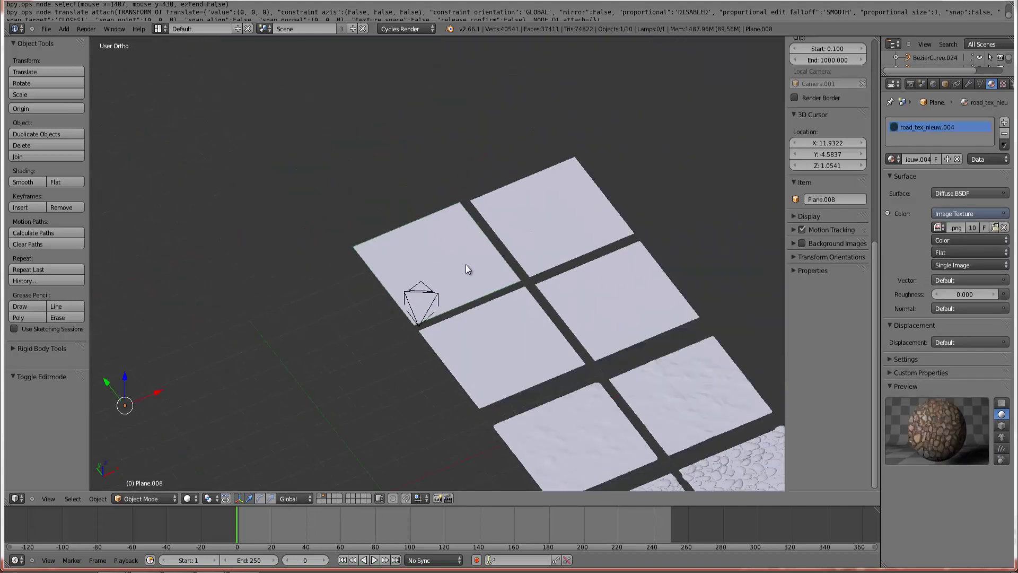
pyautogui.moveTo(485, 294); pyautogui.dragTo(464, 352, button='middle')
pyautogui.scroll(6, 464, 352)
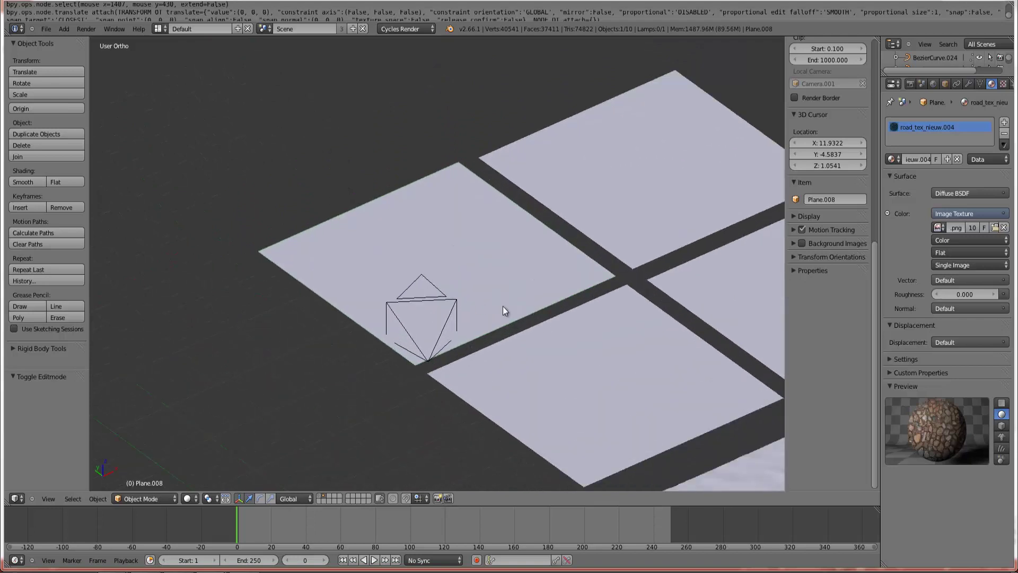
pyautogui.scroll(-5, 502, 306)
# - Set the camera beside the flat tiles as the scene's active camera
pyautogui.rightClick(441, 271)
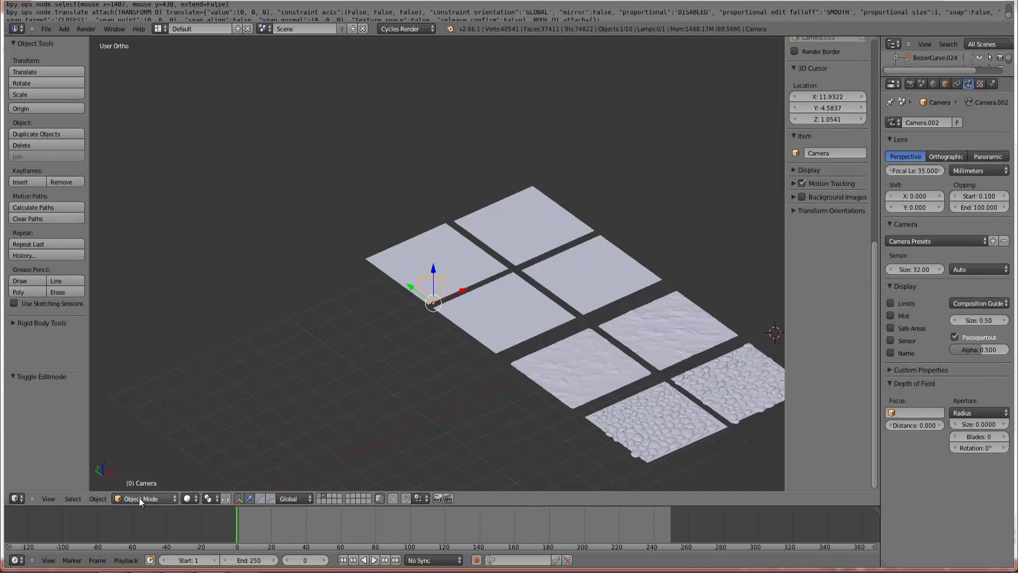
pyautogui.click(49, 498)
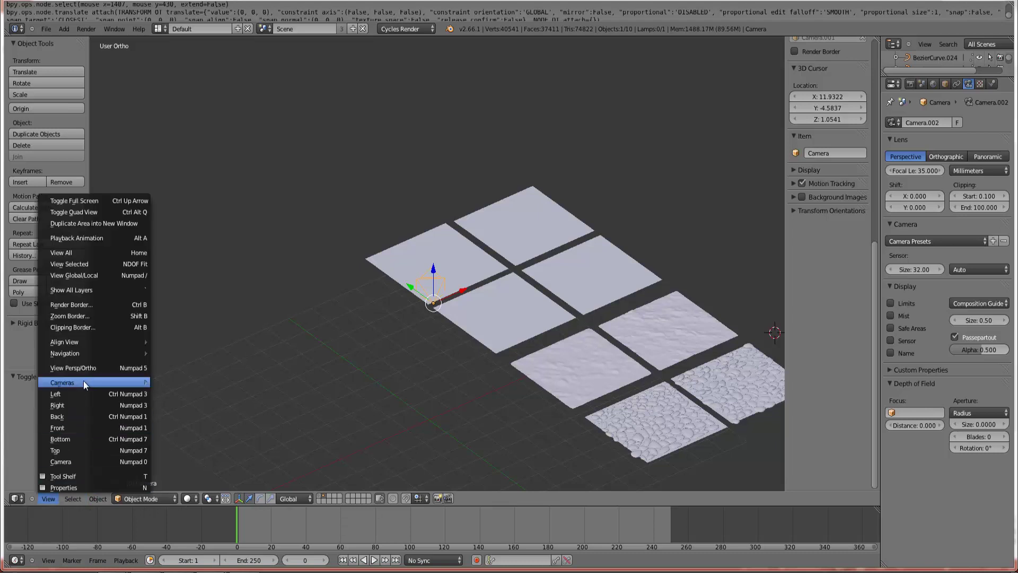
pyautogui.moveTo(84, 383)
pyautogui.click(222, 382)
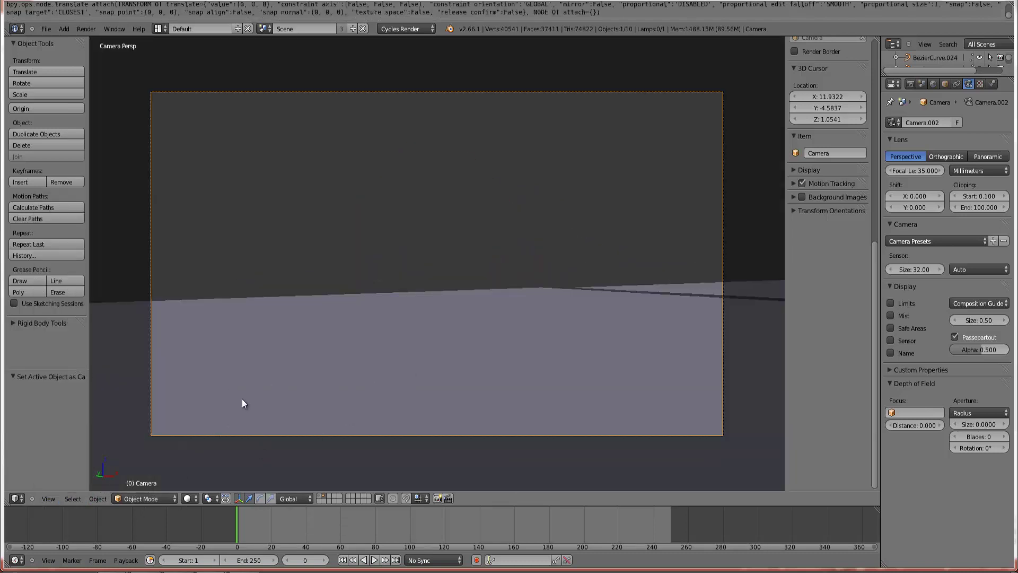
# - Display the road tiles with Texture viewport shading and view them from above at an angle
pyautogui.press('KP_7')
pyautogui.click(188, 498)
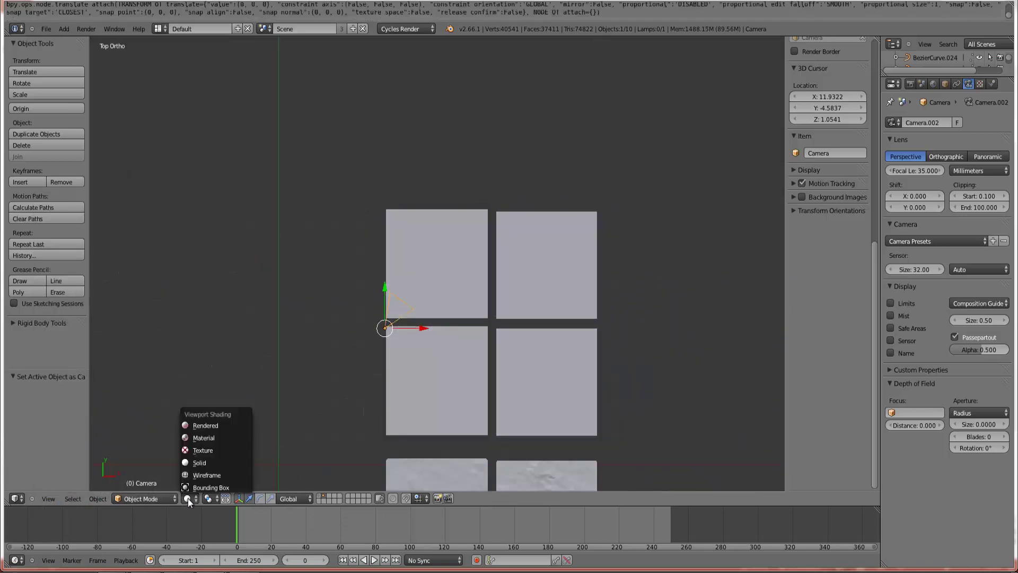
pyautogui.click(203, 450)
pyautogui.moveTo(348, 419)
pyautogui.mouseDown(button='middle')
pyautogui.moveTo(390, 392)
pyautogui.moveTo(371, 396)
pyautogui.mouseUp(button='middle')
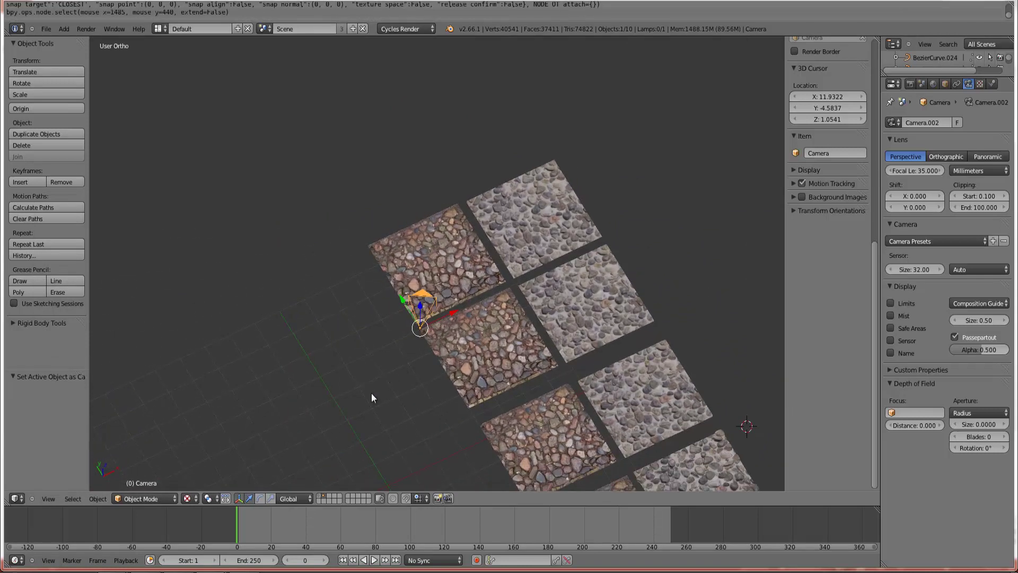
# - Set the Cycles render device to GPU Compute
pyautogui.click(910, 83)
pyautogui.click(957, 177)
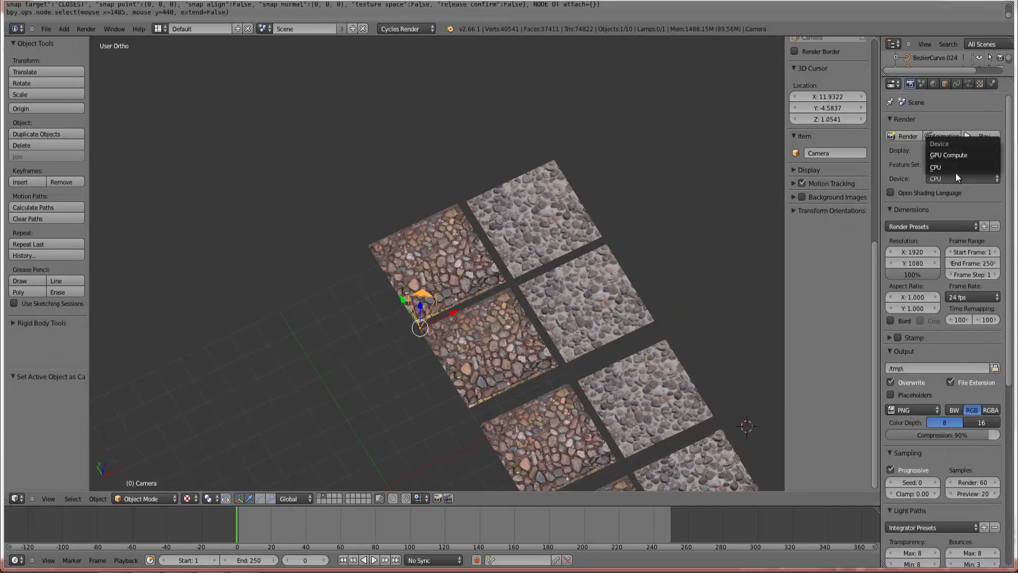
pyautogui.click(948, 154)
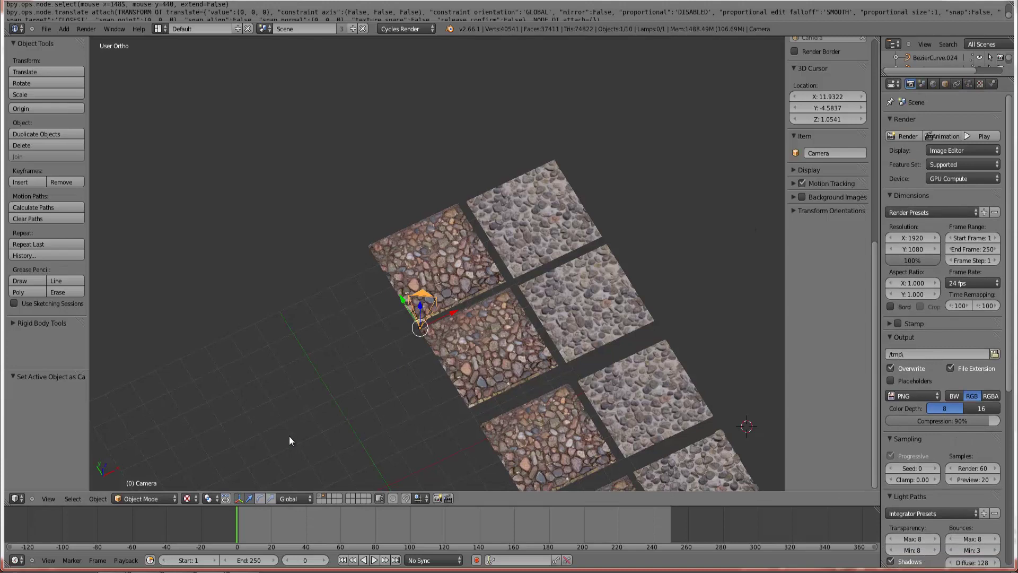
# - Preview the first reddish stone tile in Rendered shading through the active camera
pyautogui.click(188, 499)
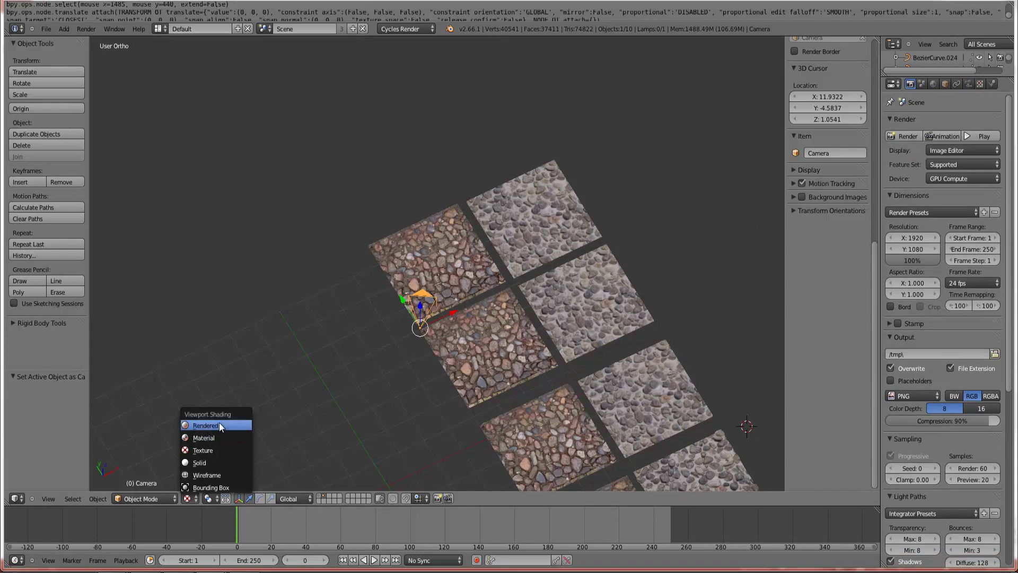
pyautogui.press('Return')
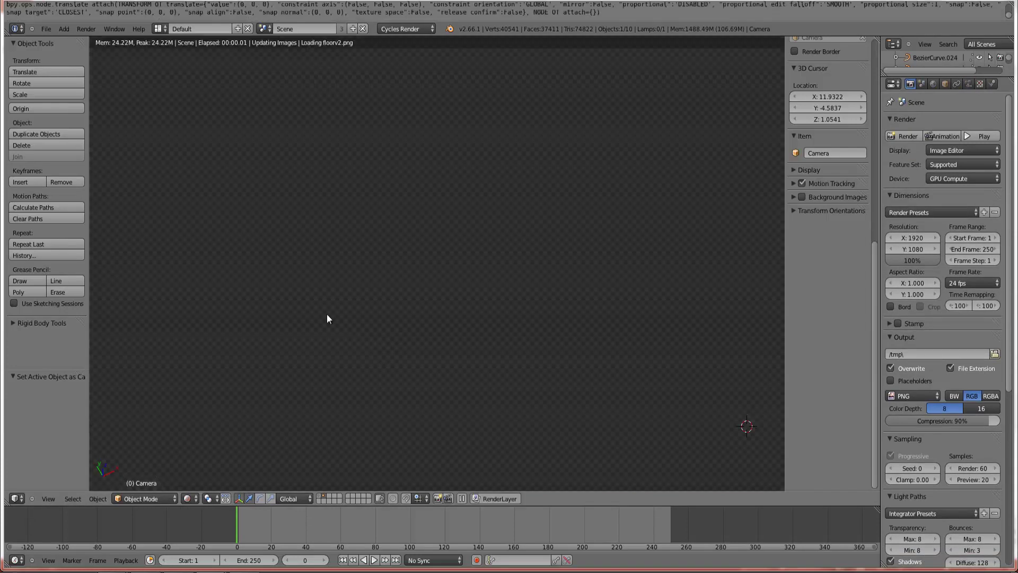
pyautogui.press('KP_0')
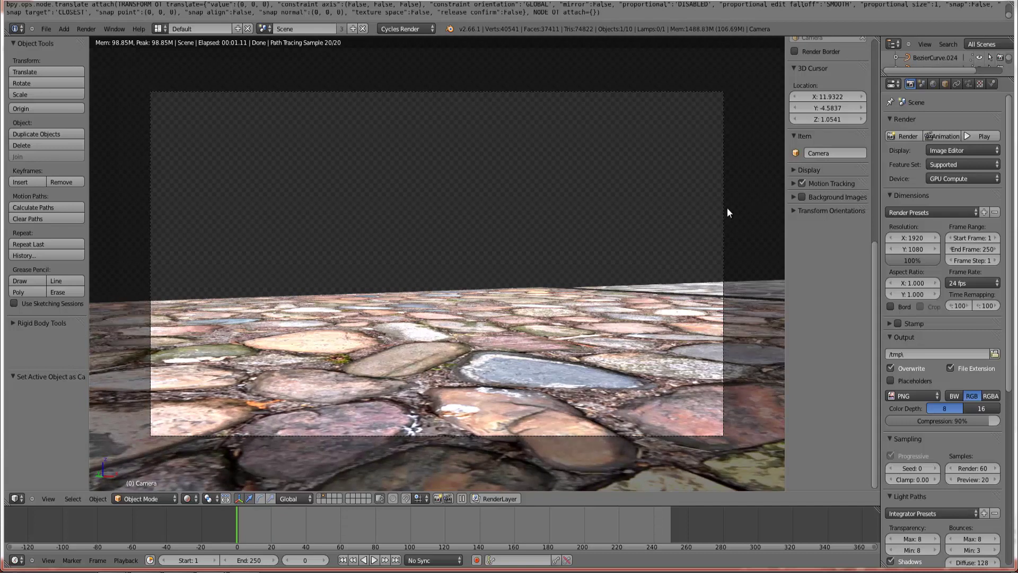
# - In wireframe top view, move the camera about 3.84 units along X to the neighbouring grey pebble tile
pyautogui.press('KP_7')
pyautogui.press('z')
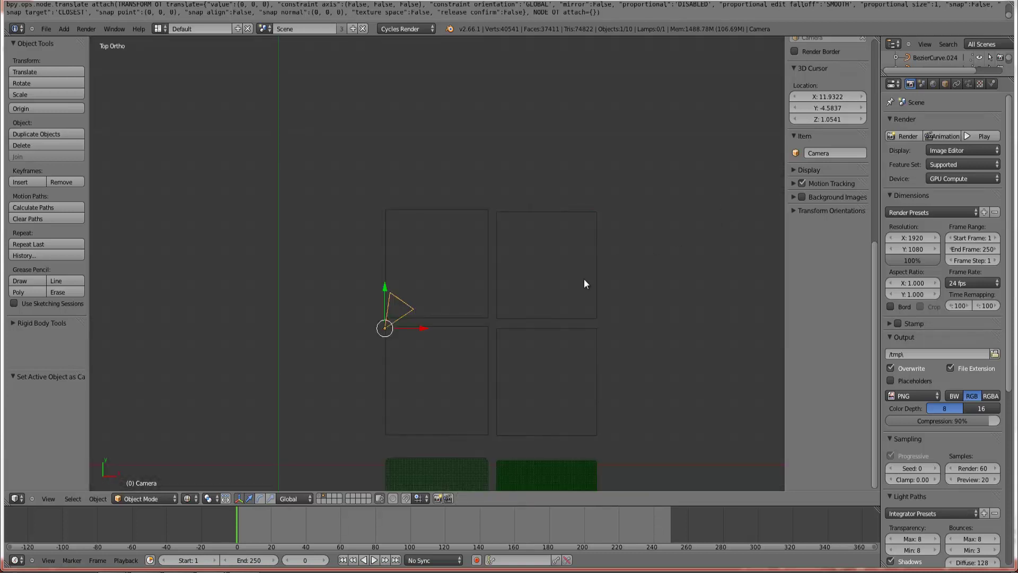
pyautogui.press('g')
pyautogui.click(514, 352)
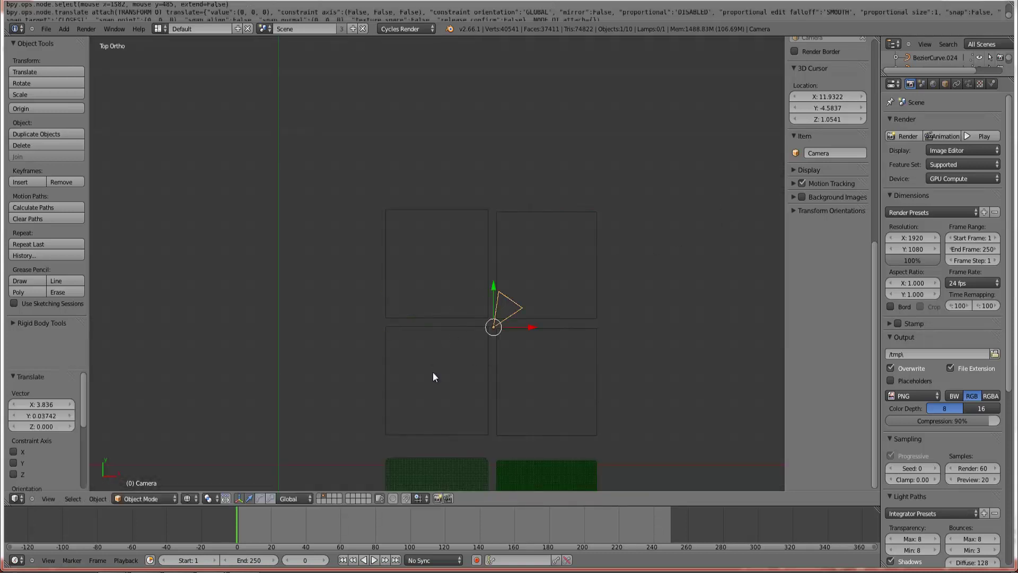
# - Preview the grey pebble tile in Rendered shading through the camera and move the camera slightly lower
pyautogui.press('KP_0')
pyautogui.click(190, 497)
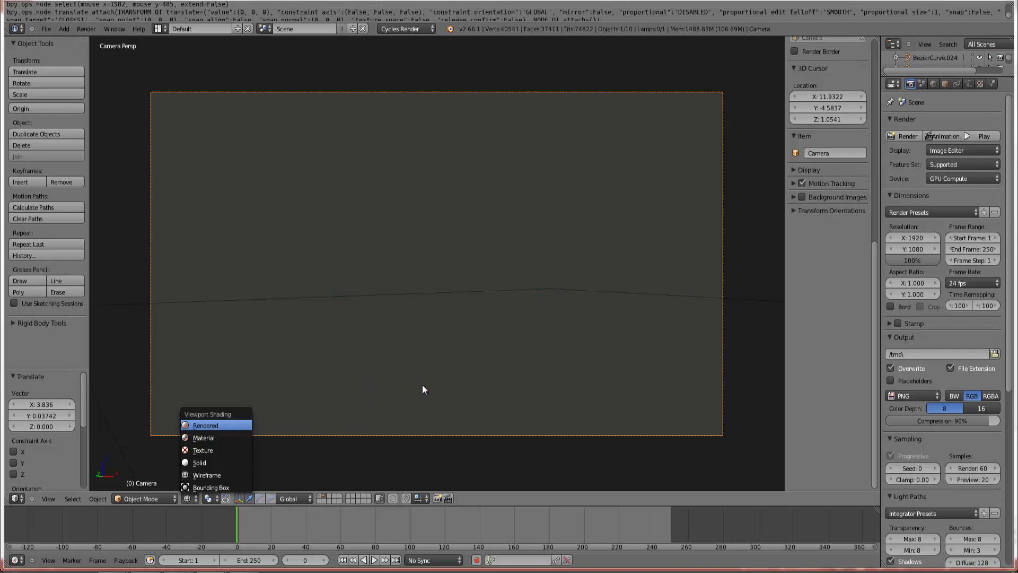
pyautogui.press('Return')
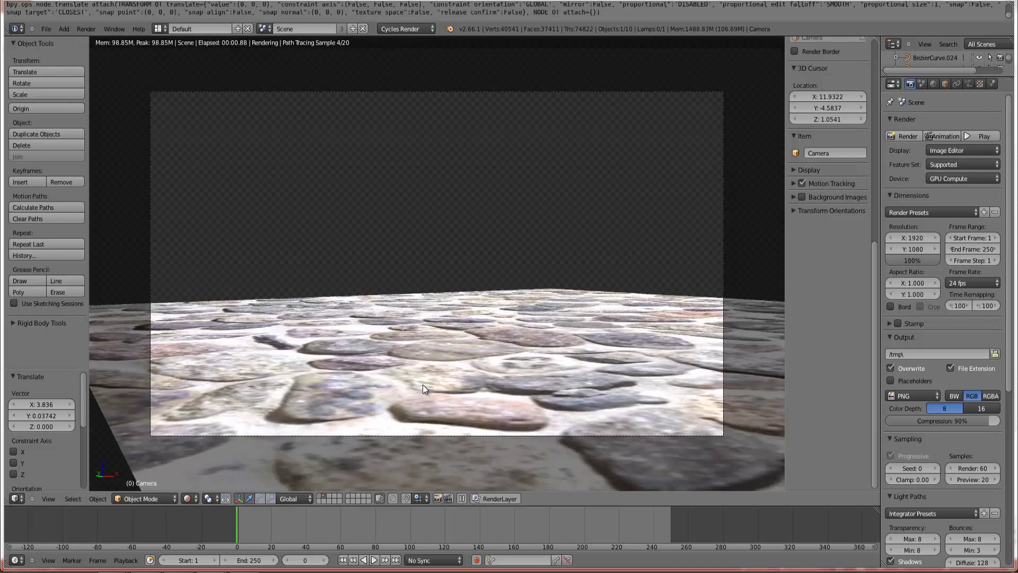
pyautogui.press('g')
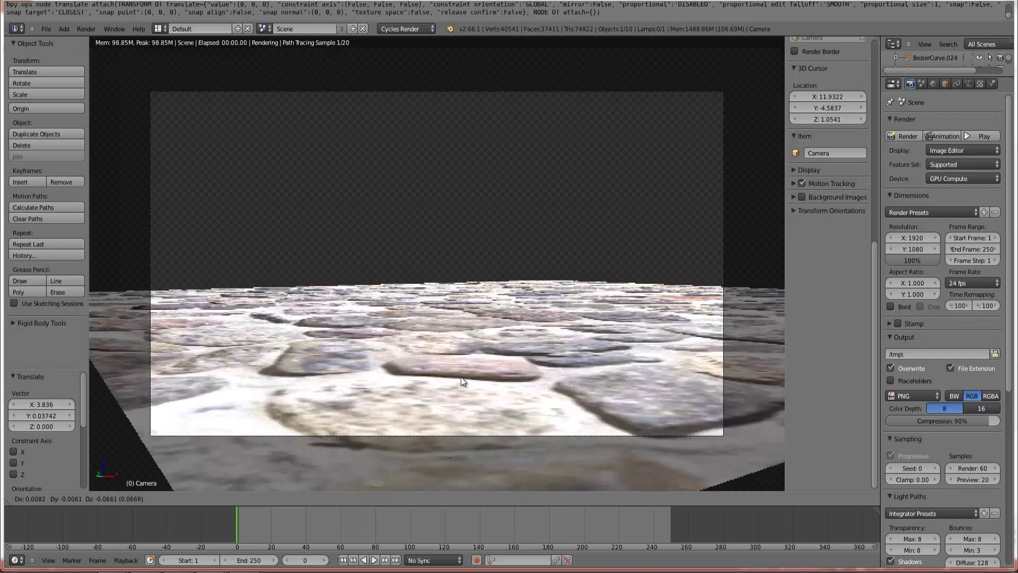
pyautogui.click(469, 378)
# - In wireframe top view, move the camera to the near outer corner of the second reddish stone tile
pyautogui.press('KP_0')
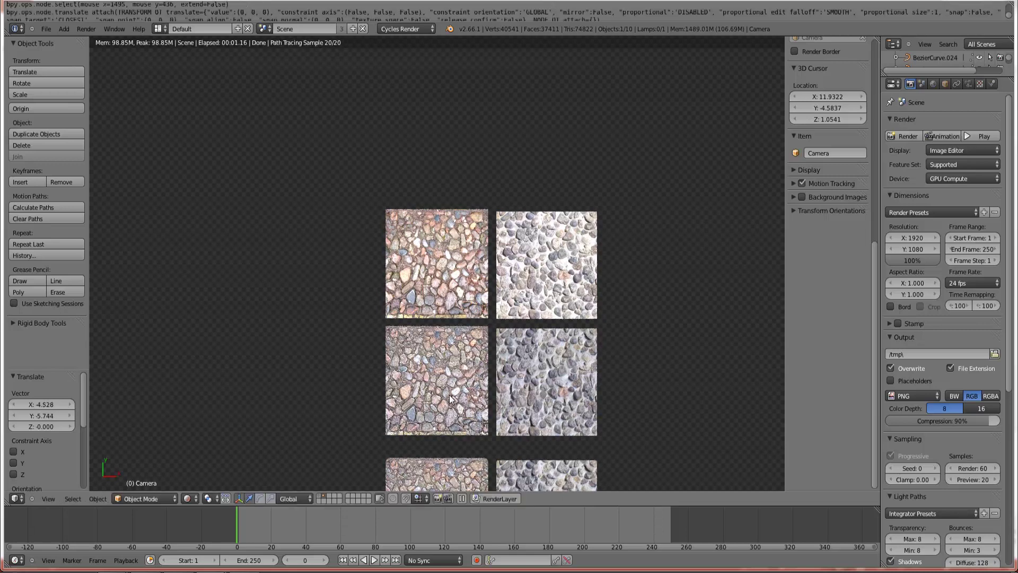
pyautogui.hotkey('shift', 'z')
pyautogui.scroll(-1, 474, 366)
pyautogui.press('g')
pyautogui.click(480, 367)
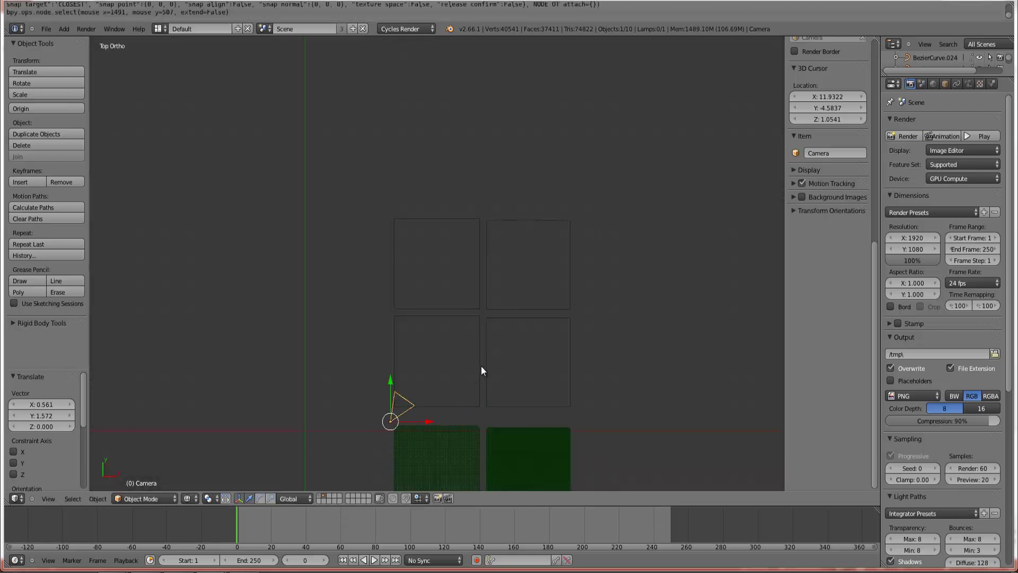
# - Look through the camera and raise it about 0.046 units above the second reddish tile
pyautogui.press('KP_Decimal')
pyautogui.press('KP_0')
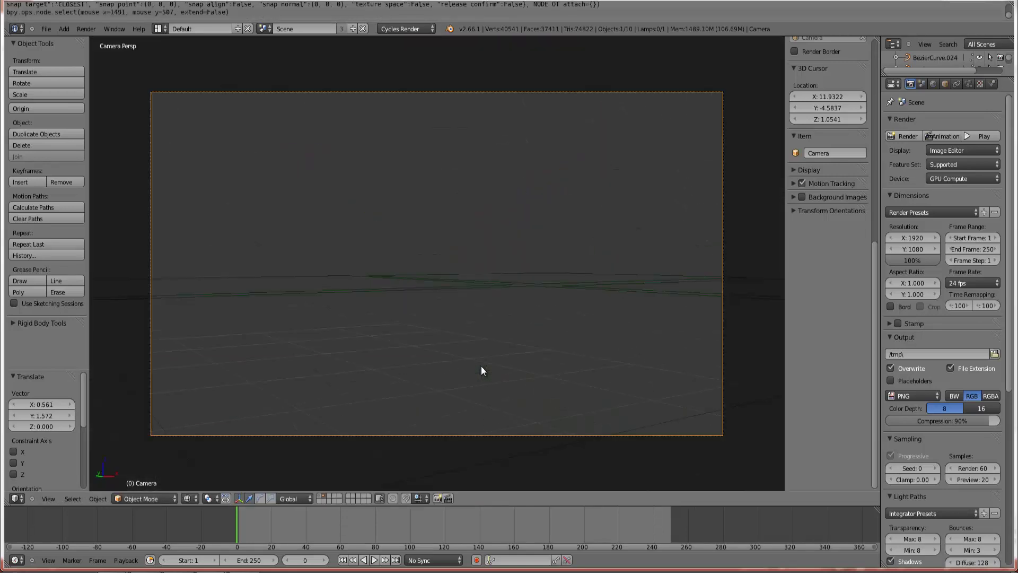
pyautogui.press('g')
pyautogui.click(460, 387)
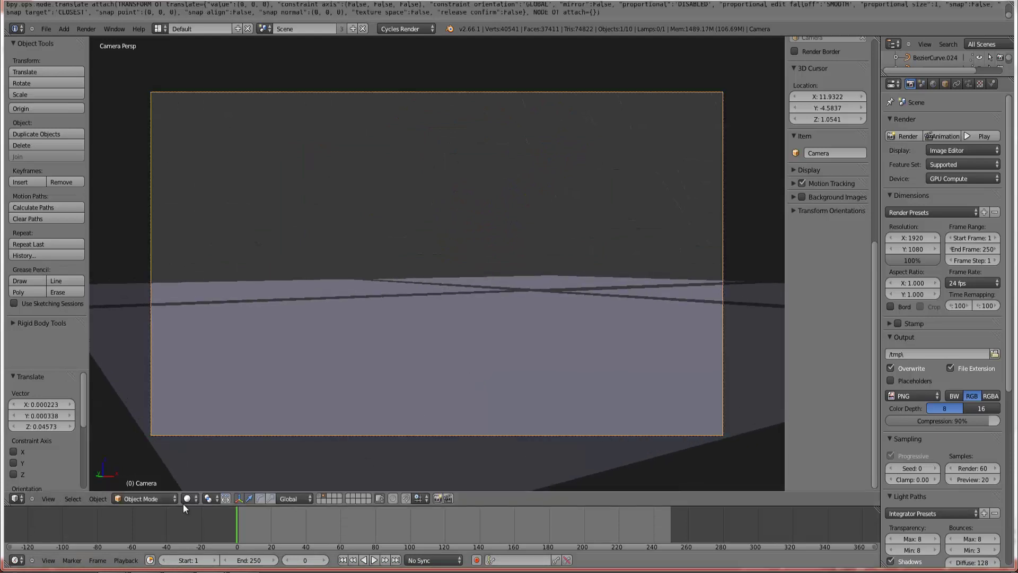
# - Preview the second reddish tile in Rendered shading and fly the camera slightly closer to the stones
pyautogui.click(187, 498)
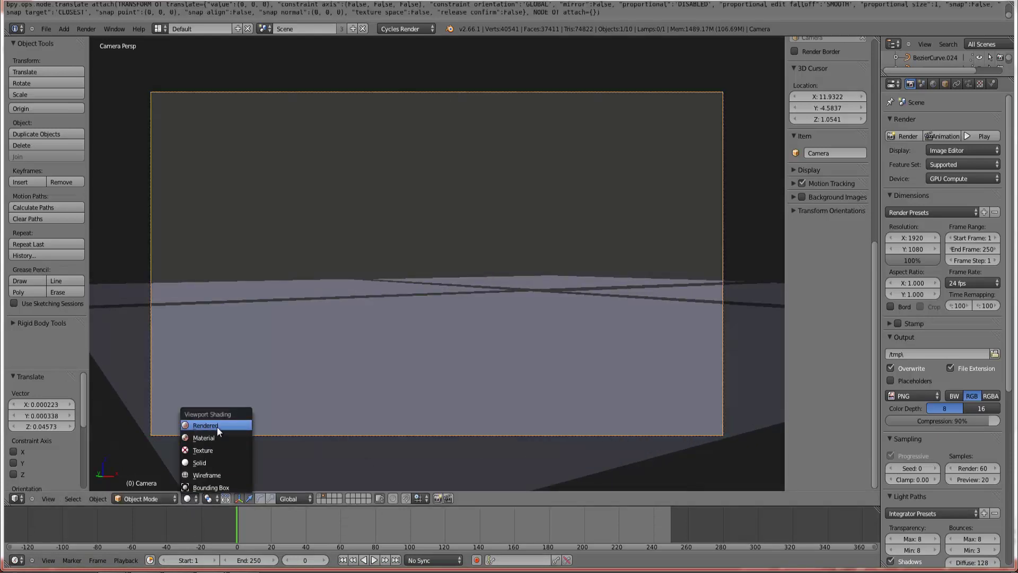
pyautogui.press('Return')
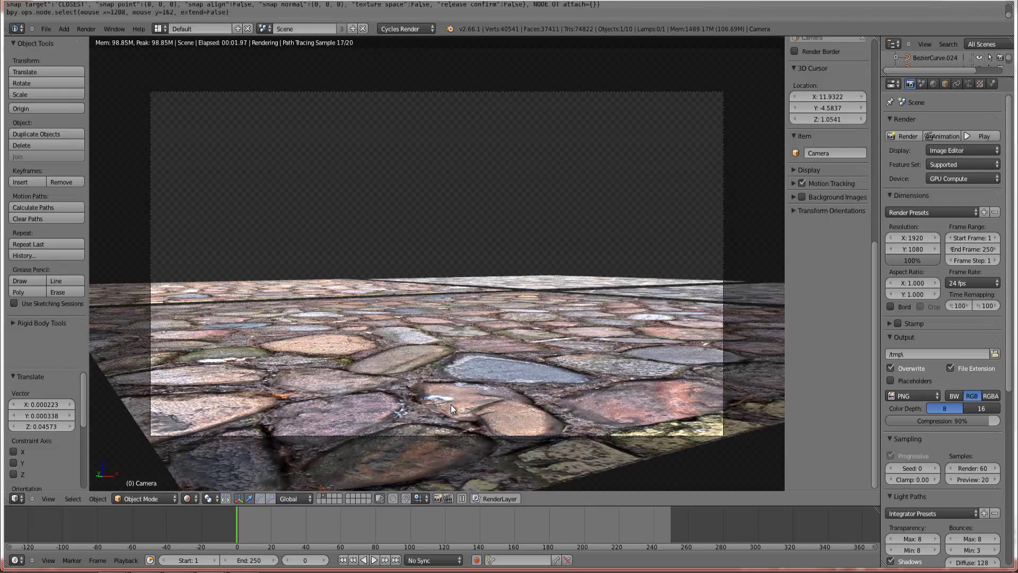
pyautogui.hotkey('shift', 'f')
pyautogui.click(436, 263)
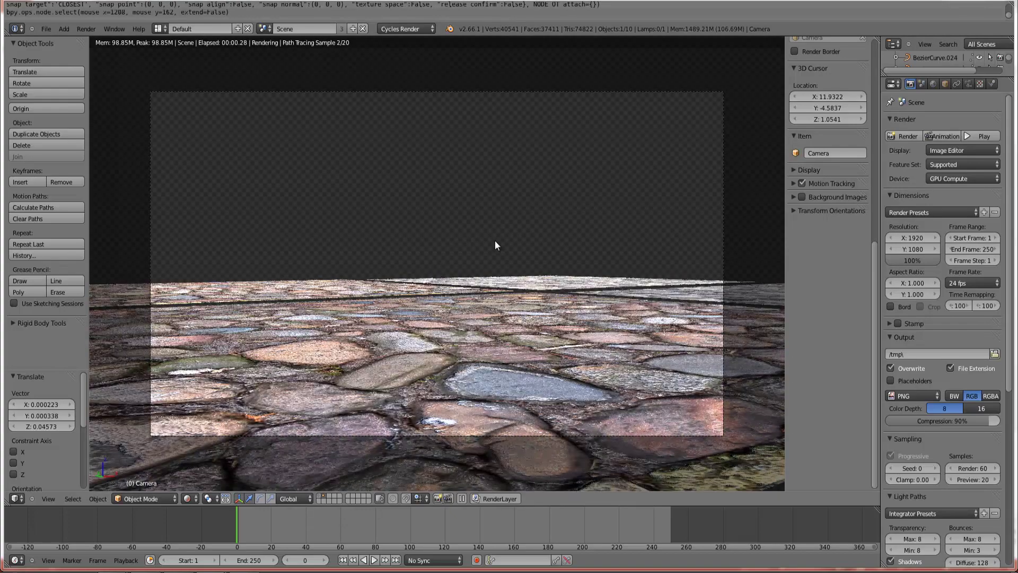
# - Lower the camera close to the stones of the second reddish tile in the rendered preview
pyautogui.press('g')
pyautogui.click(492, 250)
pyautogui.press('g')
pyautogui.click(491, 244)
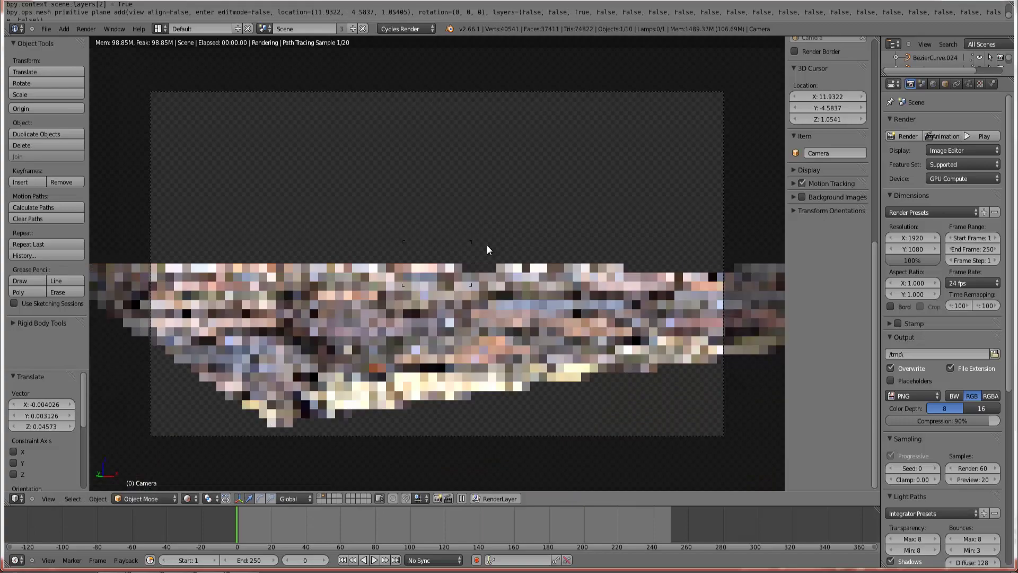
pyautogui.press('g')
pyautogui.click(438, 268)
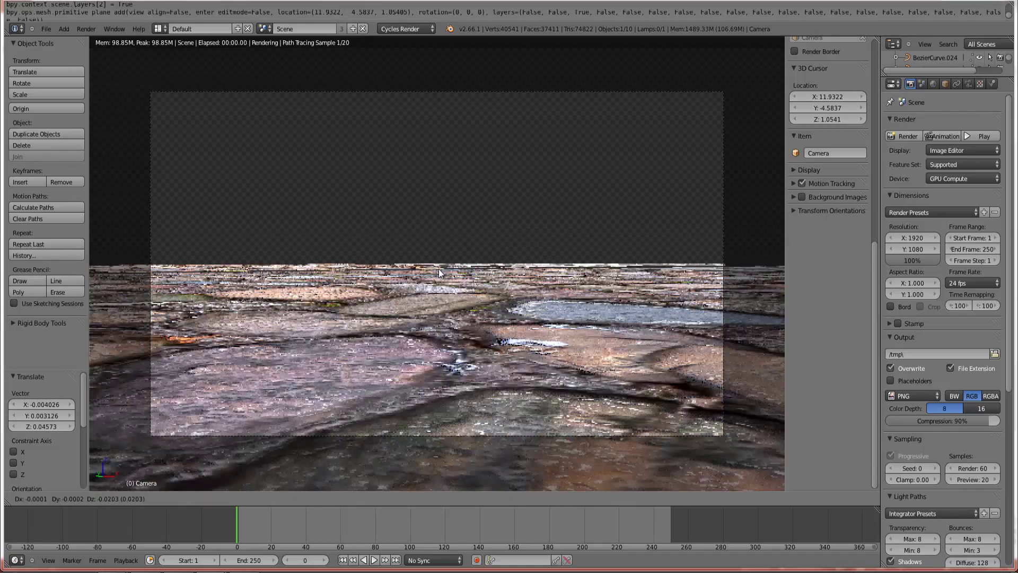
# - Raise the camera and fly it back until the neighbouring tiles fit in the rendered camera view
pyautogui.hotkey('shift', 'f')
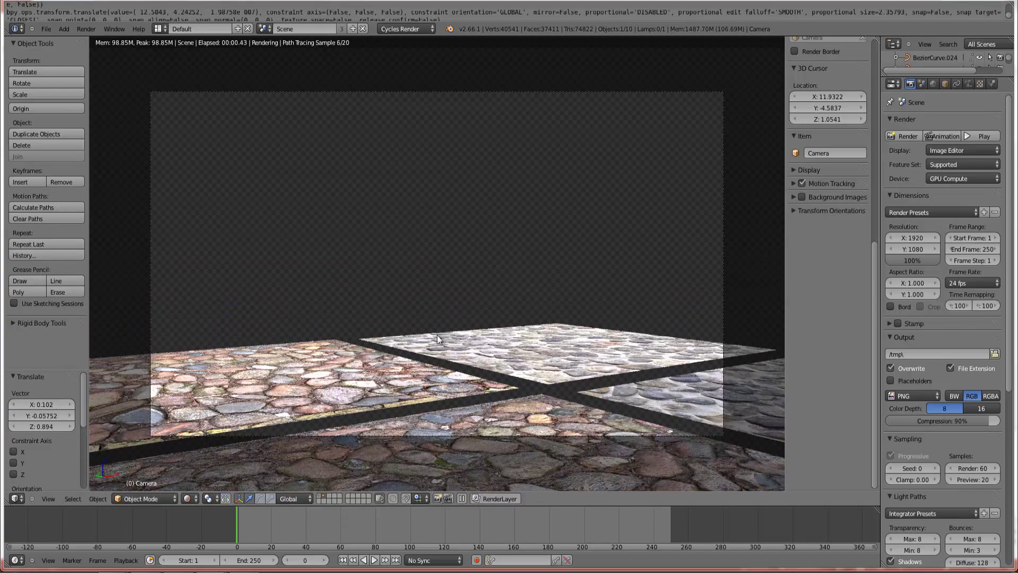
pyautogui.press('g')
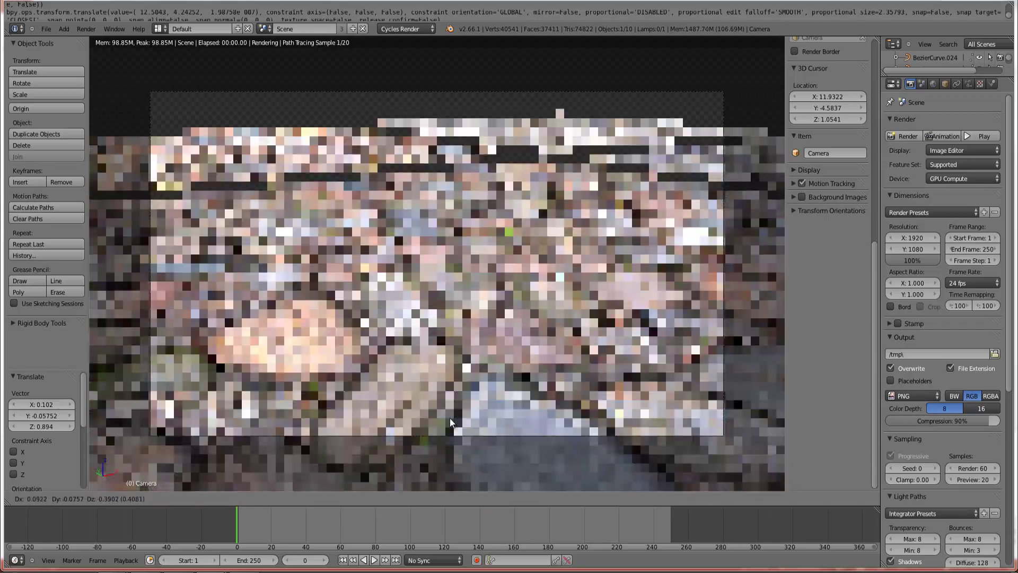
pyautogui.rightClick(449, 415)
pyautogui.hotkey('shift', 'f')
pyautogui.scroll(-2, 436, 264)
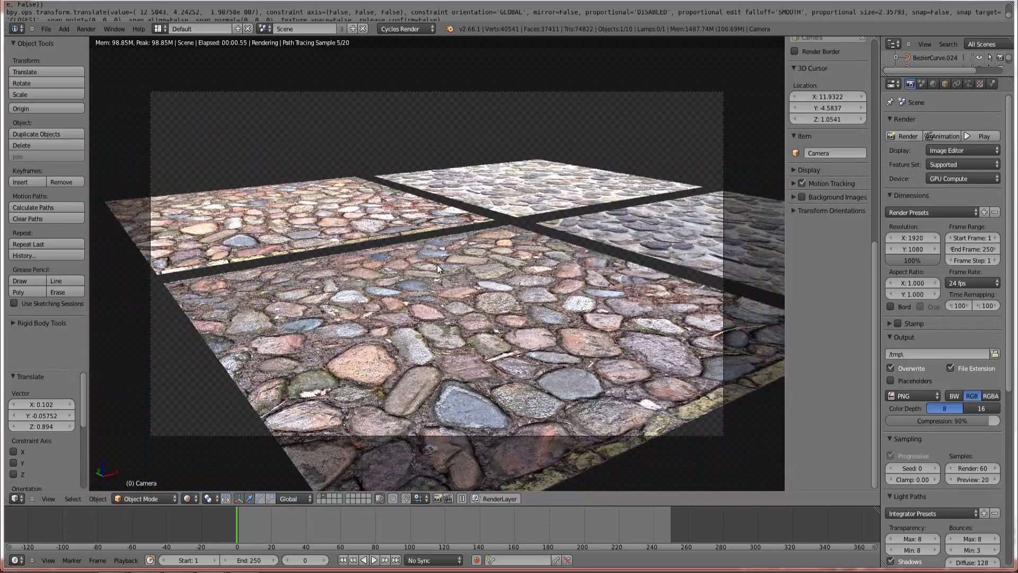
# - In wireframe top view, move the camera about 1.16 units in X and -3.0 in Y to the near outer corner of the first displaced tile
pyautogui.rightClick(558, 291)
pyautogui.press('KP_7')
pyautogui.press('z')
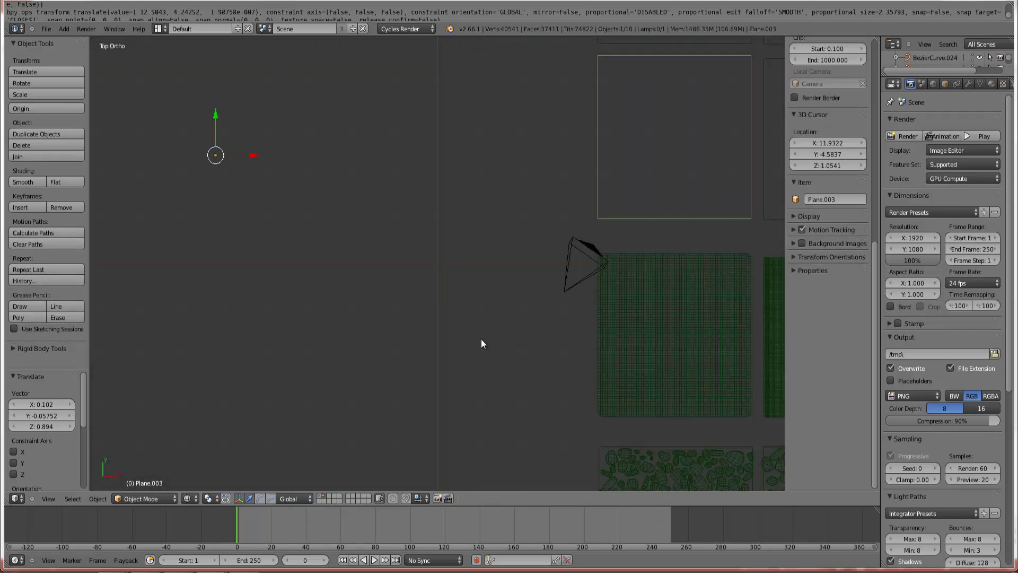
pyautogui.scroll(-4, 481, 343)
pyautogui.rightClick(516, 258)
pyautogui.press('g')
pyautogui.click(541, 329)
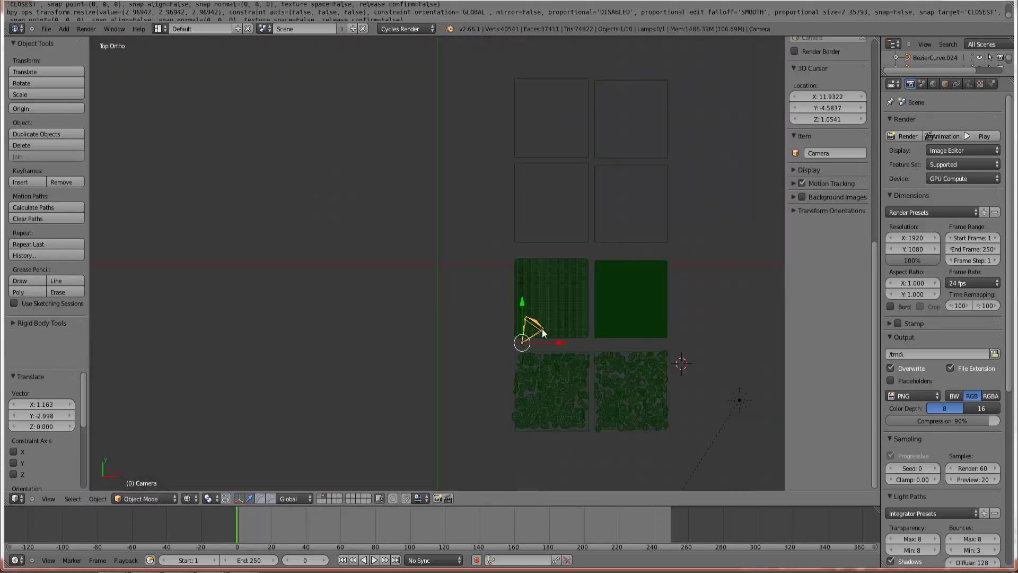
# - Inspect the displaced tile around the camera in solid shading, then look at it through the camera
pyautogui.press('KP_Decimal')
pyautogui.rightClick(571, 208)
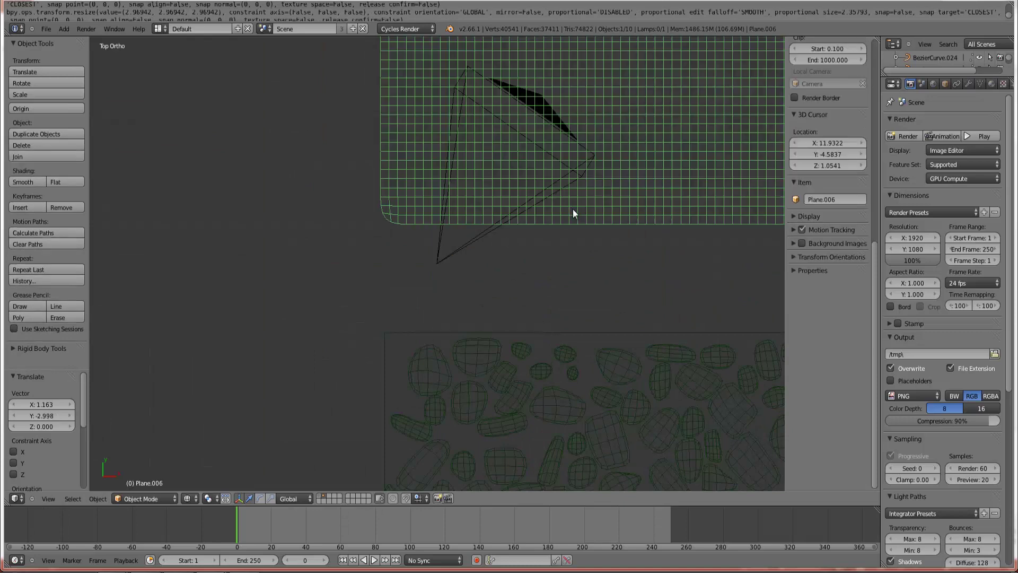
pyautogui.press('z')
pyautogui.moveTo(564, 227)
pyautogui.mouseDown(button='middle')
pyautogui.moveTo(558, 254)
pyautogui.moveTo(584, 178)
pyautogui.mouseUp(button='middle')
pyautogui.scroll(5, 518, 334)
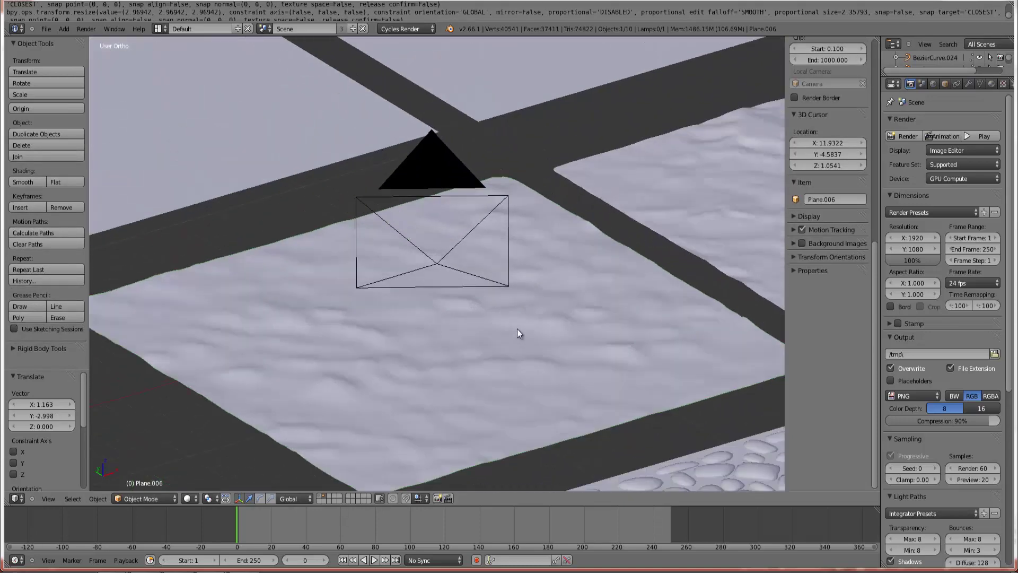
pyautogui.rightClick(442, 264)
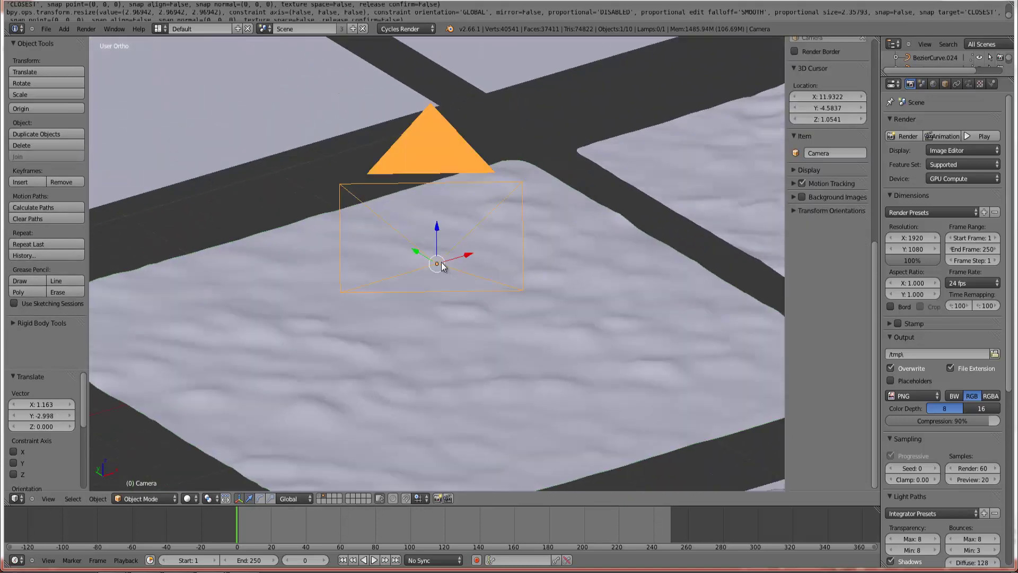
pyautogui.press('KP_0')
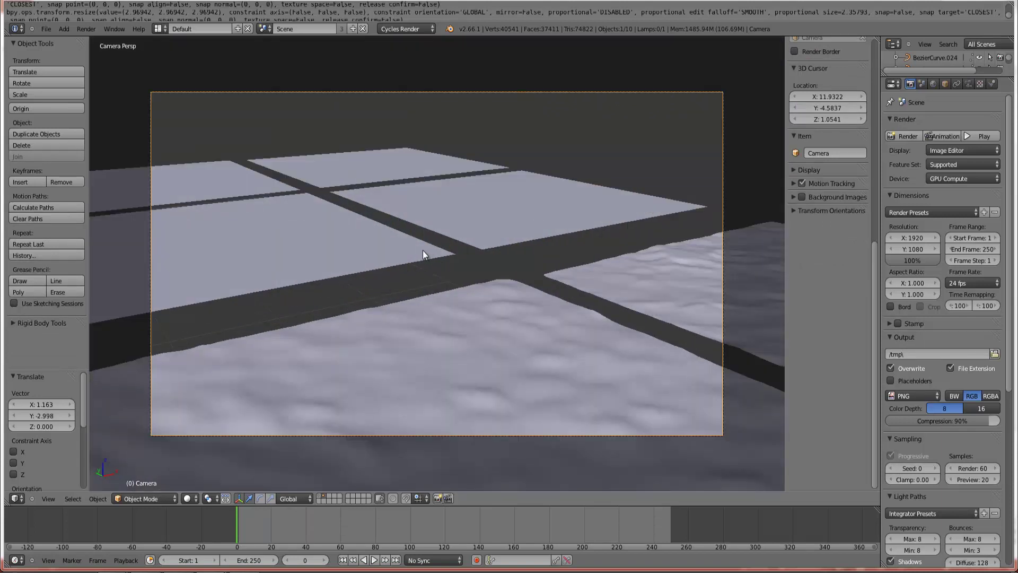
# - Lower the camera towards the displaced tile in successive moves of about 0.958, 0.099 and 0.192 units
pyautogui.scroll(-4, 438, 228)
pyautogui.press('g')
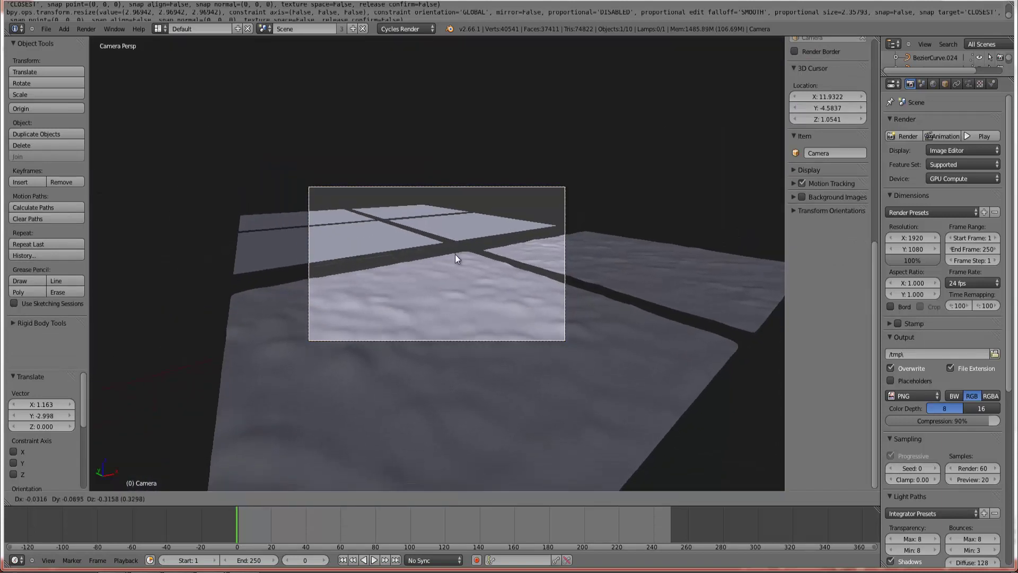
pyautogui.click(447, 278)
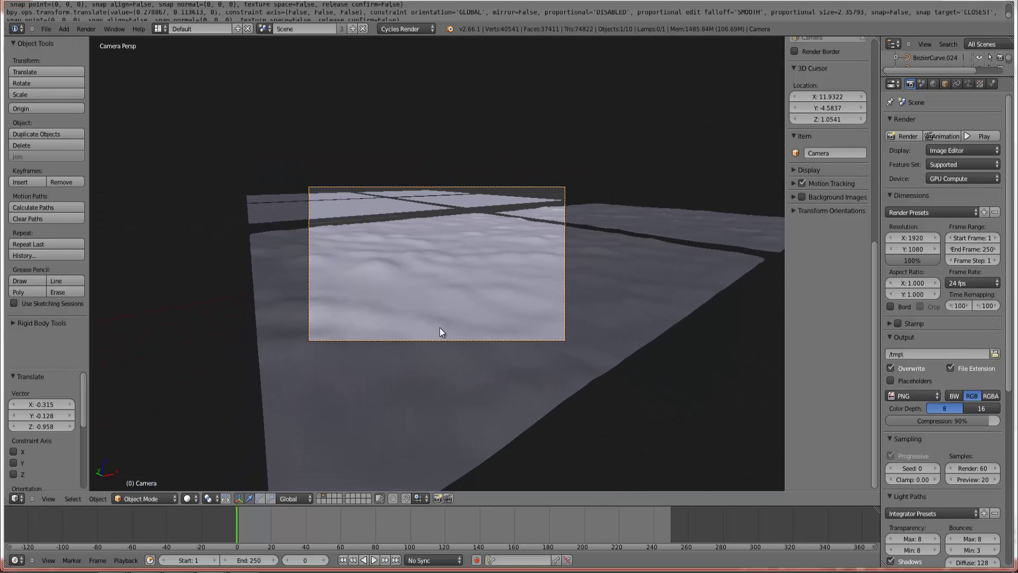
pyautogui.scroll(3, 487, 218)
pyautogui.press('g')
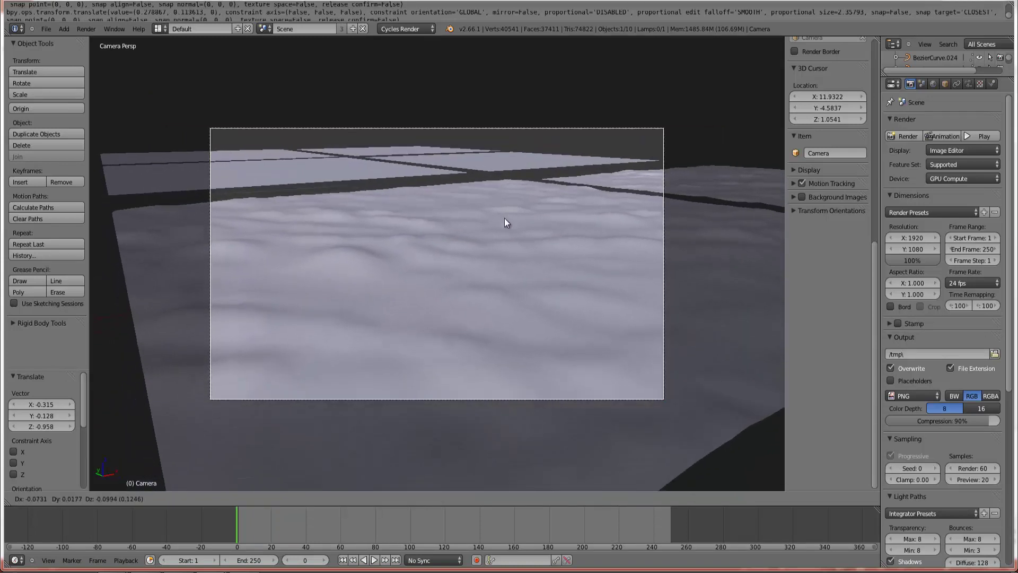
pyautogui.click(504, 218)
pyautogui.press('g')
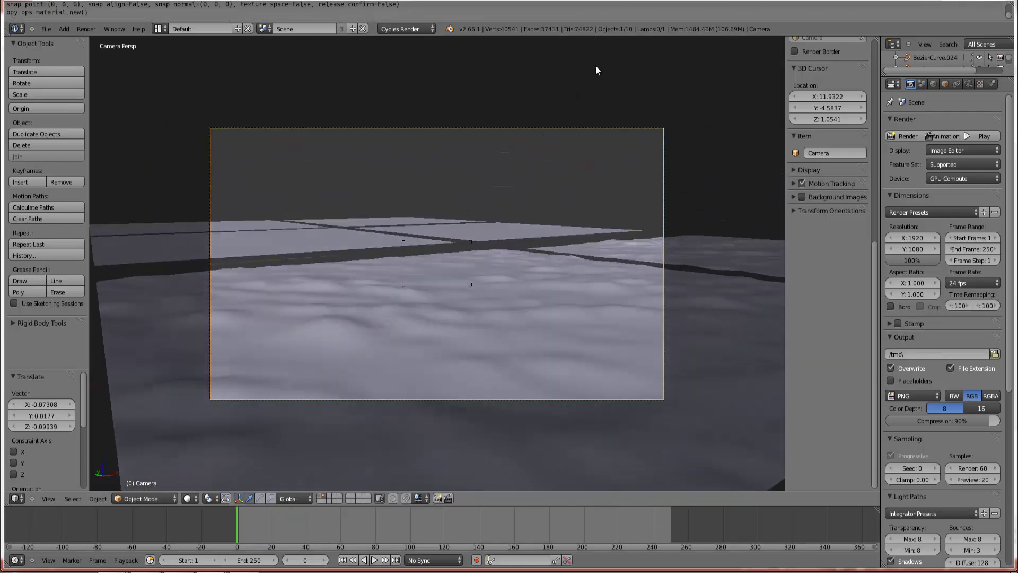
pyautogui.click(556, 146)
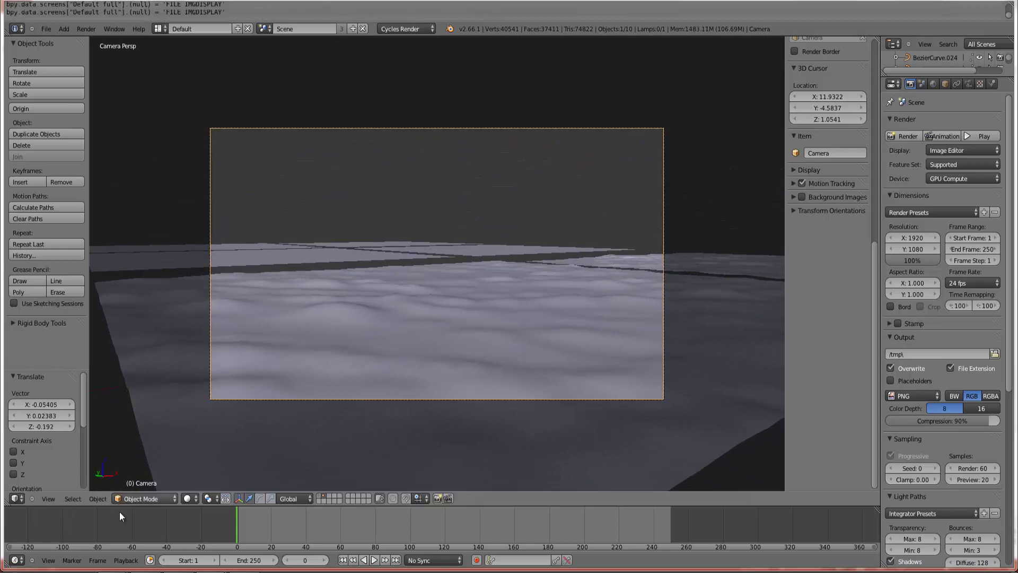
# - Preview the displaced tile in Rendered shading, lower the camera about 0.2 units and fly it closer to the stones
pyautogui.click(187, 498)
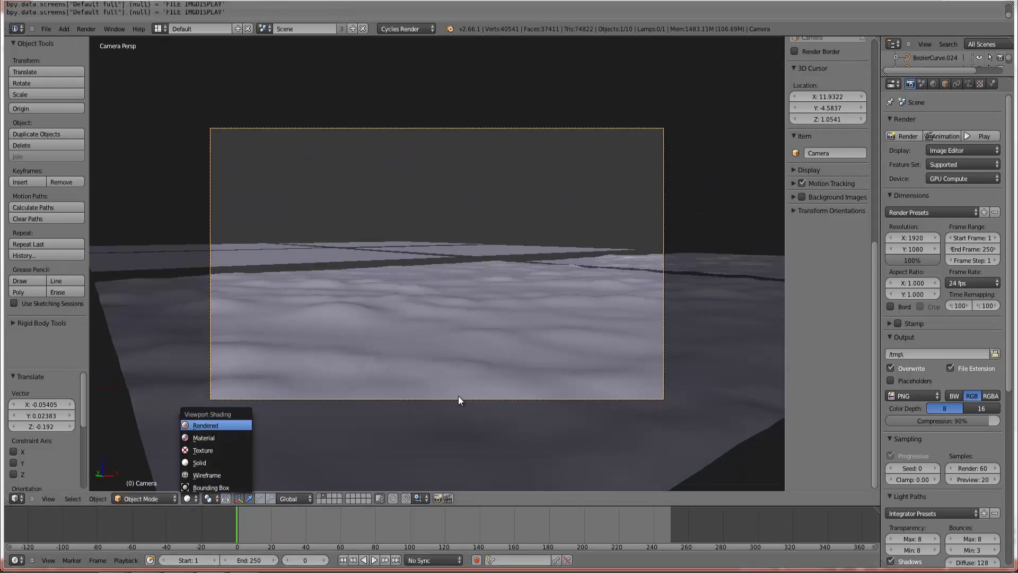
pyautogui.press('Return')
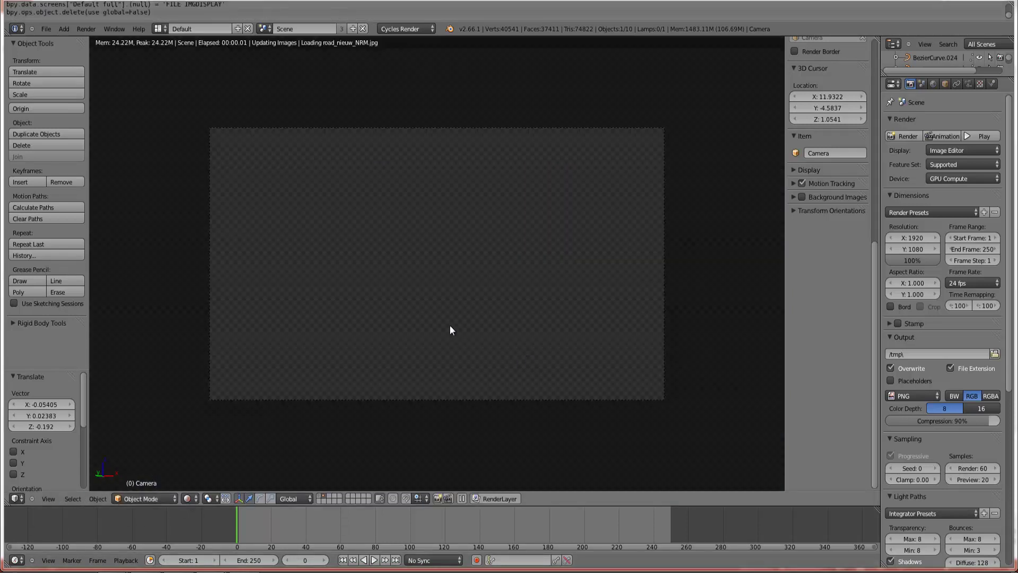
pyautogui.press('g')
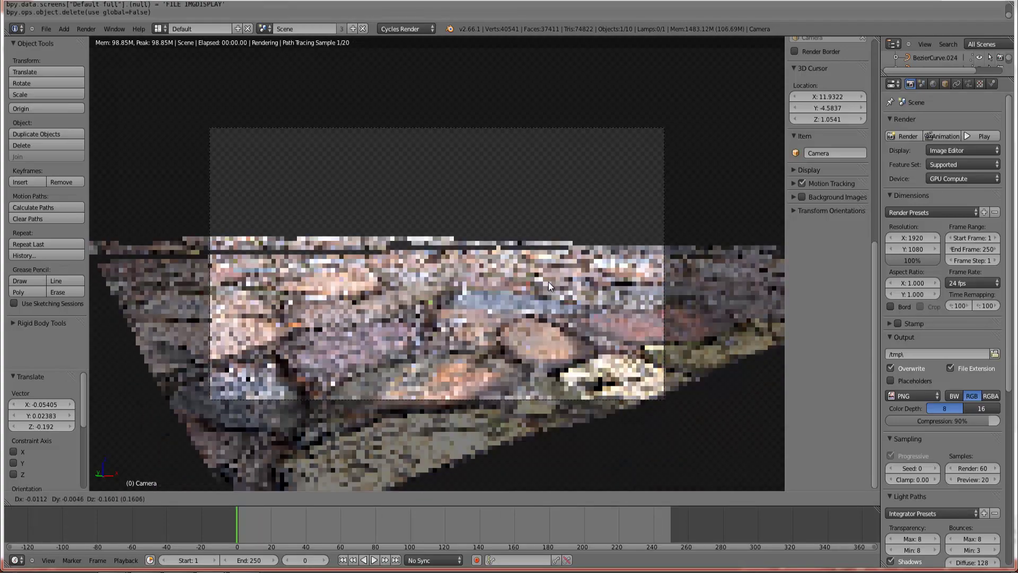
pyautogui.click(546, 281)
pyautogui.hotkey('shift', 'f')
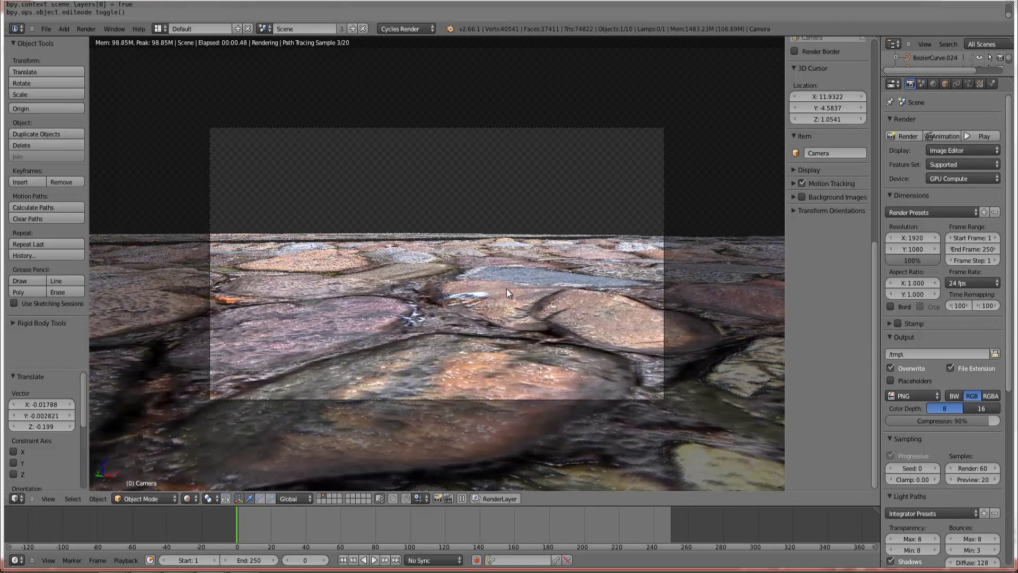
# - Move the camera slightly lower over the displaced stones and bring it back up about 0.032 units
pyautogui.press('g')
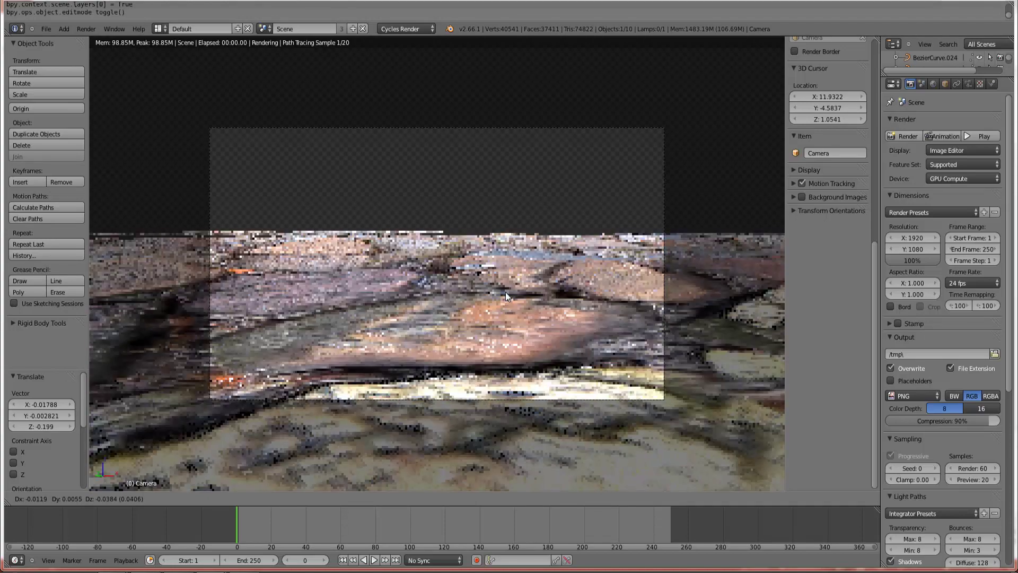
pyautogui.click(511, 306)
pyautogui.hotkey('ctrl', 'z')
pyautogui.hotkey('ctrl', 'z')
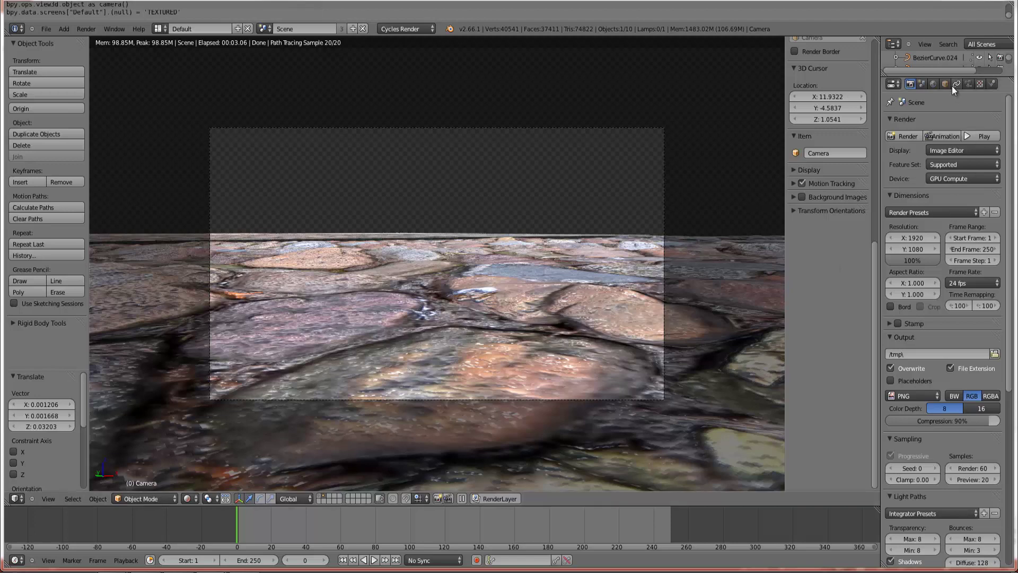
# - Compare the displaced tile's preview with its subdivision surface modifier hidden and shown in the viewport
pyautogui.rightClick(622, 278)
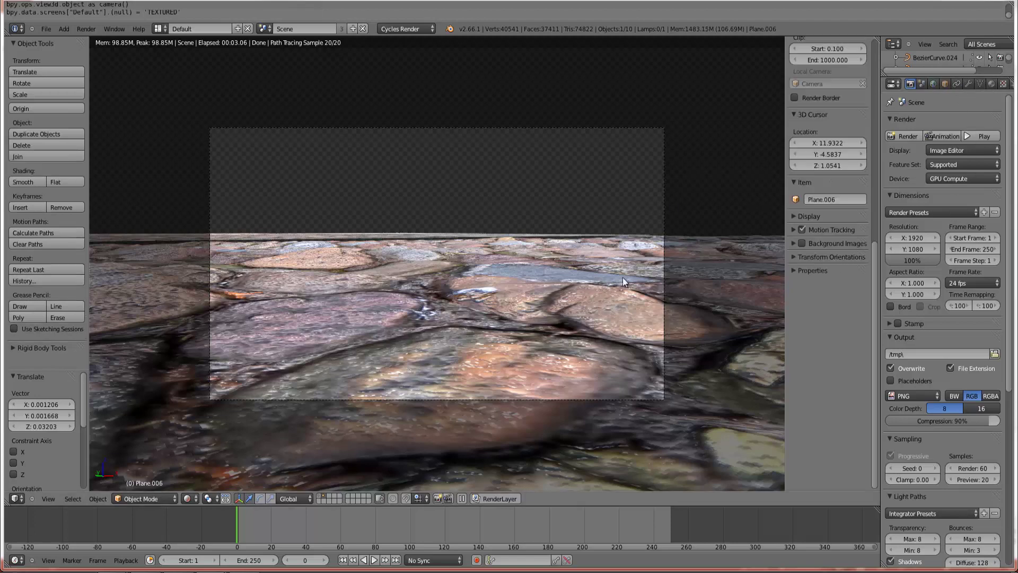
pyautogui.click(968, 84)
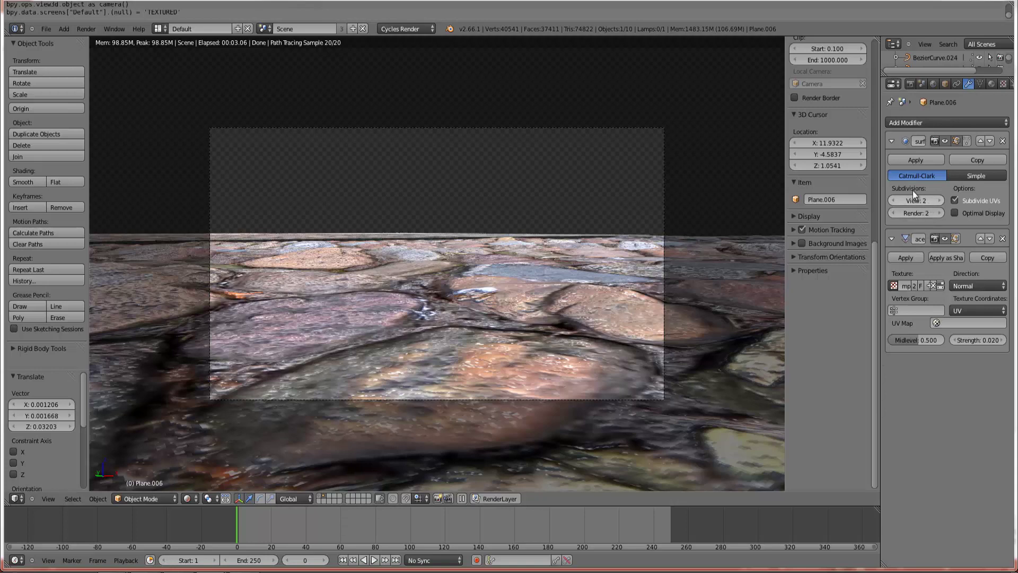
pyautogui.click(946, 140)
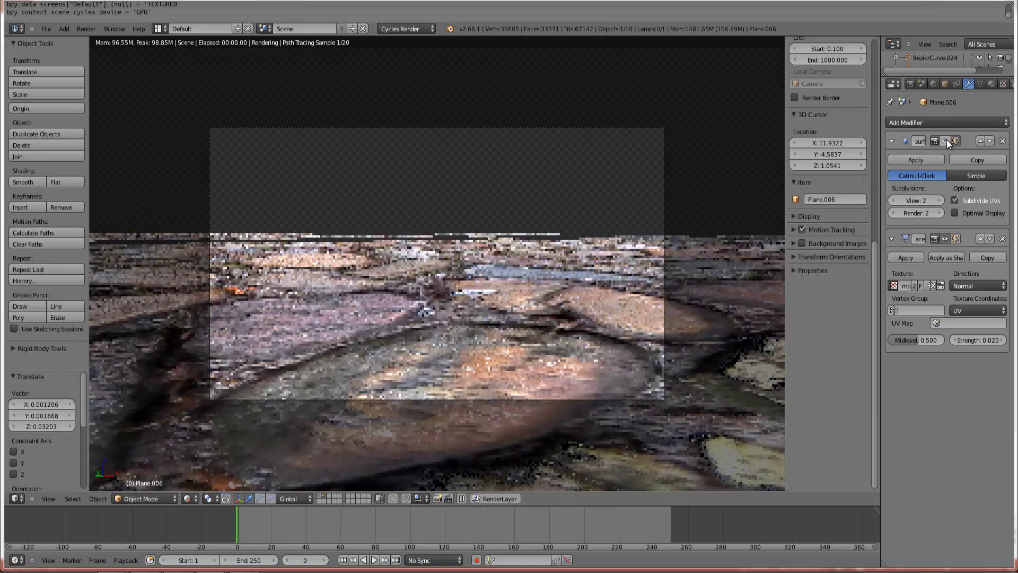
pyautogui.click(947, 139)
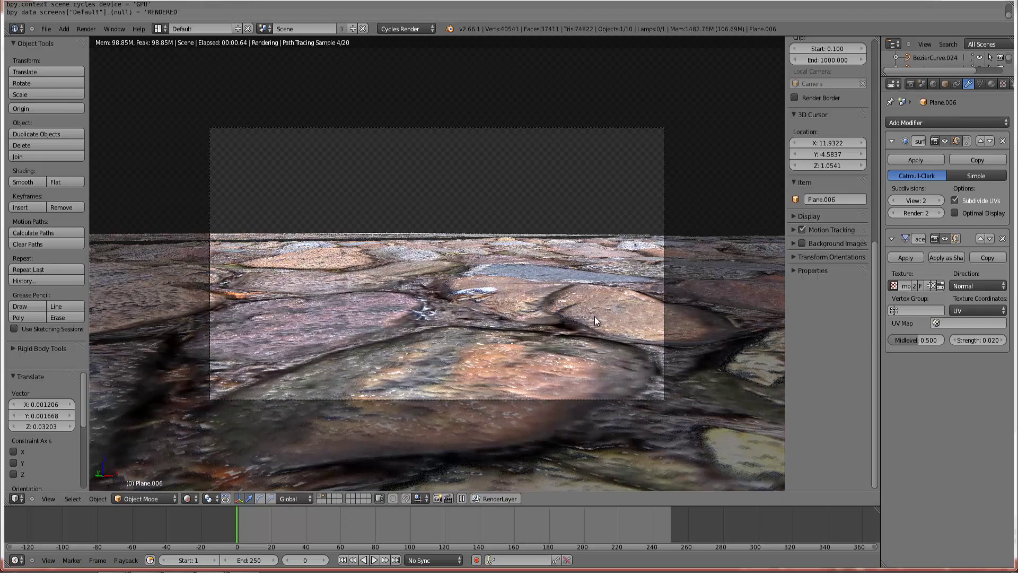
# - In solid top view, move the camera about -4.63 units in Y to the near outer corner of the first tile with modelled stones
pyautogui.click(196, 497)
pyautogui.click(190, 463)
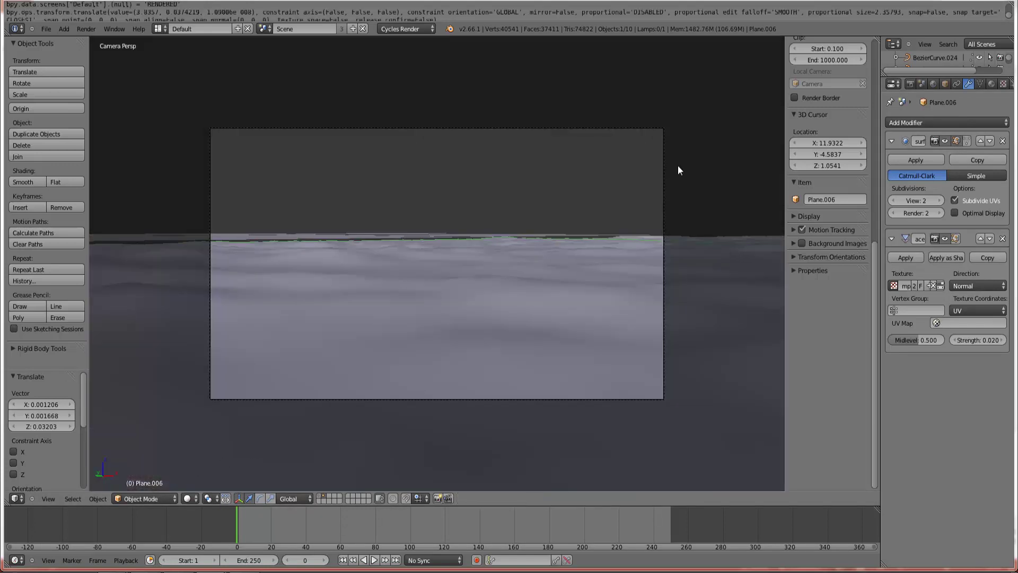
pyautogui.press('KP_7')
pyautogui.scroll(-9, 675, 167)
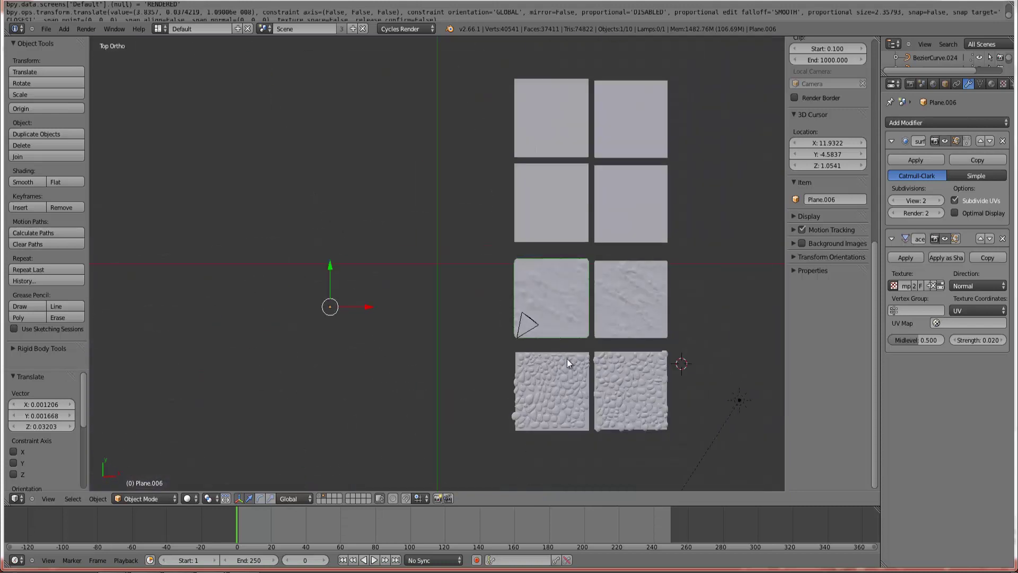
pyautogui.rightClick(534, 320)
pyautogui.press('g')
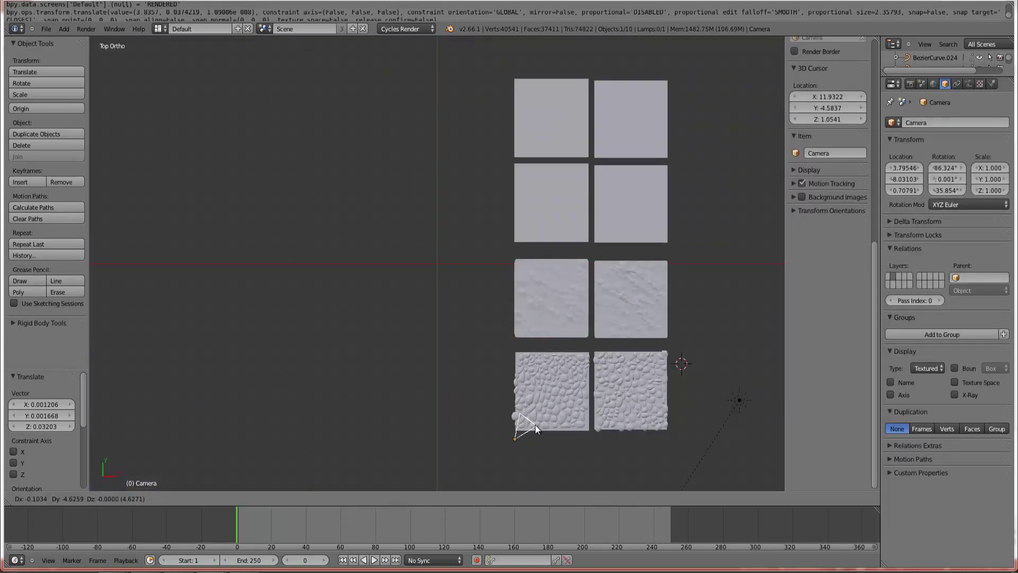
pyautogui.click(535, 424)
# - Look through the camera and raise it about 0.102 units above the modelled stones
pyautogui.press('KP_0')
pyautogui.press('KP_0')
pyautogui.press('g')
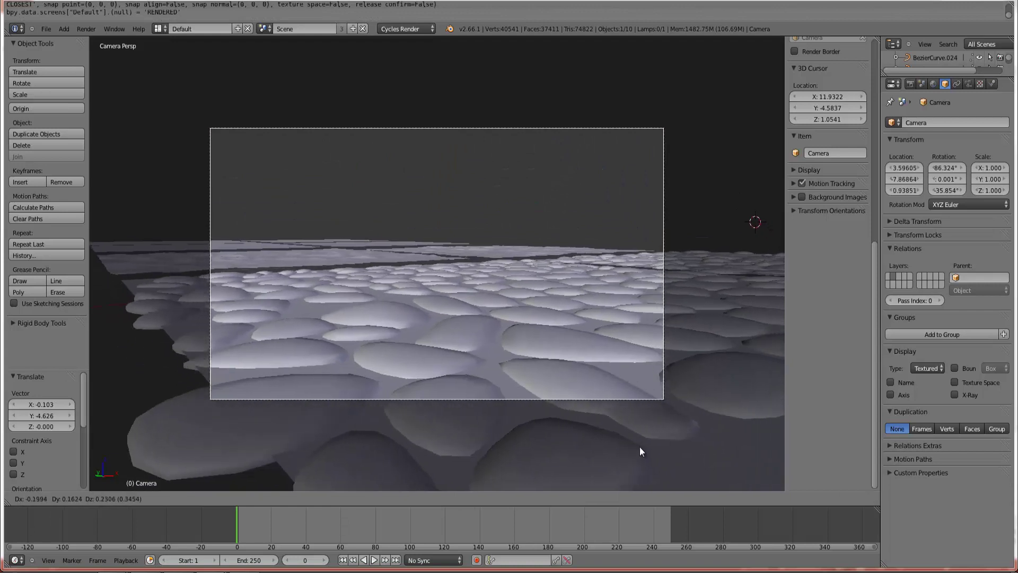
pyautogui.click(648, 451)
# - Preview the modelled stone tile in Rendered shading, bring the camera closer and lower it about 0.013 units
pyautogui.click(194, 498)
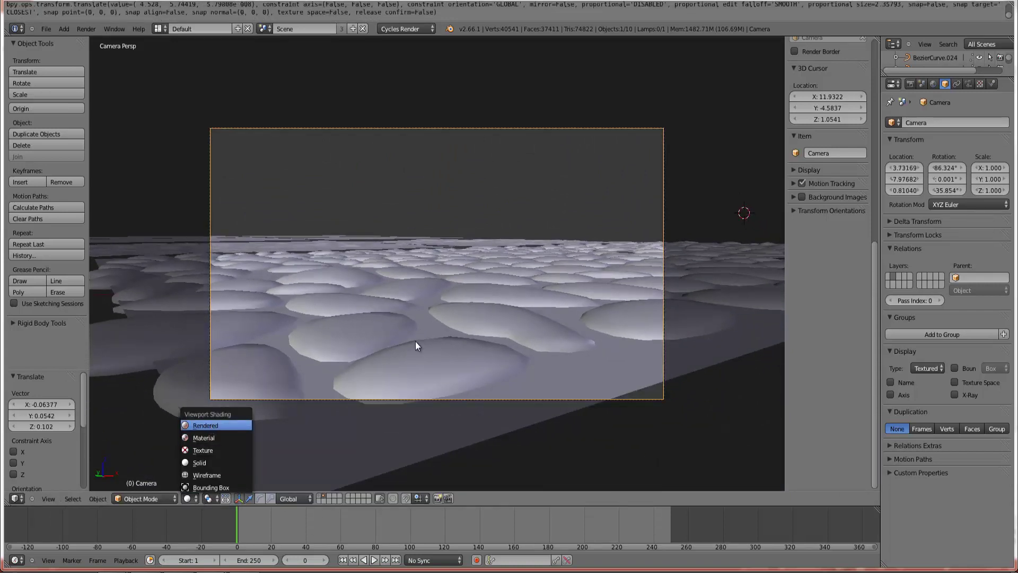
pyautogui.press('Return')
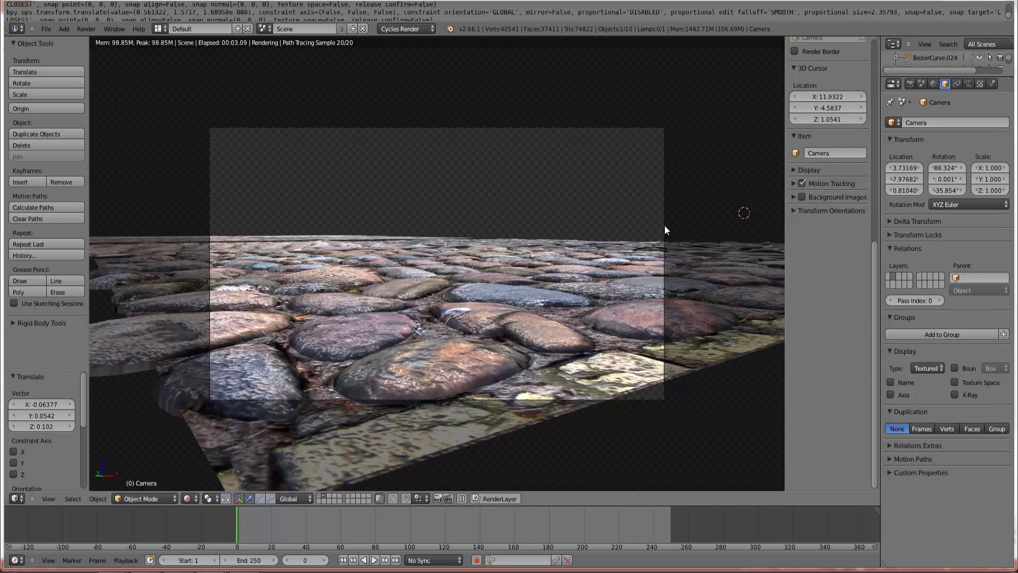
pyautogui.scroll(4, 633, 317)
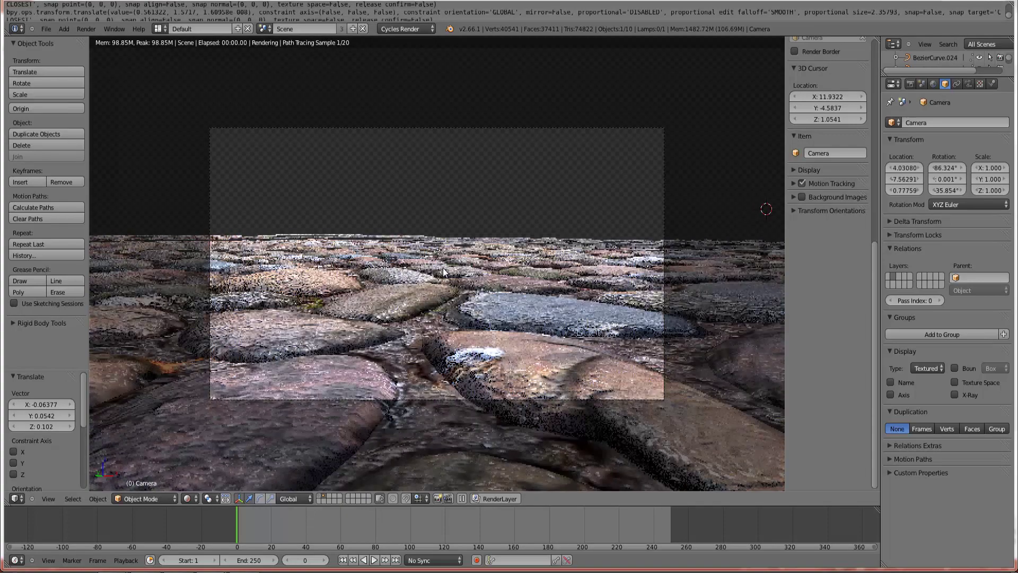
pyautogui.press('g')
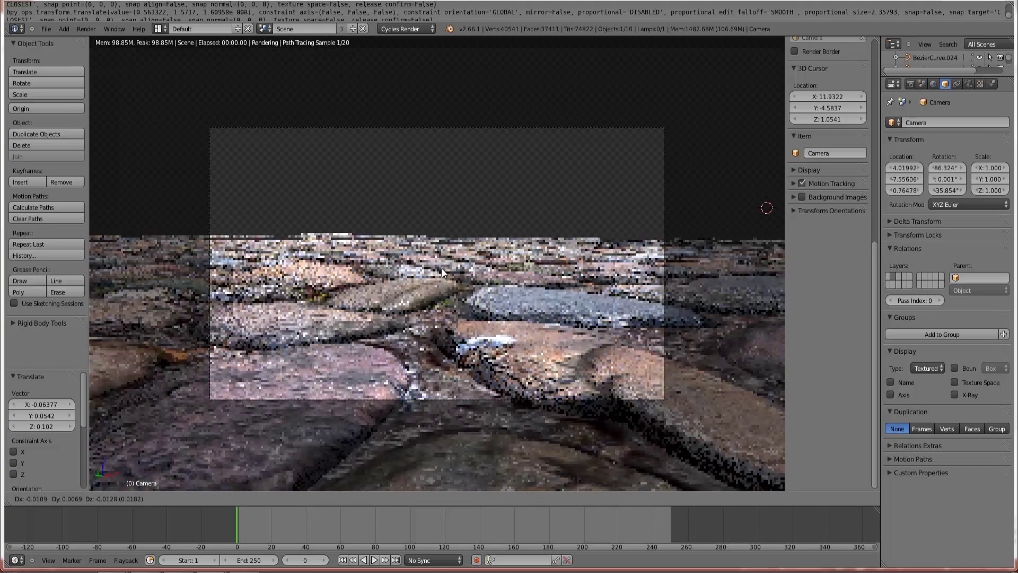
pyautogui.click(441, 268)
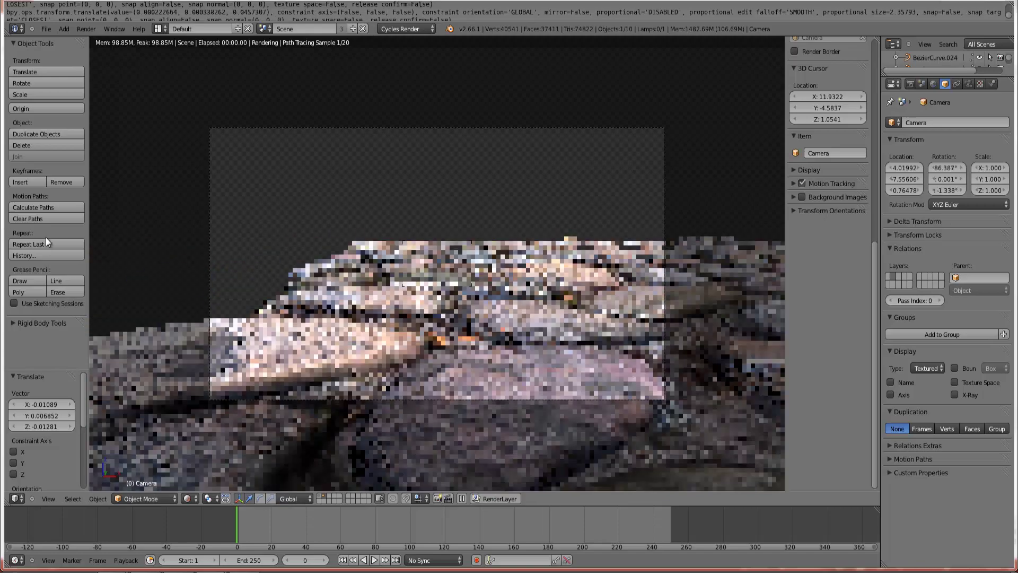
# - Move the camera across the rendered modelled stones, about 2.15 in X and 0.115 in Z, then about 0.43 in X and -0.109 in Z
pyautogui.press('g')
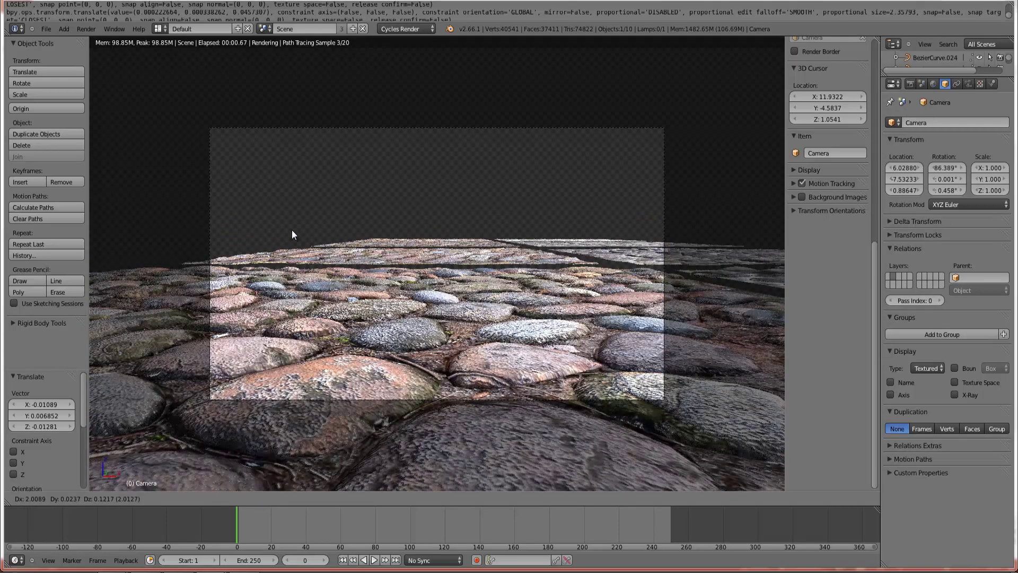
pyautogui.click(337, 246)
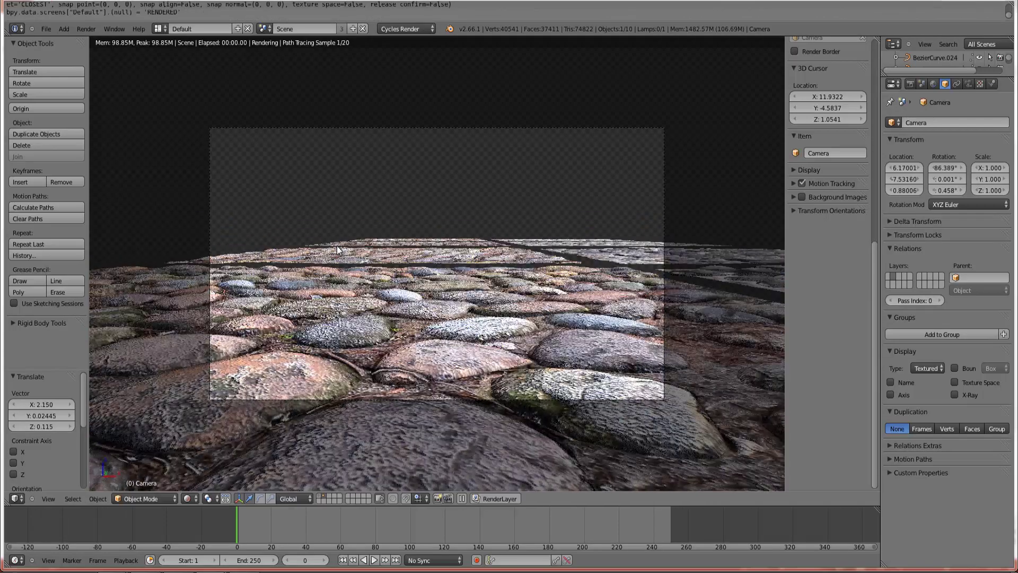
pyautogui.press('g')
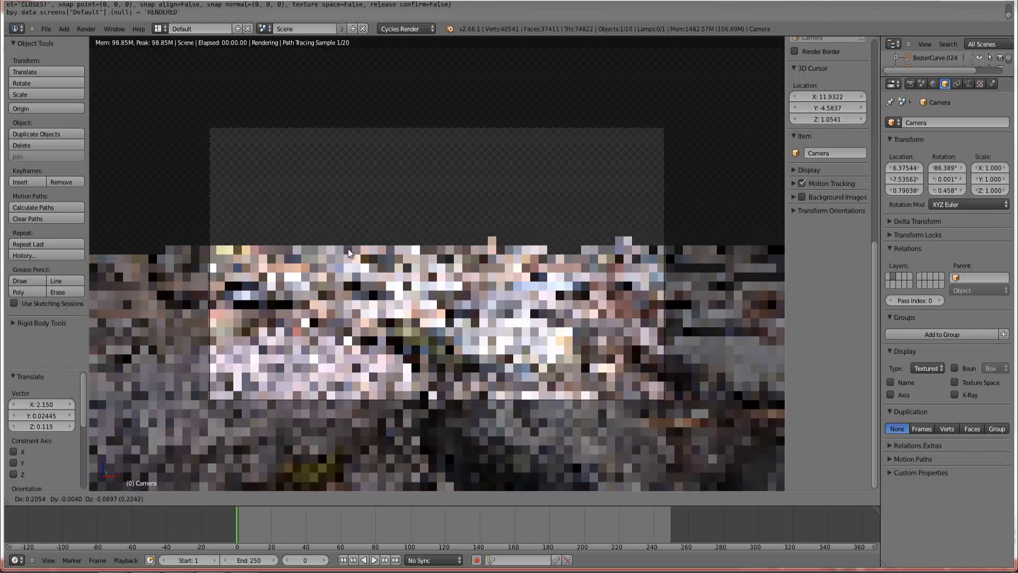
pyautogui.click(444, 295)
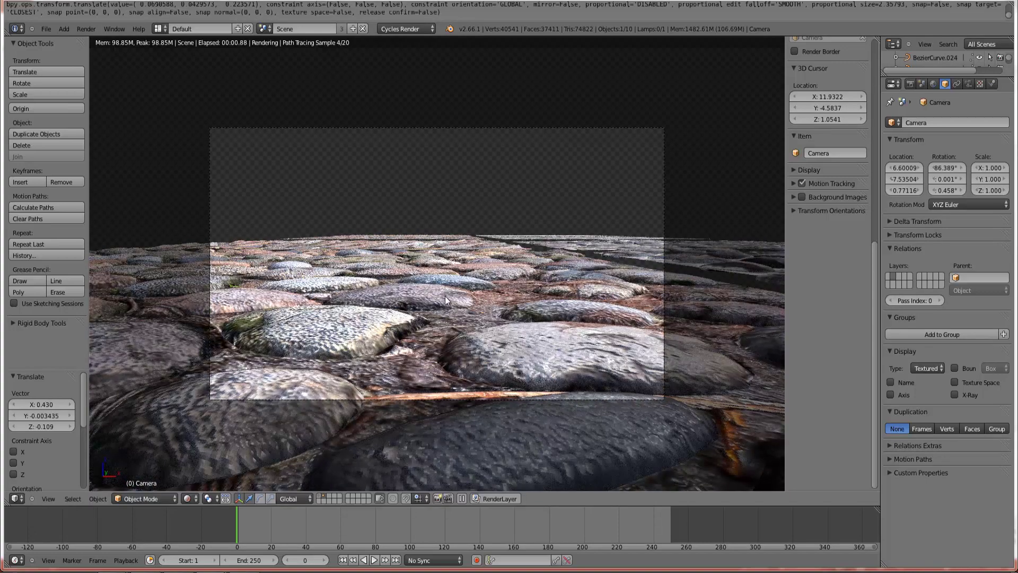
# - Return the scene to top view with Solid shading and show only an empty layer
pyautogui.press('KP_7')
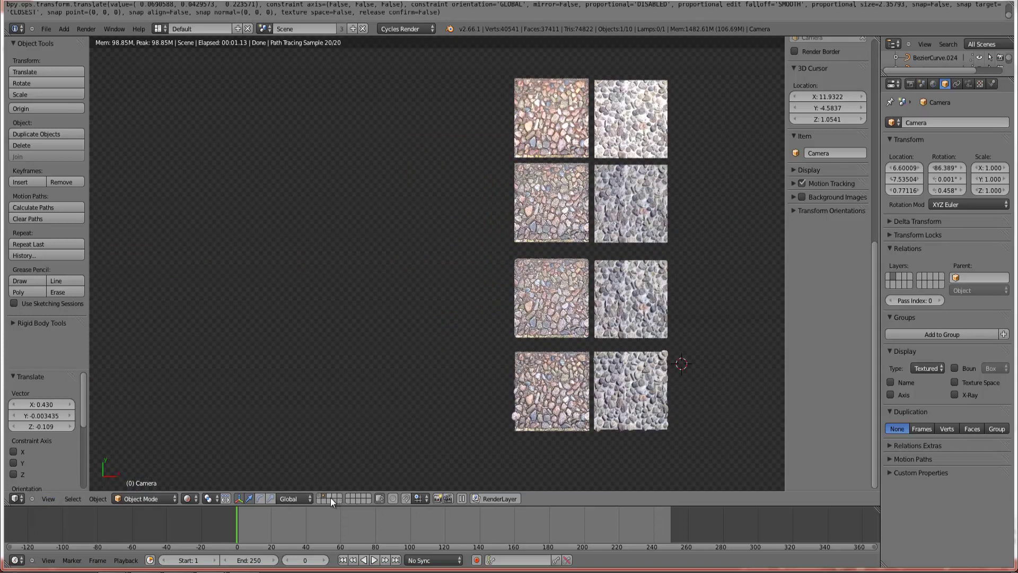
pyautogui.click(17, 498)
pyautogui.click(185, 499)
pyautogui.click(199, 463)
pyautogui.scroll(-5, 466, 395)
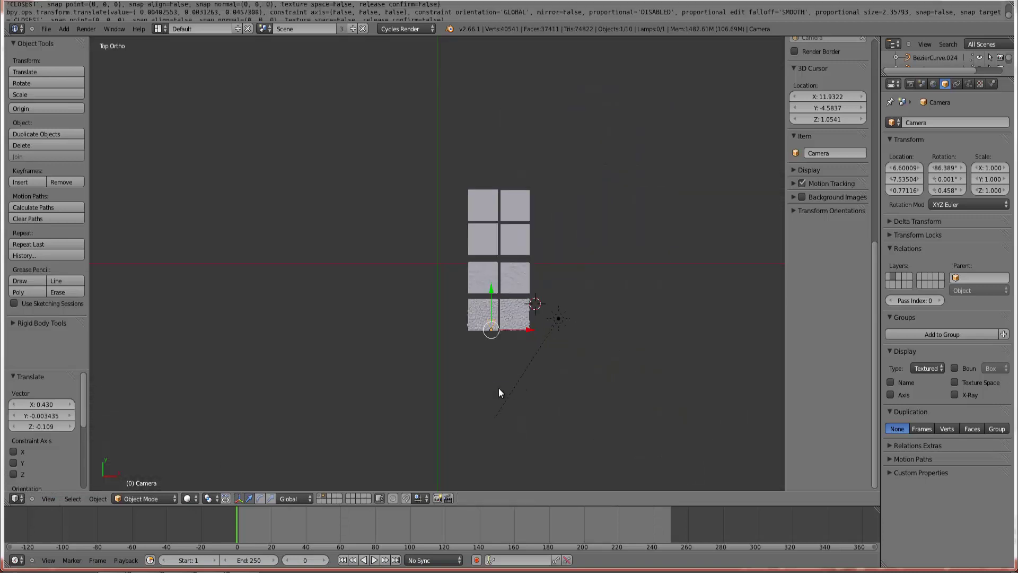
pyautogui.scroll(3, 519, 382)
pyautogui.click(329, 498)
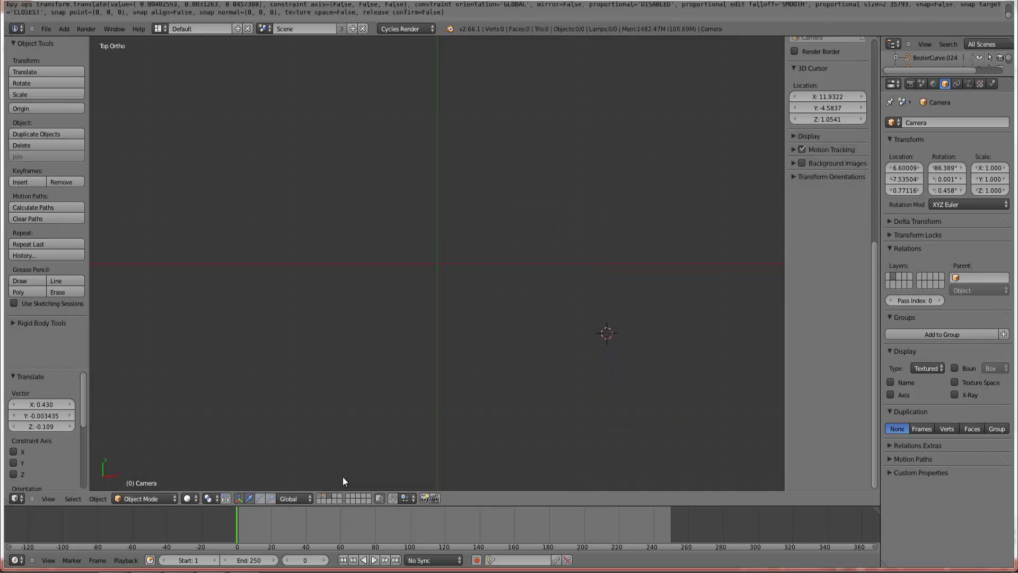
# - Add a mesh plane and move it about -11.834 in X and 4.778 in Y, close to the world origin
pyautogui.click(62, 30)
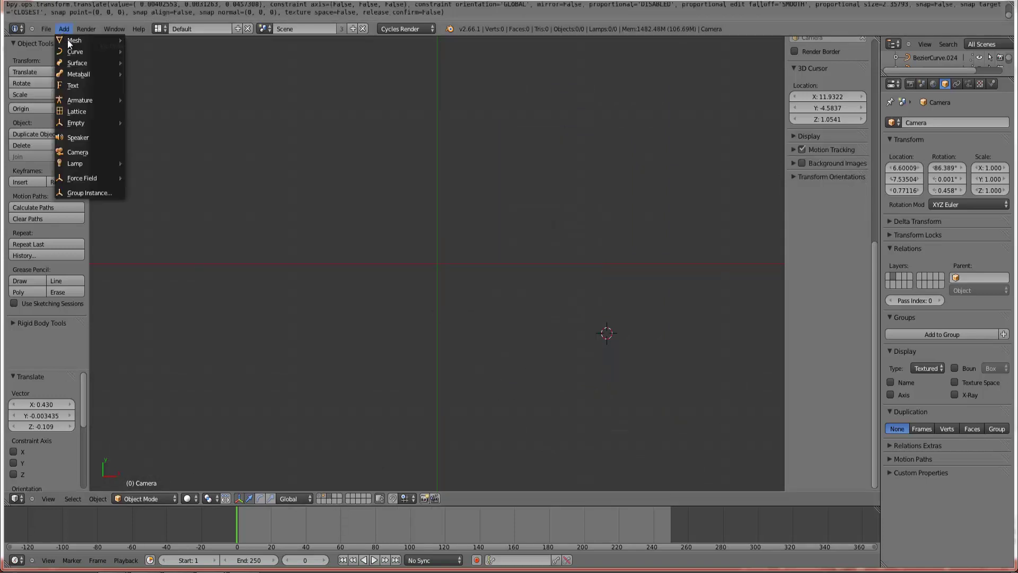
pyautogui.moveTo(68, 40)
pyautogui.click(145, 41)
pyautogui.scroll(-1, 548, 293)
pyautogui.press('g')
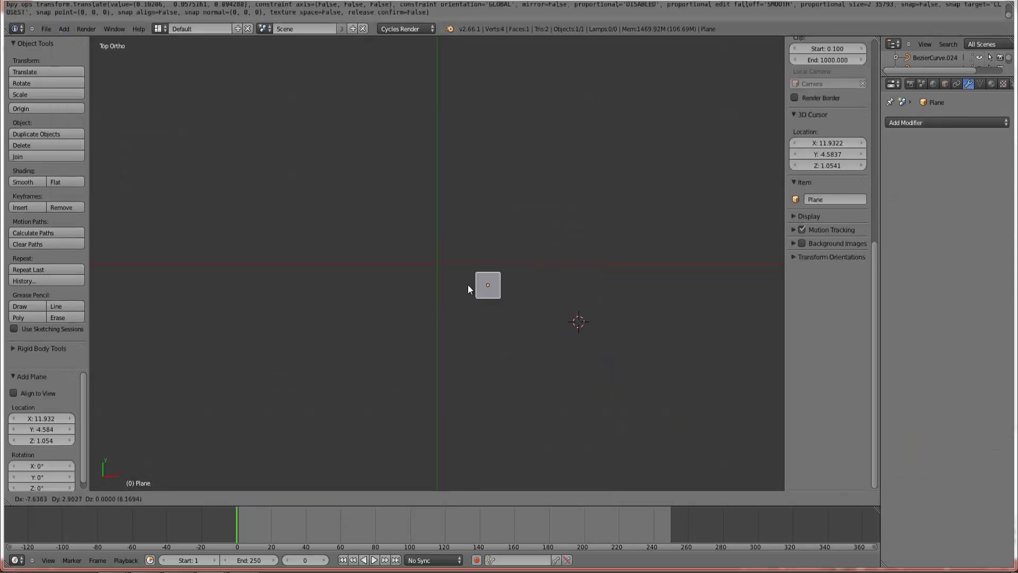
pyautogui.click(431, 266)
# - Scale the plane up uniformly and nudge it about -0.134 in X and -0.089 in Y to centre it on the origin
pyautogui.press('s')
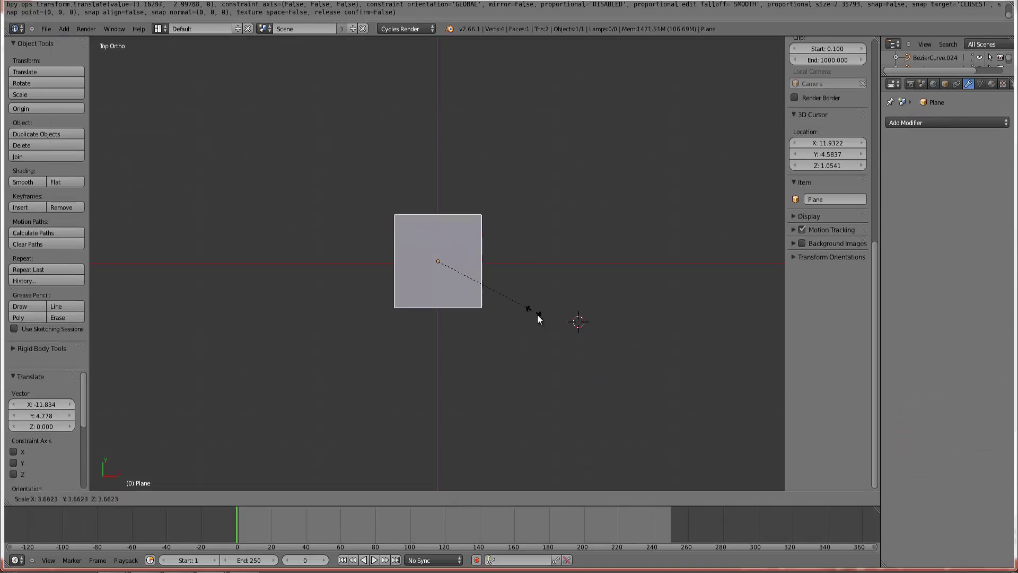
pyautogui.click(555, 328)
pyautogui.press('g')
pyautogui.click(552, 328)
pyautogui.scroll(2, 454, 288)
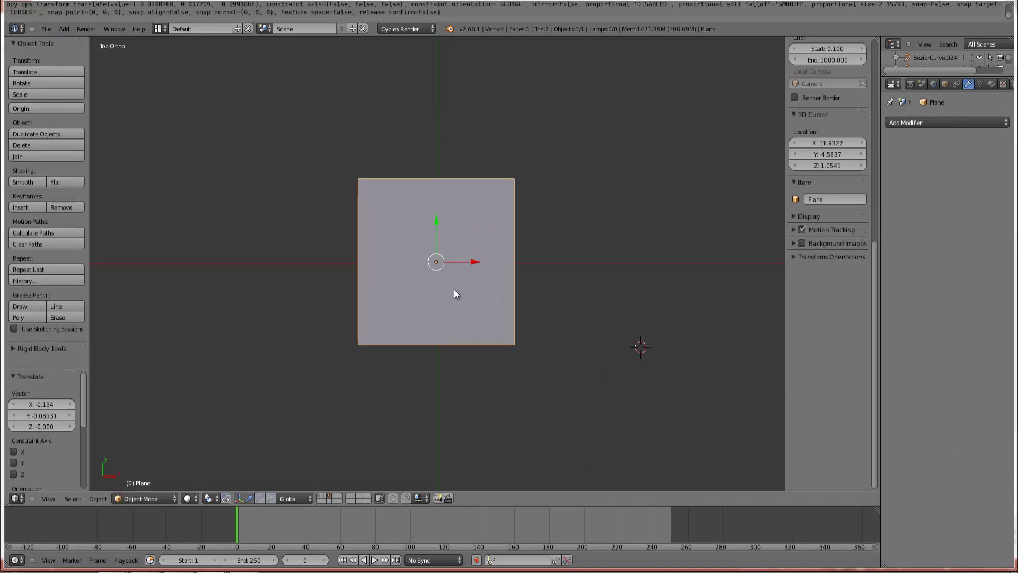
# - In Edit Mode, give the plane a new material and use an Image Texture as its Diffuse BSDF colour
pyautogui.press('Tab')
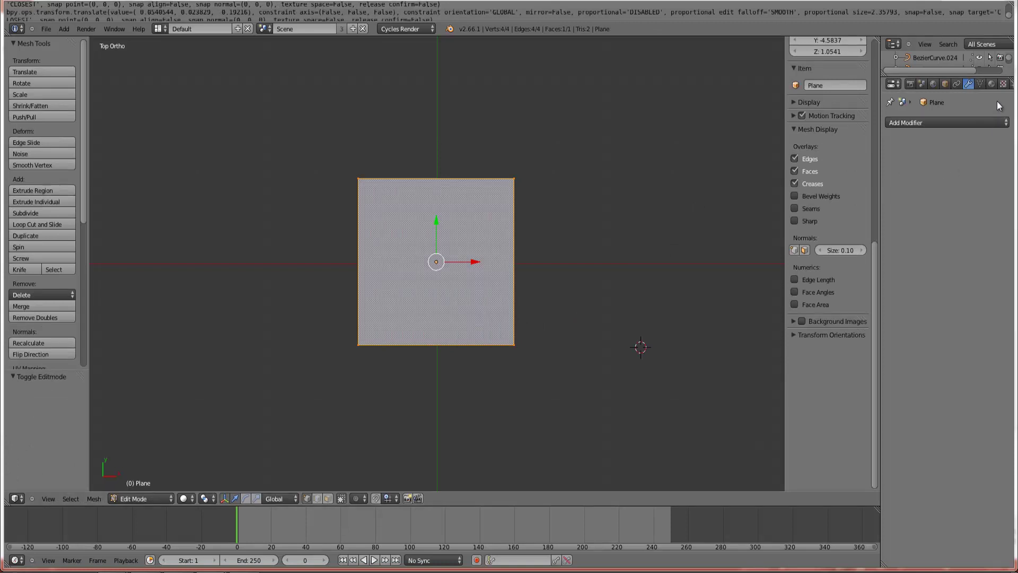
pyautogui.click(991, 84)
pyautogui.click(950, 174)
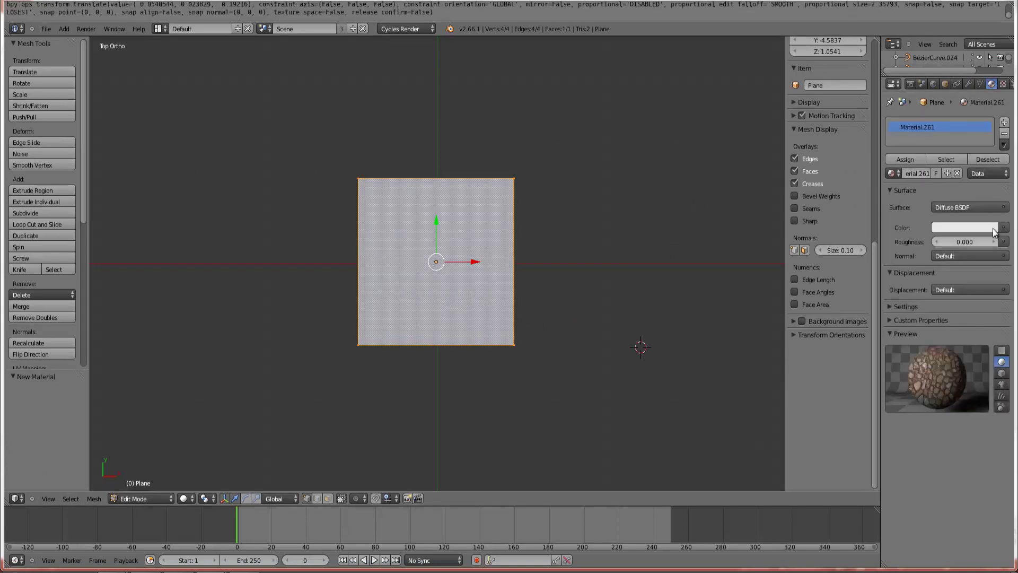
pyautogui.click(1003, 227)
pyautogui.click(709, 249)
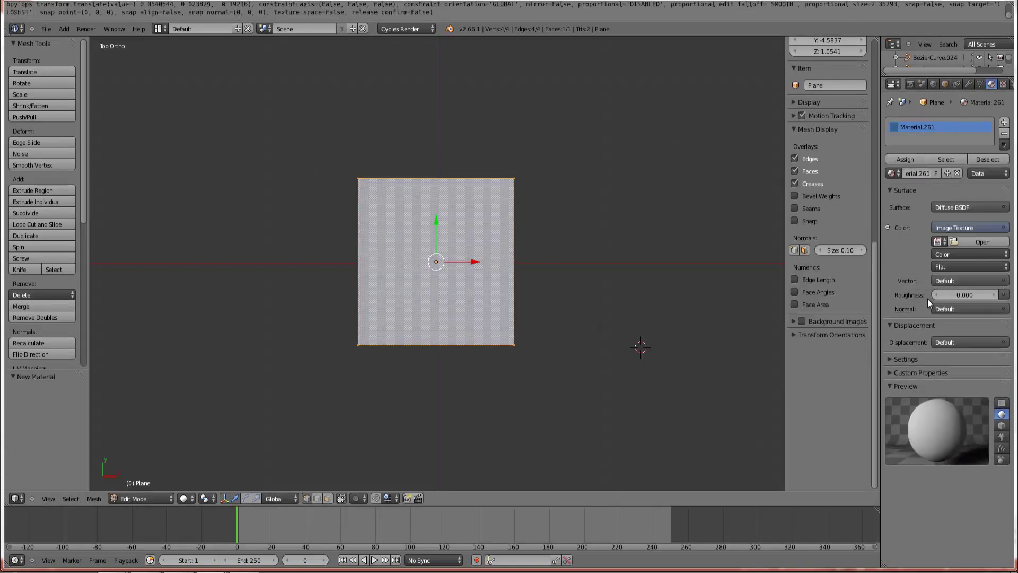
# - Load road_nieuw.png from the tutorial_37 folder as the material's colour image, browsing the files as thumbnails
pyautogui.click(997, 269)
pyautogui.click(186, 24)
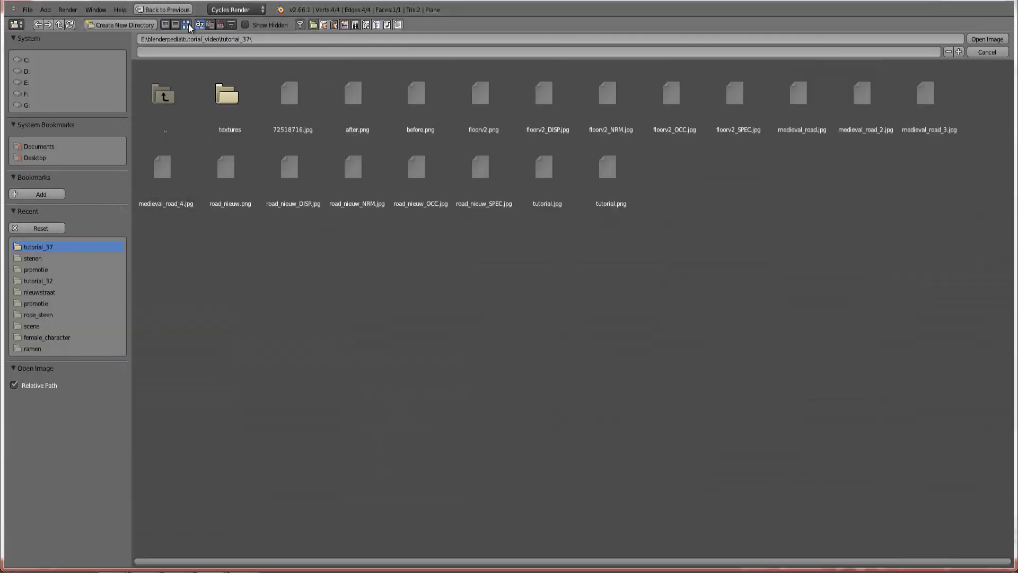
pyautogui.click(231, 182)
pyautogui.click(975, 39)
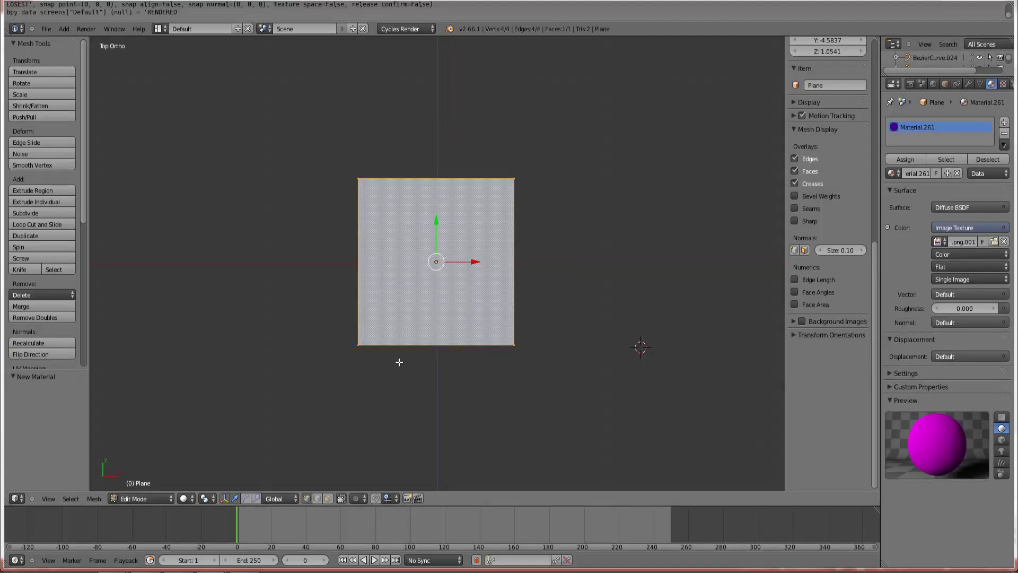
# - Set the viewport shading to Texture and unwrap the plane with Project From View
pyautogui.click(185, 498)
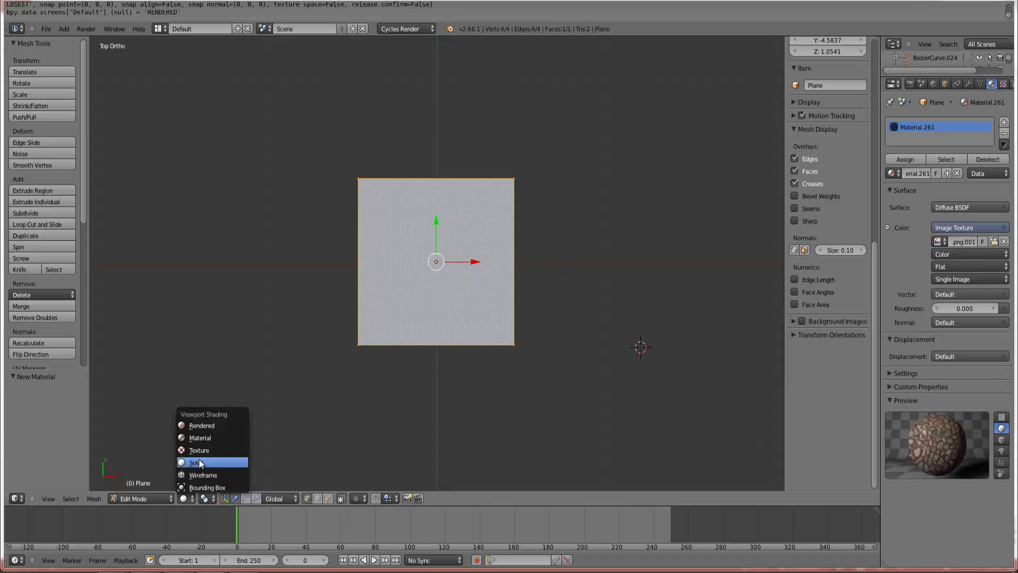
pyautogui.click(201, 453)
pyautogui.press('u')
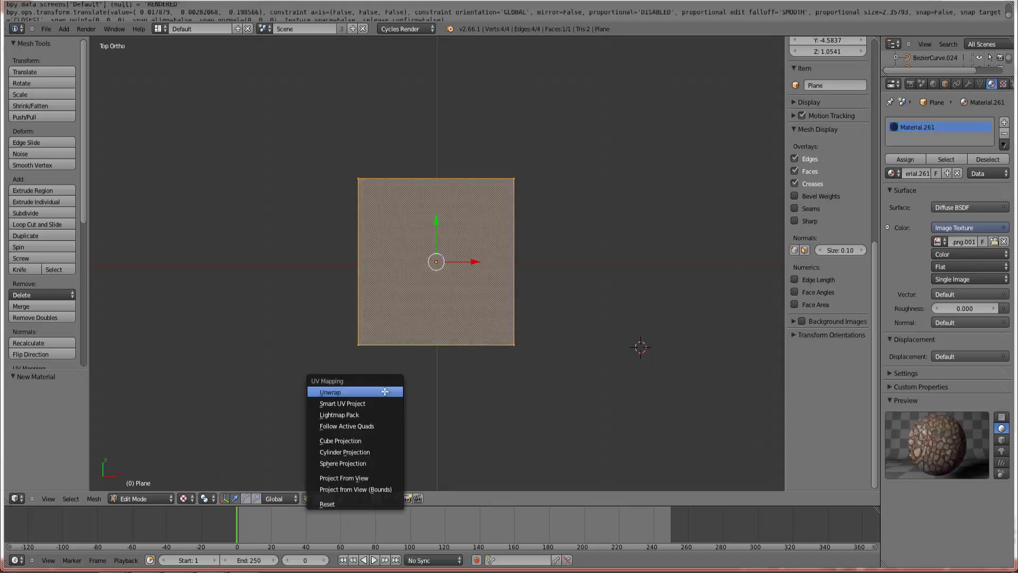
pyautogui.click(369, 474)
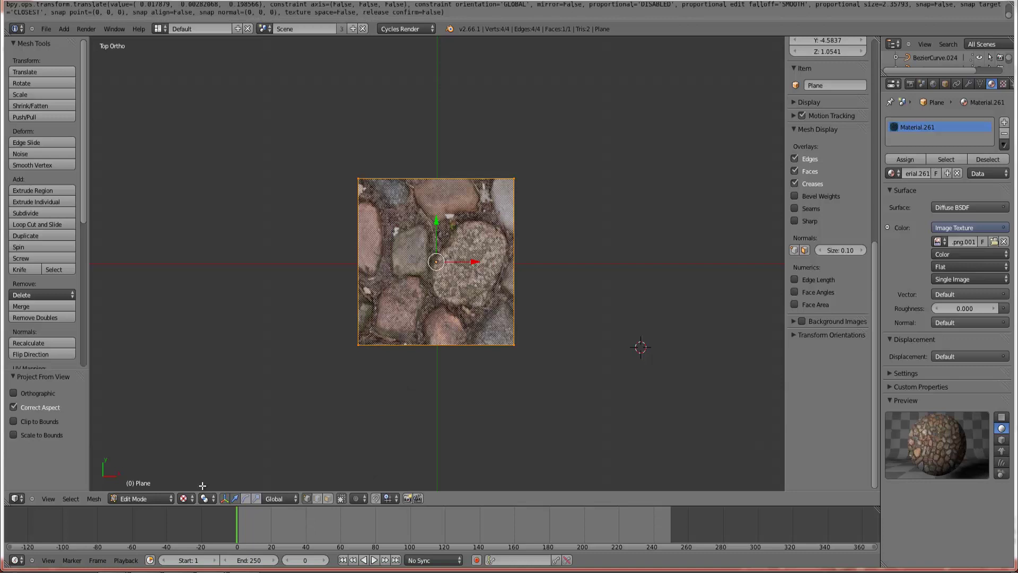
# - Switch the viewport to the UV/Image Editor and display road_nieuw.png behind the plane's UVs
pyautogui.click(24, 498)
pyautogui.click(37, 424)
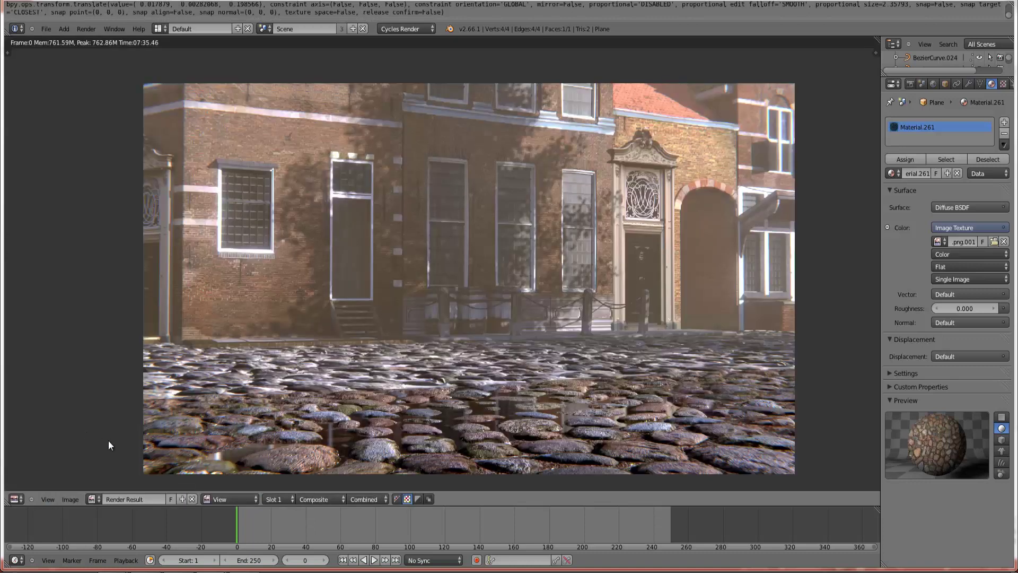
pyautogui.click(94, 499)
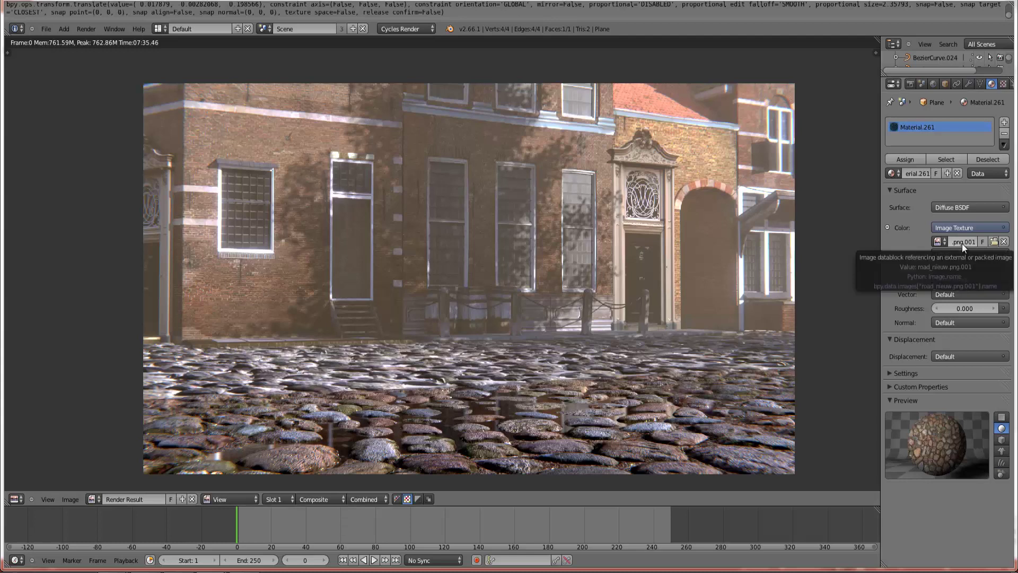
pyautogui.click(93, 496)
pyautogui.write('r')
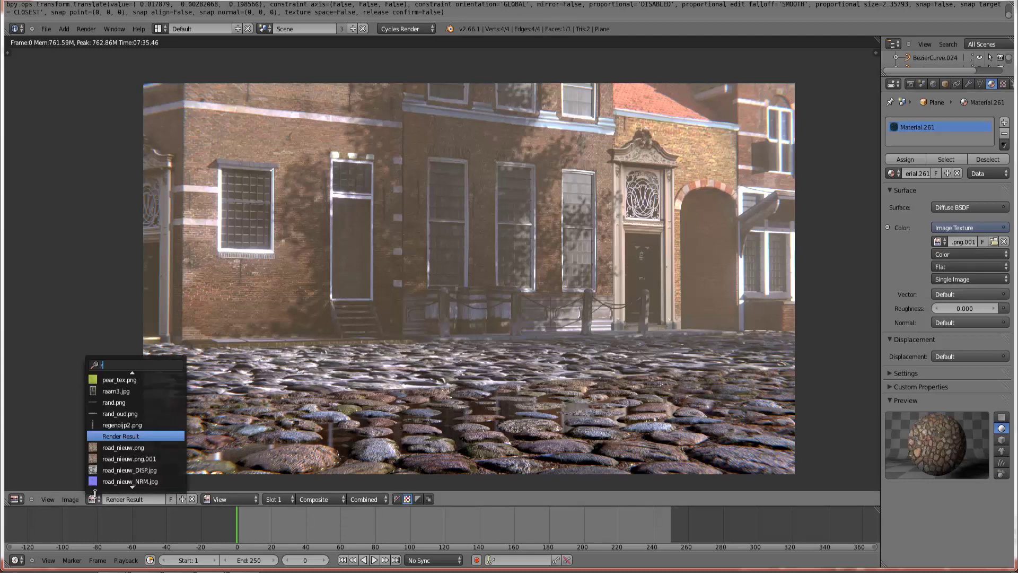
pyautogui.write('oadf')
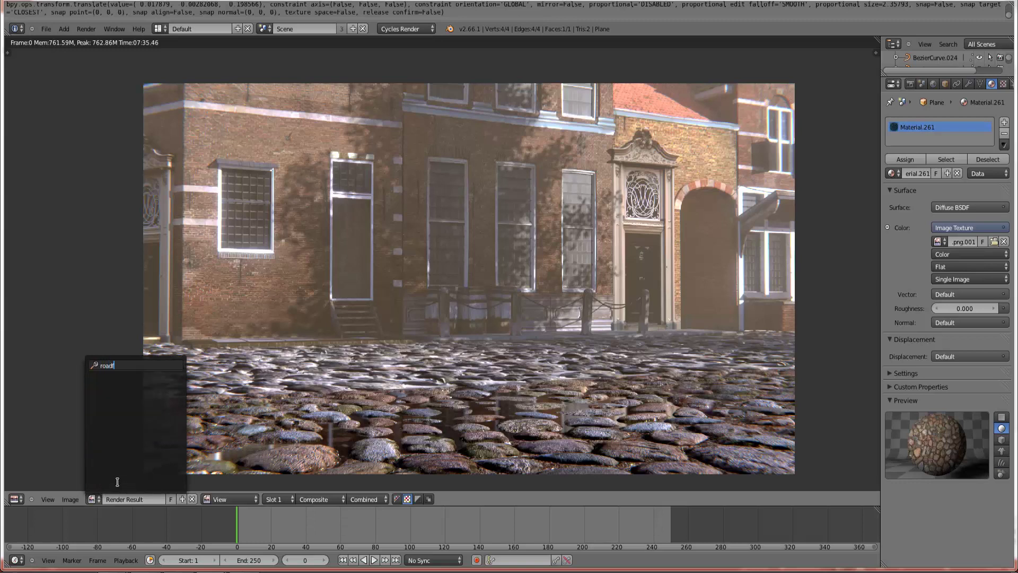
pyautogui.press('BackSpace')
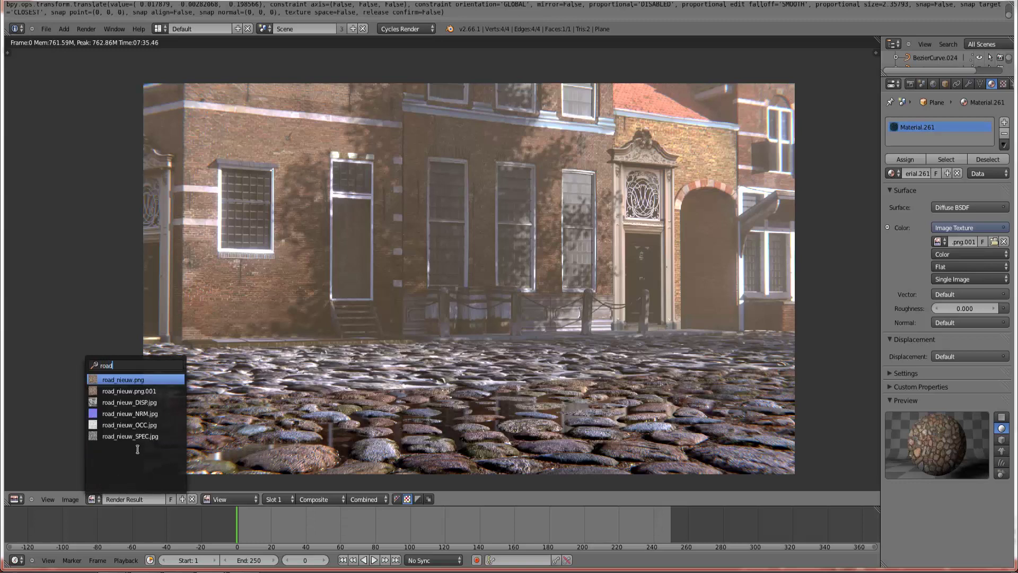
pyautogui.click(135, 378)
# - Scale the plane's UV square up uniformly until it covers the entire road image
pyautogui.scroll(-3, 488, 287)
pyautogui.press('s')
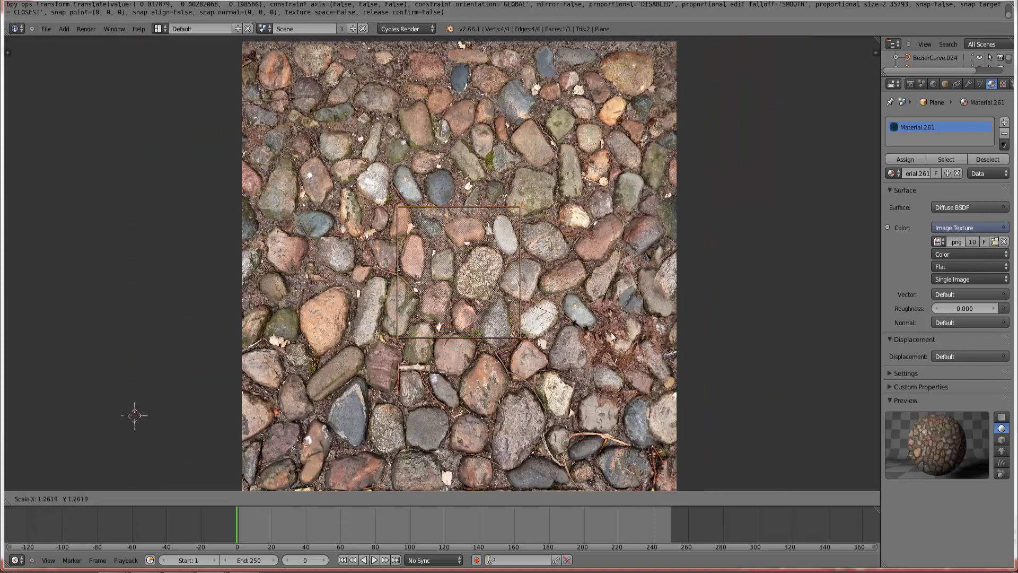
pyautogui.scroll(-3, 628, 340)
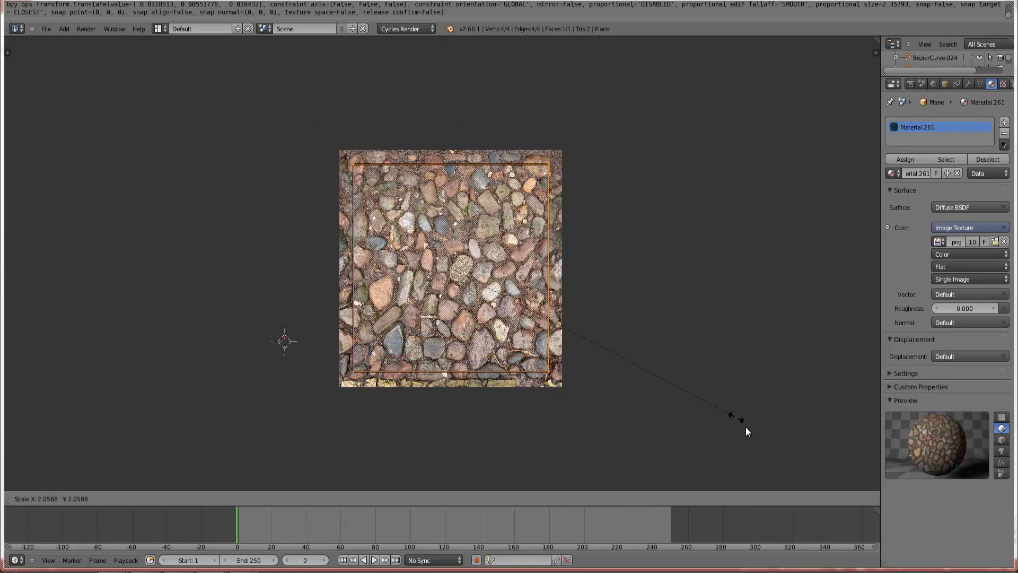
pyautogui.click(769, 446)
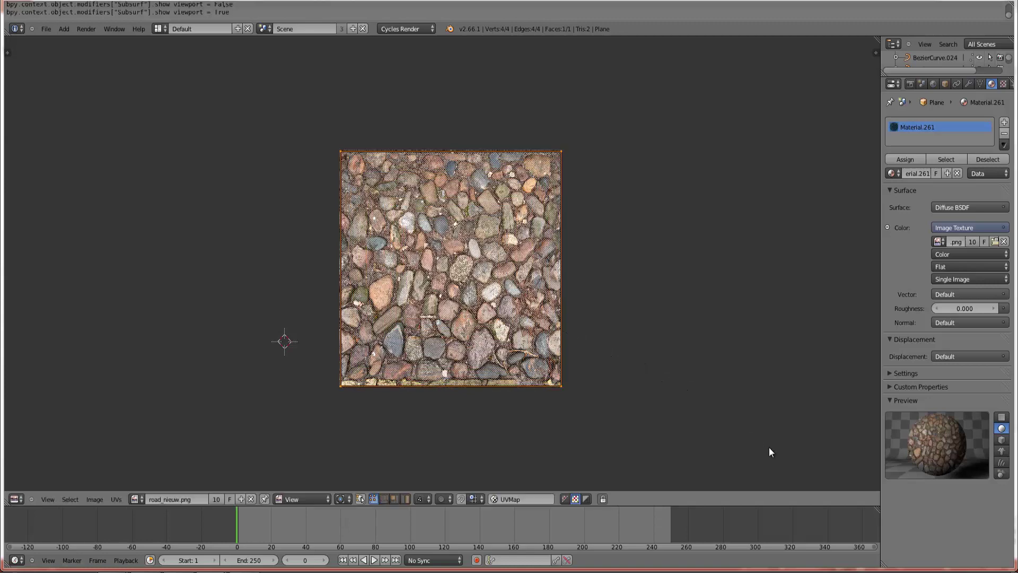
pyautogui.scroll(2, 768, 446)
pyautogui.press('s')
pyautogui.click(813, 457)
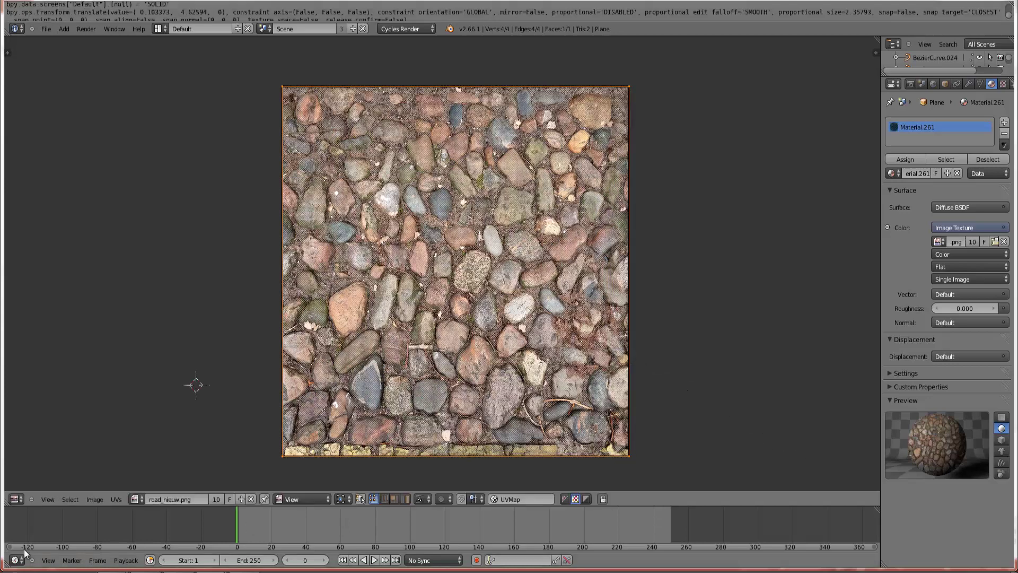
# - Return to the 3D view in Object Mode and examine the cobblestones on the textured plane up close with Texture shading
pyautogui.click(19, 499)
pyautogui.click(27, 493)
pyautogui.press('Tab')
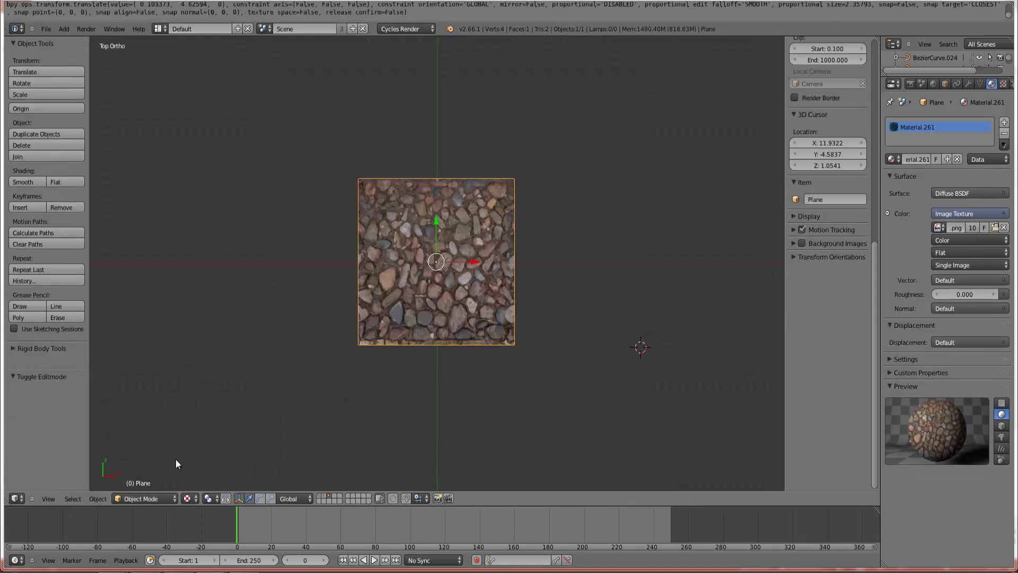
pyautogui.click(186, 499)
pyautogui.click(209, 450)
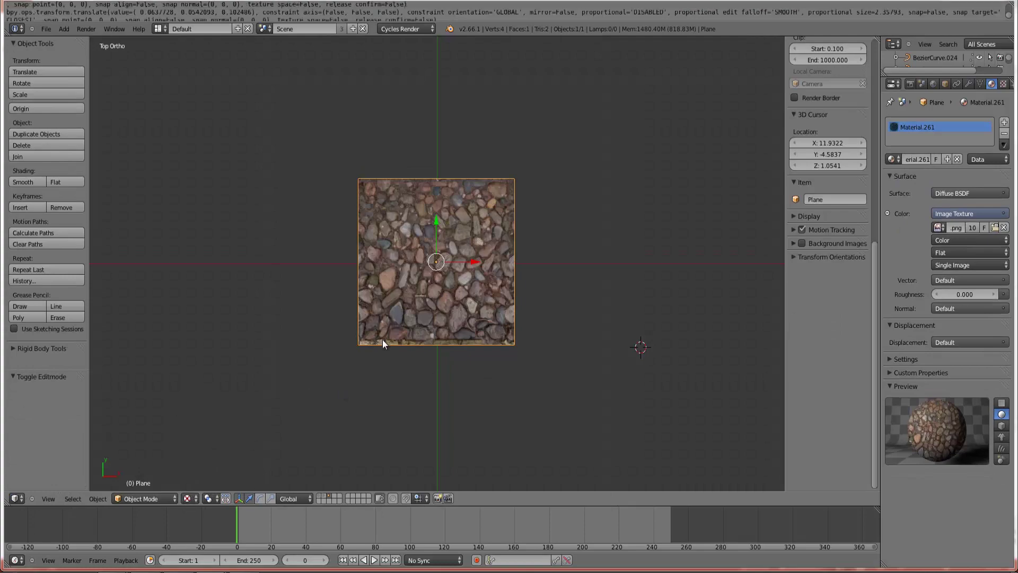
pyautogui.scroll(6, 385, 334)
pyautogui.scroll(-3, 402, 292)
pyautogui.scroll(9, 404, 297)
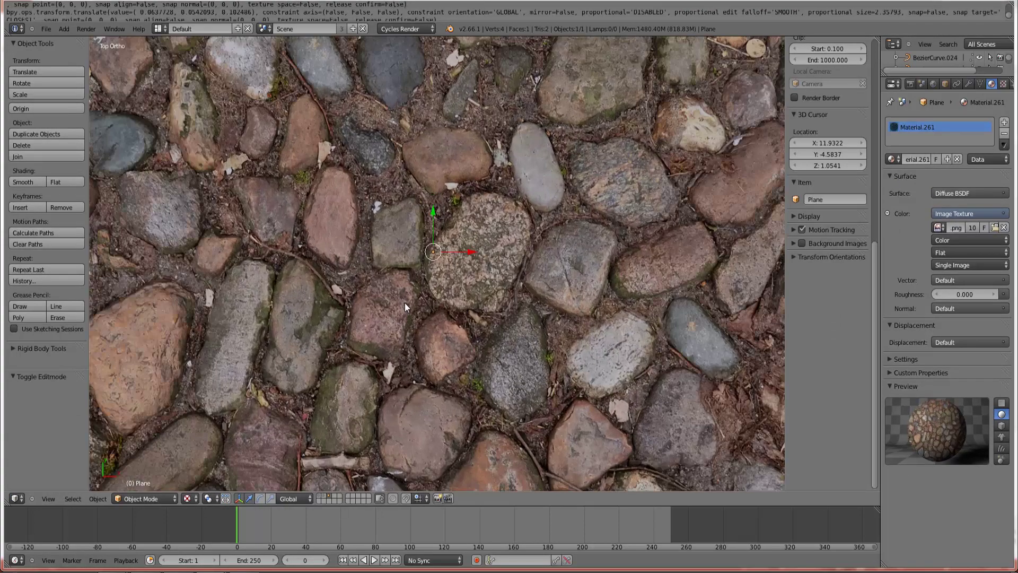
pyautogui.scroll(-7, 339, 225)
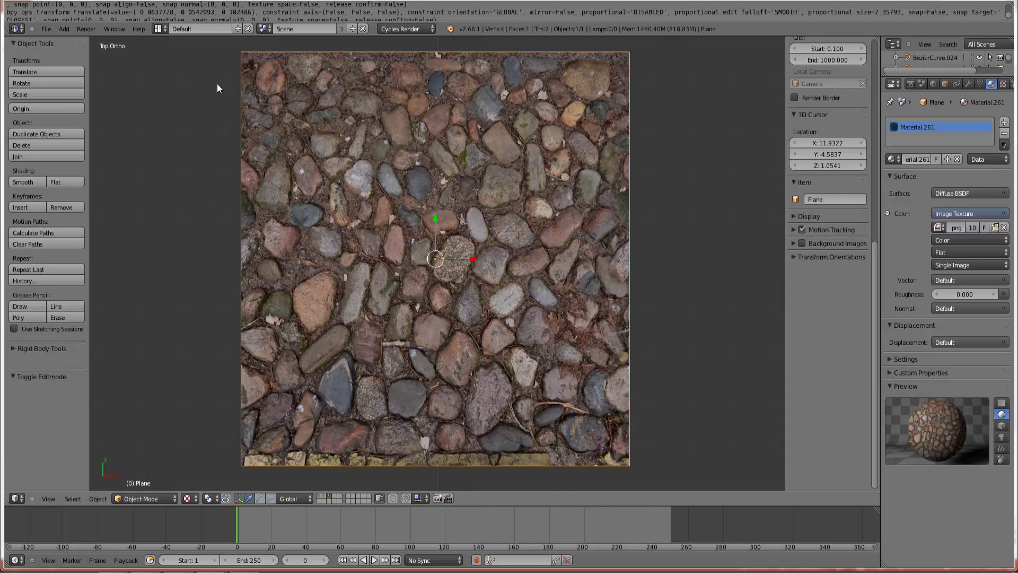
# - Add a cube, move it about -1.346 in X and 2.767 in Y, and view it from the front
pyautogui.click(63, 29)
pyautogui.moveTo(78, 40)
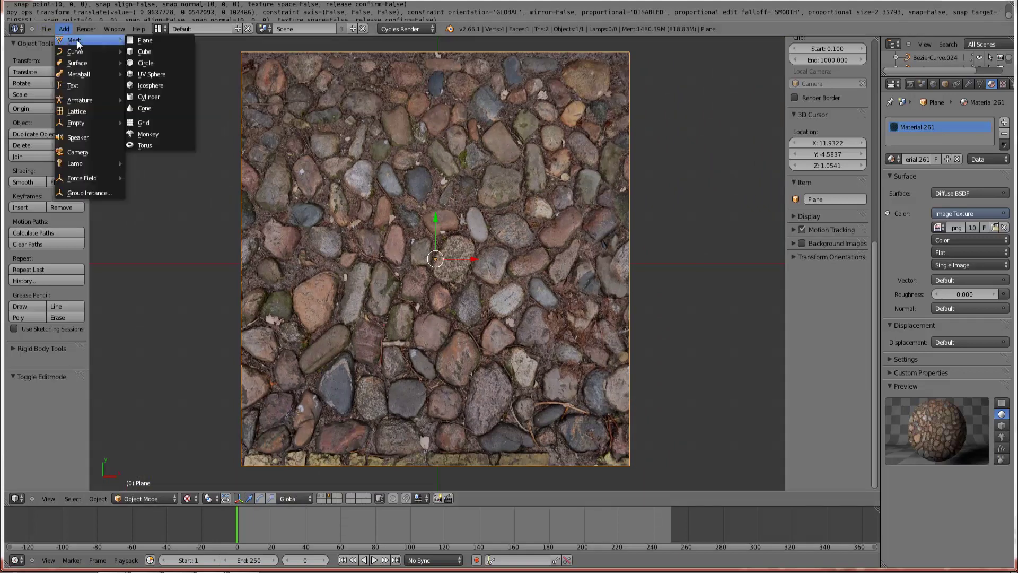
pyautogui.click(142, 47)
pyautogui.press('g')
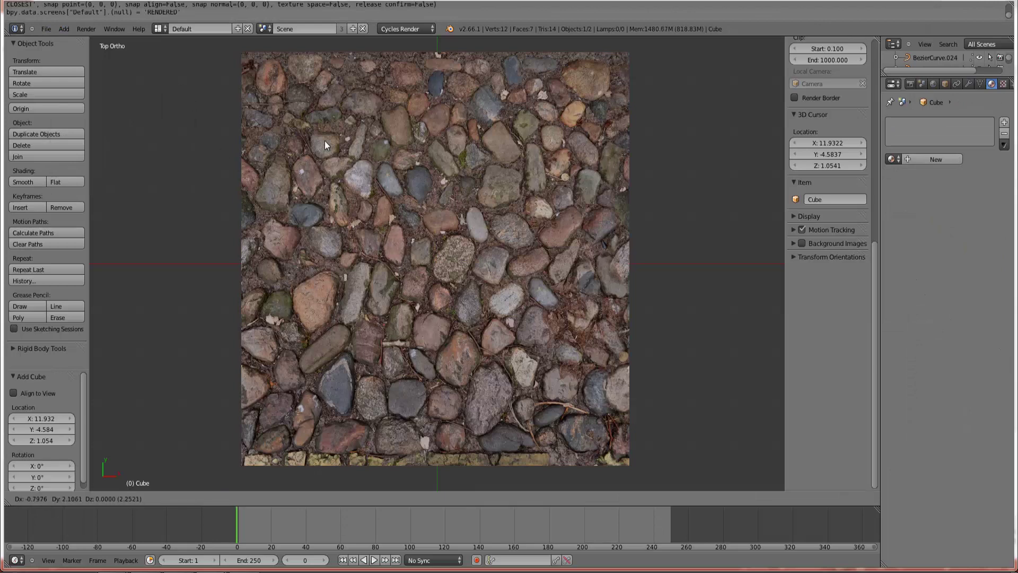
pyautogui.click(314, 110)
pyautogui.press('KP_1')
pyautogui.scroll(-9, 313, 109)
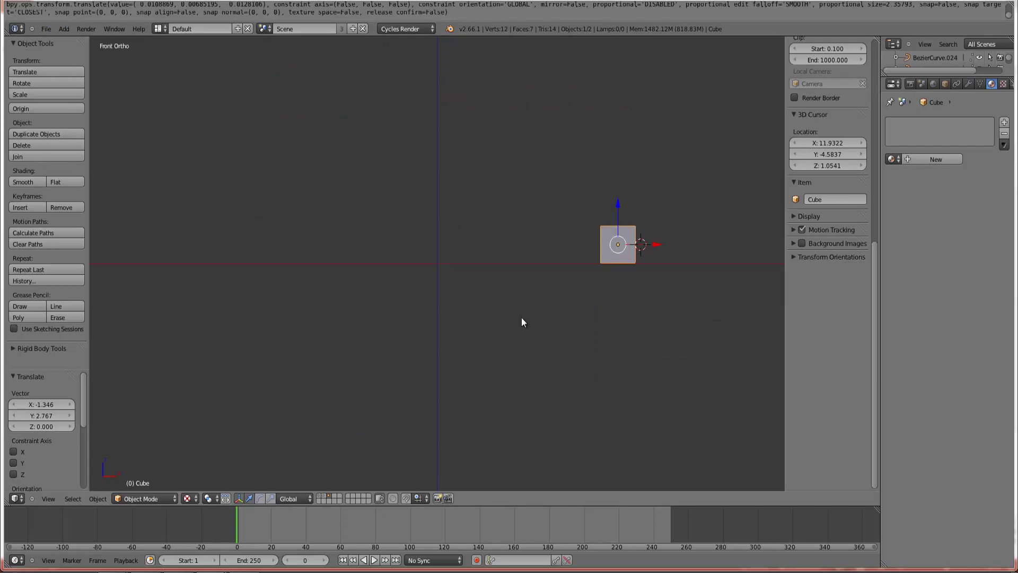
# - Move the cube about -7.202 in X and -0.450 in Z, and on to the plane's negative-X end in wireframe
pyautogui.press('g')
pyautogui.click(551, 343)
pyautogui.press('z')
pyautogui.scroll(1, 550, 346)
pyautogui.scroll(4, 550, 347)
pyautogui.press('g')
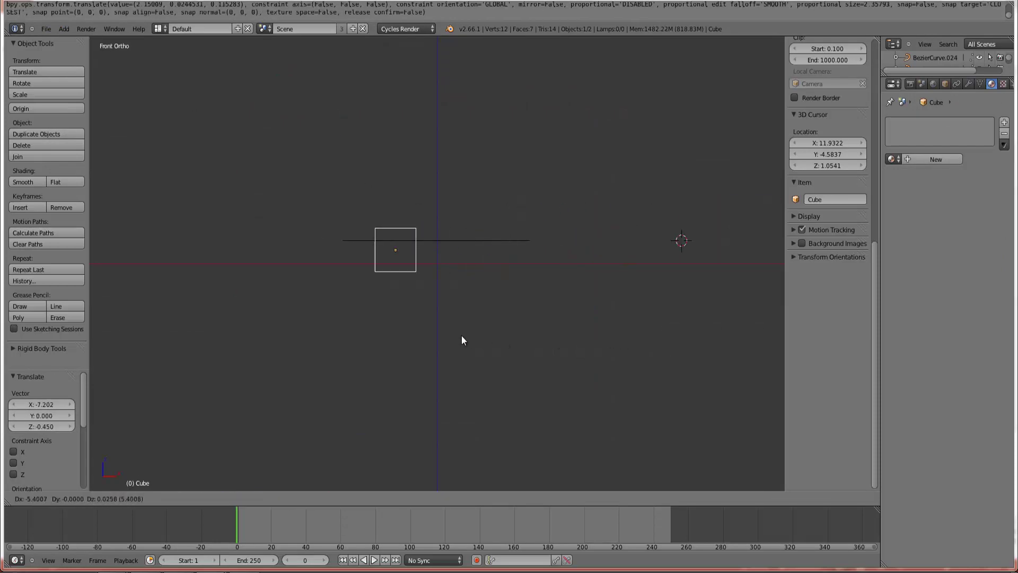
pyautogui.click(440, 332)
# - Scale the cube down uniformly to about 0.41 and move it -0.103 in X and 0.336 in Z
pyautogui.press('s')
pyautogui.click(439, 293)
pyautogui.press('g')
pyautogui.click(437, 290)
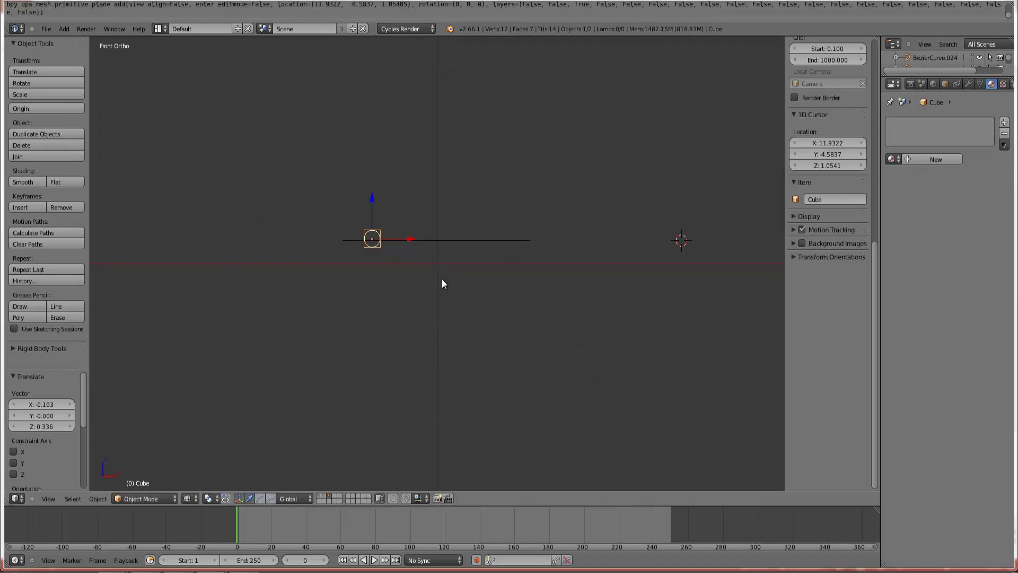
# - In top view, move the cube -0.648 in X and 5.358 in Y near the plane's upper-left corner and frame it
pyautogui.press('KP_7')
pyautogui.scroll(4, 441, 286)
pyautogui.press('g')
pyautogui.click(425, 112)
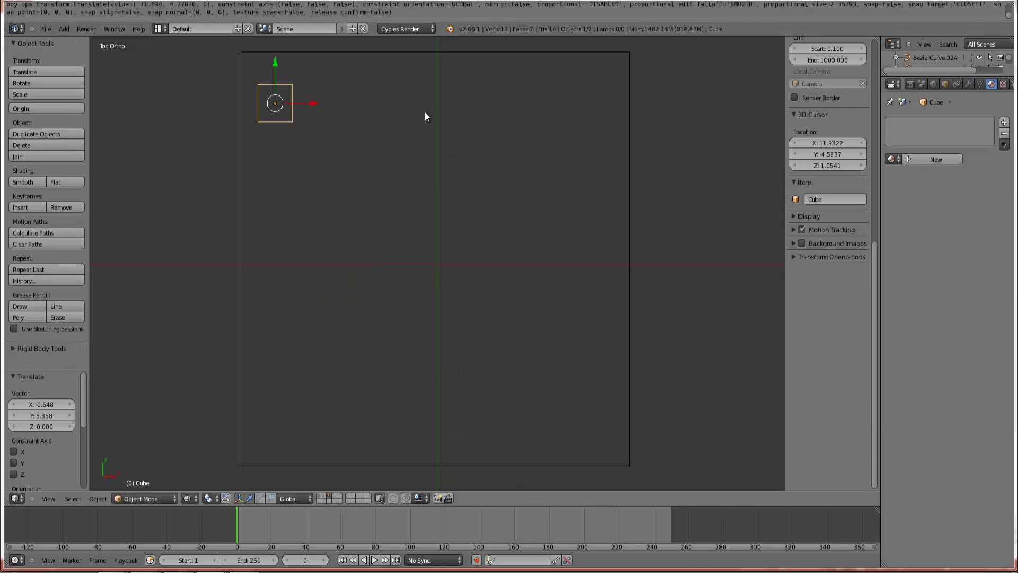
pyautogui.press('KP_Decimal')
pyautogui.scroll(-5, 528, 240)
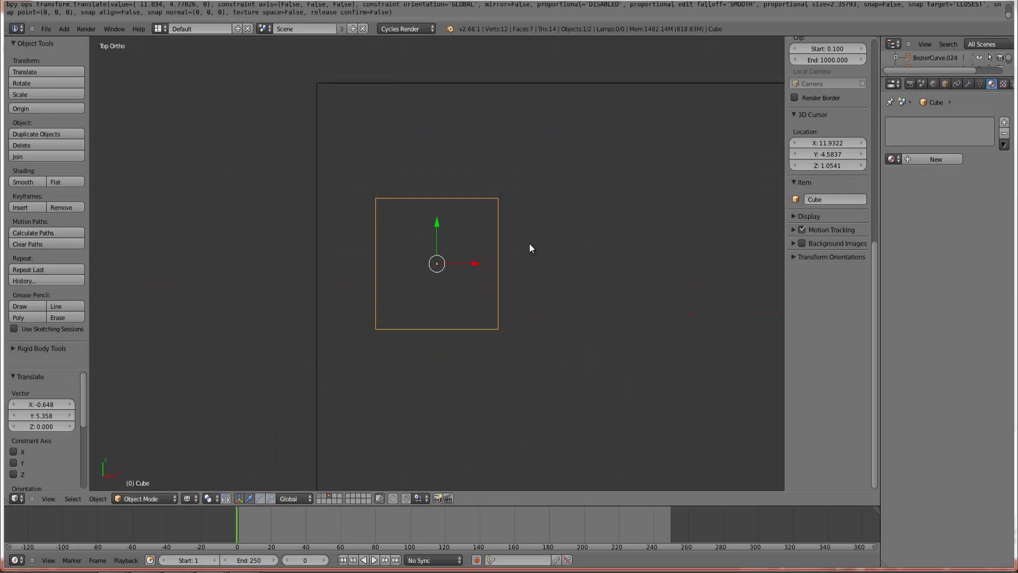
# - Add a Subdivision Surface modifier to the cube and show its mesh from the top in Edit Mode with Solid shading
pyautogui.click(968, 83)
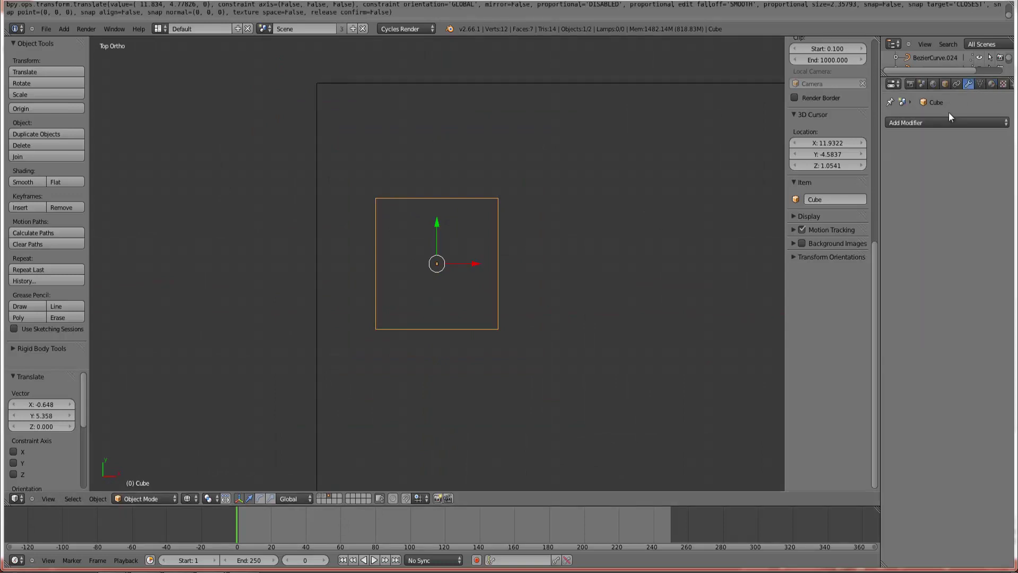
pyautogui.click(925, 122)
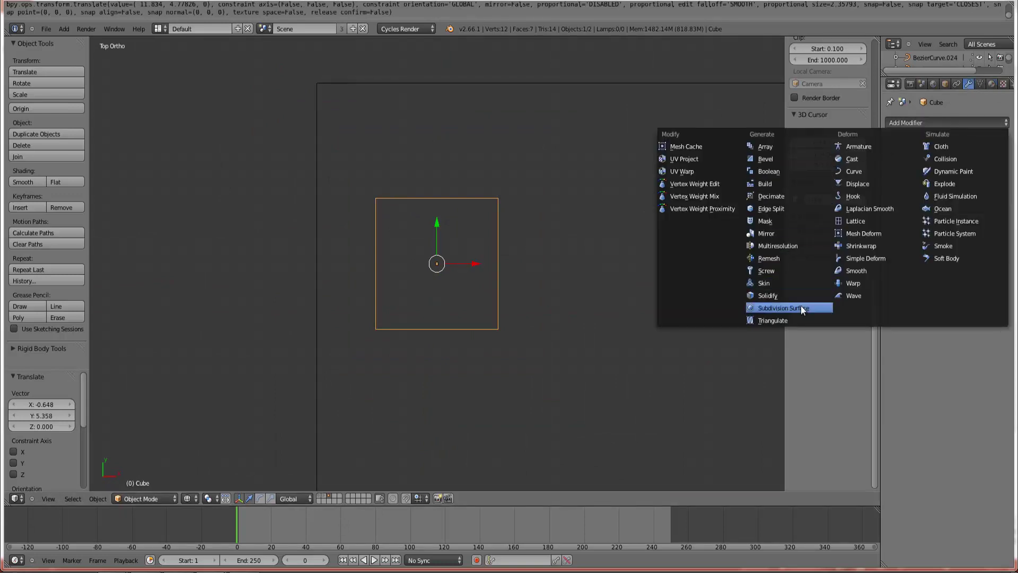
pyautogui.click(783, 308)
pyautogui.press('KP_1')
pyautogui.press('Tab')
pyautogui.press('z')
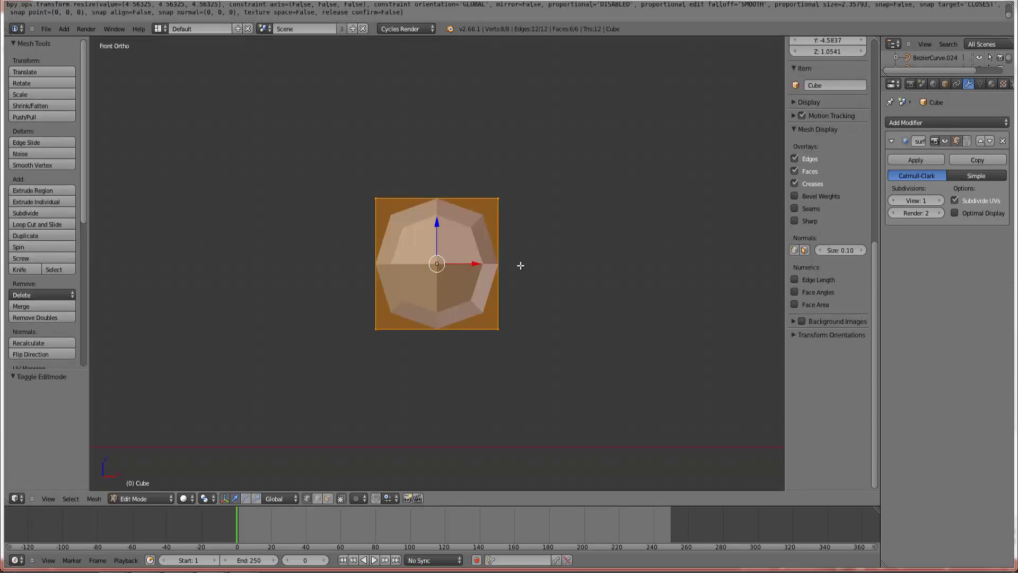
pyautogui.press('Tab')
pyautogui.press('Tab')
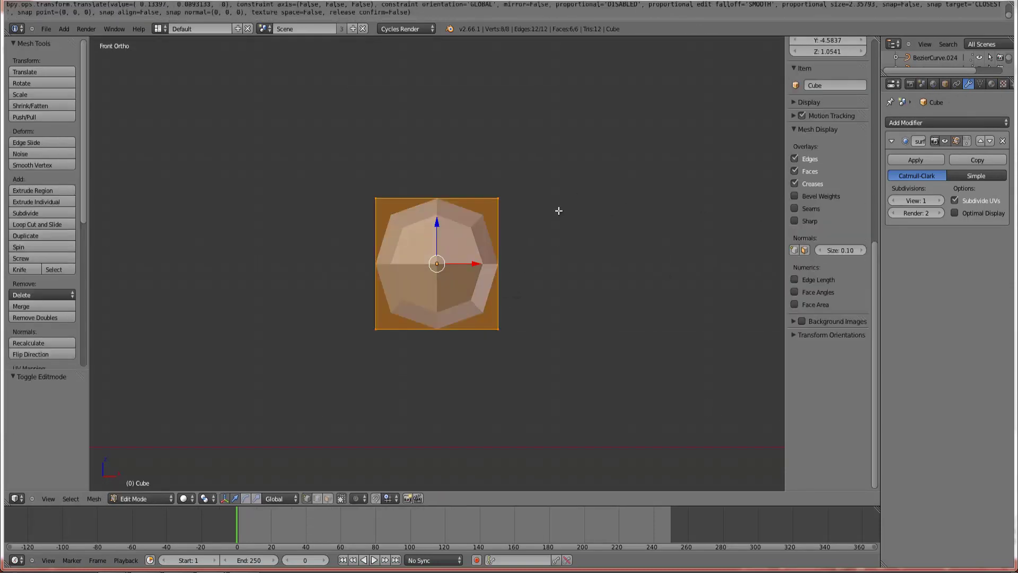
pyautogui.press('KP_7')
pyautogui.press('Tab')
pyautogui.press('Tab')
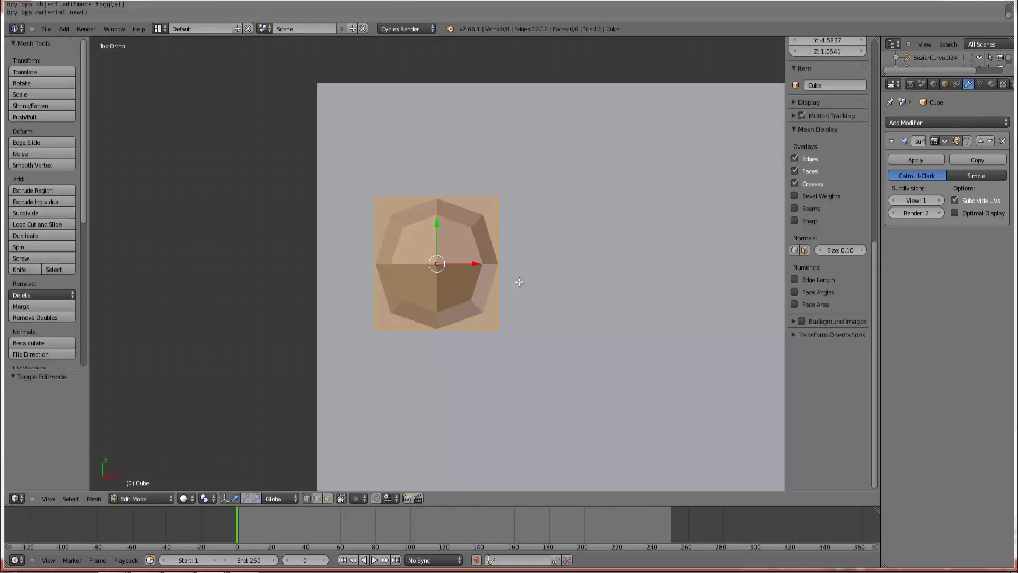
# - Scale the cube's mesh by 1.265 along Y and about 1.03 along X, returning to Object Mode
pyautogui.press('z')
pyautogui.hotkey('shift', 'z')
pyautogui.press('s')
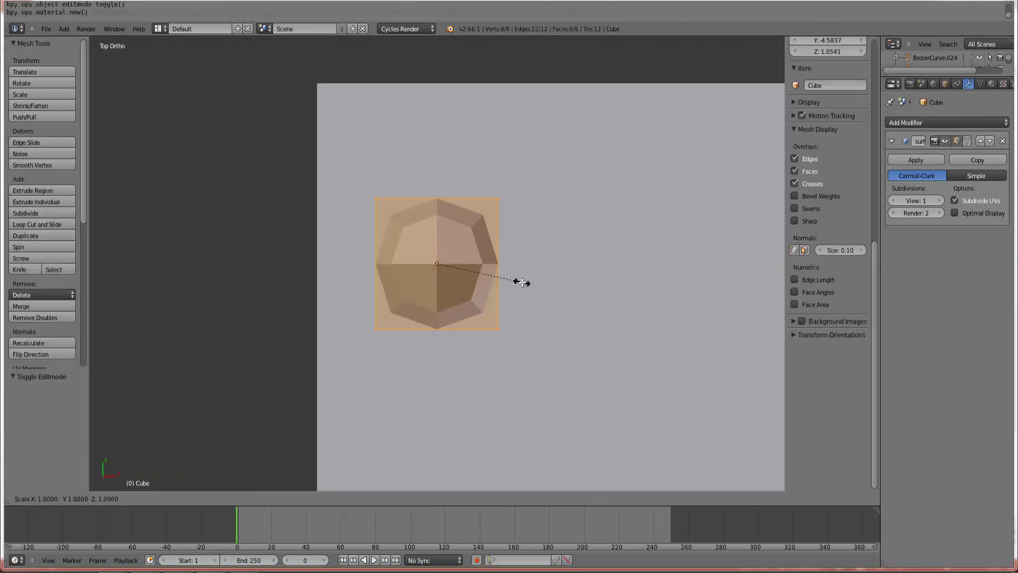
pyautogui.press('y')
pyautogui.click(544, 281)
pyautogui.press('s')
pyautogui.press('x')
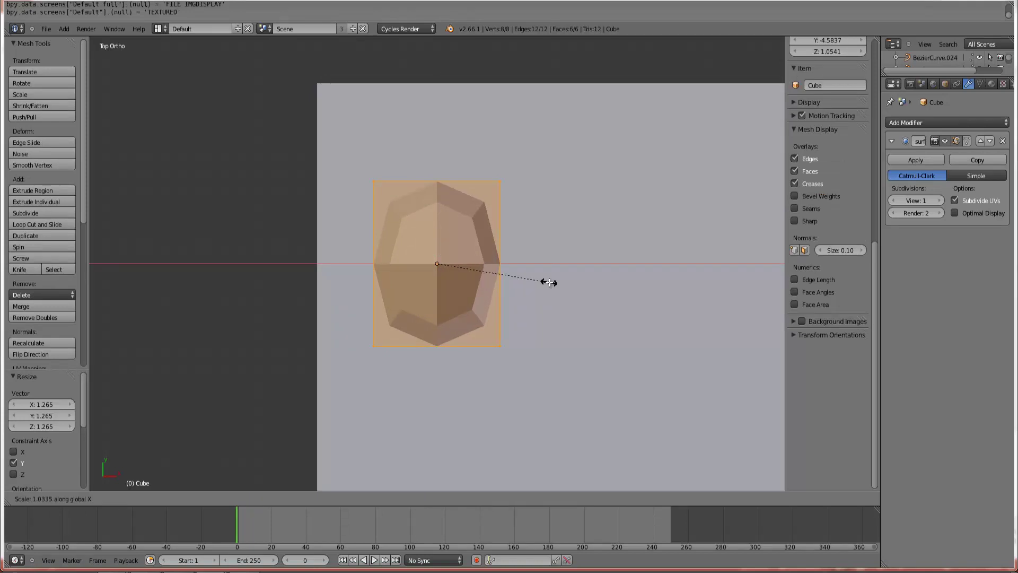
pyautogui.click(549, 283)
pyautogui.press('Tab')
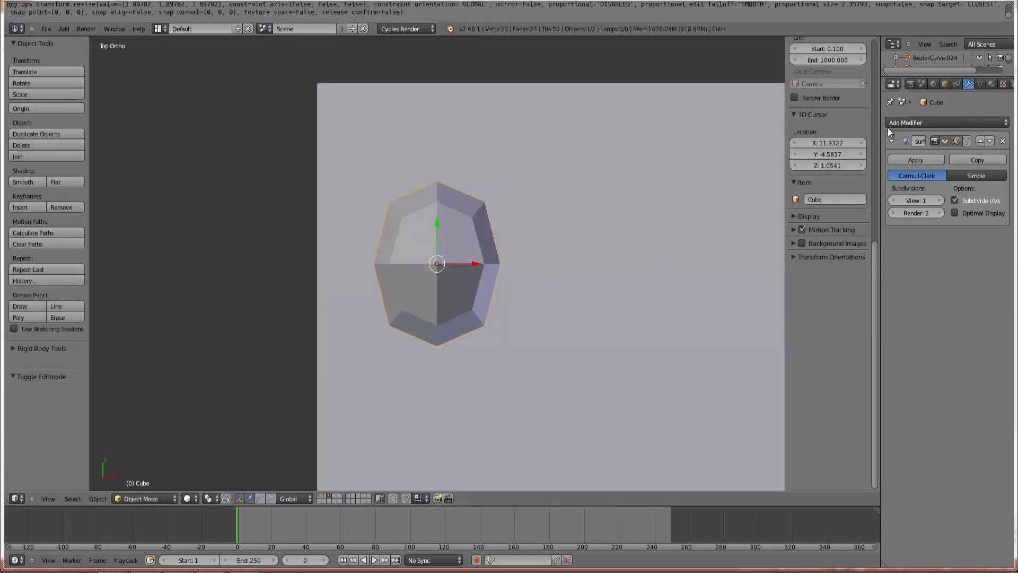
# - Try applying the Subdivision Surface modifier, and restore it as a live modifier on the undivided cube
pyautogui.click(903, 157)
pyautogui.press('Tab')
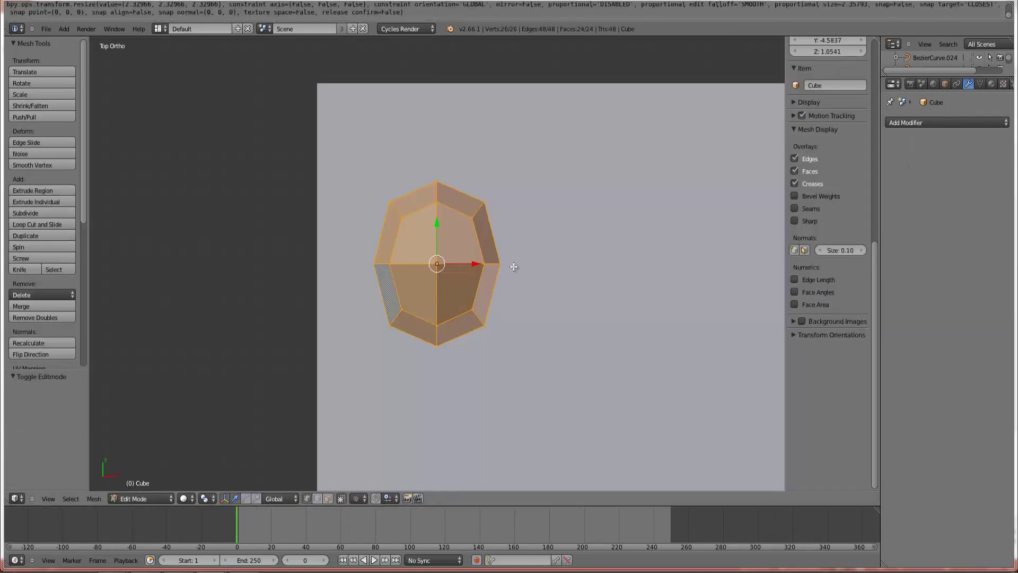
pyautogui.hotkey('ctrl', 'z')
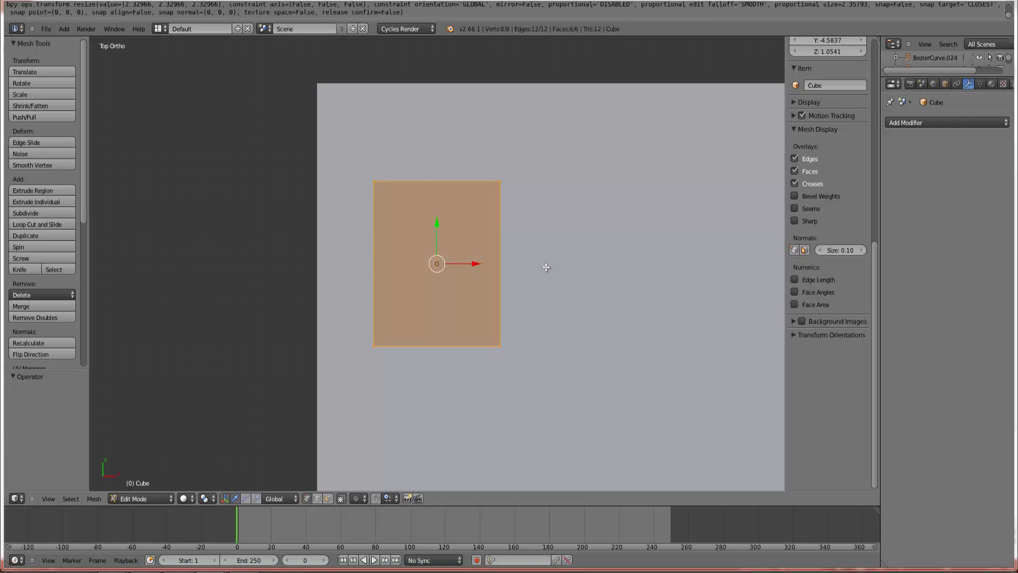
pyautogui.press('Tab')
pyautogui.click(931, 122)
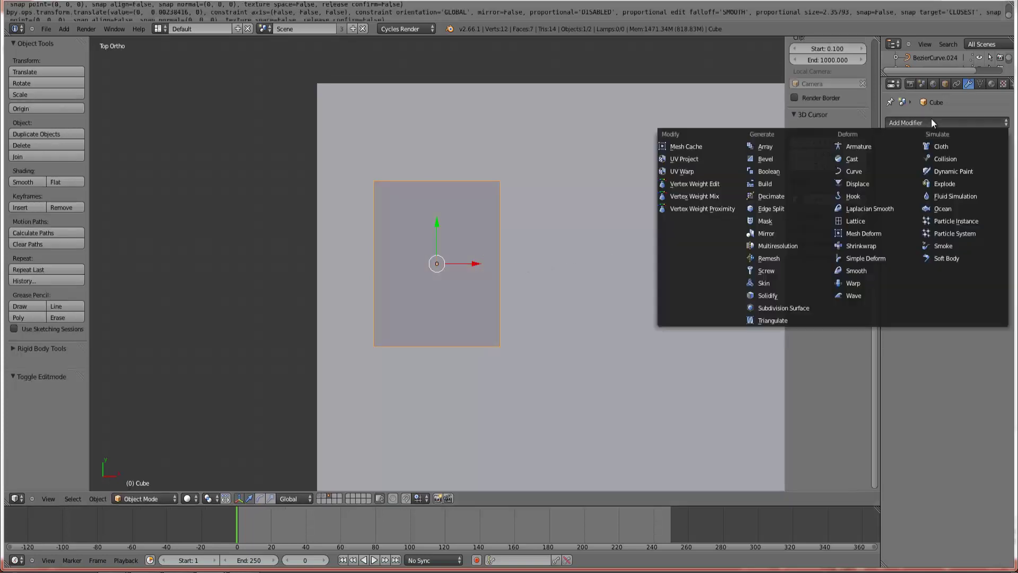
pyautogui.click(795, 310)
# - Select the cube's entire mesh in Edit Mode and subdivide it with one cut
pyautogui.press('Tab')
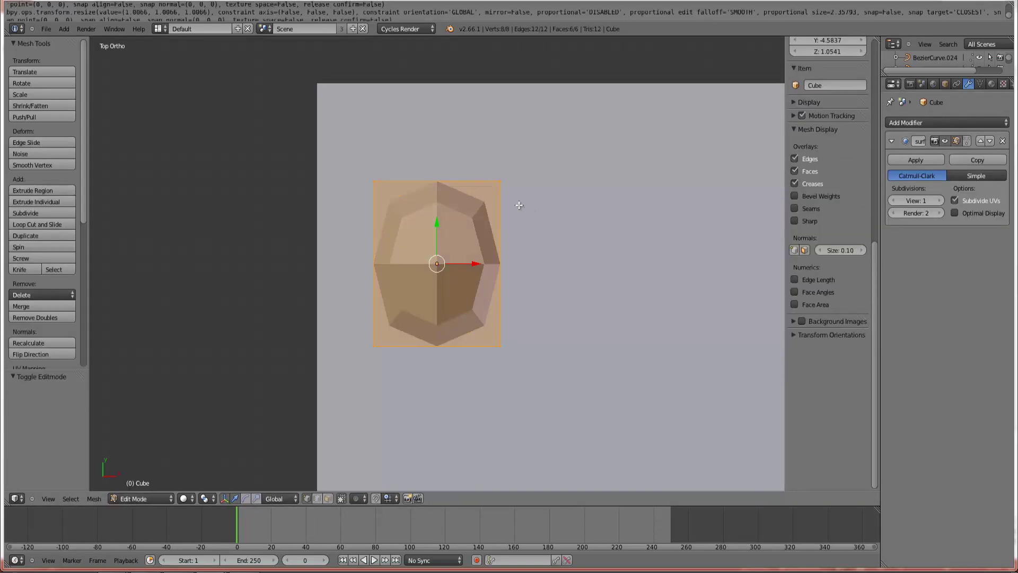
pyautogui.rightClick(501, 183)
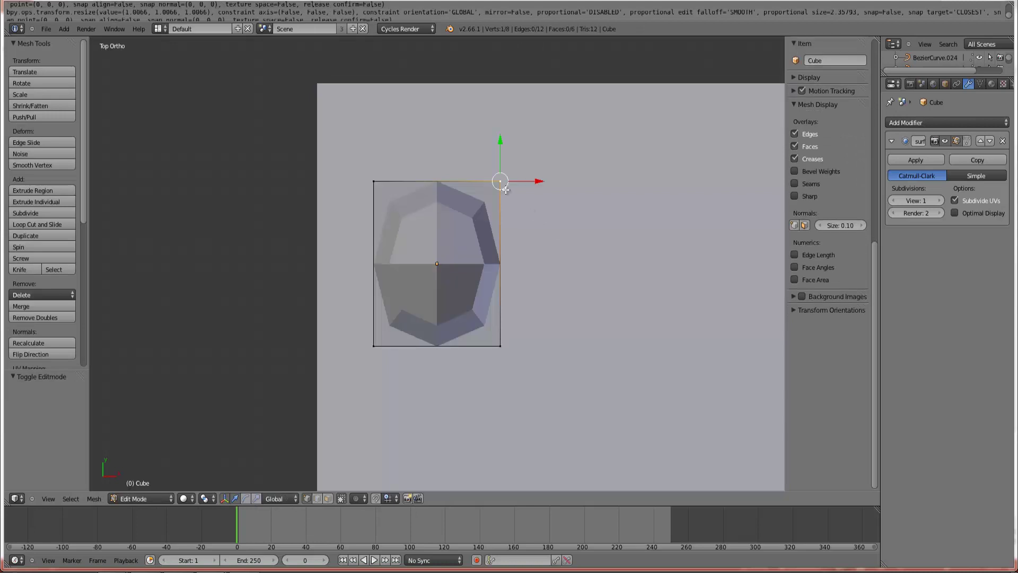
pyautogui.hotkey('ctrl', 'l')
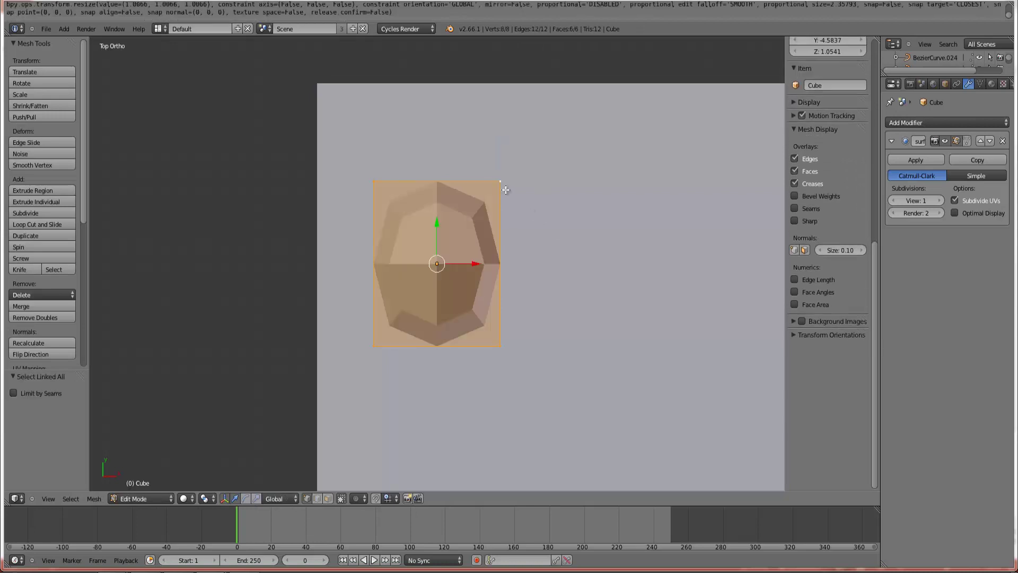
pyautogui.click(55, 212)
# - In the wireframe front view, select the cube's lowest row of vertices and delete them
pyautogui.press('KP_1')
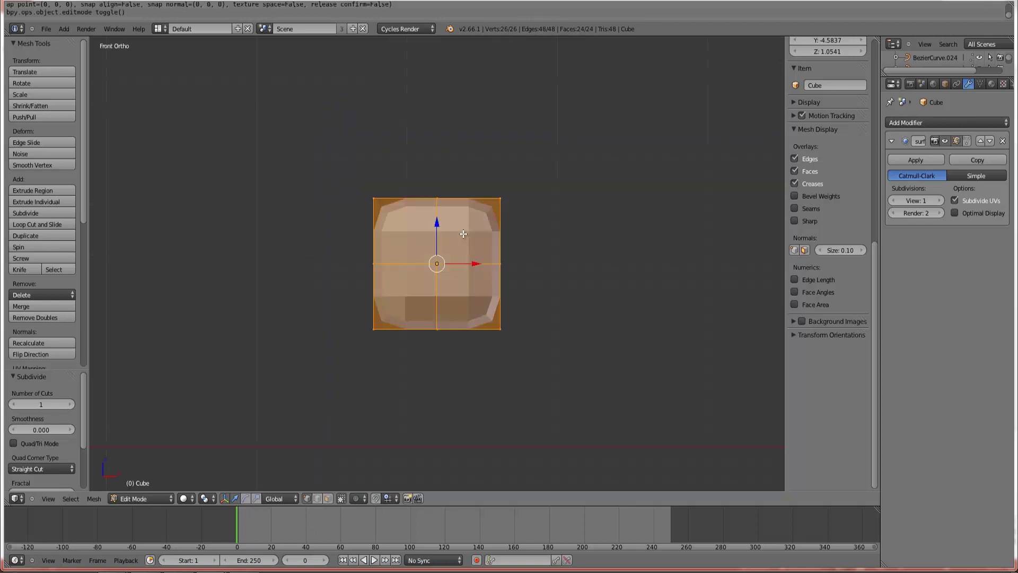
pyautogui.press('z')
pyautogui.rightClick(500, 328)
pyautogui.press('b')
pyautogui.moveTo(529, 351); pyautogui.dragTo(327, 310)
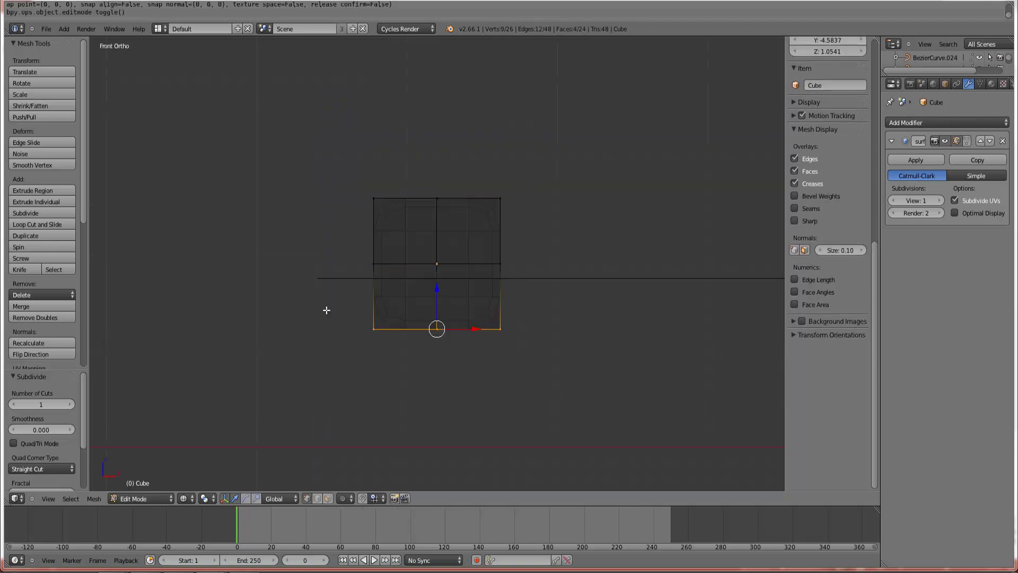
pyautogui.press('x')
pyautogui.click(322, 313)
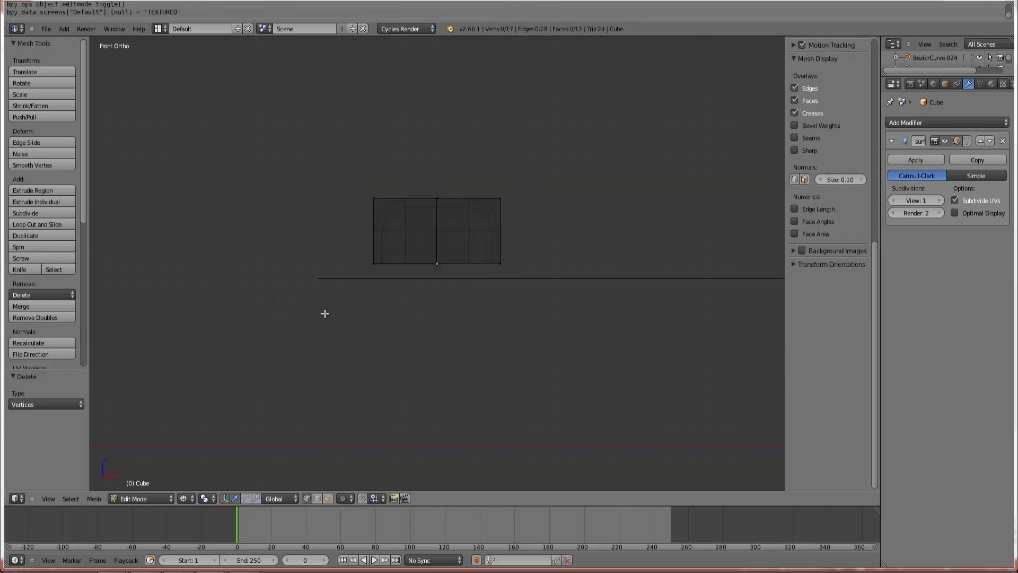
# - Raise the vertices of the cube's open lower edge about 0.15 along Z, and try enlarging them by 1.035
pyautogui.press('Tab')
pyautogui.press('Tab')
pyautogui.rightClick(505, 264)
pyautogui.press('b')
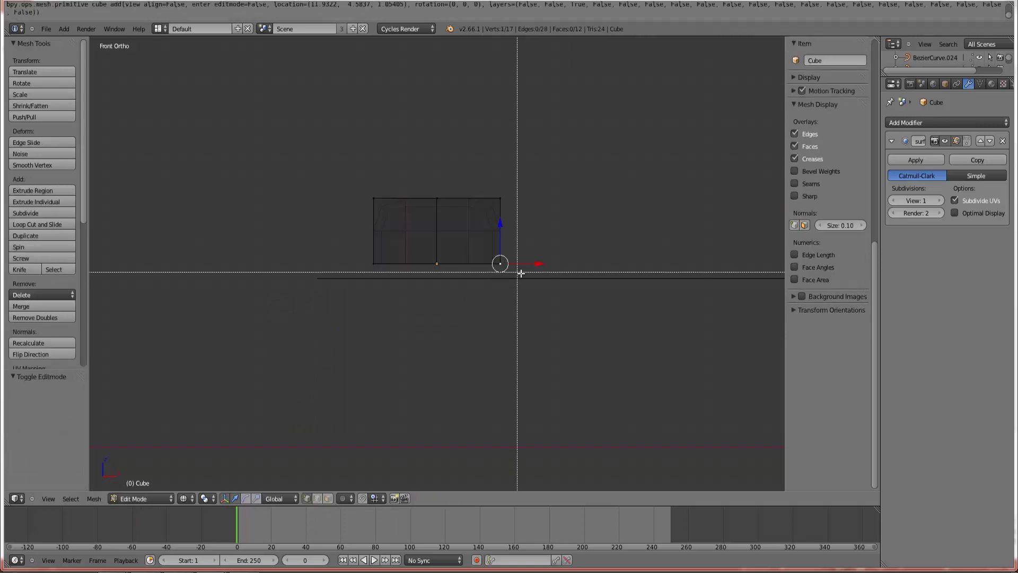
pyautogui.moveTo(523, 275); pyautogui.dragTo(316, 241)
pyautogui.press('g')
pyautogui.press('z')
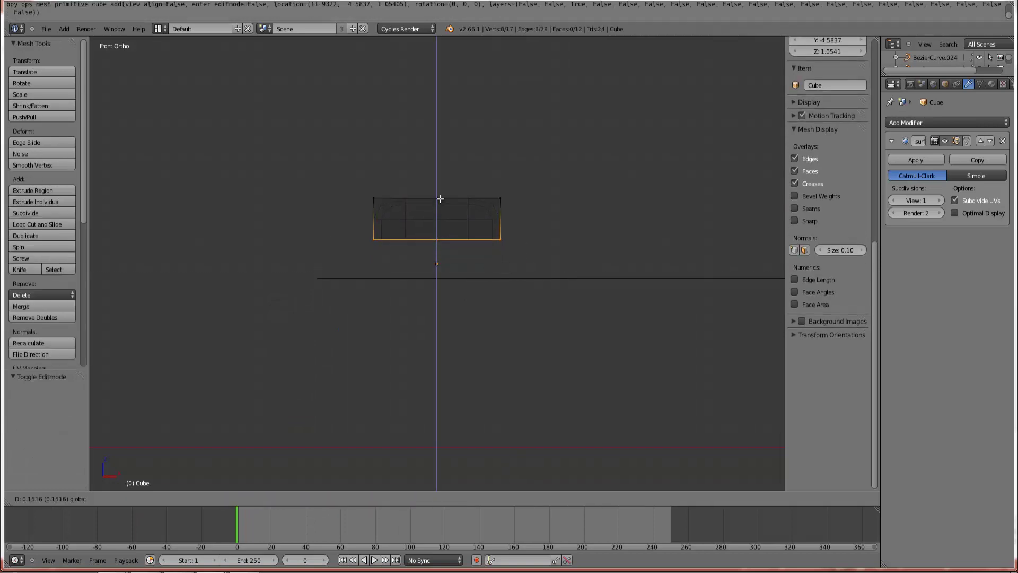
pyautogui.click(440, 197)
pyautogui.press('s')
pyautogui.click(582, 245)
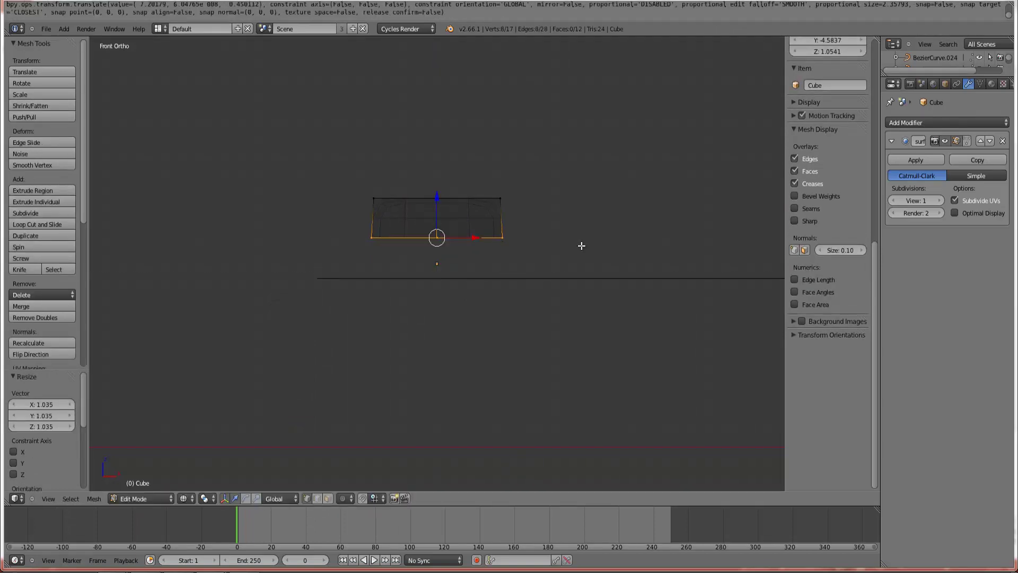
# - Show the top view with Texture shading in Object Mode and move the cube -0.120 in X and 0.568 in Y
pyautogui.press('KP_7')
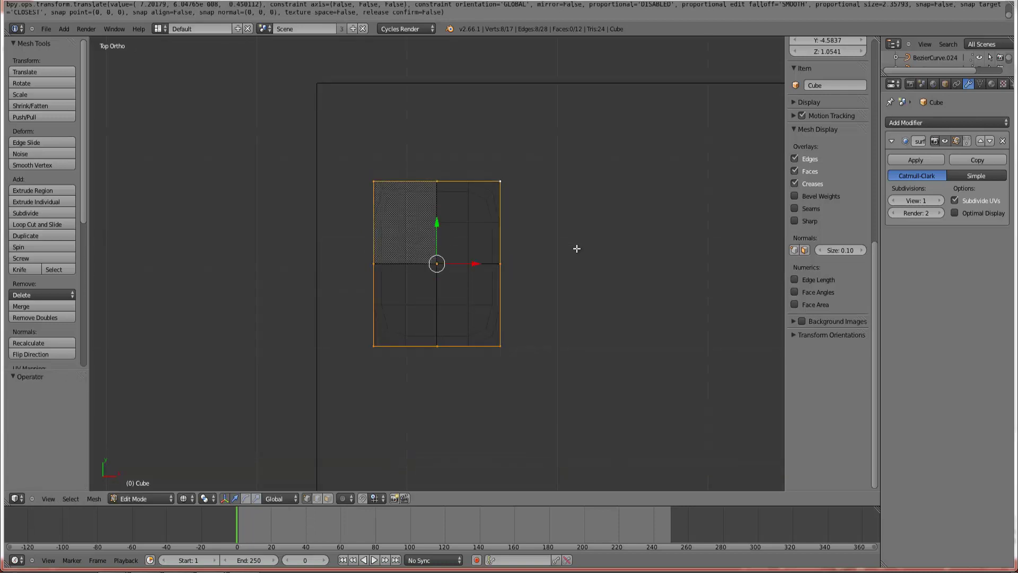
pyautogui.press('Tab')
pyautogui.press('z')
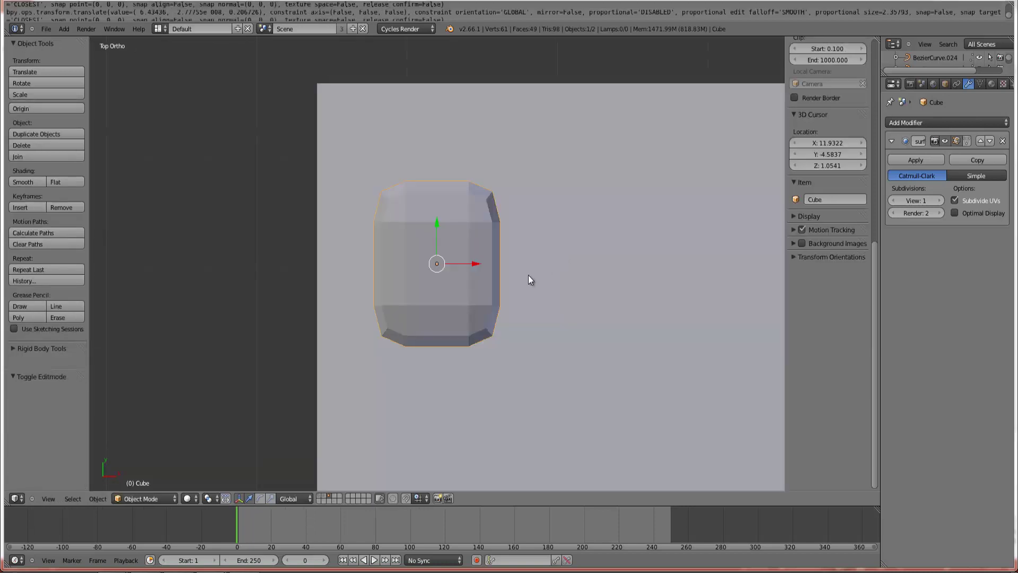
pyautogui.click(189, 498)
pyautogui.click(206, 446)
pyautogui.press('g')
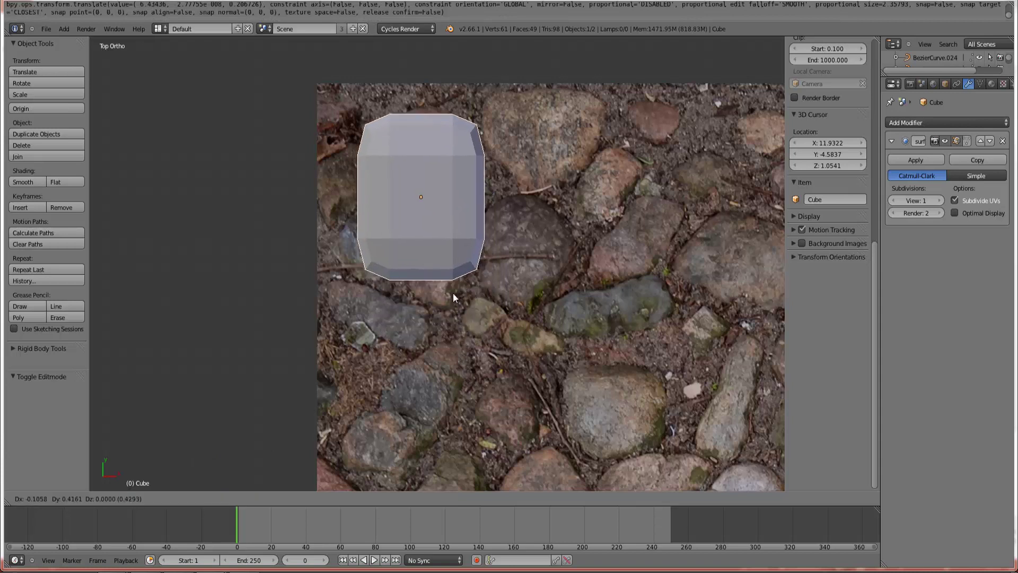
pyautogui.click(453, 285)
# - In the wireframe front view, lower the cube 0.269 along Z so its base meets the road plane
pyautogui.press('KP_1')
pyautogui.press('z')
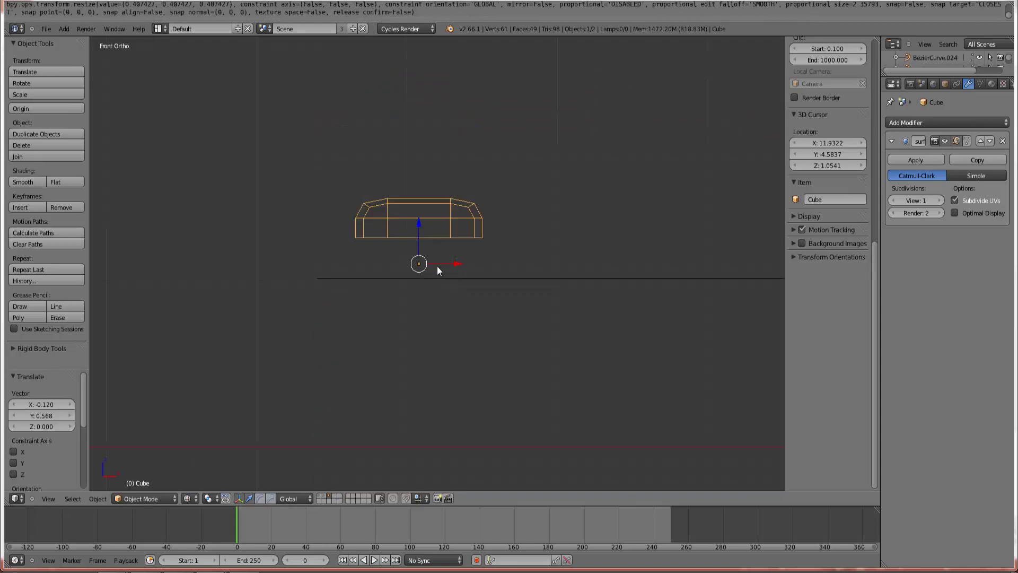
pyautogui.scroll(2, 424, 249)
pyautogui.moveTo(414, 233); pyautogui.dragTo(412, 291)
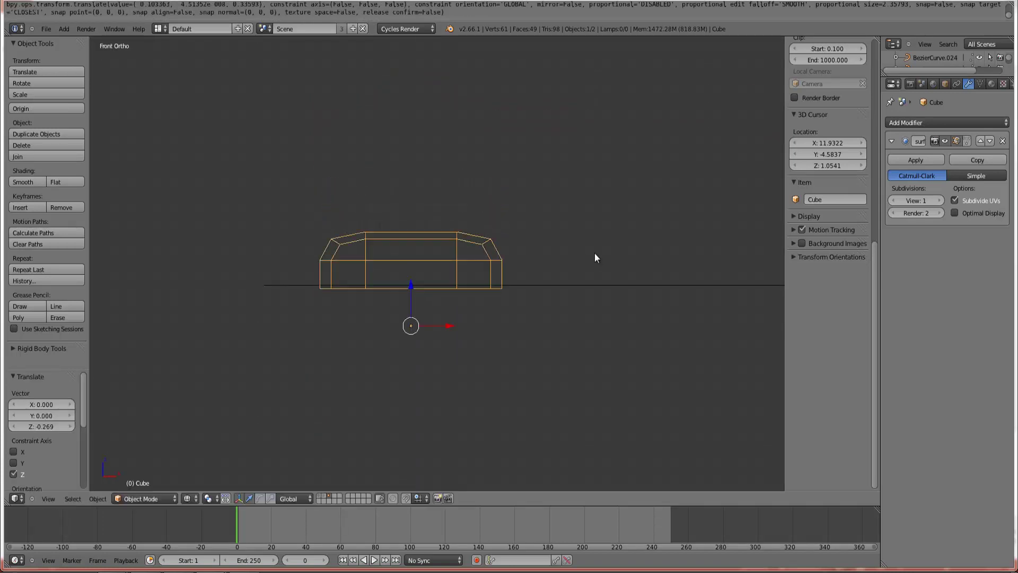
pyautogui.press('s')
pyautogui.press('z')
pyautogui.rightClick(549, 263)
# - Select the whole mesh in Edit Mode and lower it along Z until its base sits at the object's origin
pyautogui.press('Tab')
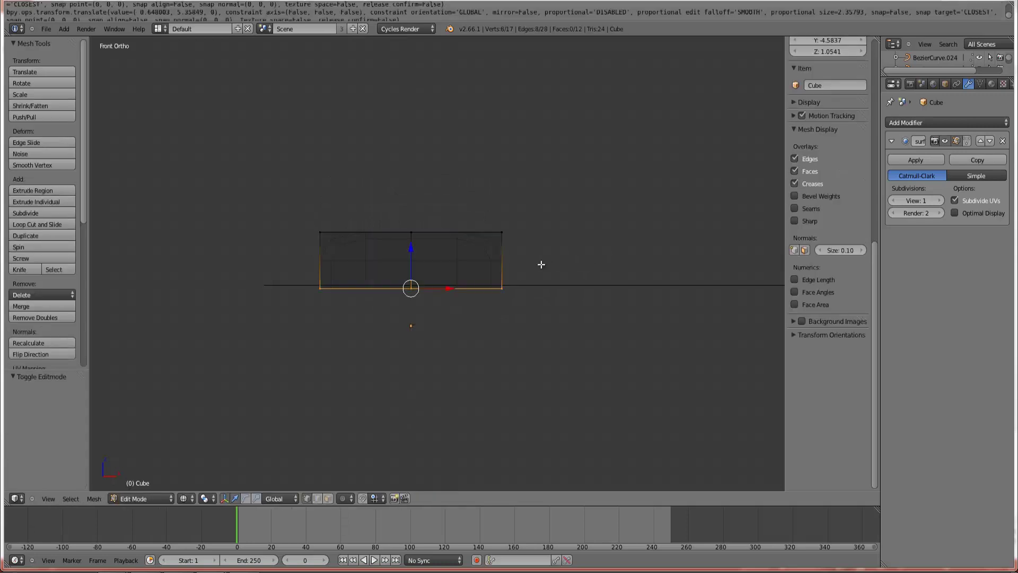
pyautogui.hotkey('ctrl', 'l')
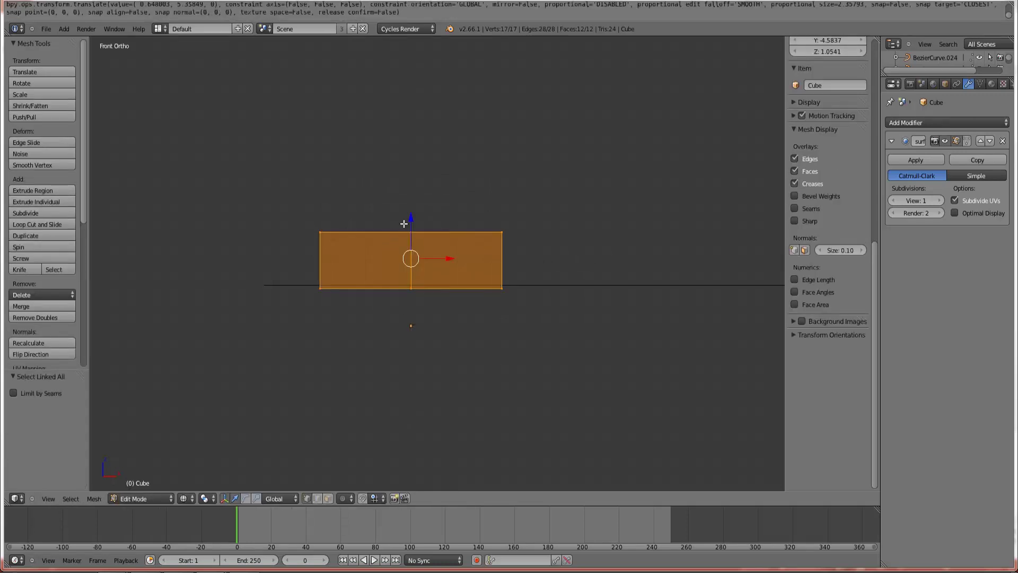
pyautogui.press('g')
pyautogui.press('z')
pyautogui.click(418, 267)
pyautogui.press('Tab')
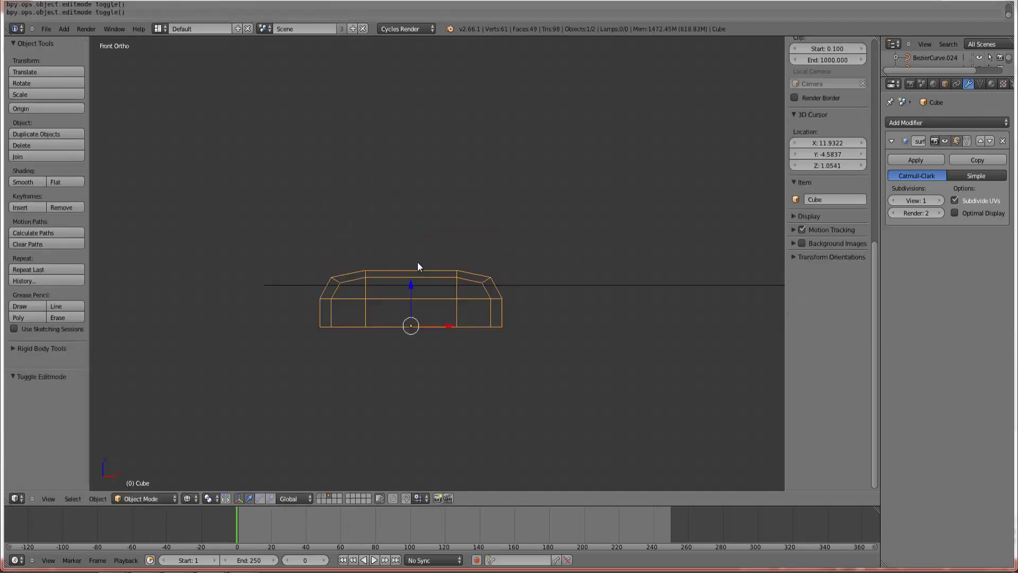
# - Raise the cube object 0.167 along Z so its base and origin rest at the road plane
pyautogui.press('g')
pyautogui.press('z')
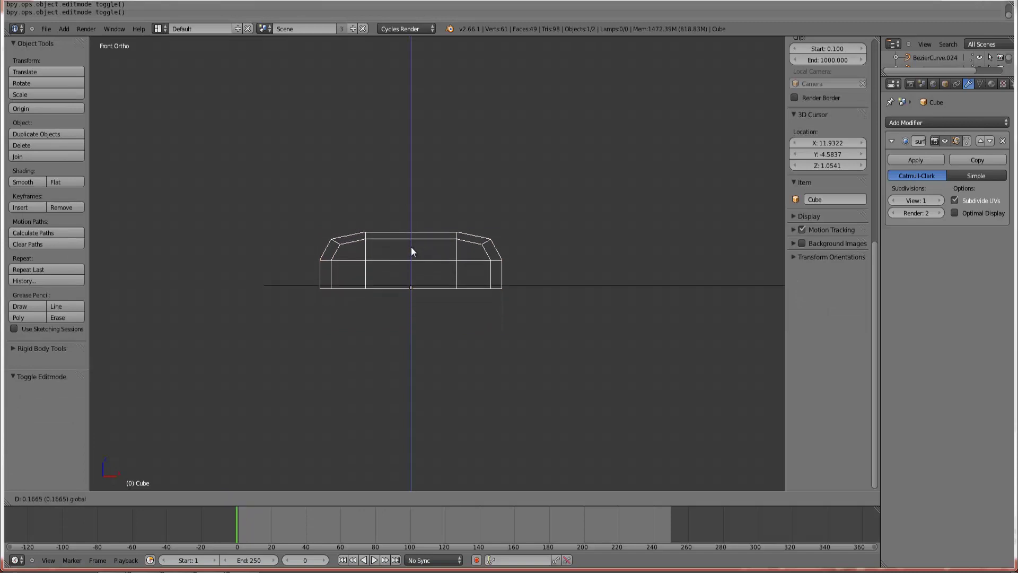
pyautogui.click(454, 247)
pyautogui.press('g')
pyautogui.press('z')
pyautogui.rightClick(532, 275)
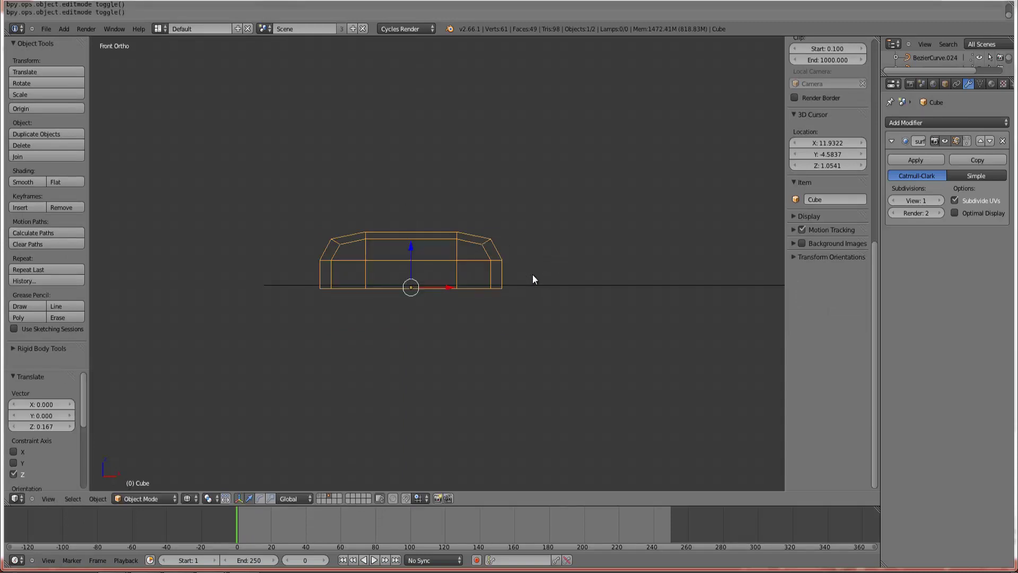
# - Raise the cube's bottom vertices along Z to make it shallower, and lower the object 0.081 along Z onto the road plane
pyautogui.press('Tab')
pyautogui.rightClick(507, 289)
pyautogui.press('b')
pyautogui.moveTo(277, 264); pyautogui.dragTo(278, 264)
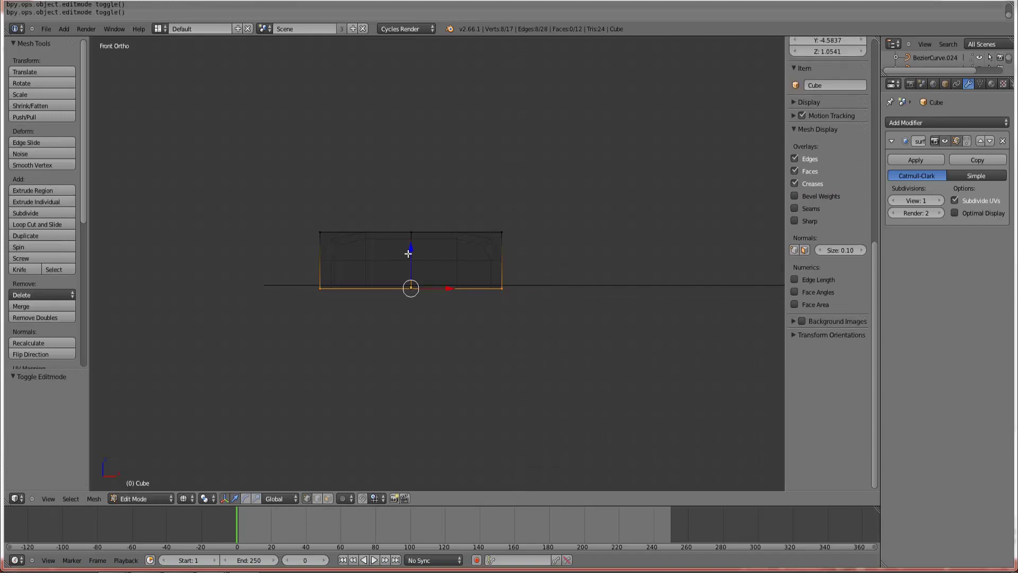
pyautogui.press('g')
pyautogui.press('z')
pyautogui.click(413, 233)
pyautogui.press('Tab')
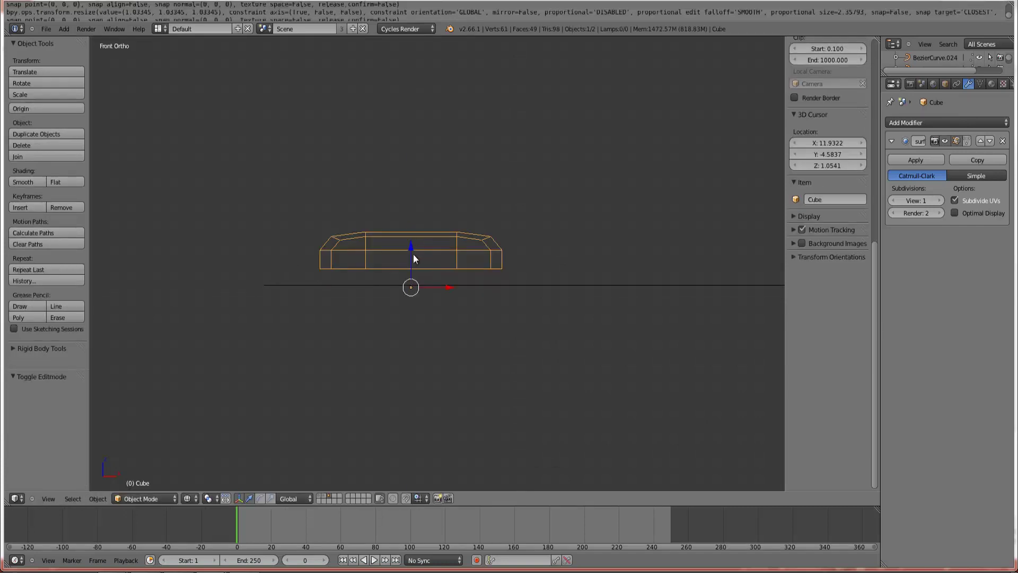
pyautogui.moveTo(413, 254); pyautogui.dragTo(408, 266)
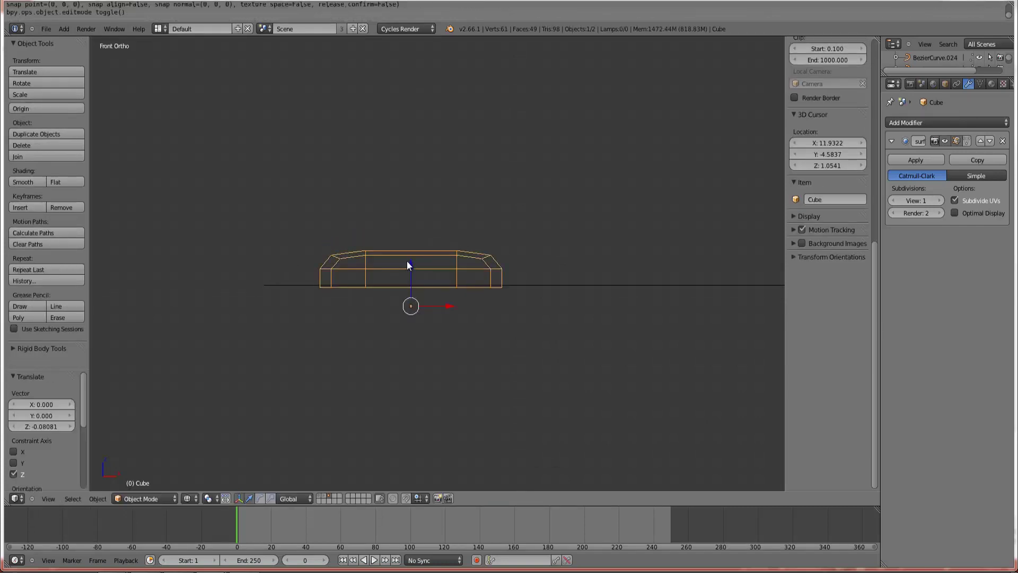
# - View the cube from the top, apply smooth shading to it and display the viewport with Texture shading
pyautogui.press('KP_7')
pyautogui.press('Tab')
pyautogui.press('z')
pyautogui.press('Tab')
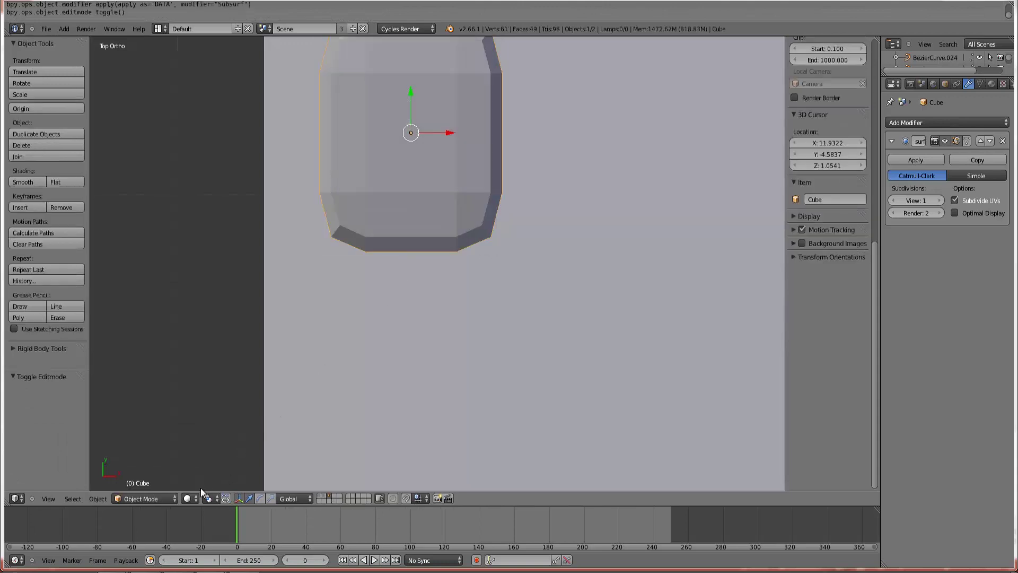
pyautogui.click(22, 182)
pyautogui.scroll(-5, 429, 260)
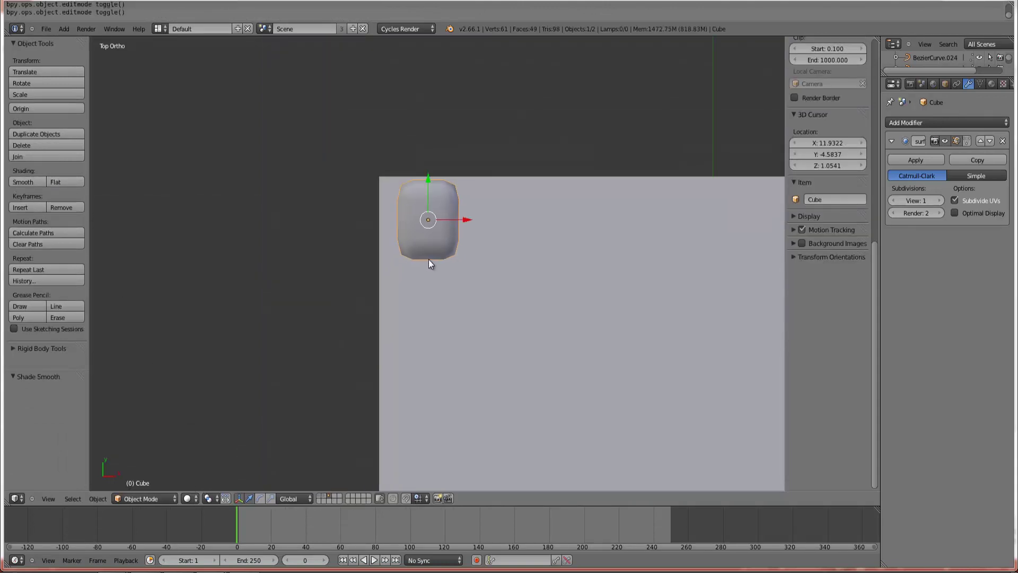
pyautogui.click(189, 501)
pyautogui.click(202, 447)
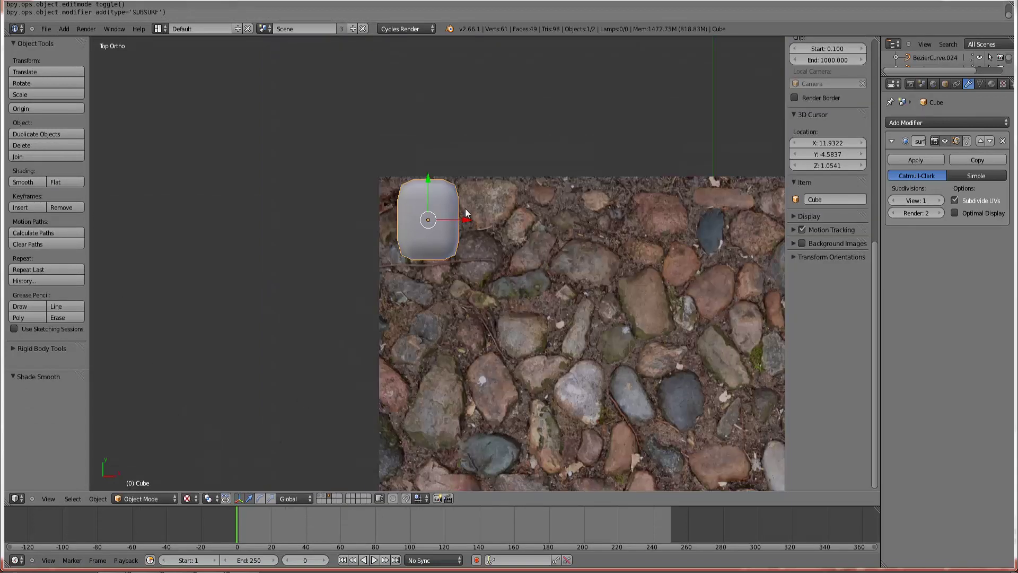
# - Duplicate the cube, place the copy beyond the road plane's upper edge, and reselect the original cube in wireframe
pyautogui.press('KP_Decimal')
pyautogui.scroll(-8, 561, 199)
pyautogui.hotkey('shift', 'd')
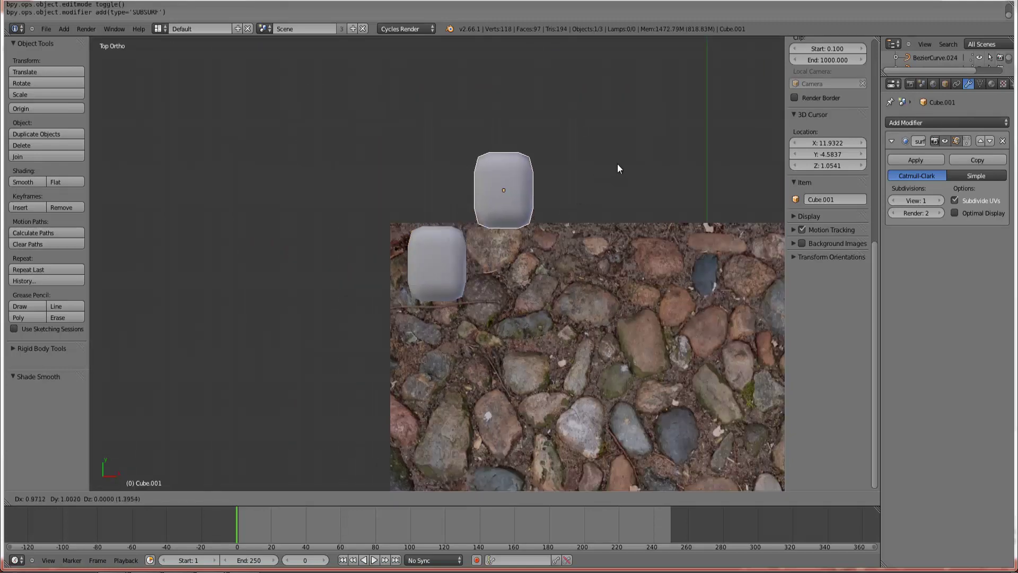
pyautogui.click(647, 157)
pyautogui.press('z')
pyautogui.rightClick(443, 293)
pyautogui.press('Tab')
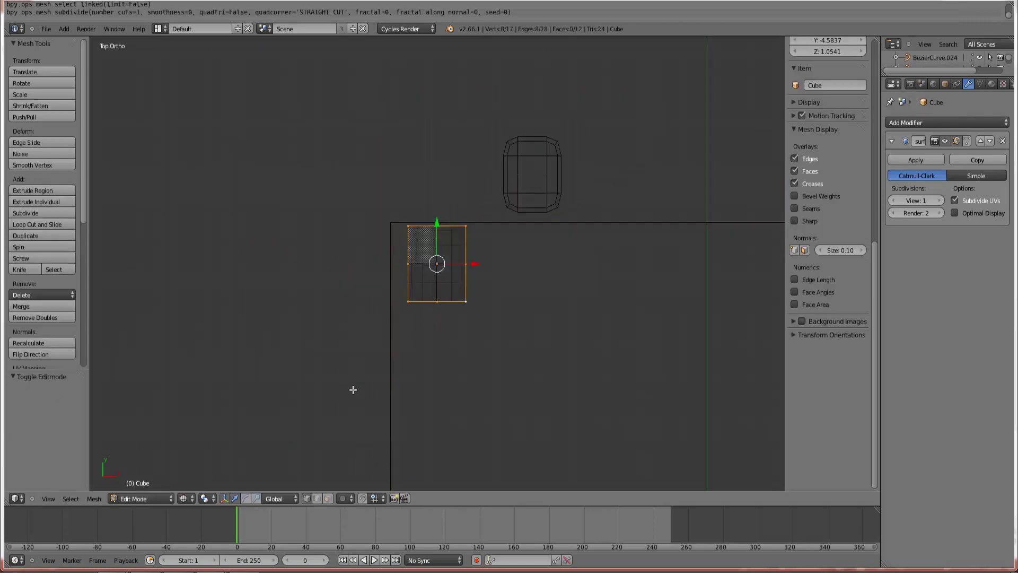
pyautogui.click(185, 500)
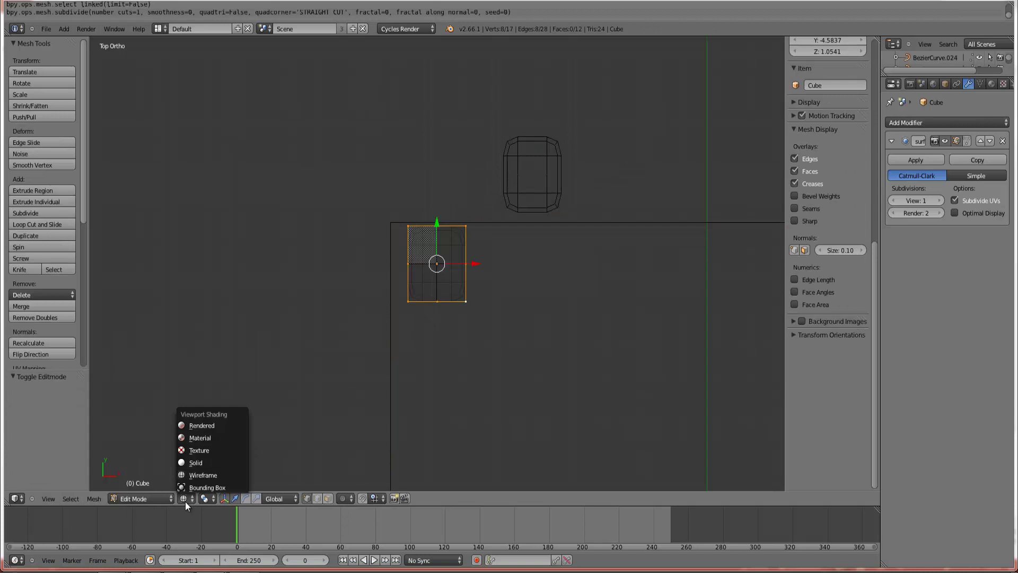
pyautogui.click(201, 450)
pyautogui.press('z')
pyautogui.scroll(3, 445, 346)
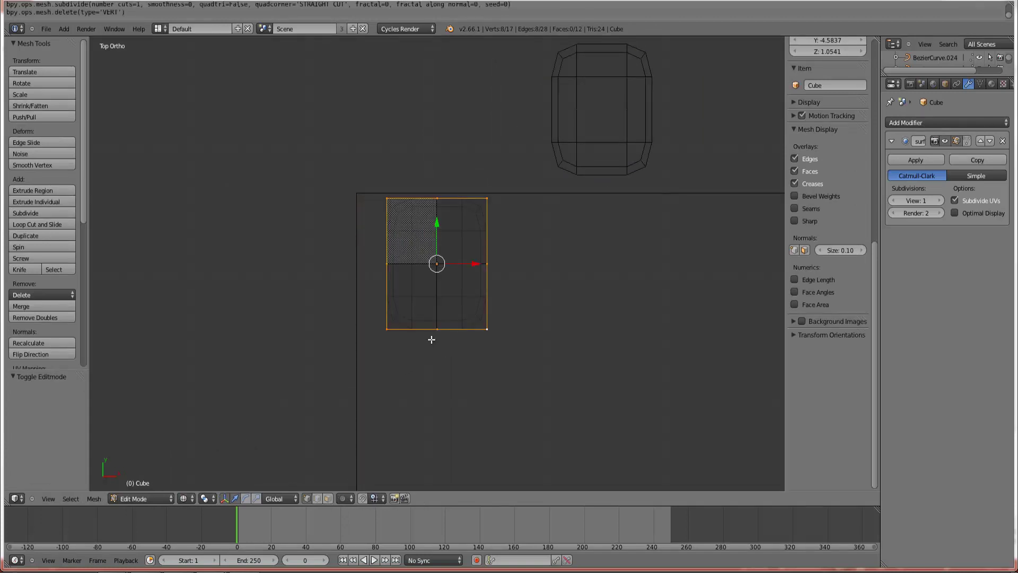
pyautogui.scroll(-5, 484, 328)
pyautogui.scroll(-3, 460, 305)
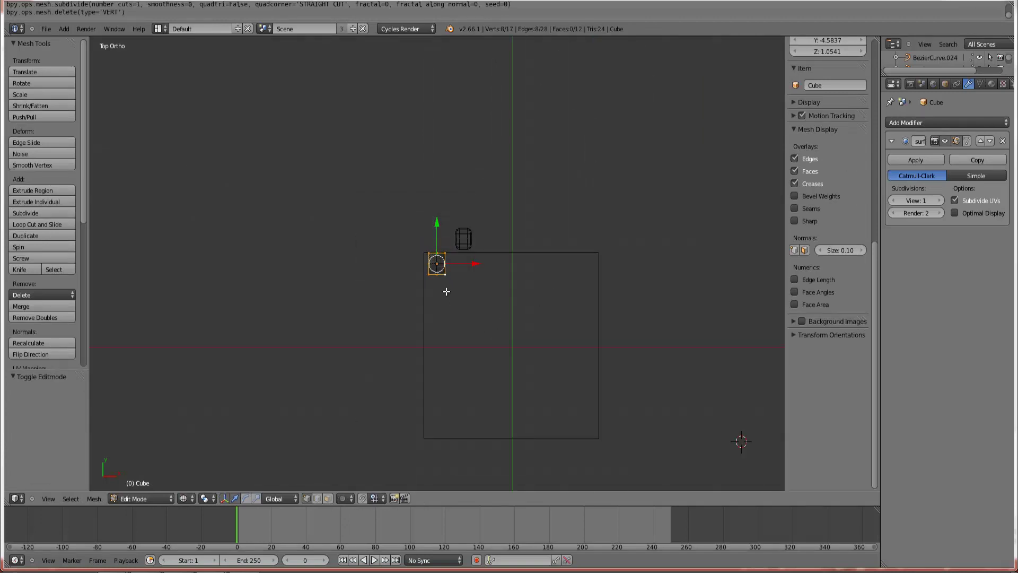
pyautogui.press('Tab')
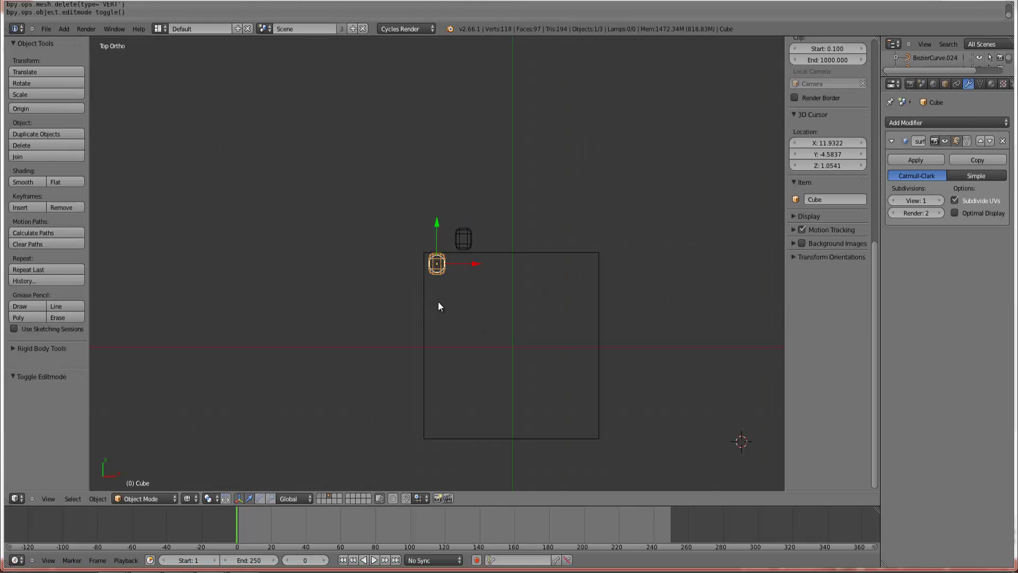
# - Enable background images and load road_nieuw.png from the tutorial_37 folder as the viewport background
pyautogui.click(802, 244)
pyautogui.click(793, 243)
pyautogui.click(848, 324)
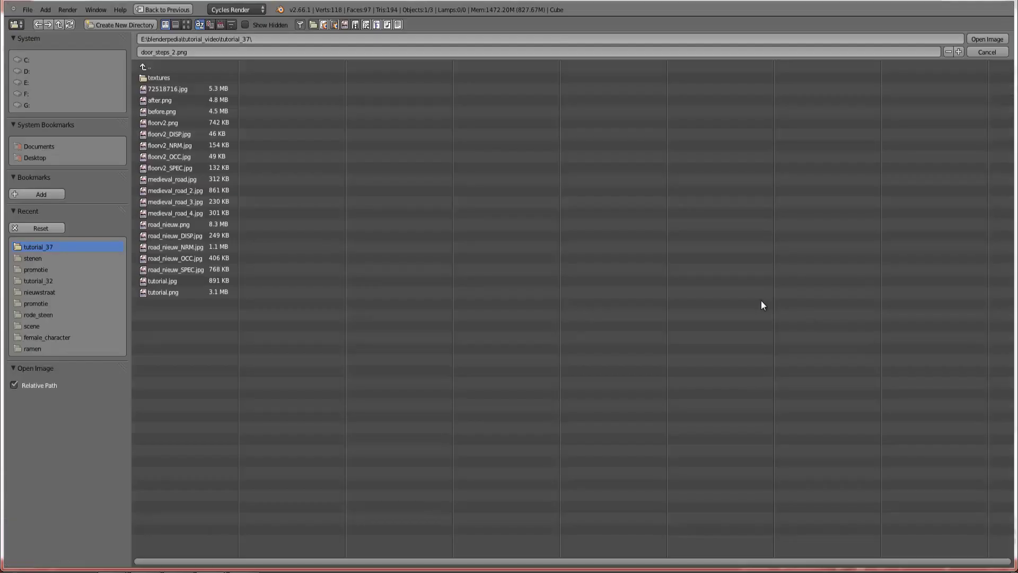
pyautogui.click(186, 25)
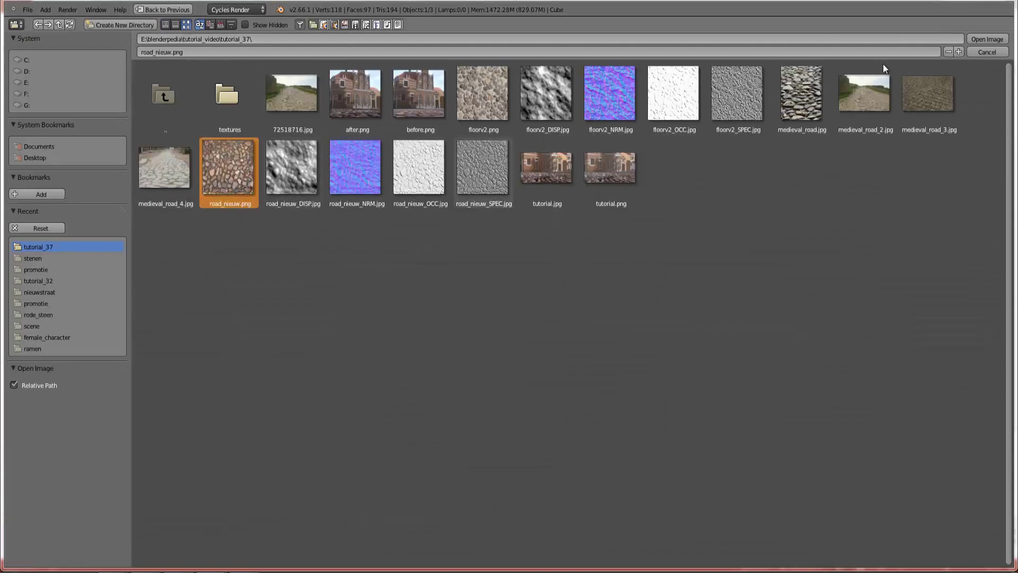
pyautogui.click(969, 39)
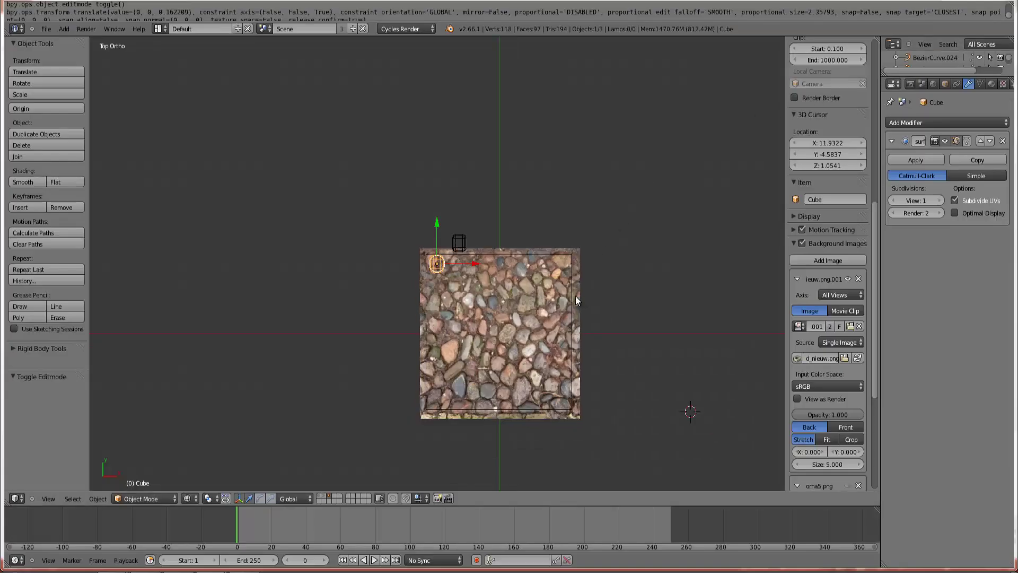
# - Scale the road plane by 1.078 and again by 1.020, aligning its outline with the background image
pyautogui.rightClick(575, 296)
pyautogui.scroll(2, 673, 320)
pyautogui.press('s')
pyautogui.click(706, 327)
pyautogui.press('g')
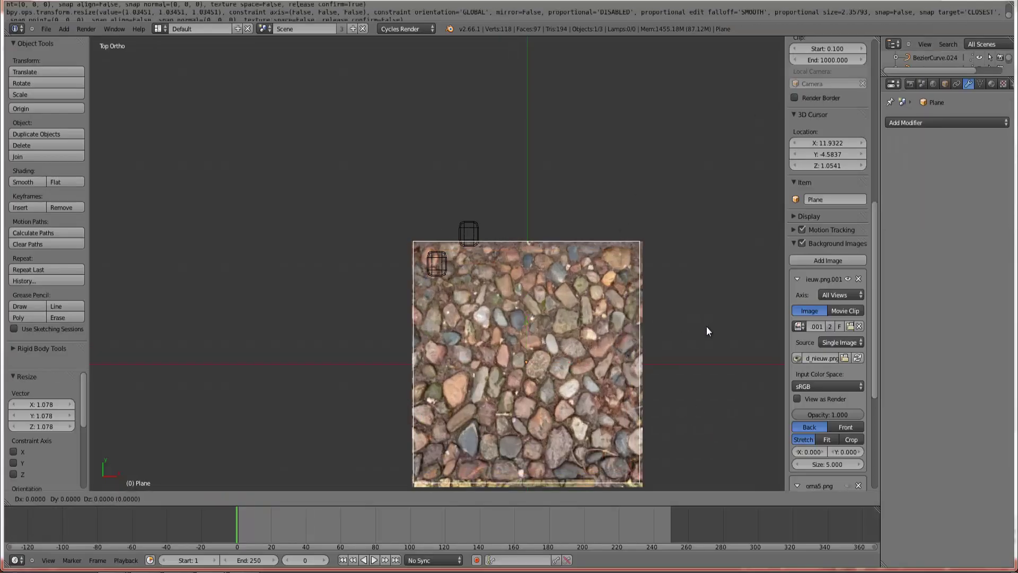
pyautogui.click(707, 329)
pyautogui.press('s')
pyautogui.click(710, 329)
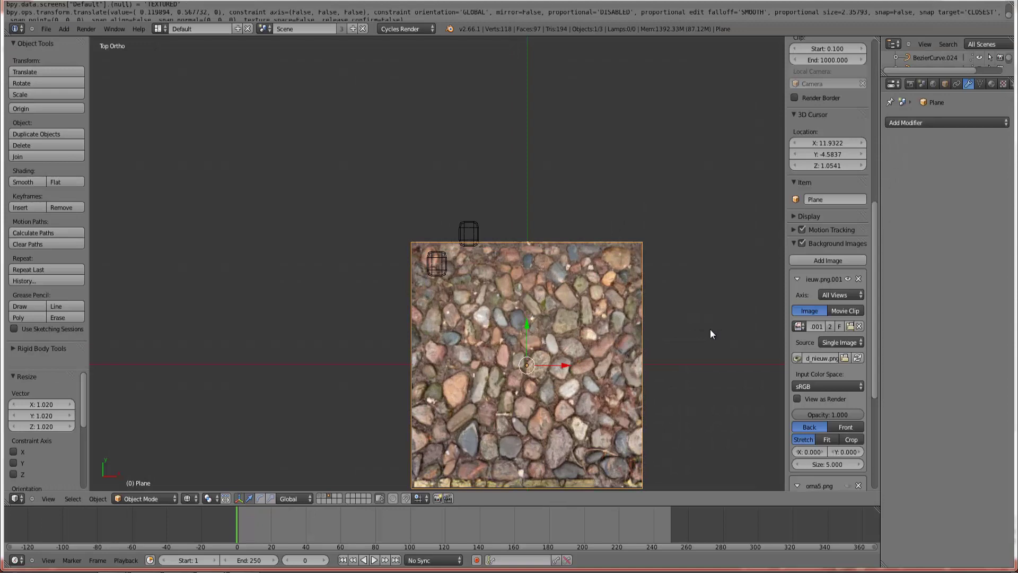
# - Move the cube -0.260 in X and 0.260 in Y over the orange corner stone and scale it down to the stone's size
pyautogui.rightClick(437, 261)
pyautogui.scroll(7, 519, 281)
pyautogui.press('g')
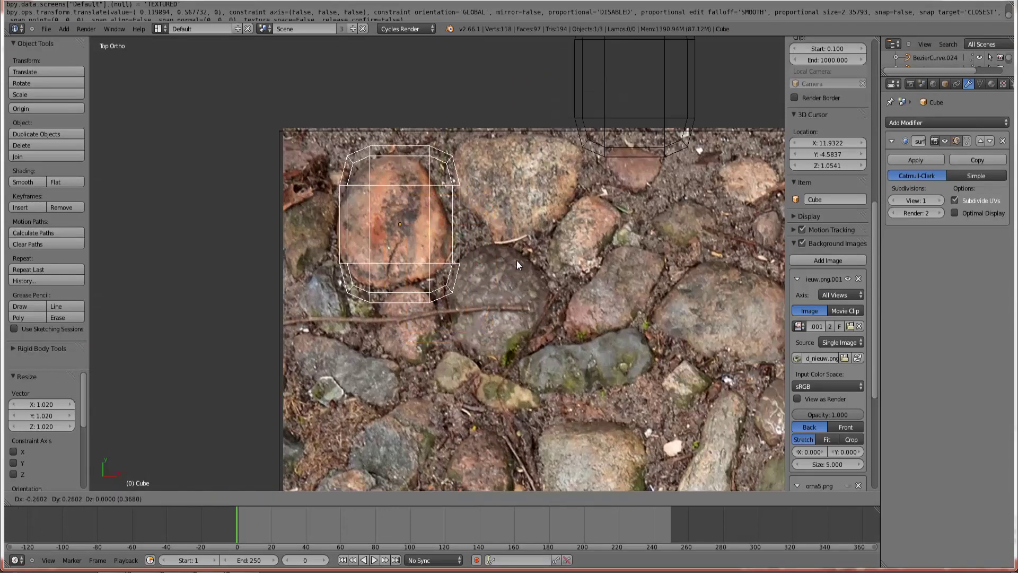
pyautogui.click(516, 260)
pyautogui.scroll(3, 519, 268)
pyautogui.press('s')
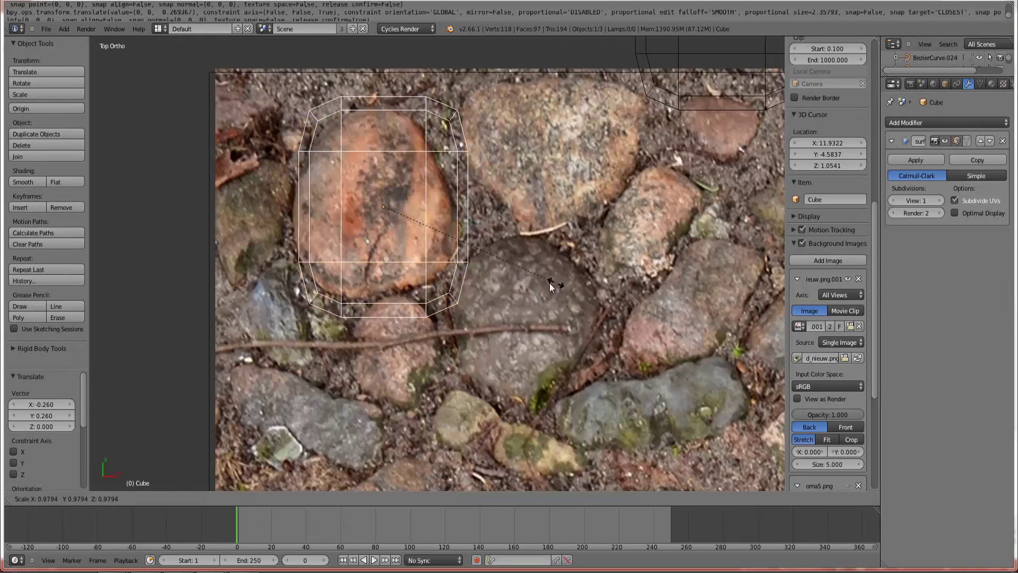
pyautogui.click(533, 282)
# - In Edit Mode, move the right-middle and left-middle vertices of the cube onto the orange stone's side edges
pyautogui.press('Tab')
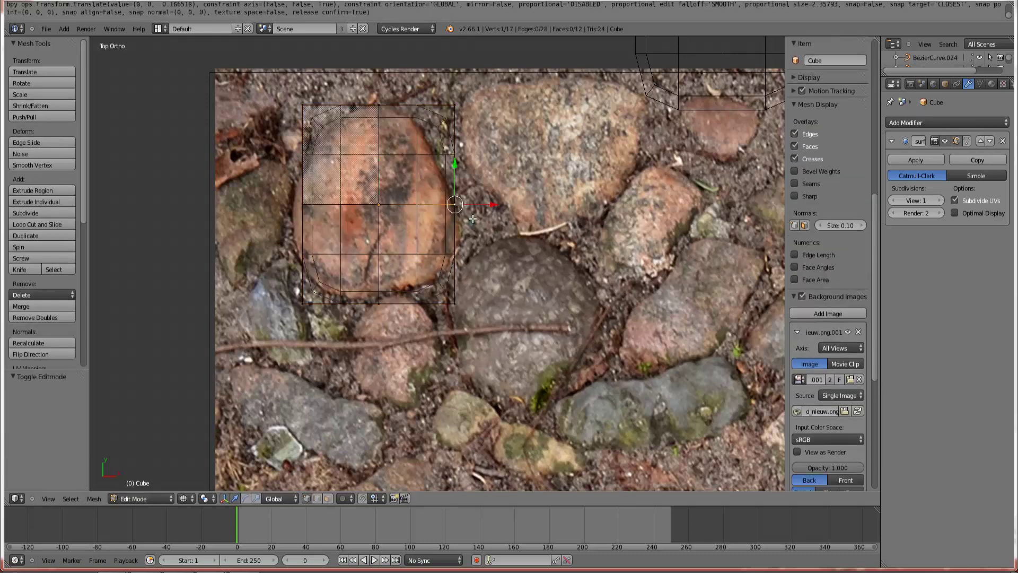
pyautogui.press('g')
pyautogui.click(438, 192)
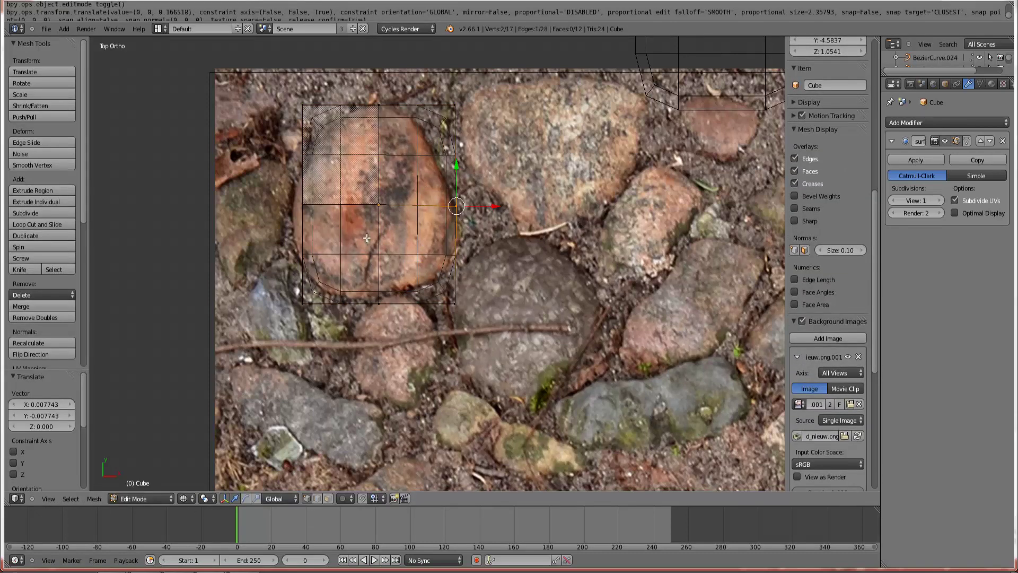
pyautogui.rightClick(311, 190)
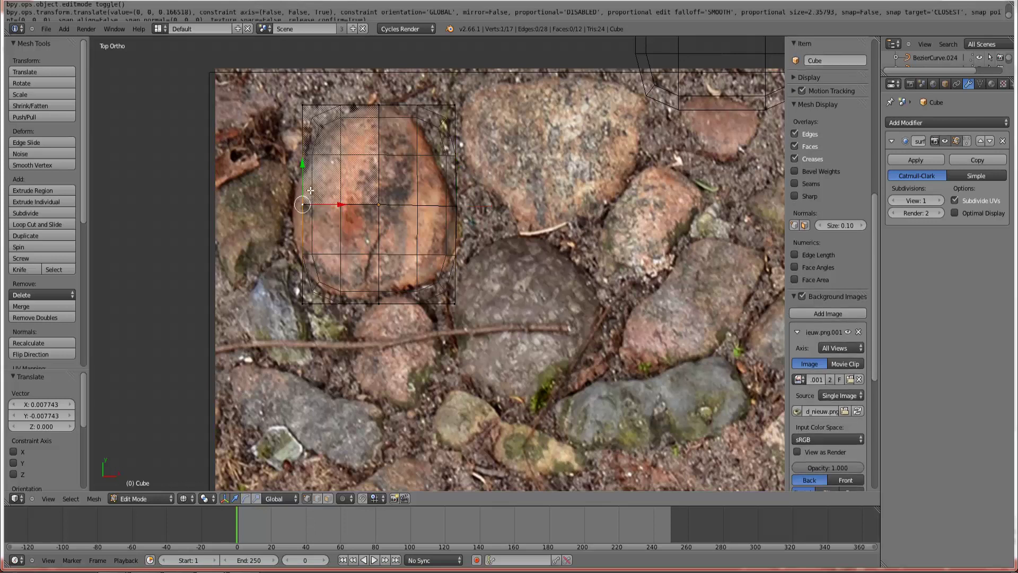
pyautogui.moveTo(317, 219); pyautogui.dragTo(288, 189)
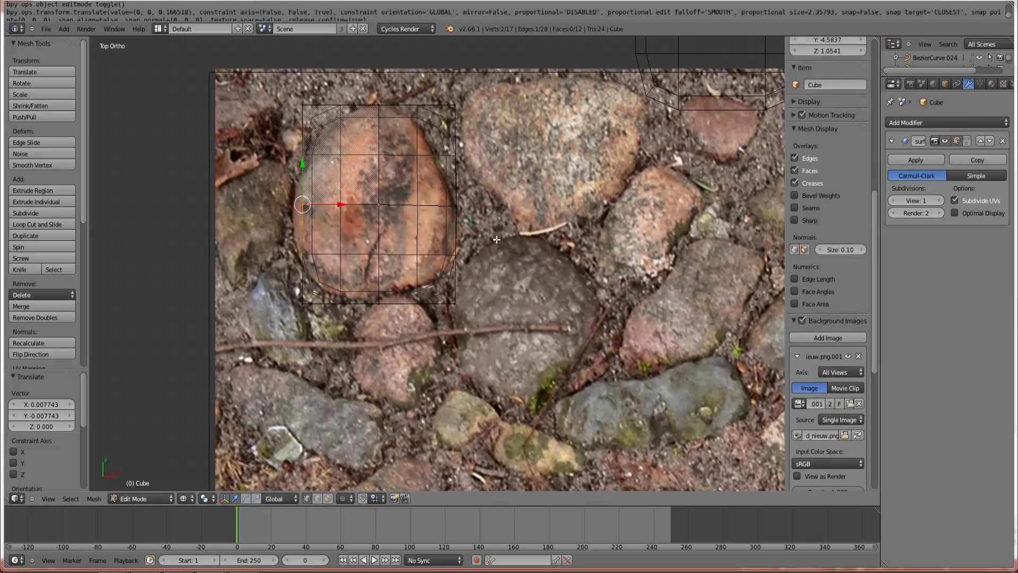
pyautogui.press('g')
pyautogui.click(484, 241)
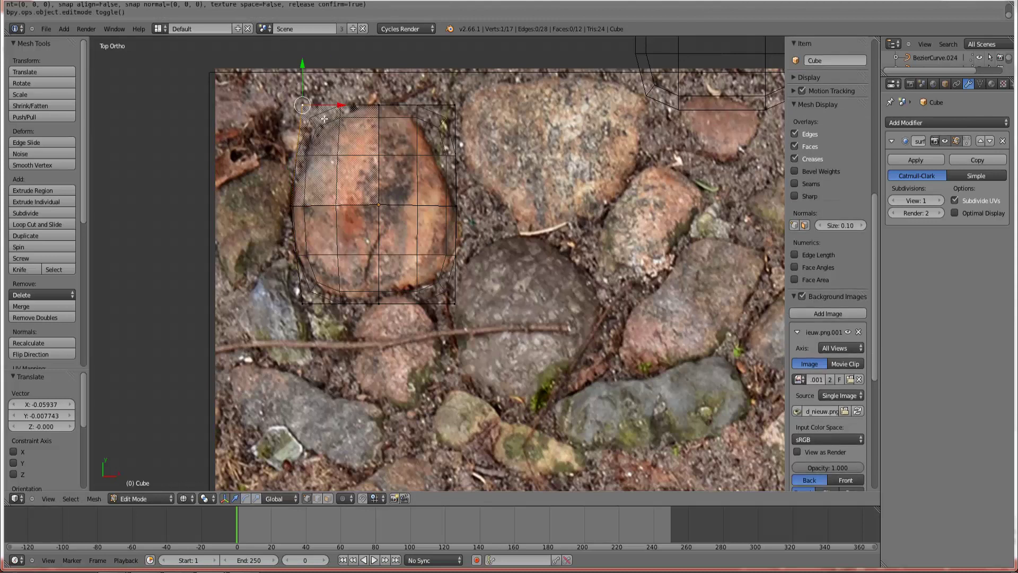
# - Move the cube's upper-left, top-middle and upper-right vertices so its upper outline follows the orange stone
pyautogui.press('g')
pyautogui.click(279, 96)
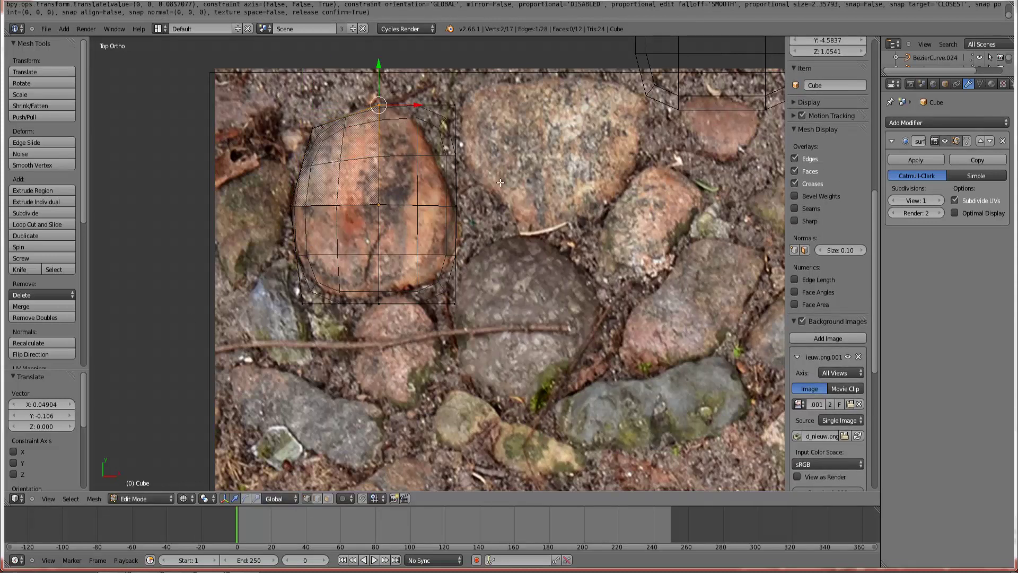
pyautogui.press('g')
pyautogui.click(452, 183)
pyautogui.rightClick(455, 106)
pyautogui.press('b')
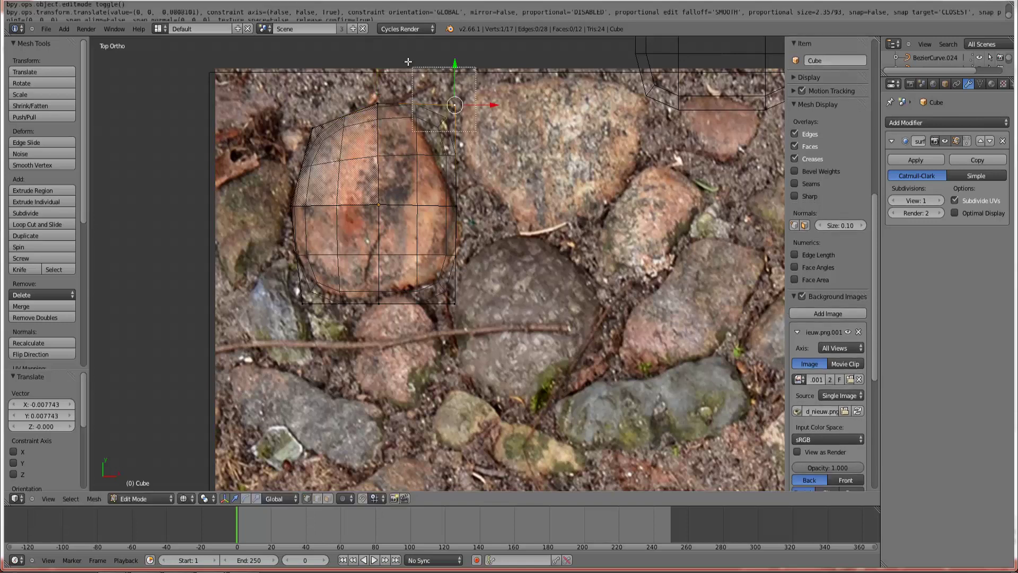
pyautogui.moveTo(478, 126); pyautogui.dragTo(432, 84)
pyautogui.press('g')
pyautogui.click(517, 140)
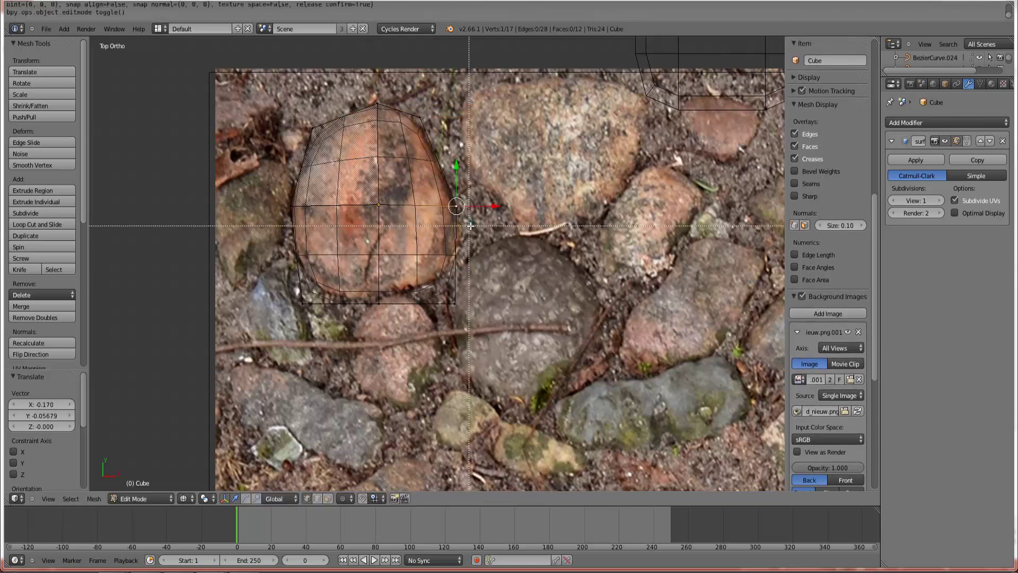
# - Pull in the cube's lower-right corner vertices and readjust the right-middle vertices to follow the orange stone's edge
pyautogui.press('g')
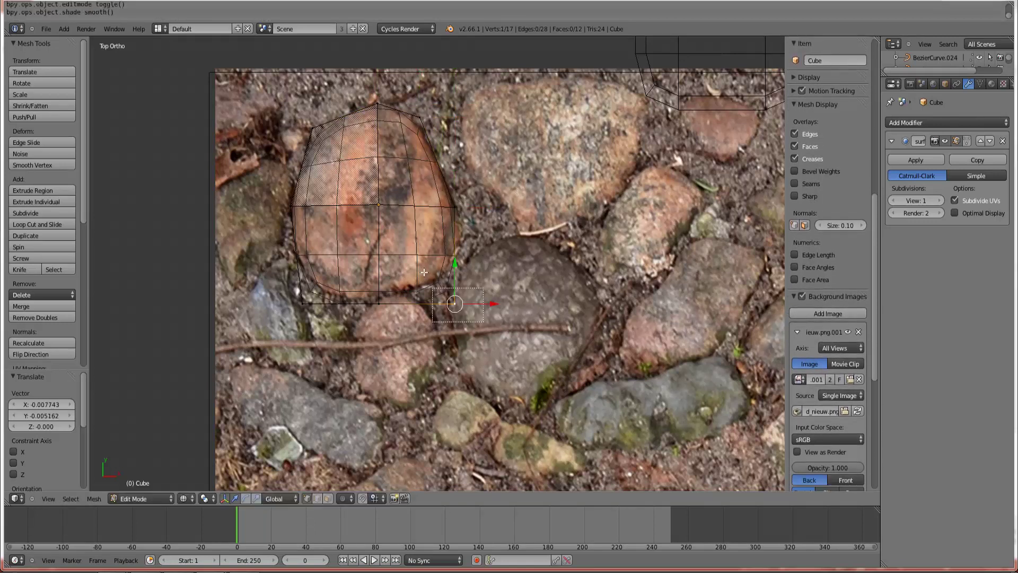
pyautogui.click(562, 308)
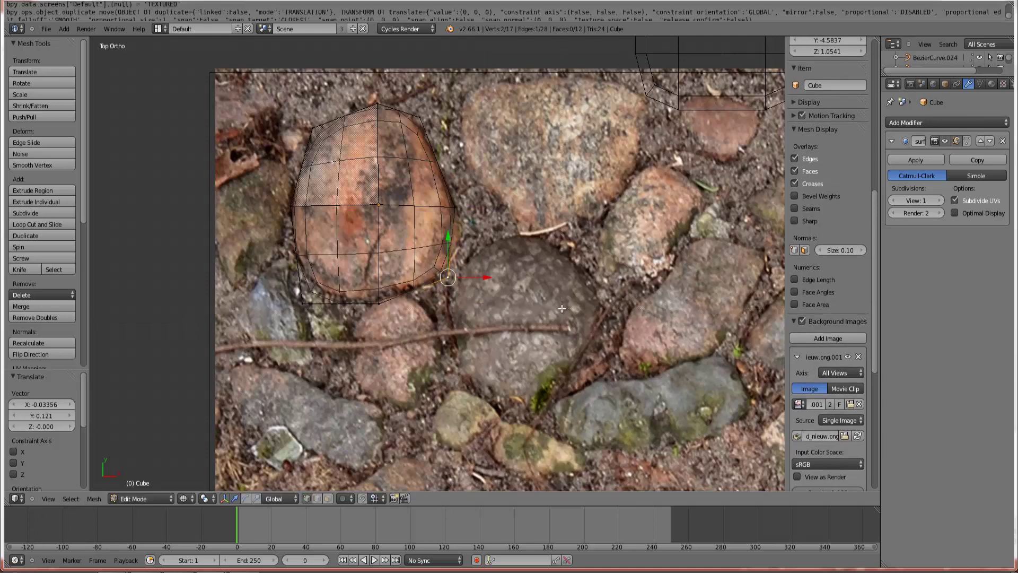
pyautogui.press('g')
pyautogui.click(563, 308)
pyautogui.press('a')
pyautogui.press('b')
pyautogui.moveTo(479, 234); pyautogui.dragTo(408, 194)
pyautogui.press('g')
pyautogui.click(412, 216)
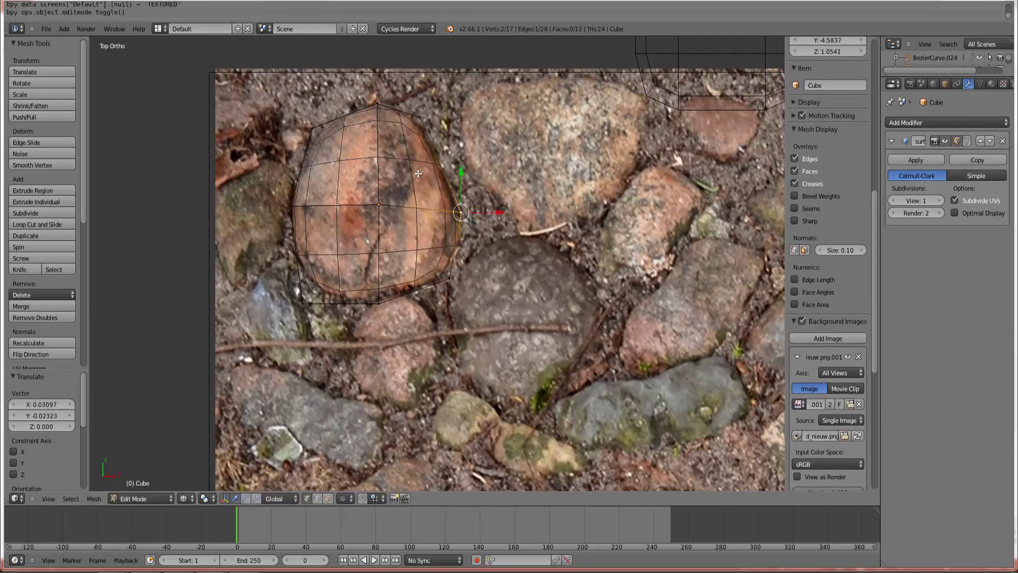
# - Fit the lower-left, left-middle and bottom-middle vertices to the orange stone's outline and return to Object Mode
pyautogui.press('g')
pyautogui.click(311, 288)
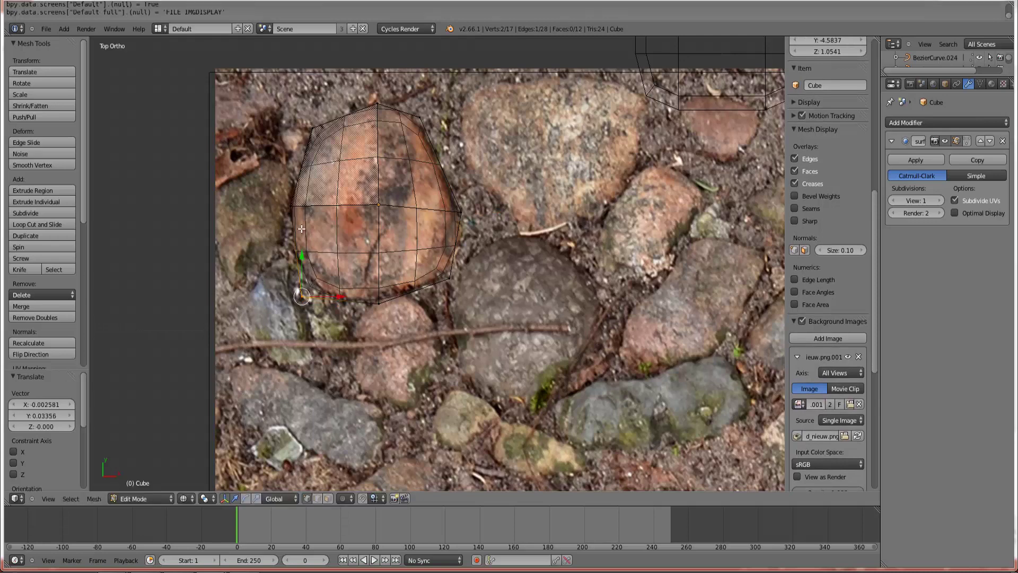
pyautogui.press('a')
pyautogui.press('b')
pyautogui.moveTo(311, 230); pyautogui.dragTo(256, 186)
pyautogui.press('g')
pyautogui.click(260, 182)
pyautogui.press('a')
pyautogui.press('b')
pyautogui.moveTo(391, 325); pyautogui.dragTo(354, 266)
pyautogui.press('g')
pyautogui.click(354, 264)
pyautogui.press('Tab')
# - From a low side angle, scale the stone to 0.822 along Z and lower it 0.016 along Z
pyautogui.moveTo(394, 235); pyautogui.dragTo(549, 239, button='middle')
pyautogui.press('s')
pyautogui.press('z')
pyautogui.click(478, 276)
pyautogui.moveTo(478, 275); pyautogui.dragTo(491, 259, button='middle')
pyautogui.moveTo(421, 277); pyautogui.dragTo(425, 259, button='middle')
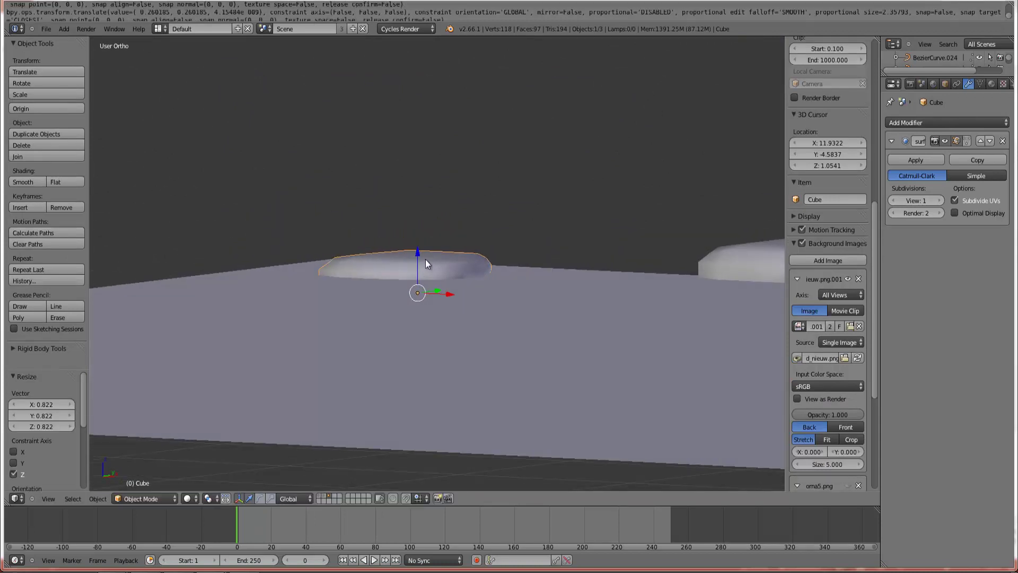
pyautogui.press('g')
pyautogui.press('z')
pyautogui.click(420, 257)
pyautogui.press('s')
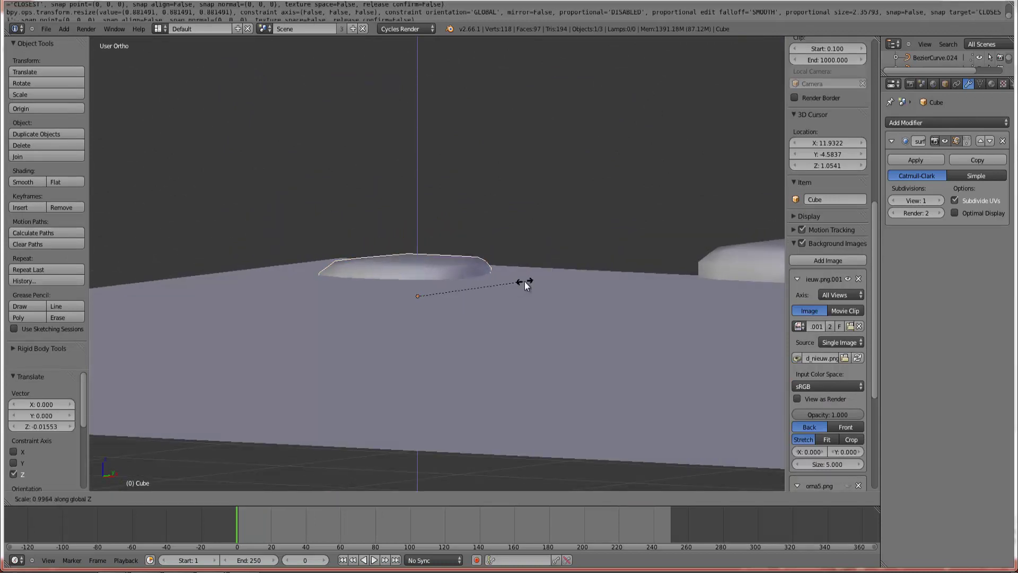
pyautogui.rightClick(524, 281)
# - In Edit Mode, raise the stone's top centre vertex slightly to give it a domed surface
pyautogui.press('Tab')
pyautogui.rightClick(407, 253)
pyautogui.rightClick(411, 254)
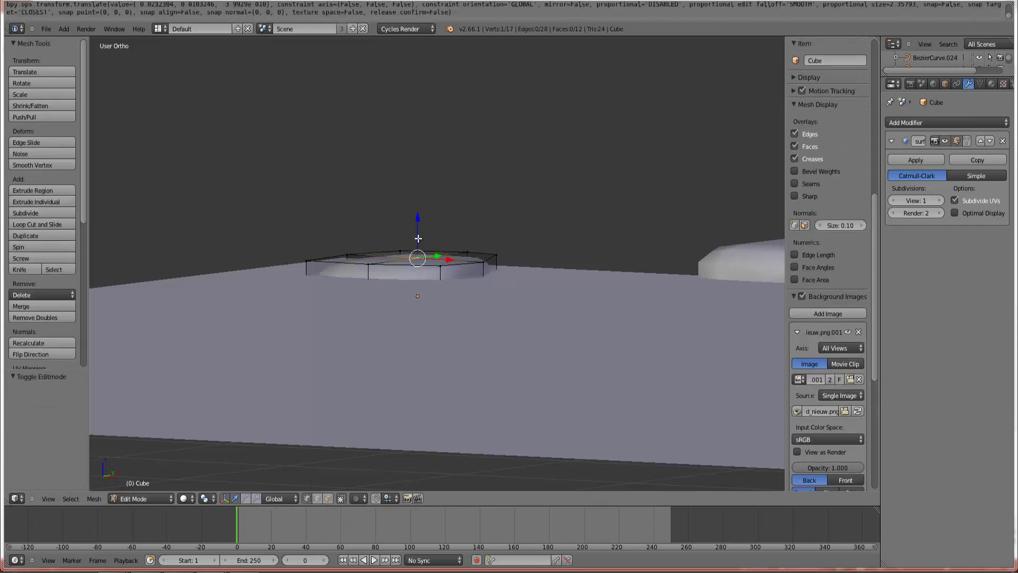
pyautogui.press('g')
pyautogui.click(418, 239)
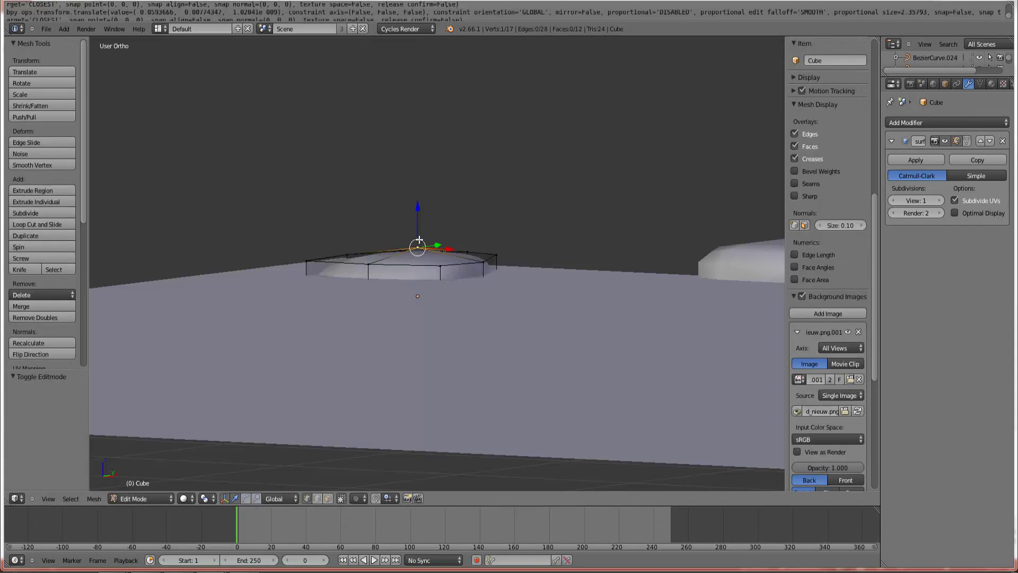
# - Raise the orange stone's top centre vertex a little further along Z and return to Object Mode
pyautogui.moveTo(418, 231); pyautogui.dragTo(418, 222)
pyautogui.press('Tab')
pyautogui.moveTo(503, 260); pyautogui.dragTo(469, 273, button='middle')
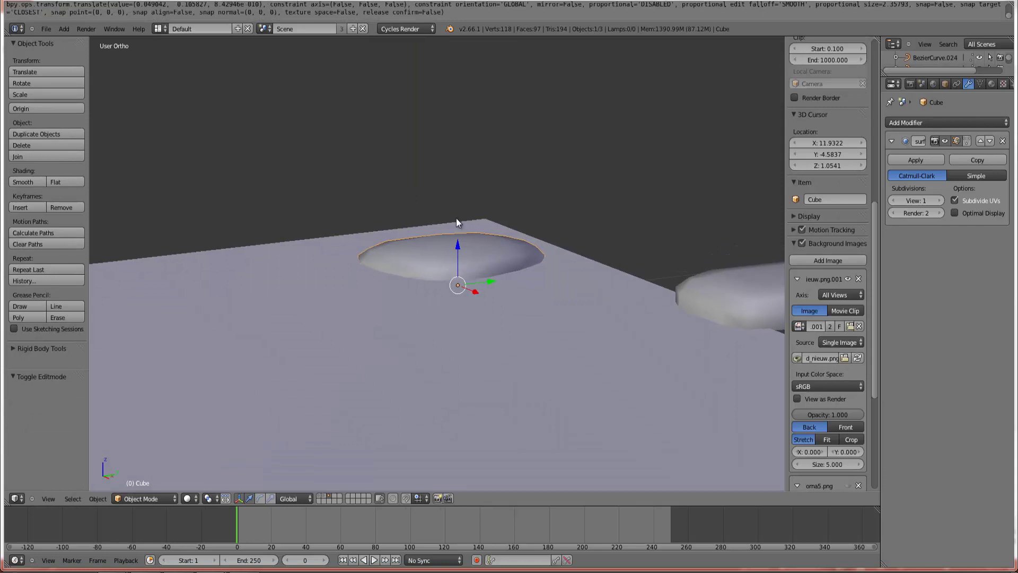
# - Move the spare cube farther off the photo in top wireframe view and place a duplicate of it over the neighbouring beige stone
pyautogui.press('KP_7')
pyautogui.press('z')
pyautogui.scroll(-5, 456, 218)
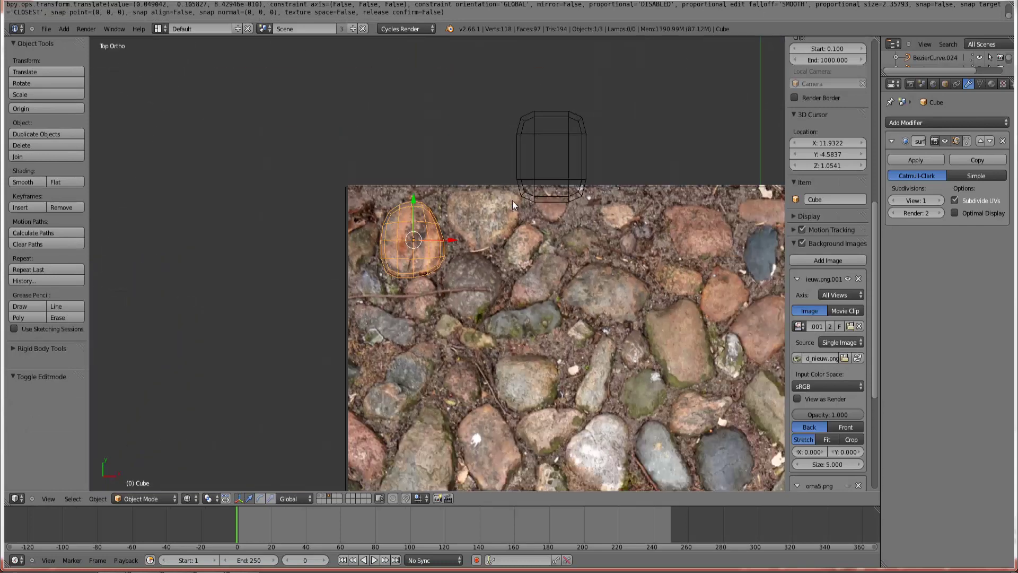
pyautogui.rightClick(553, 150)
pyautogui.press('g')
pyautogui.click(602, 137)
pyautogui.hotkey('shift', 'd')
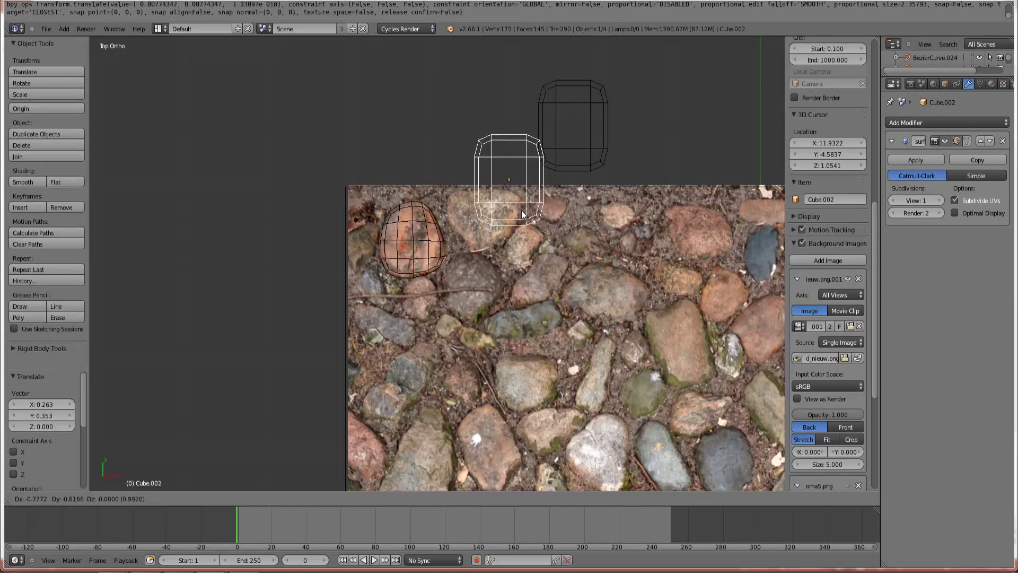
pyautogui.click(508, 221)
pyautogui.press('KP_Decimal')
pyautogui.scroll(-2, 451, 350)
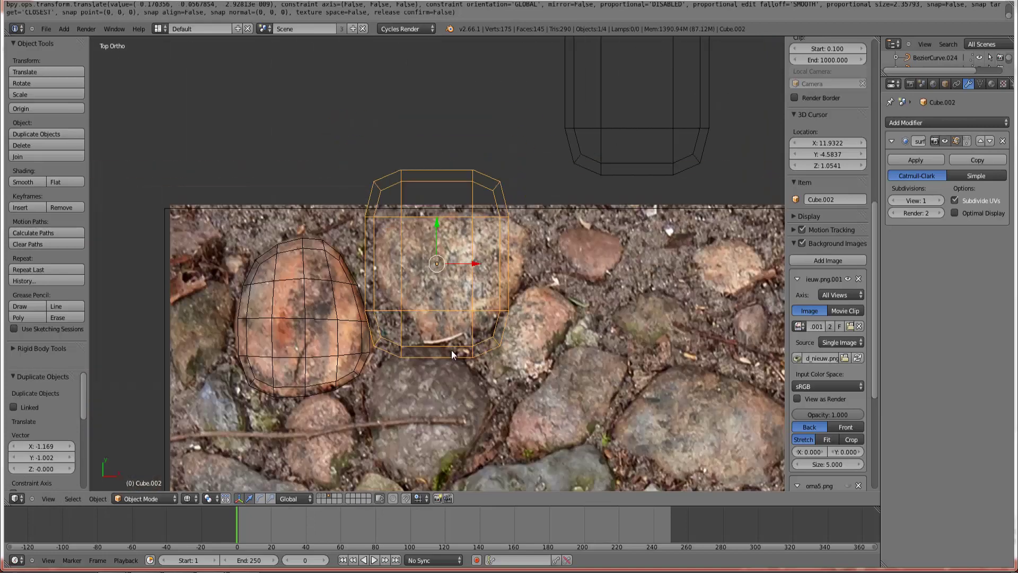
# - Rotate the duplicated cube diagonally and reposition it so that it covers the beige stone
pyautogui.press('r')
pyautogui.click(527, 312)
pyautogui.press('g')
pyautogui.click(520, 293)
# - In Edit Mode, fit the duplicate's left corner and upper-left edge vertices to the beige stone's outline
pyautogui.press('Tab')
pyautogui.scroll(2, 424, 275)
pyautogui.press('z')
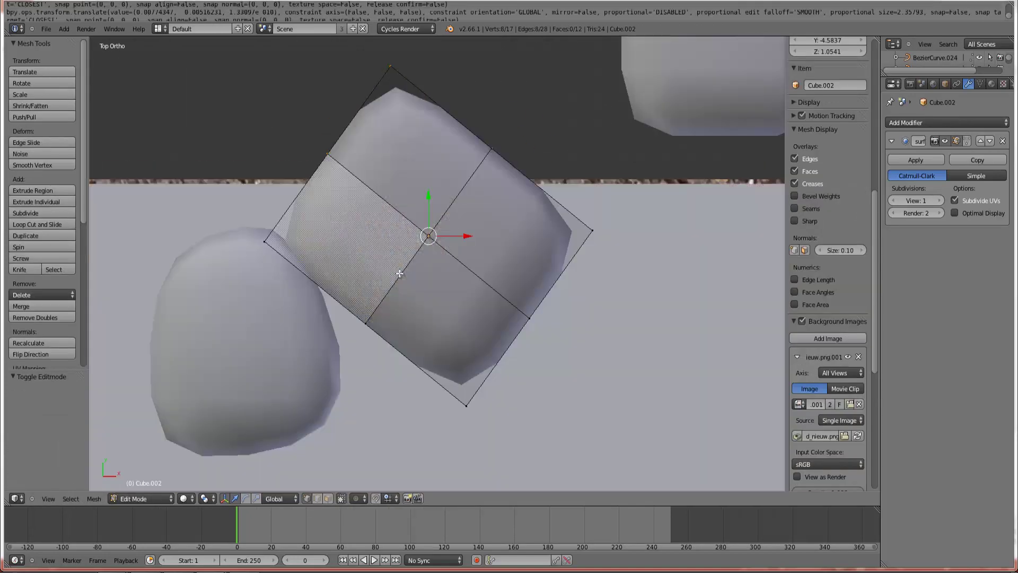
pyautogui.press('z')
pyautogui.press('a')
pyautogui.press('b')
pyautogui.moveTo(245, 223); pyautogui.dragTo(282, 263)
pyautogui.press('g')
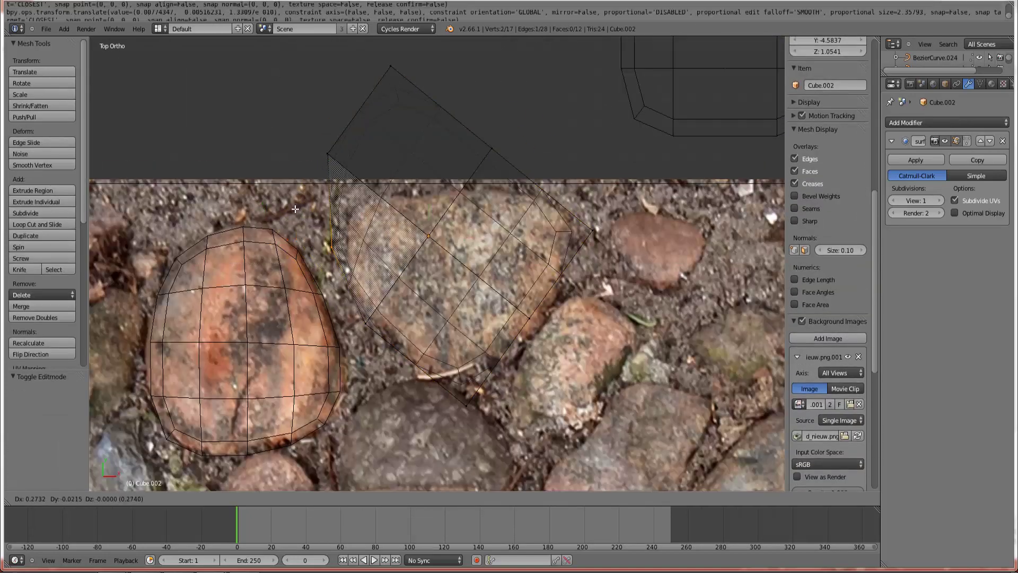
pyautogui.click(303, 204)
pyautogui.rightClick(337, 160)
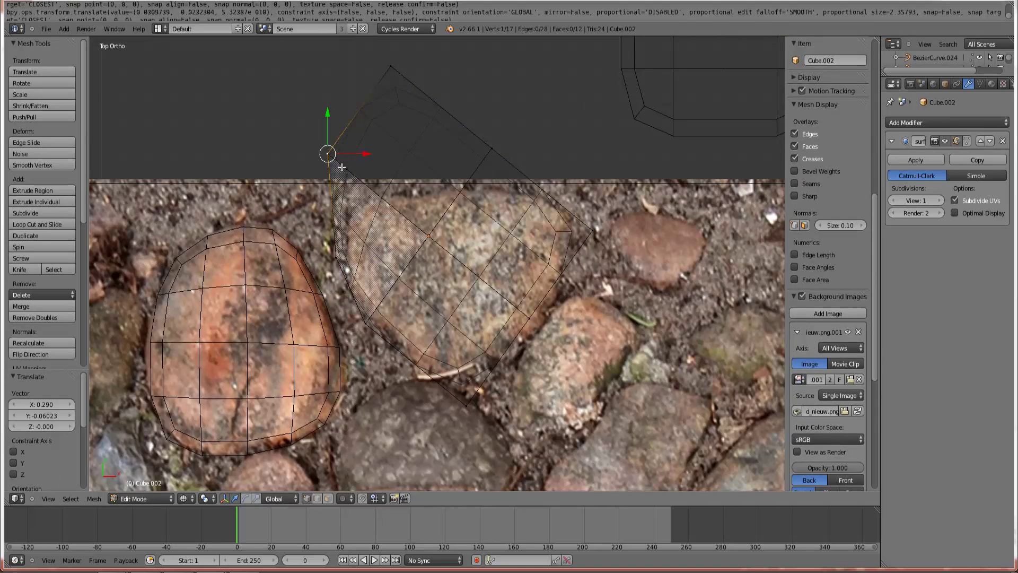
pyautogui.press('g')
pyautogui.click(320, 178)
# - Pull the duplicate's top corner and upper-right edge vertices down to the beige stone's upper outline
pyautogui.rightClick(389, 70)
pyautogui.press('b')
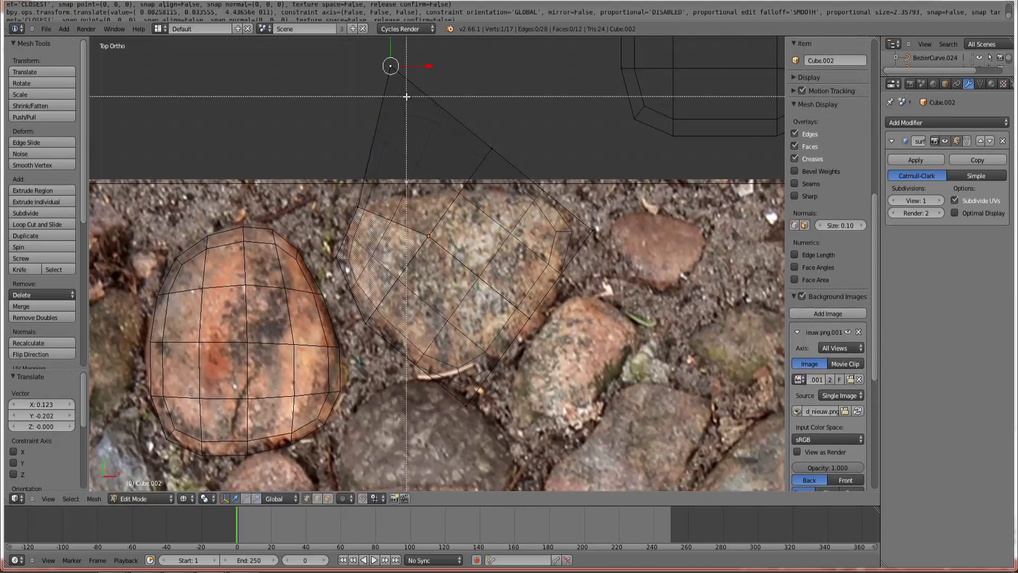
pyautogui.moveTo(405, 95); pyautogui.dragTo(369, 56)
pyautogui.press('g')
pyautogui.click(383, 170)
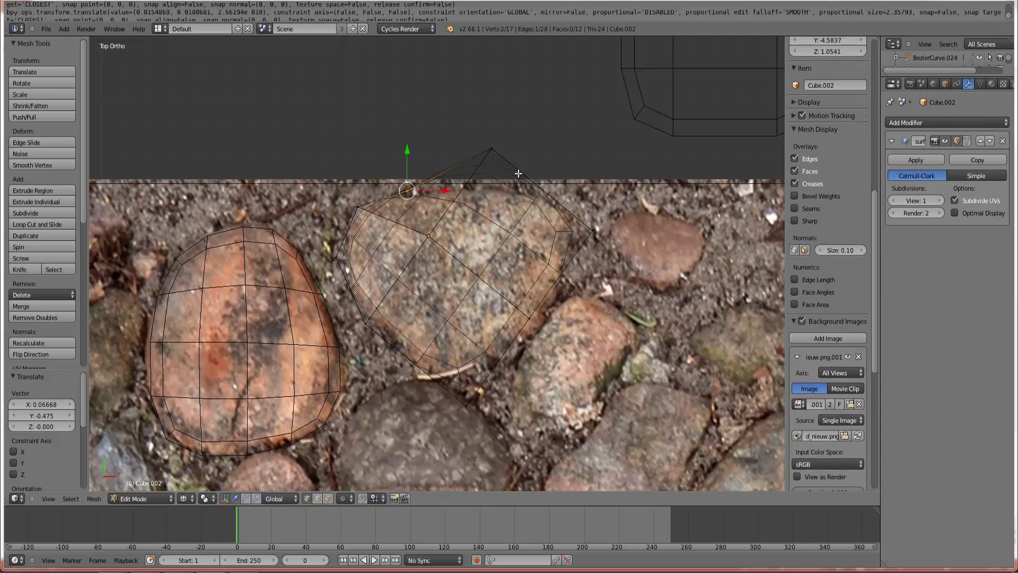
pyautogui.rightClick(514, 165)
pyautogui.press('g')
pyautogui.click(585, 140)
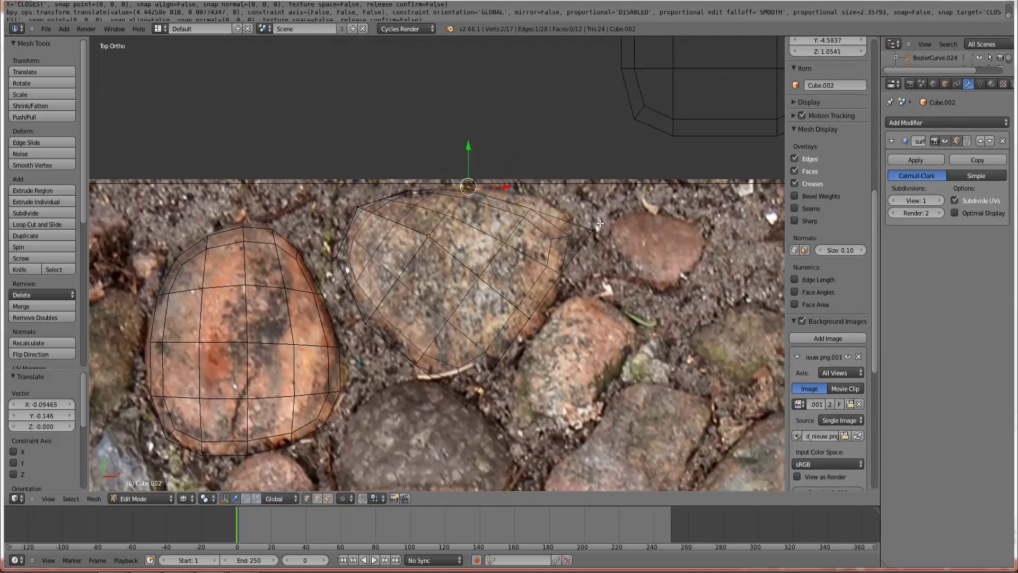
# - Fit the right corner, lower-right, bottom corner and lower-left vertices to the beige stone's outline
pyautogui.rightClick(593, 227)
pyautogui.press('g')
pyautogui.click(583, 185)
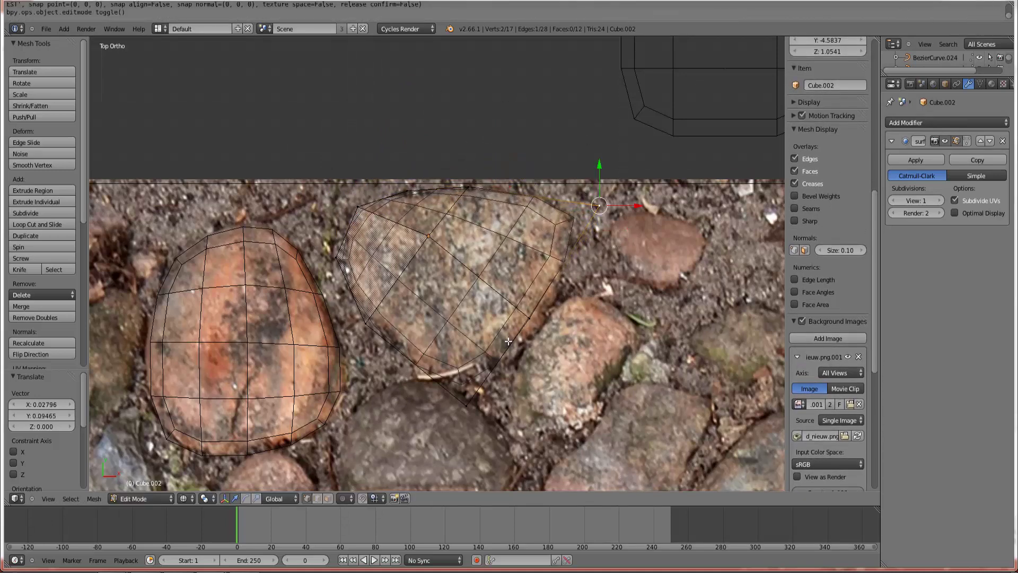
pyautogui.rightClick(538, 324)
pyautogui.rightClick(467, 390)
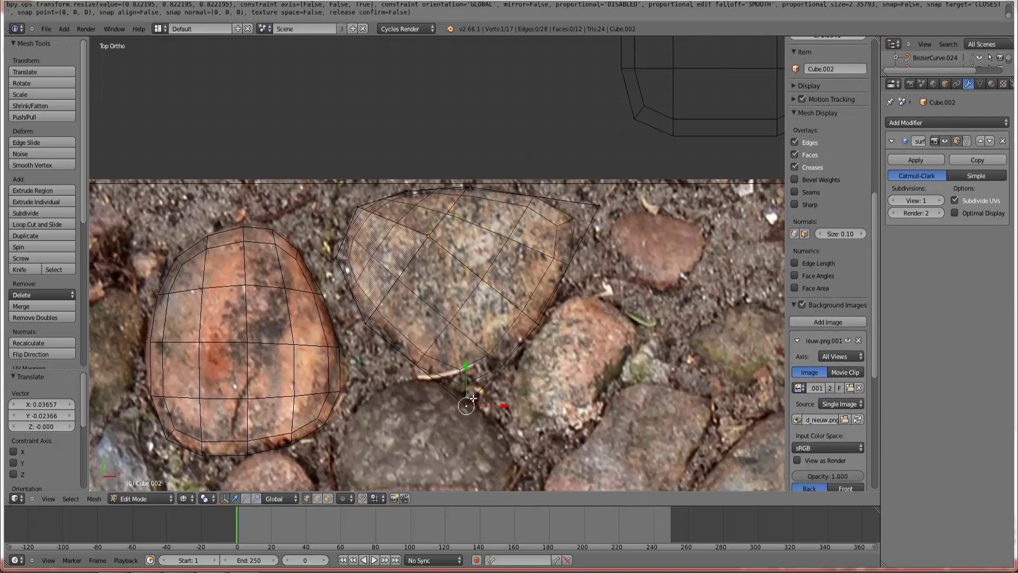
pyautogui.press('g')
pyautogui.click(406, 354)
pyautogui.rightClick(364, 333)
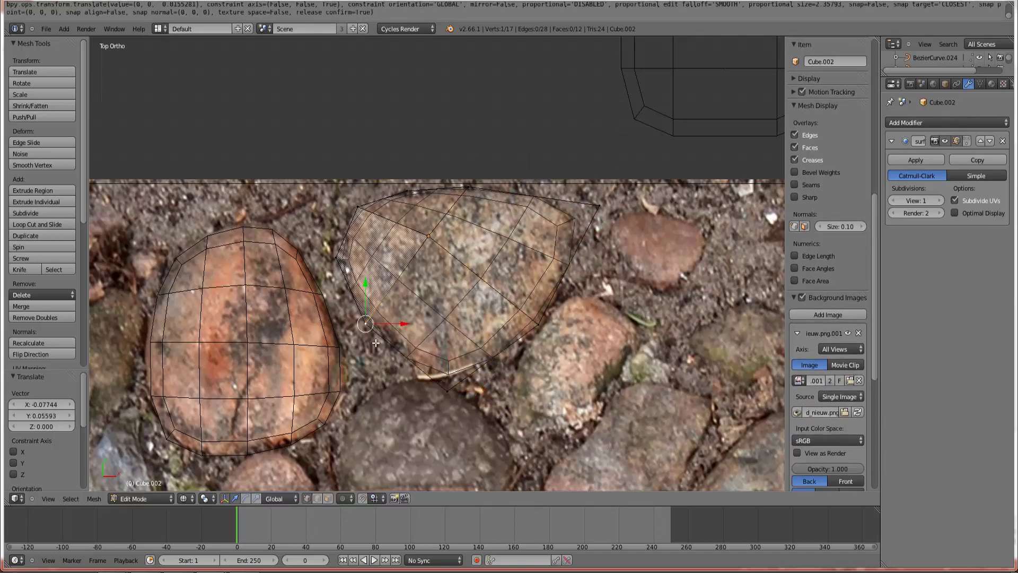
pyautogui.keyDown('shift'); pyautogui.rightClick(364, 333); pyautogui.keyUp('shift')
pyautogui.press('g')
pyautogui.click(375, 289)
# - From a low side angle, raise the beige stone's top centre vertex along Z and return to Object Mode
pyautogui.moveTo(475, 331)
pyautogui.mouseDown(button='middle')
pyautogui.moveTo(454, 311)
pyautogui.moveTo(438, 216)
pyautogui.mouseUp(button='middle')
pyautogui.moveTo(437, 209); pyautogui.dragTo(439, 192)
pyautogui.press('Tab')
pyautogui.moveTo(480, 281)
pyautogui.mouseDown(button='middle')
pyautogui.moveTo(466, 262)
pyautogui.moveTo(478, 269)
pyautogui.mouseUp(button='middle')
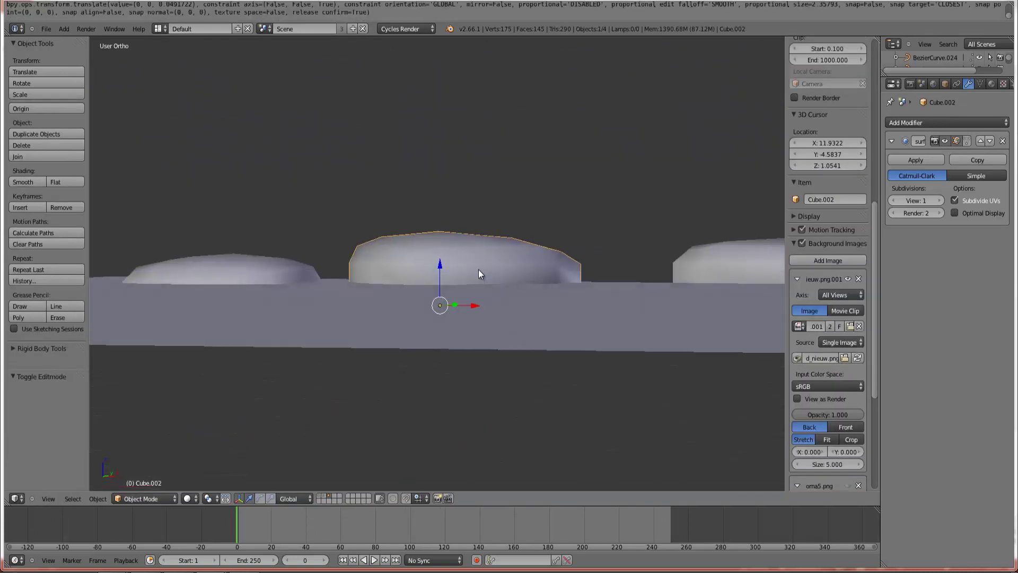
# - Flatten the beige stone by scaling it to 0.677 along Z
pyautogui.press('s')
pyautogui.press('z')
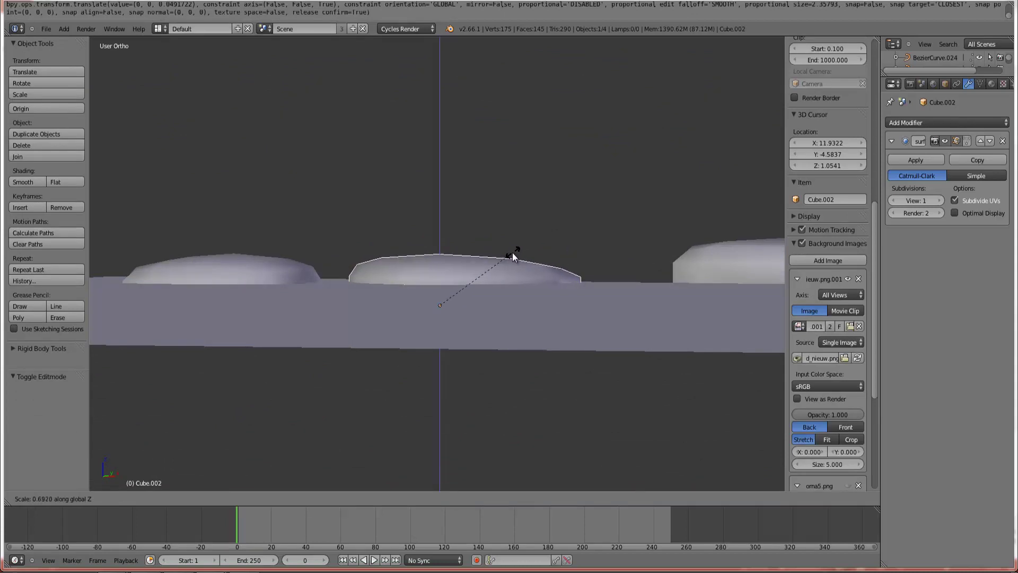
pyautogui.click(514, 252)
pyautogui.moveTo(516, 253); pyautogui.dragTo(435, 268, button='middle')
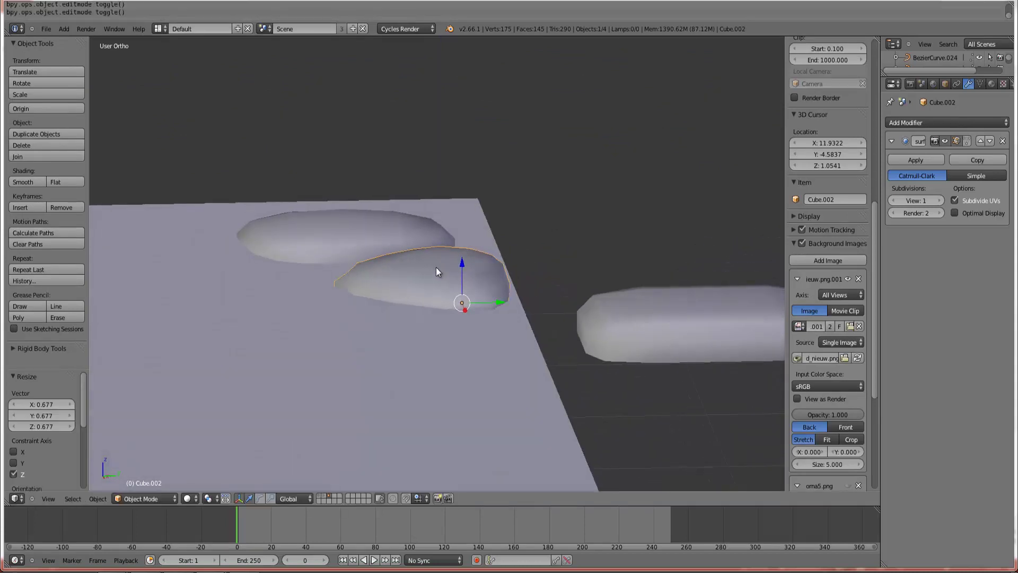
# - Place a duplicate of the beige stone above the photo as the new spare stone and delete the old spare cube
pyautogui.press('KP_7')
pyautogui.scroll(-4, 360, 287)
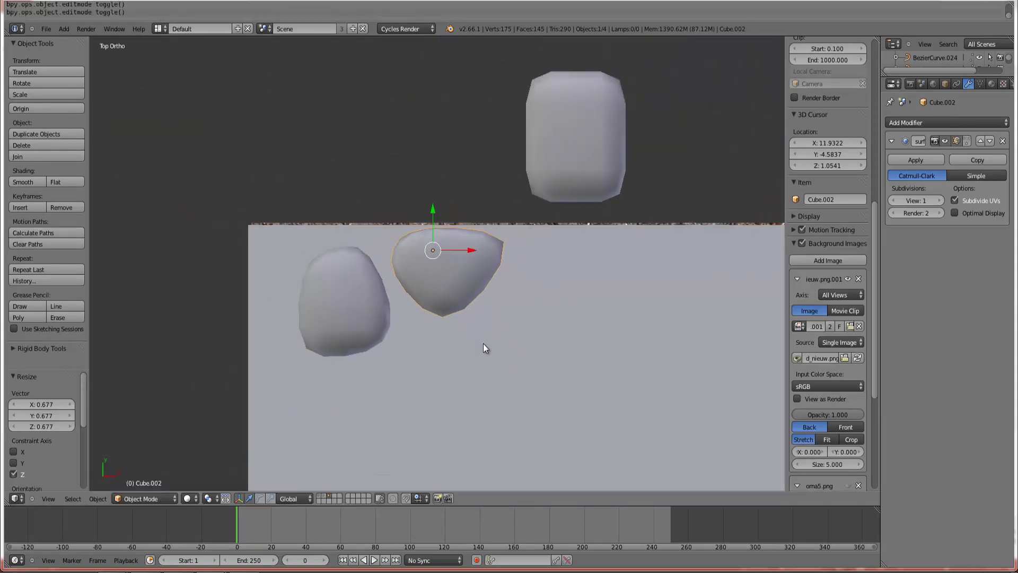
pyautogui.hotkey('shift', 'd')
pyautogui.click(548, 207)
pyautogui.rightClick(574, 183)
pyautogui.press('x')
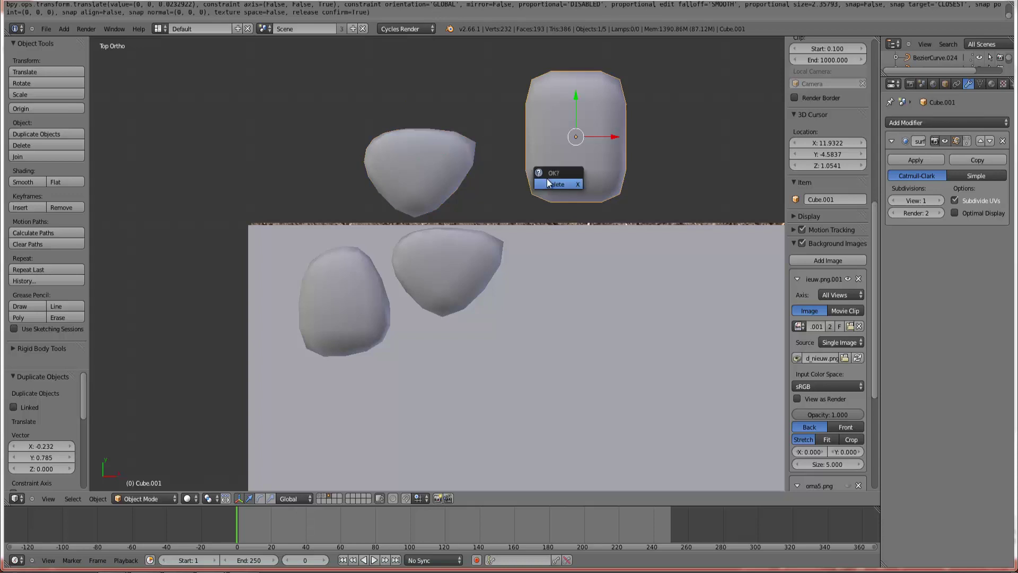
pyautogui.click(546, 180)
# - Duplicate the spare stone onto the dark grey stone below the beige one, then rotate and shift the copy to match it
pyautogui.rightClick(459, 177)
pyautogui.press('z')
pyautogui.hotkey('shift', 'd')
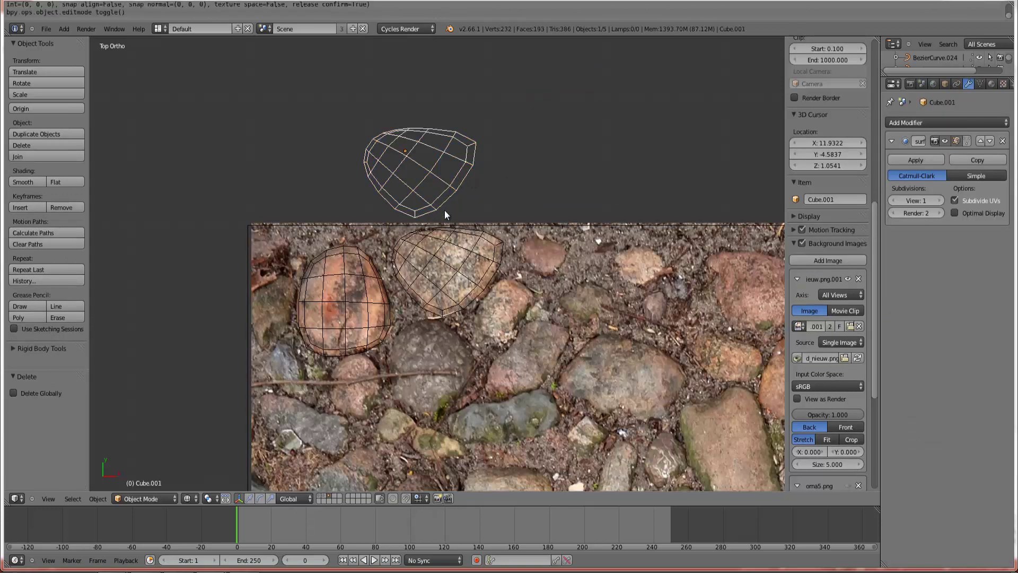
pyautogui.click(466, 344)
pyautogui.press('r')
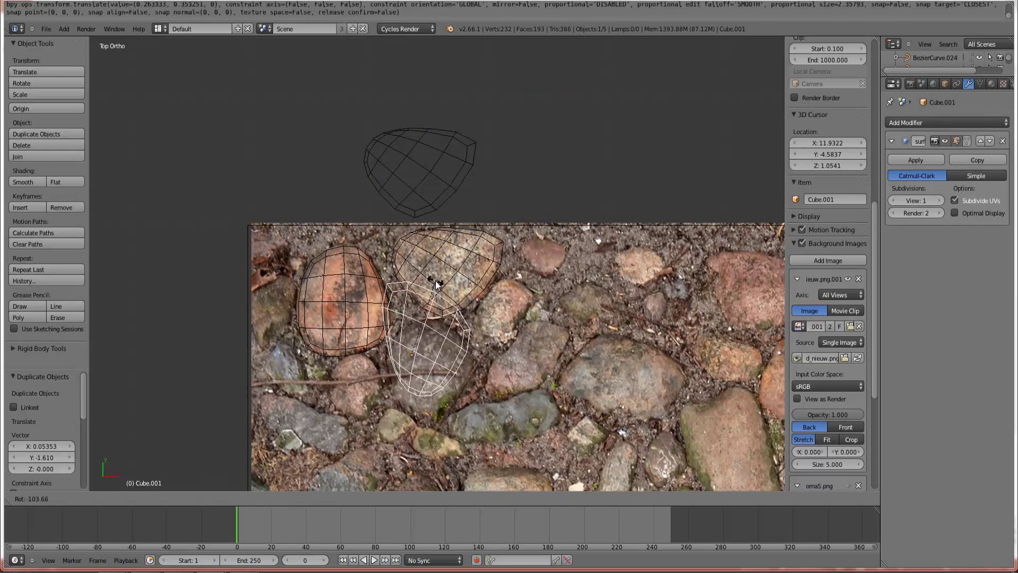
pyautogui.click(439, 287)
pyautogui.press('g')
pyautogui.click(440, 304)
pyautogui.press('r')
pyautogui.click(465, 307)
# - In Edit Mode, fit the copy's upper-left corner and top edge vertices to the dark grey stone's outline
pyautogui.press('Tab')
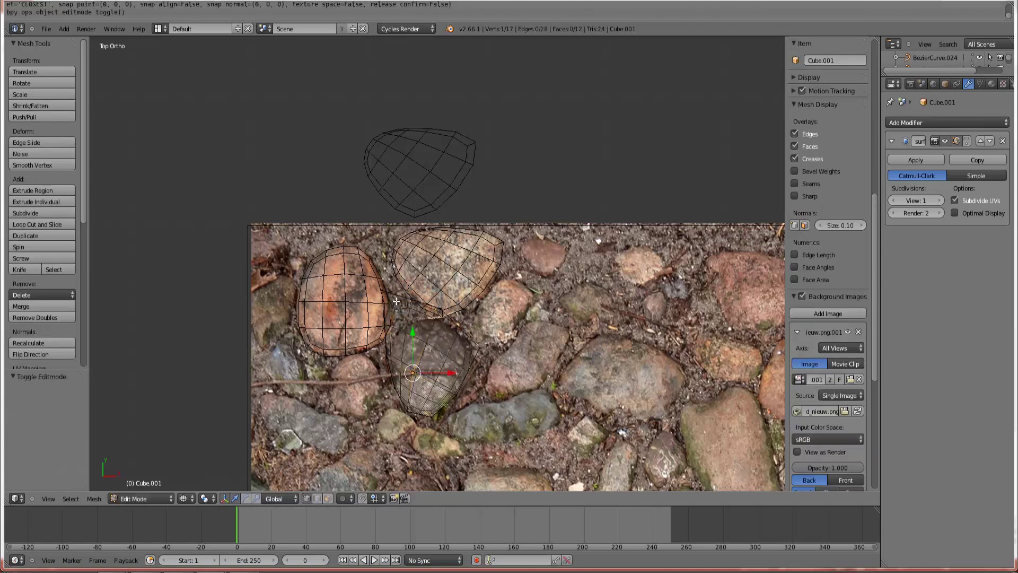
pyautogui.scroll(3, 424, 274)
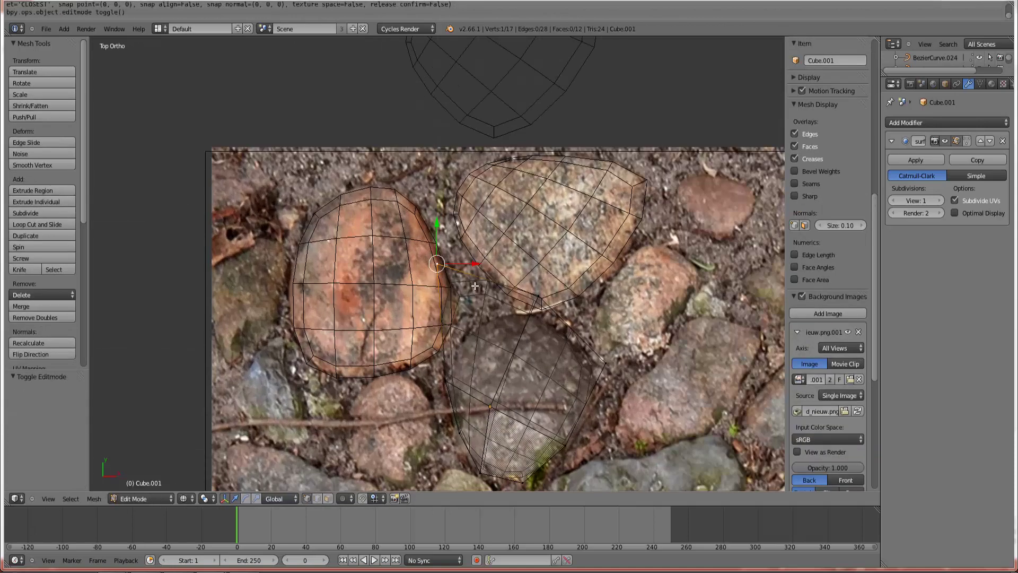
pyautogui.moveTo(411, 228); pyautogui.dragTo(415, 236)
pyautogui.press('g')
pyautogui.click(439, 300)
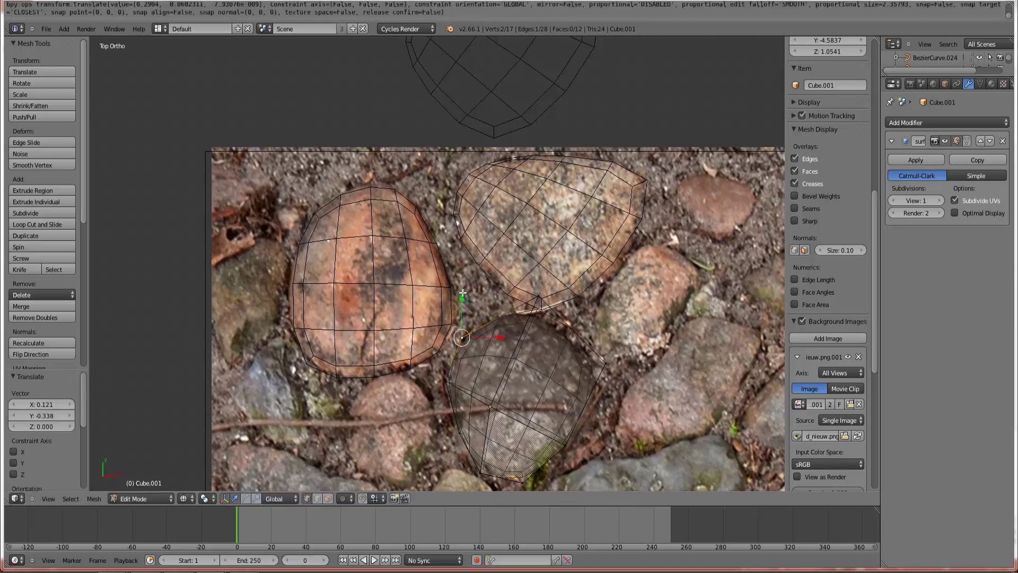
pyautogui.press('g')
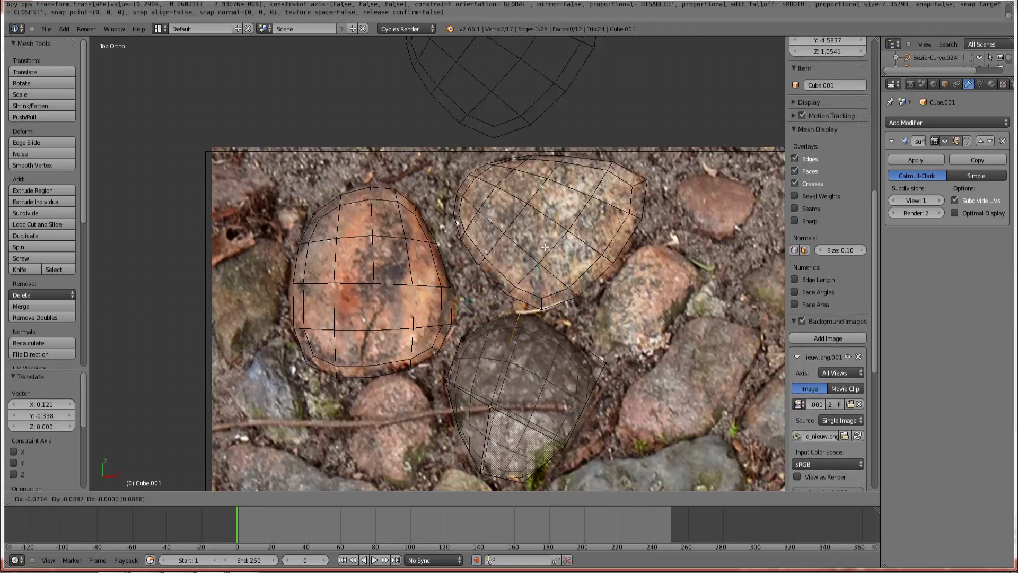
pyautogui.click(546, 249)
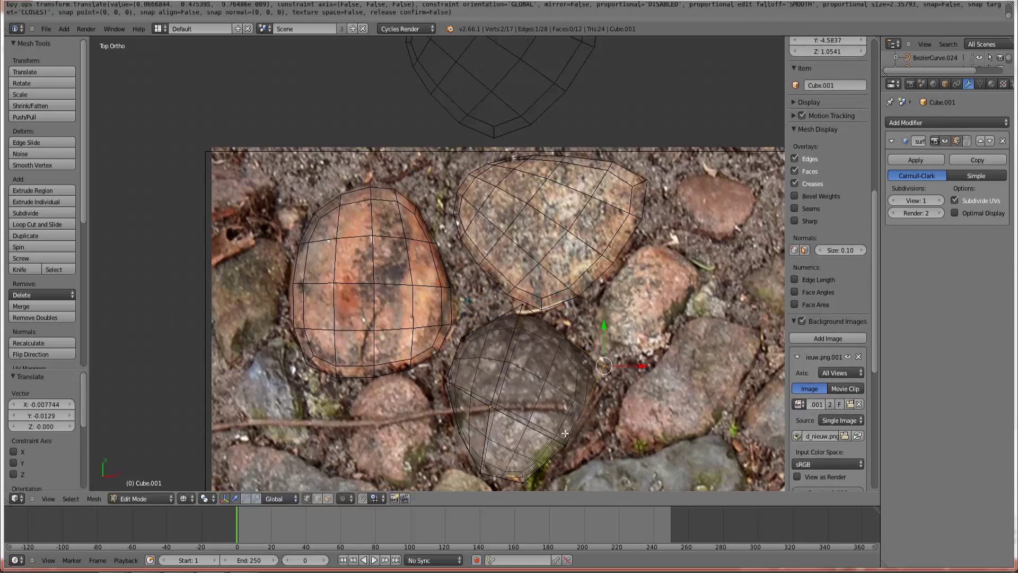
# - Adjust the copy's lower-right edge and right corner vertices to follow the dark grey stone's edge
pyautogui.press('g')
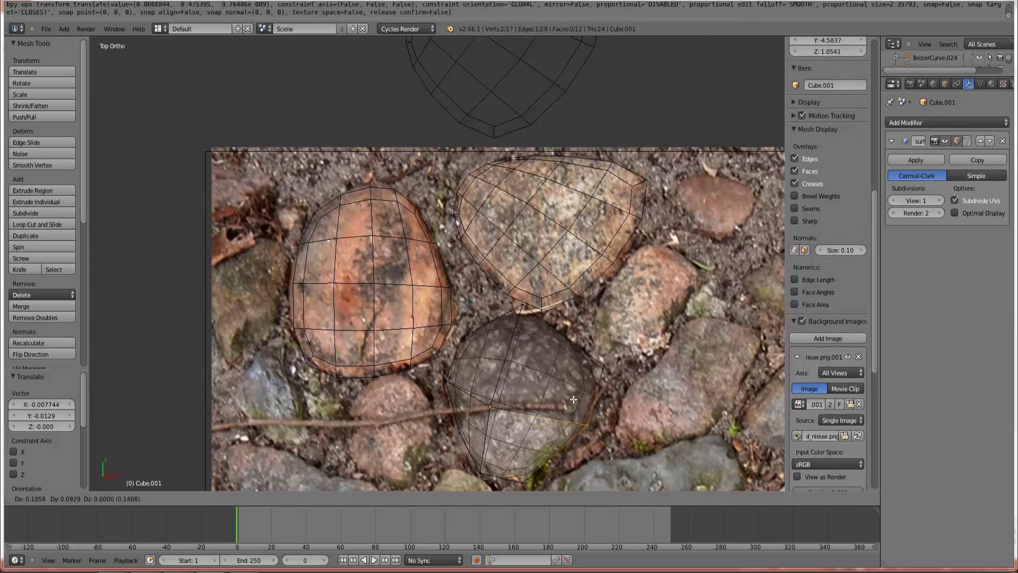
pyautogui.click(567, 401)
pyautogui.rightClick(605, 367)
pyautogui.press('b')
pyautogui.moveTo(619, 376); pyautogui.dragTo(588, 354)
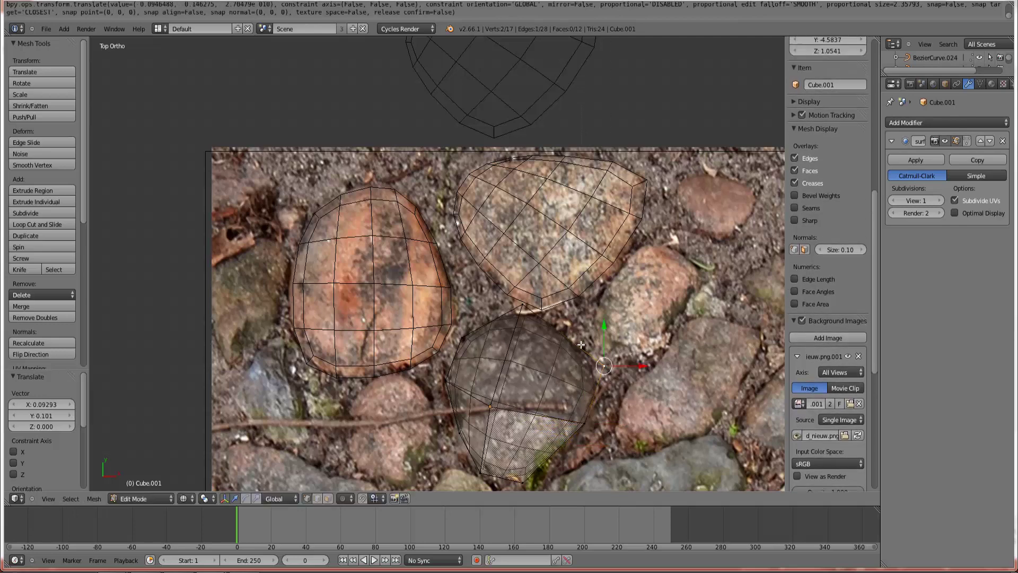
pyautogui.press('g')
pyautogui.click(583, 354)
# - Fit the copy's lower-left vertices to the dark grey stone's outline and return to Object Mode
pyautogui.rightClick(460, 434)
pyautogui.press('b')
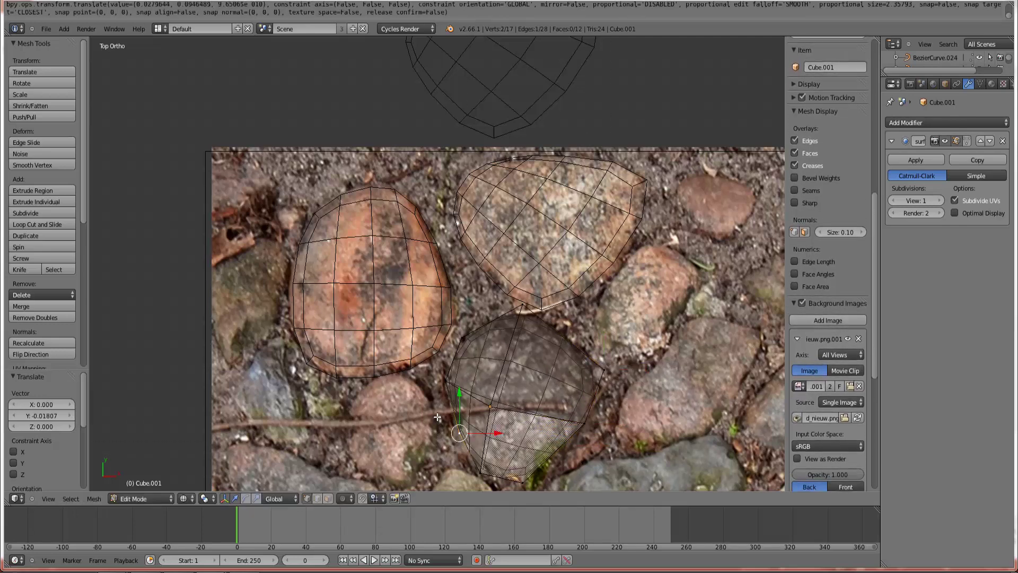
pyautogui.moveTo(471, 446); pyautogui.dragTo(436, 416)
pyautogui.press('g')
pyautogui.click(432, 415)
pyautogui.press('Tab')
# - From a low side angle in solid shading, scale the dark grey stone's mesh to 0.911 along Z
pyautogui.press('z')
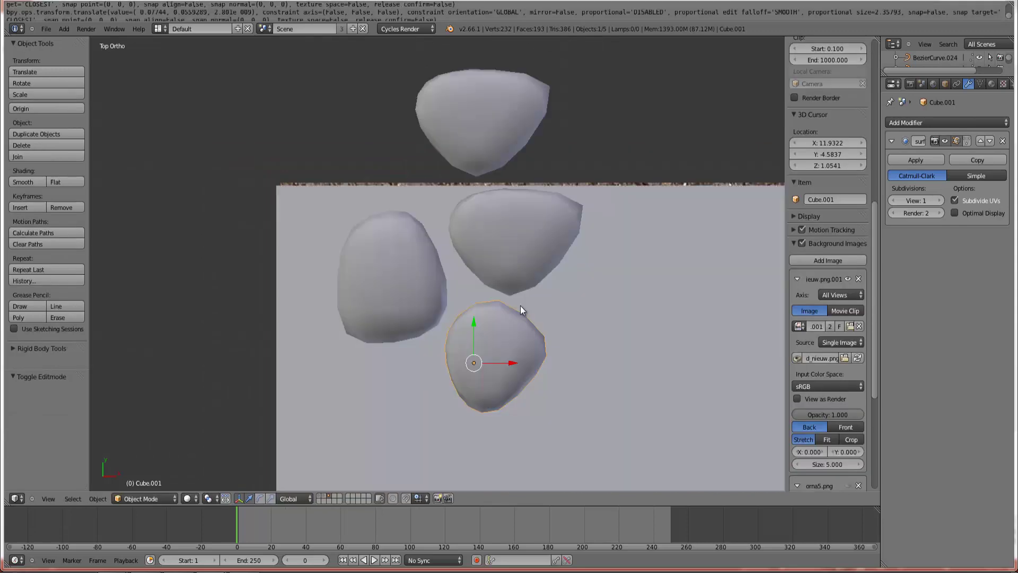
pyautogui.moveTo(577, 402); pyautogui.dragTo(467, 273, button='middle')
pyautogui.press('s')
pyautogui.press('z')
pyautogui.click(471, 287)
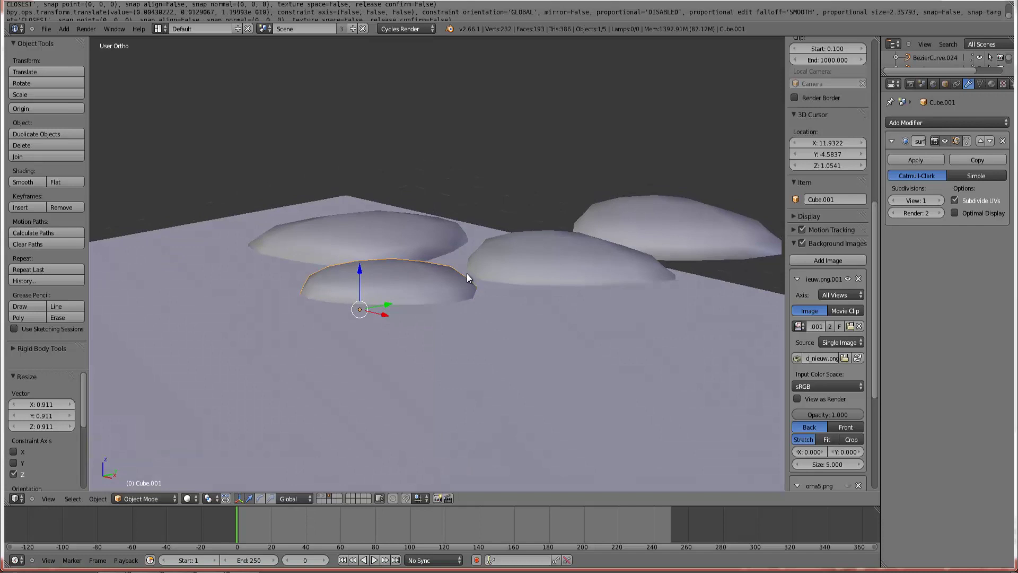
# - Lower the dark grey stone 0.013 along Z, and in Edit Mode lower its top centre vertex 0.011 along Z
pyautogui.press('g')
pyautogui.press('z')
pyautogui.click(360, 271)
pyautogui.moveTo(359, 271); pyautogui.dragTo(422, 249, button='middle')
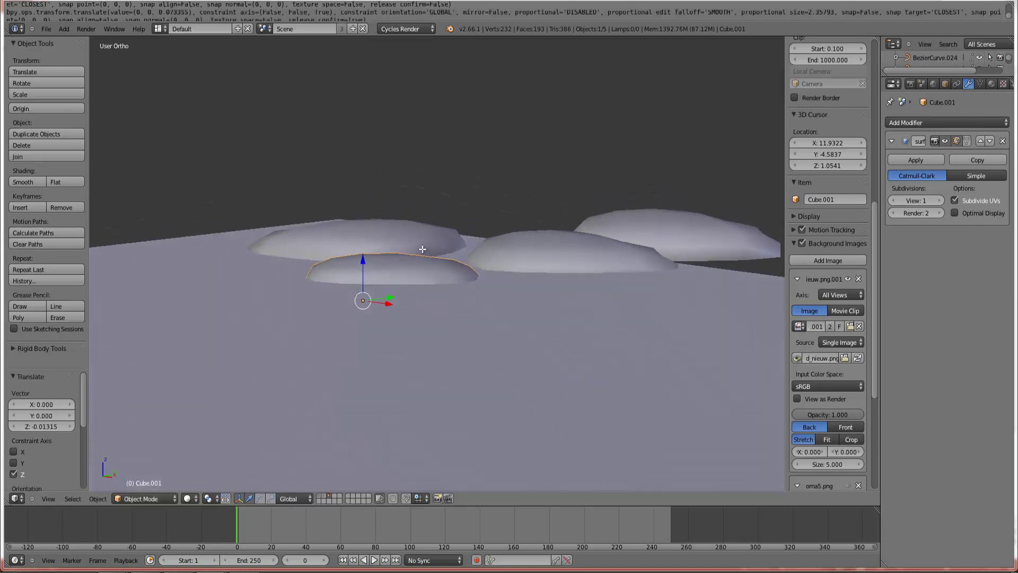
pyautogui.press('Tab')
pyautogui.moveTo(365, 212); pyautogui.dragTo(367, 217)
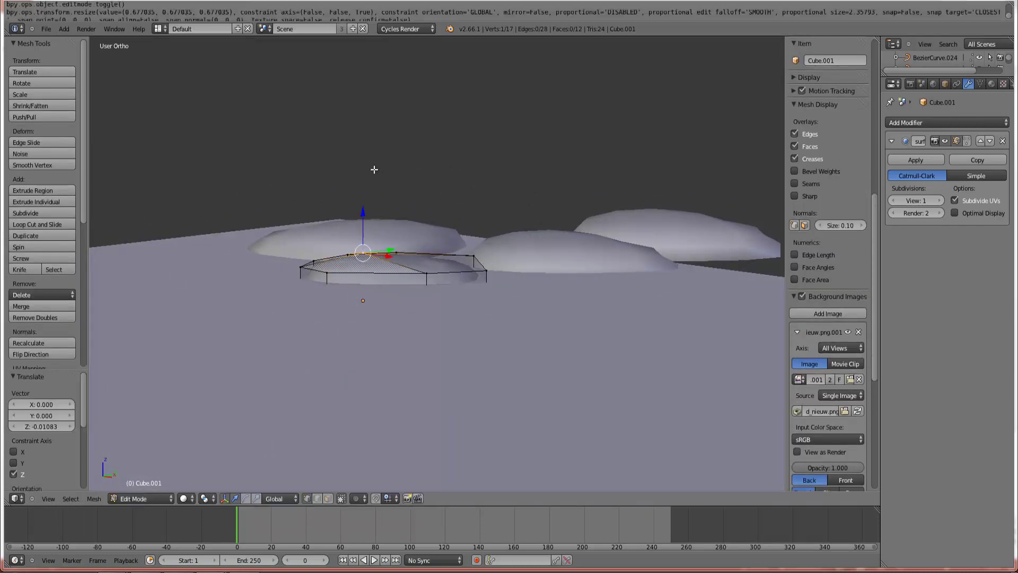
# - Examine the dark grey stone's fit from the top and its rounded shape at an angle in solid shading, and return to Object Mode
pyautogui.press('KP_7')
pyautogui.press('z')
pyautogui.scroll(-1, 597, 269)
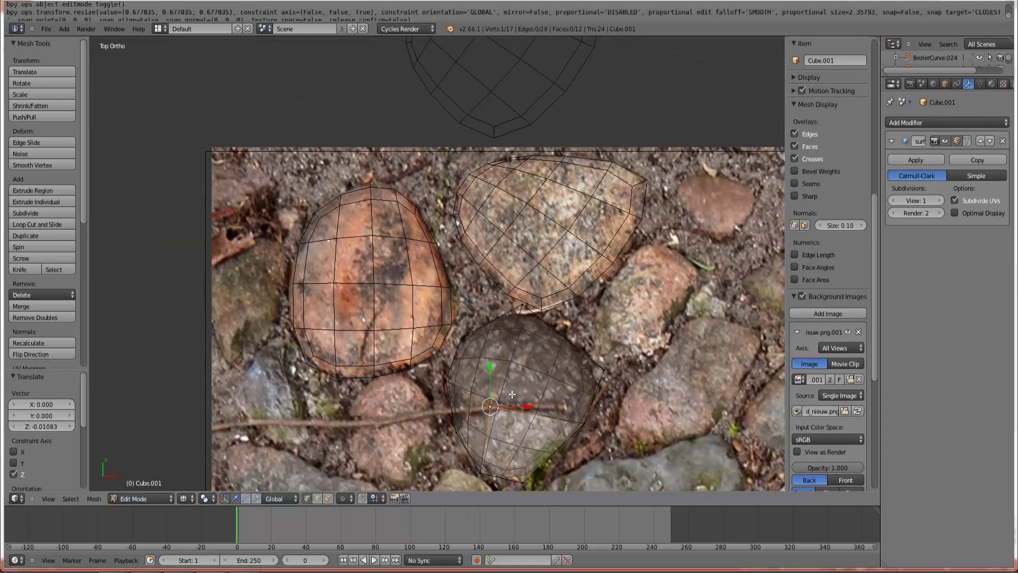
pyautogui.press('KP_Decimal')
pyautogui.press('z')
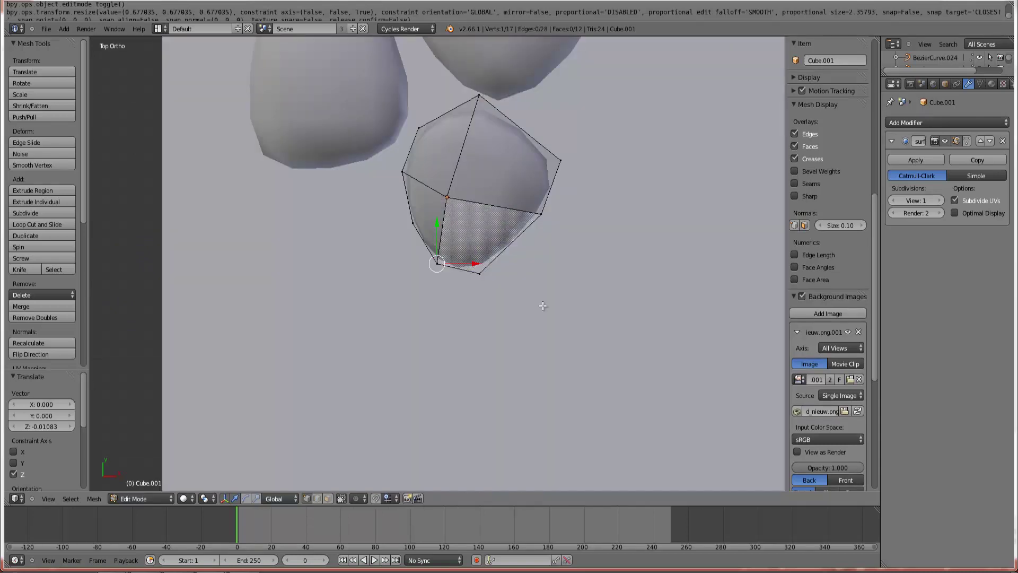
pyautogui.scroll(3, 541, 305)
pyautogui.moveTo(502, 239); pyautogui.dragTo(501, 184, button='middle')
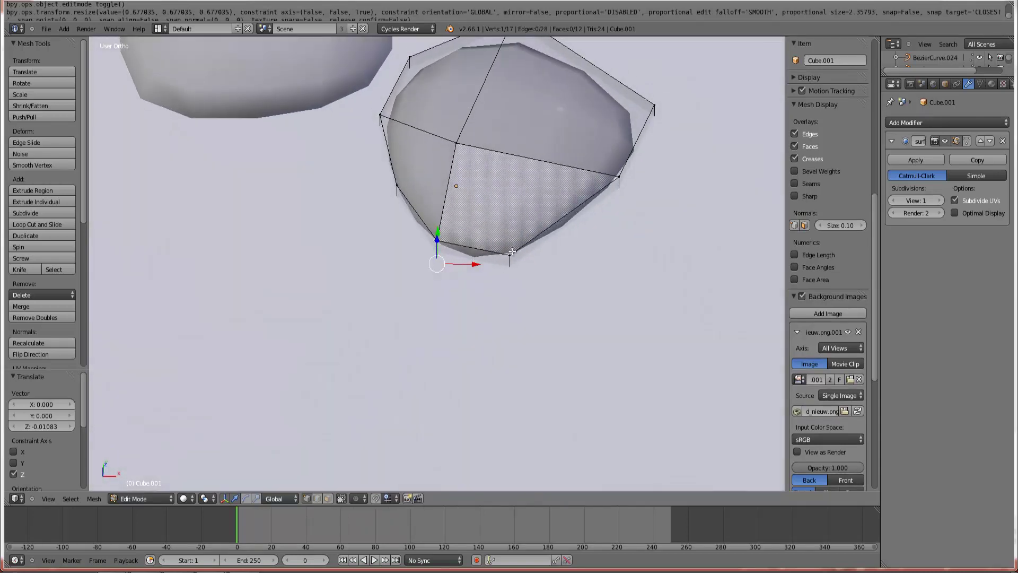
pyautogui.keyDown('shift'); pyautogui.rightClick(435, 232); pyautogui.keyUp('shift')
pyautogui.moveTo(486, 230); pyautogui.dragTo(455, 192, button='middle')
pyautogui.moveTo(454, 191); pyautogui.dragTo(454, 198)
pyautogui.press('Tab')
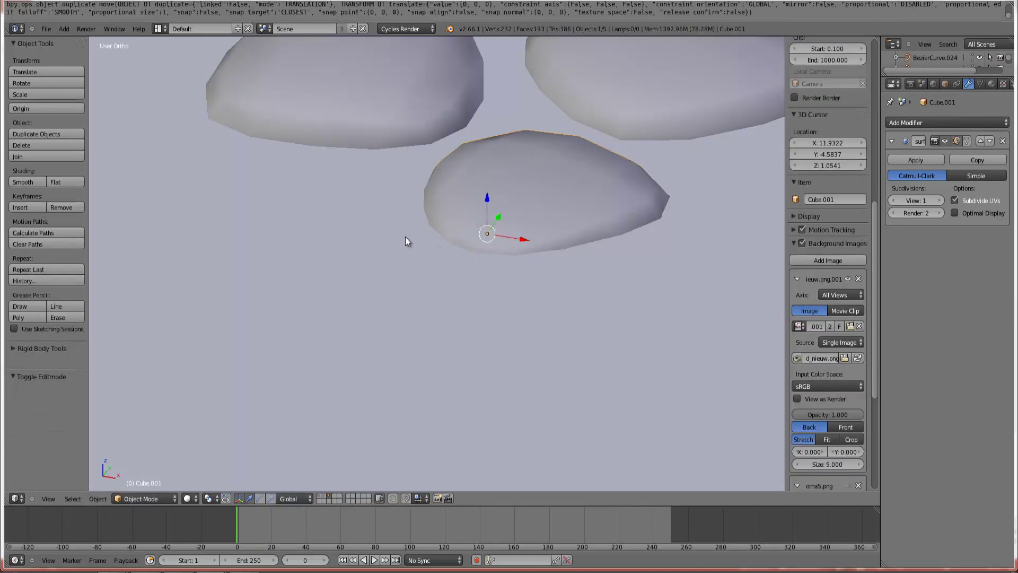
# - Duplicate the orange stone's mesh in top view and move the copy 0.450 along X and -0.932 along Y over the small greenish stone
pyautogui.press('KP_7')
pyautogui.press('z')
pyautogui.scroll(-4, 434, 208)
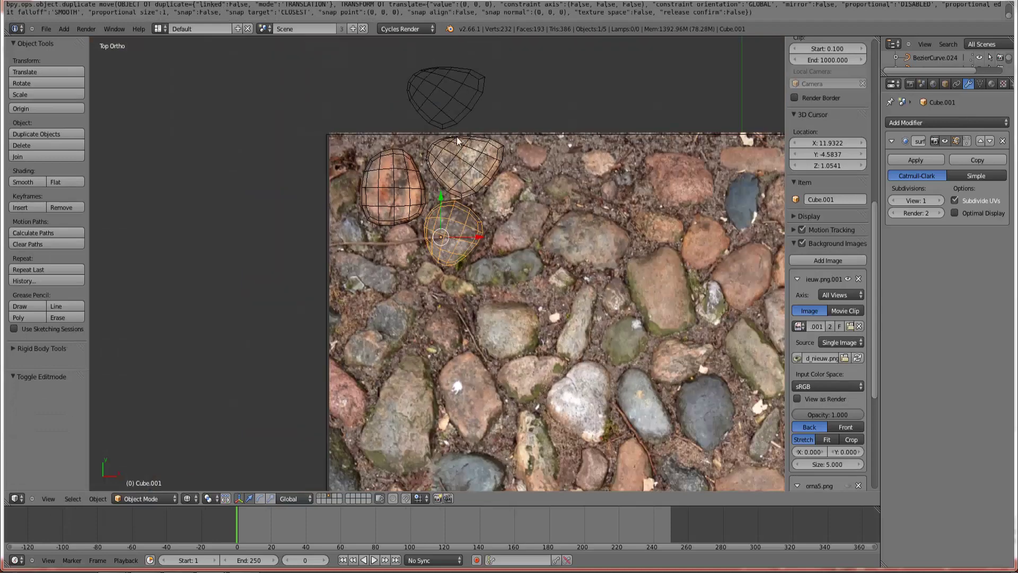
pyautogui.scroll(2, 483, 167)
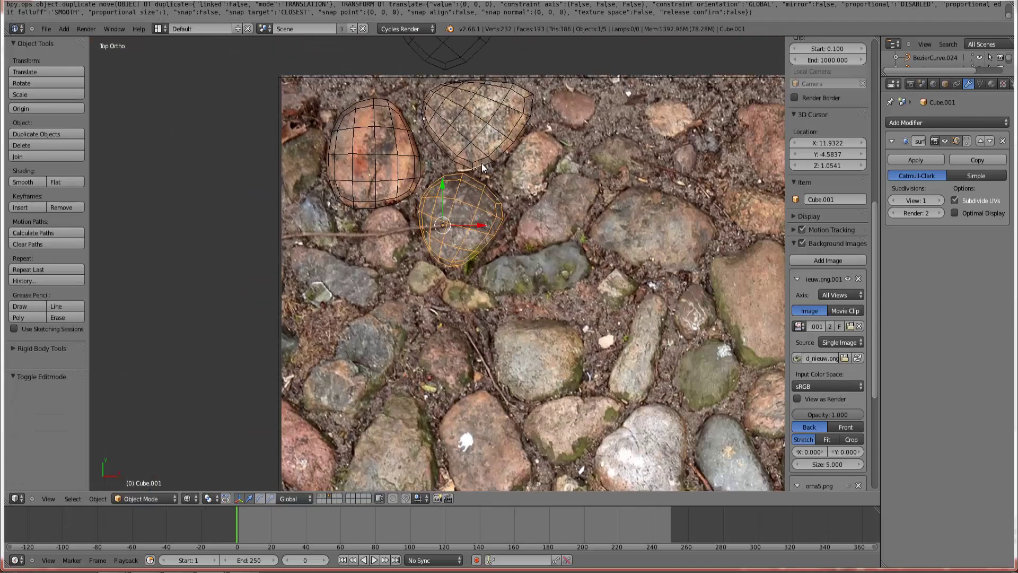
pyautogui.rightClick(399, 185)
pyautogui.hotkey('shift', 'd')
pyautogui.click(458, 303)
# - Scale the copy to 0.506 along X and 0.304 along Y to approach the small greenish stone's size
pyautogui.scroll(3, 578, 291)
pyautogui.press('s')
pyautogui.press('x')
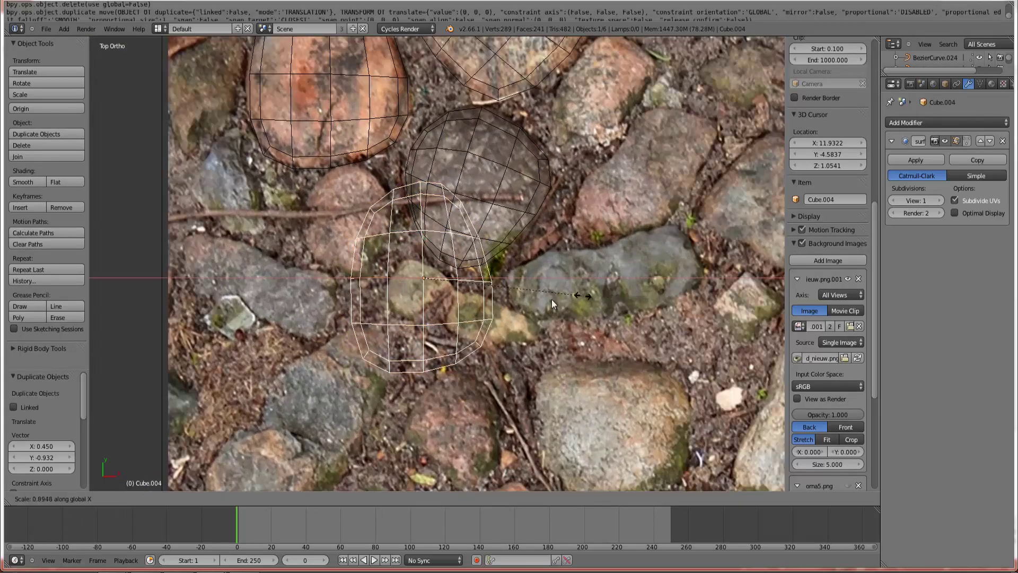
pyautogui.click(511, 301)
pyautogui.press('s')
pyautogui.press('y')
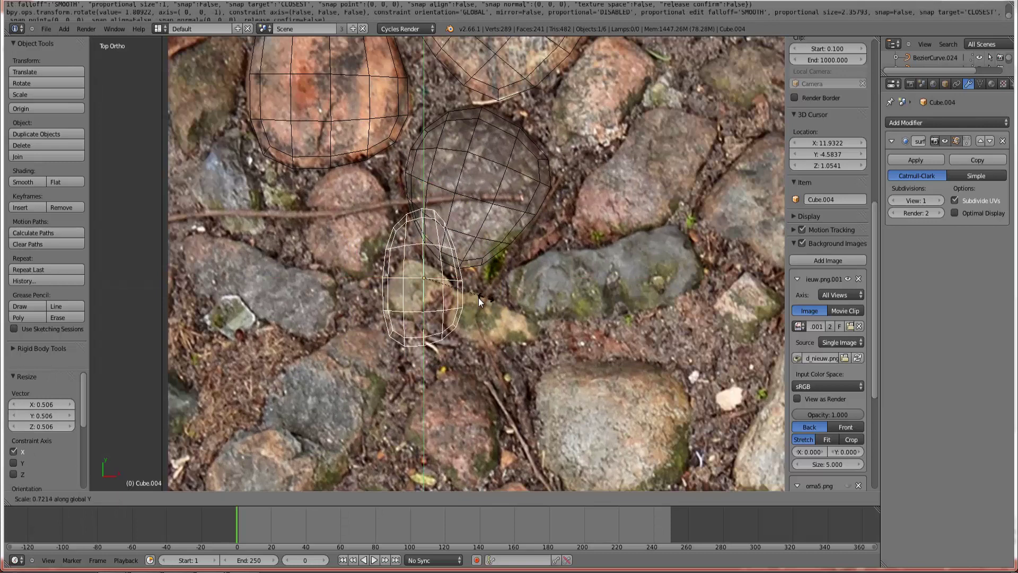
pyautogui.click(450, 287)
# - Nudge the copy onto the small greenish stone and narrow it along X to match the stone's width
pyautogui.press('g')
pyautogui.click(450, 290)
pyautogui.press('s')
pyautogui.press('x')
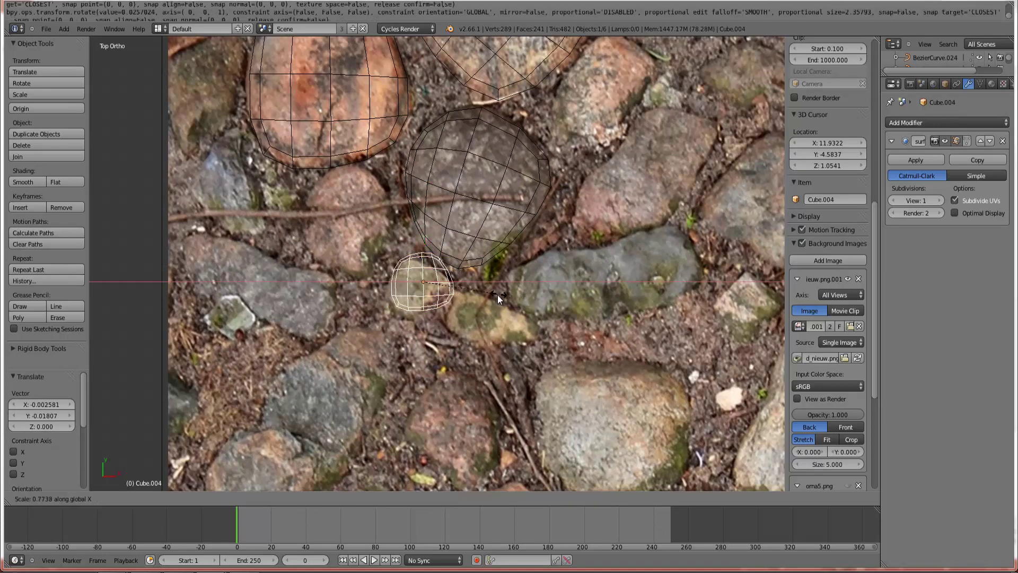
pyautogui.click(501, 297)
# - In Edit Mode, move the copy's upper, upper-right and right corner vertices onto the small greenish stone's outline
pyautogui.scroll(2, 512, 301)
pyautogui.press('Tab')
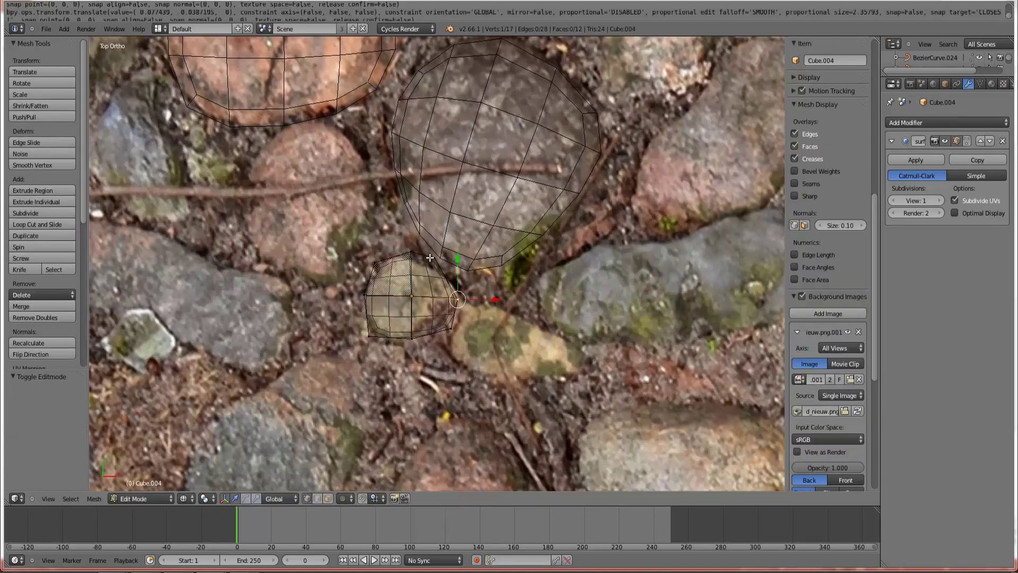
pyautogui.scroll(2, 420, 265)
pyautogui.press('g')
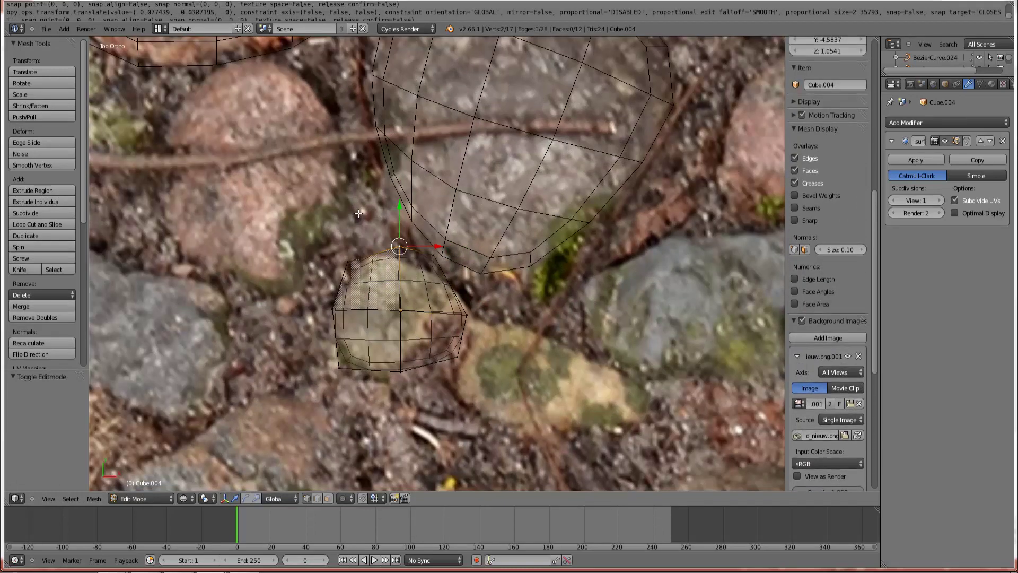
pyautogui.click(442, 258)
pyautogui.press('g')
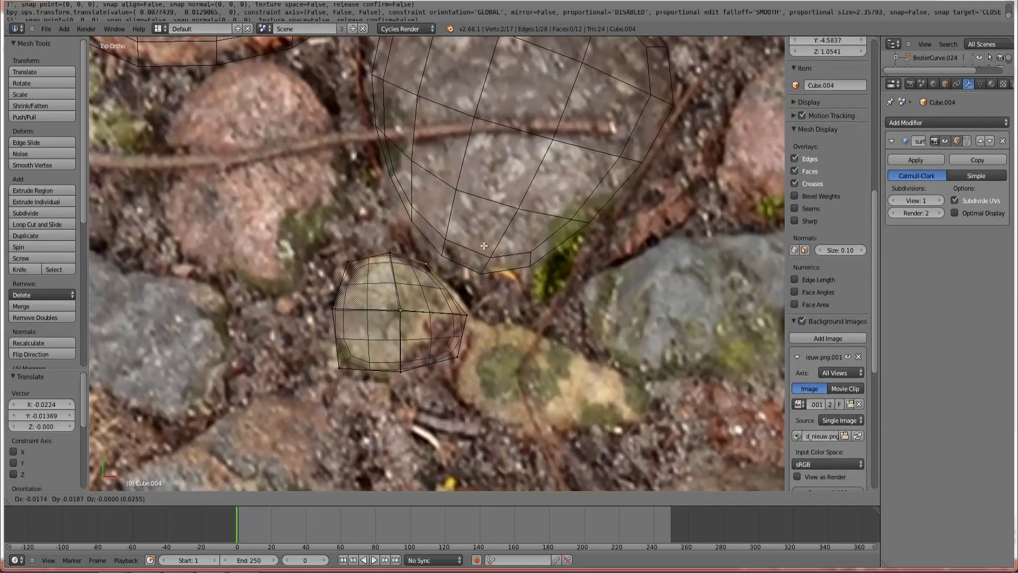
pyautogui.click(433, 269)
pyautogui.rightClick(445, 300)
pyautogui.keyDown('shift'); pyautogui.rightClick(445, 300); pyautogui.keyUp('shift')
pyautogui.press('g')
pyautogui.click(496, 271)
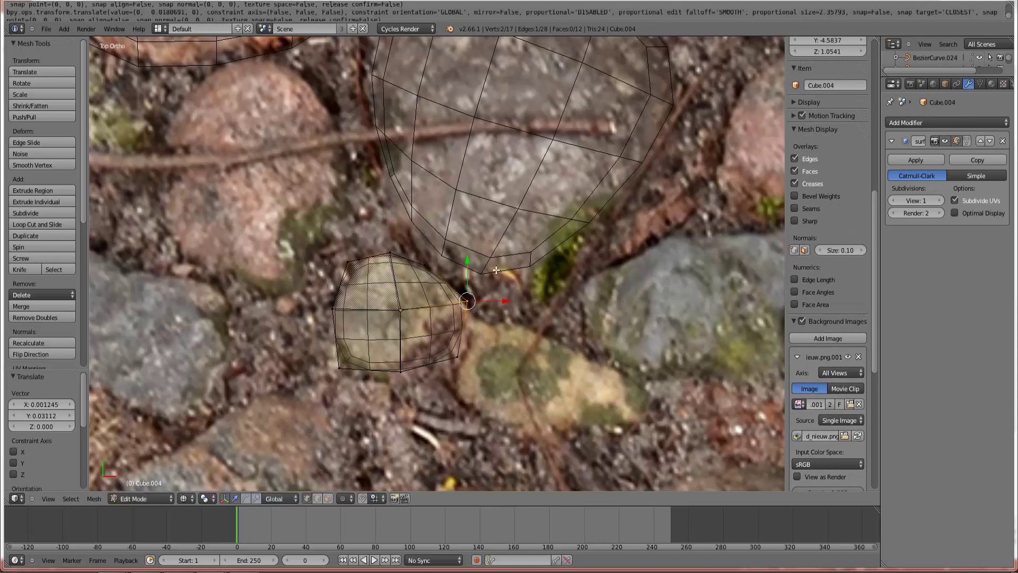
# - Pull the copy's lower-right vertices inward and adjust its bottom vertices to follow the small greenish stone's lower edge
pyautogui.rightClick(476, 345)
pyautogui.keyDown('shift'); pyautogui.rightClick(441, 349); pyautogui.keyUp('shift')
pyautogui.press('g')
pyautogui.click(488, 337)
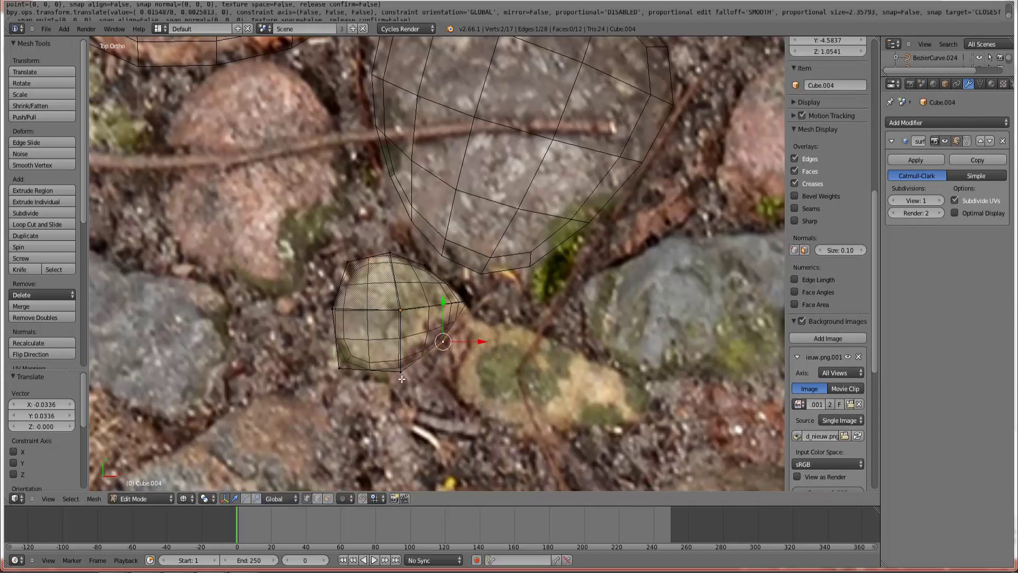
pyautogui.rightClick(403, 379)
pyautogui.keyDown('shift'); pyautogui.rightClick(405, 360); pyautogui.keyUp('shift')
pyautogui.press('g')
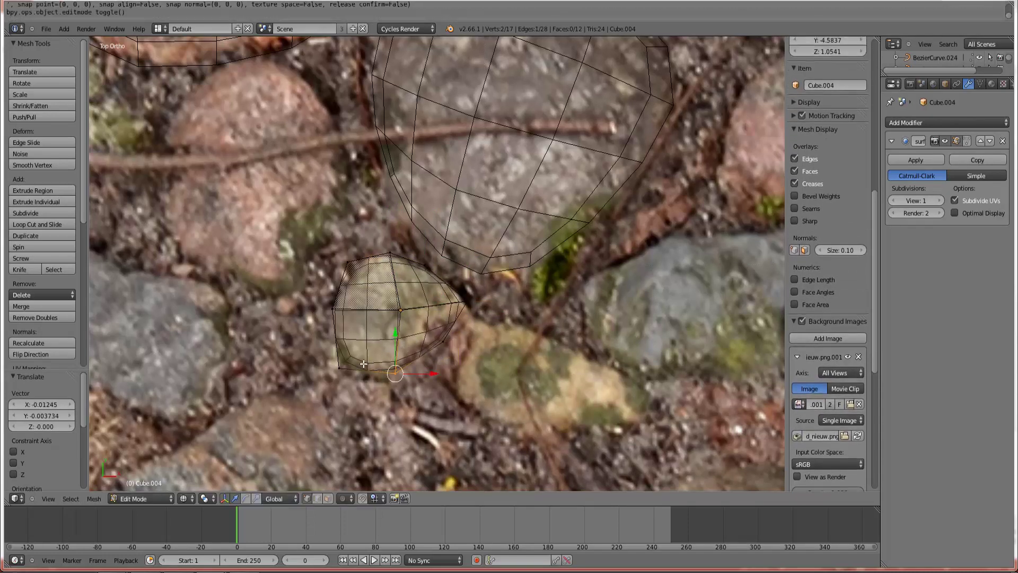
pyautogui.click(322, 343)
pyautogui.scroll(-4, 457, 348)
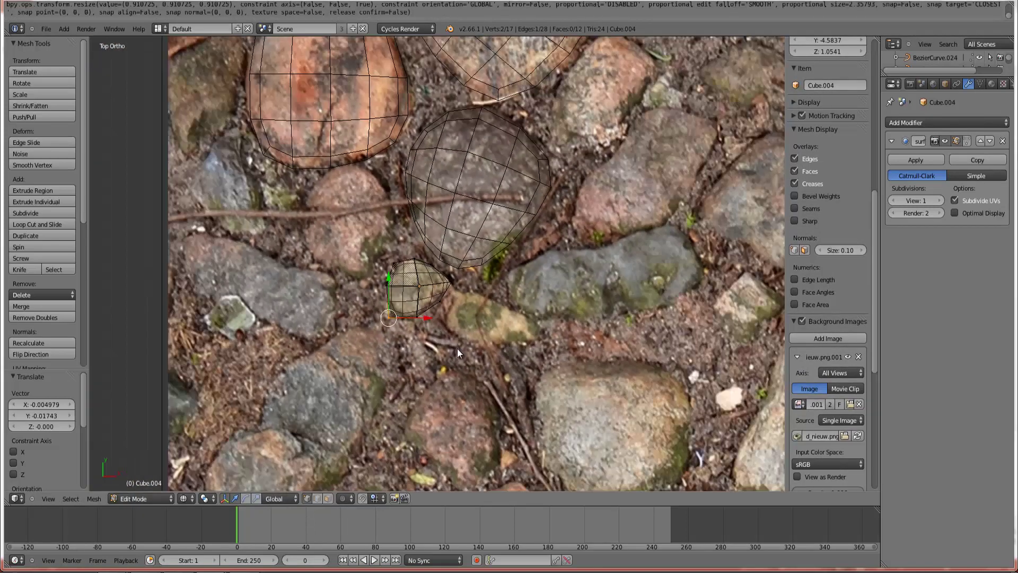
# - Back in Object Mode, scale the small stone to 0.761 along Z from a low angle in solid shading
pyautogui.press('Tab')
pyautogui.press('z')
pyautogui.moveTo(449, 335); pyautogui.dragTo(427, 282, button='middle')
pyautogui.scroll(2, 542, 233)
pyautogui.press('s')
pyautogui.press('z')
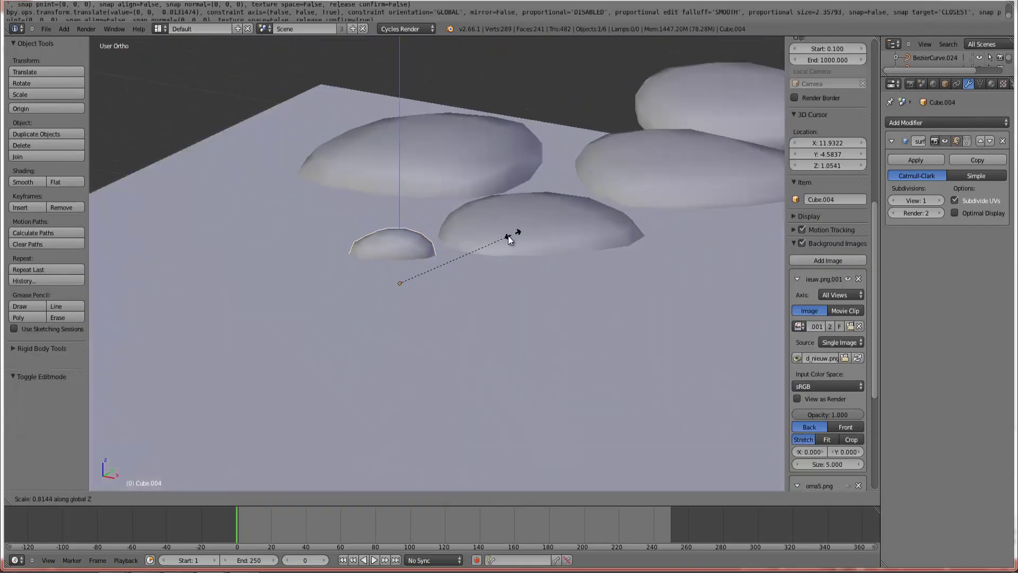
pyautogui.click(507, 235)
# - Raise the small stone slightly along Z and rescale its height to sit properly on the ground plane
pyautogui.press('g')
pyautogui.press('z')
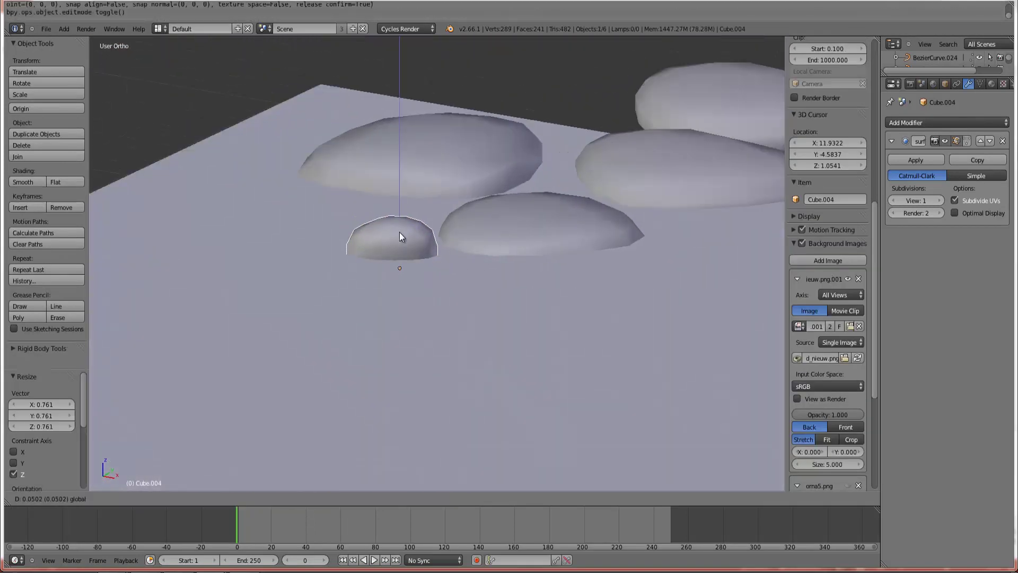
pyautogui.click(399, 232)
pyautogui.press('s')
pyautogui.press('z')
pyautogui.click(477, 240)
pyautogui.moveTo(476, 241); pyautogui.dragTo(424, 234, button='middle')
# - In Edit Mode, move the small stone's top and upper-right edge vertices to refine its outline, and return to Object Mode
pyautogui.press('KP_7')
pyautogui.press('Tab')
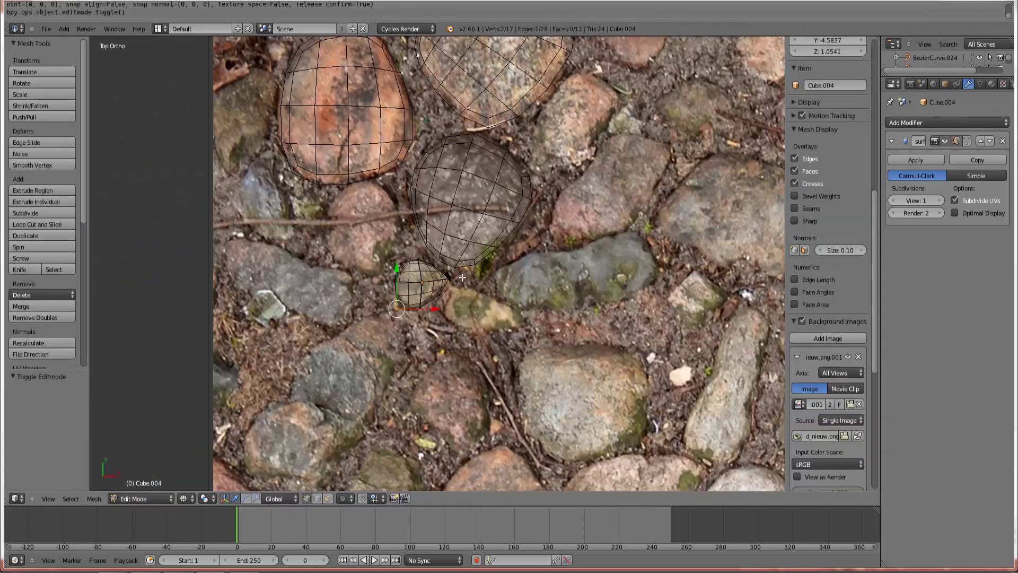
pyautogui.scroll(5, 435, 315)
pyautogui.rightClick(394, 325)
pyautogui.press('z')
pyautogui.moveTo(395, 324); pyautogui.dragTo(394, 341, button='middle')
pyautogui.rightClick(387, 265)
pyautogui.keyDown('shift'); pyautogui.rightClick(422, 275); pyautogui.keyUp('shift')
pyautogui.press('KP_7')
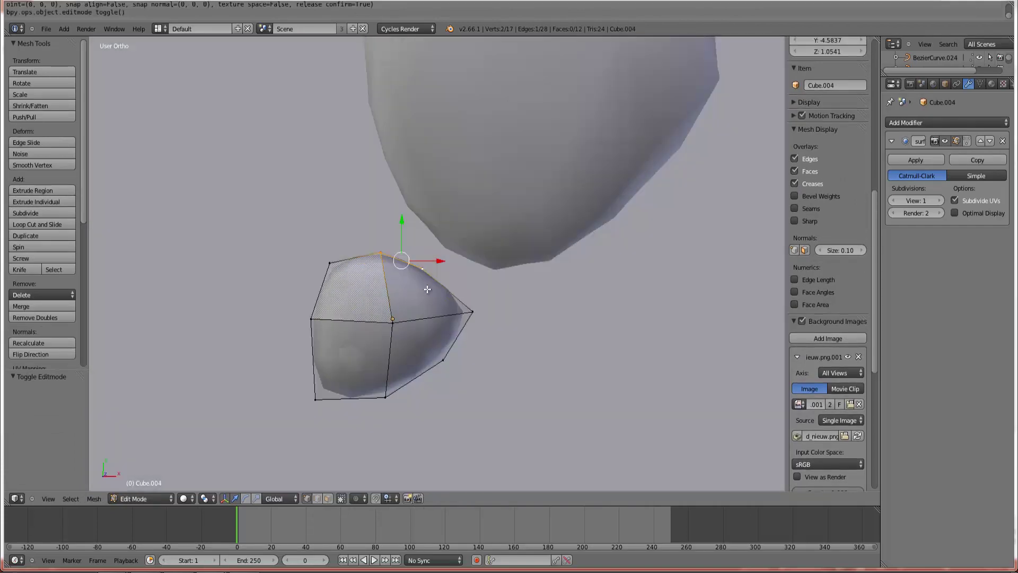
pyautogui.press('g')
pyautogui.click(444, 300)
pyautogui.press('Tab')
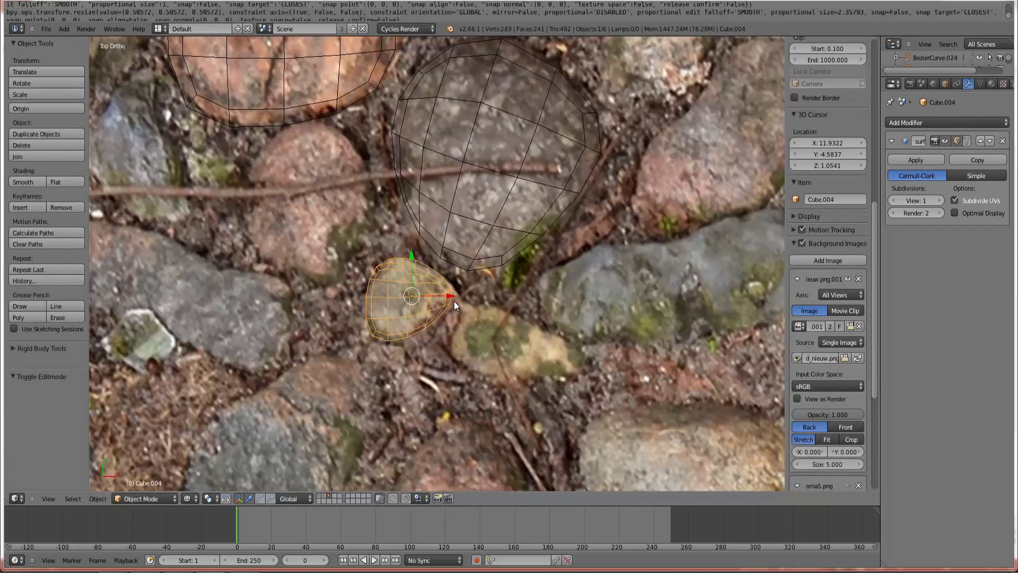
# - Examine the modelled stones against the whole cobblestone photo from the top and at an angle
pyautogui.scroll(-4, 467, 281)
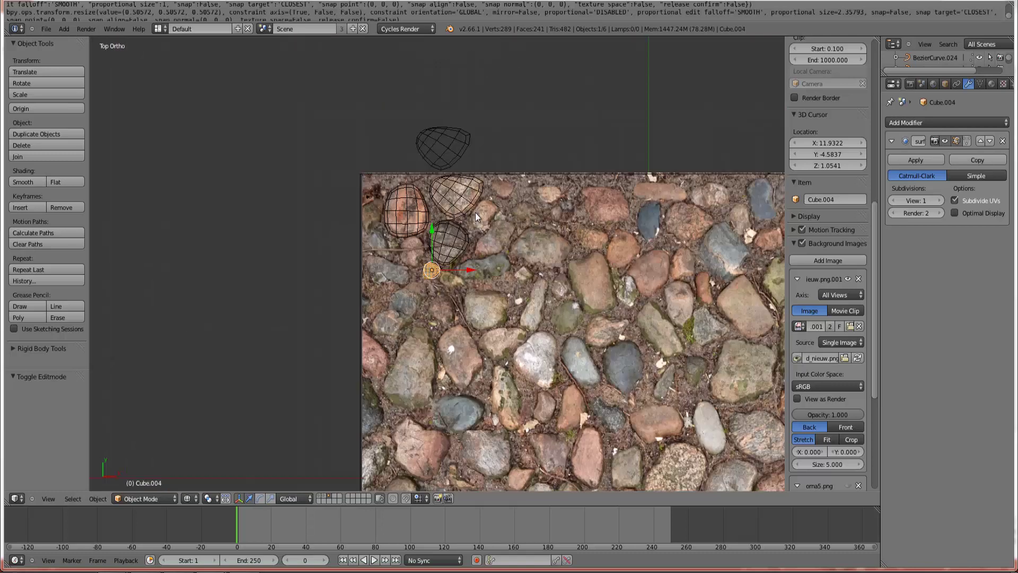
pyautogui.scroll(-2, 536, 217)
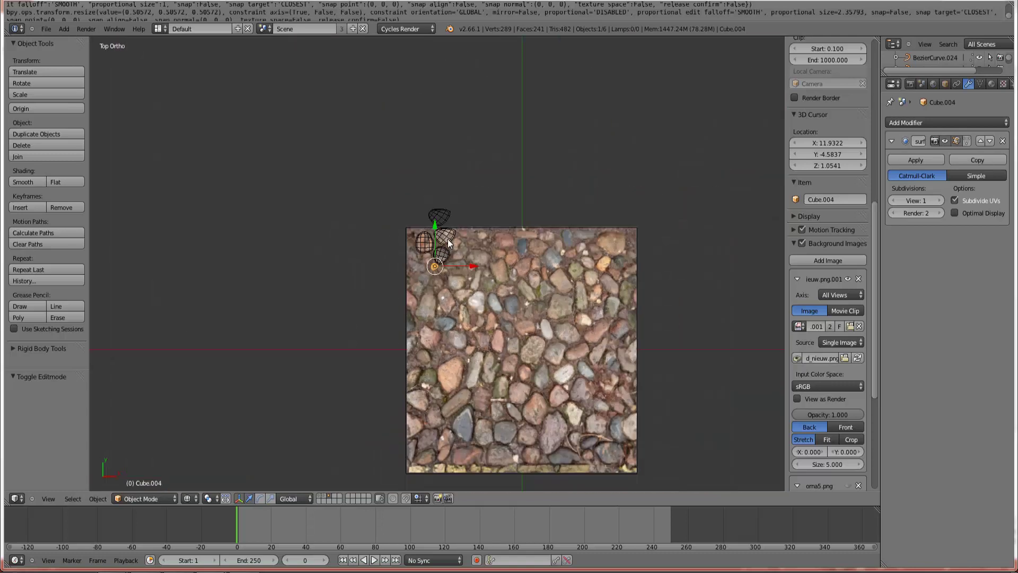
pyautogui.scroll(-2, 462, 318)
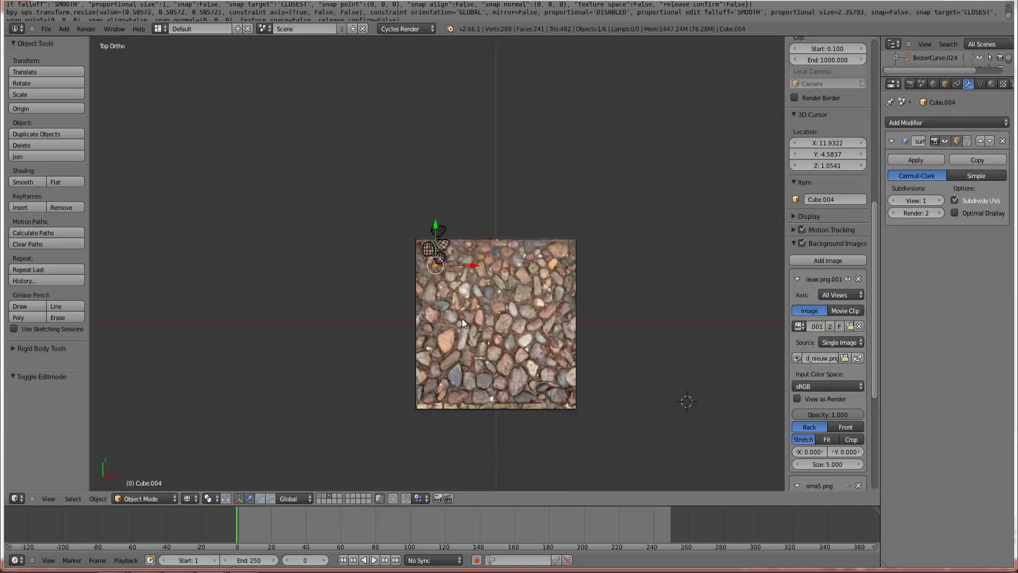
pyautogui.scroll(3, 459, 328)
pyautogui.moveTo(428, 336); pyautogui.dragTo(472, 273, button='middle')
pyautogui.press('z')
pyautogui.scroll(5, 465, 300)
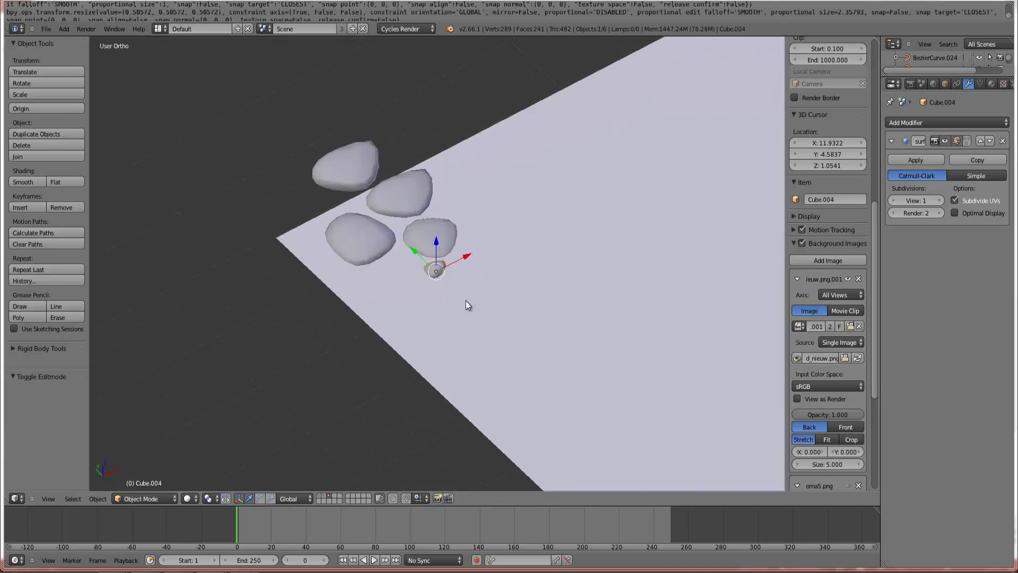
pyautogui.press('KP_7')
pyautogui.press('z')
pyautogui.scroll(-2, 459, 294)
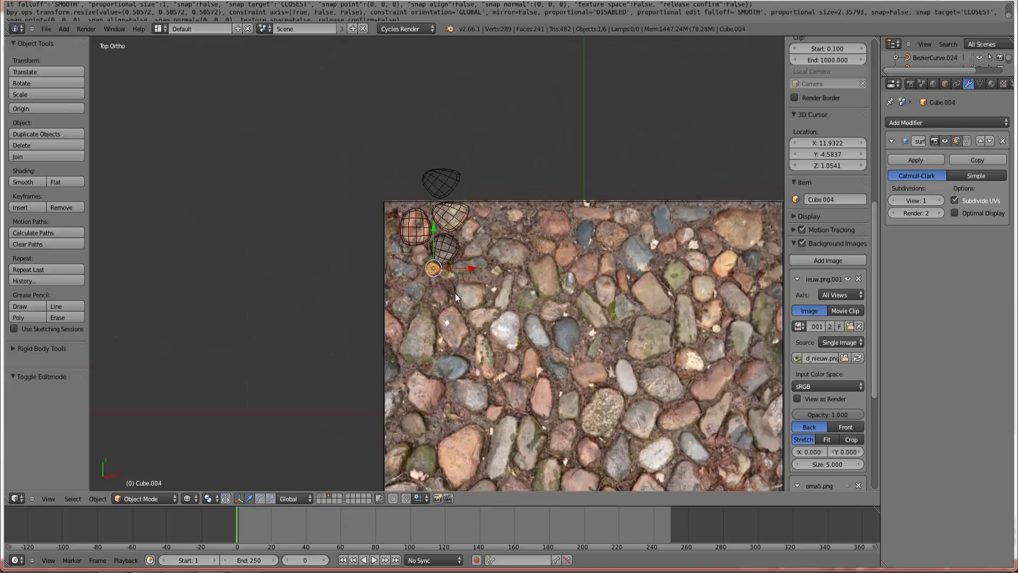
pyautogui.scroll(-2, 454, 301)
pyautogui.scroll(3, 453, 298)
# - Show the layer with the finished tiles, select the lower-left cobblestone tile and frame it in solid shading
pyautogui.click(324, 495)
pyautogui.scroll(-5, 505, 416)
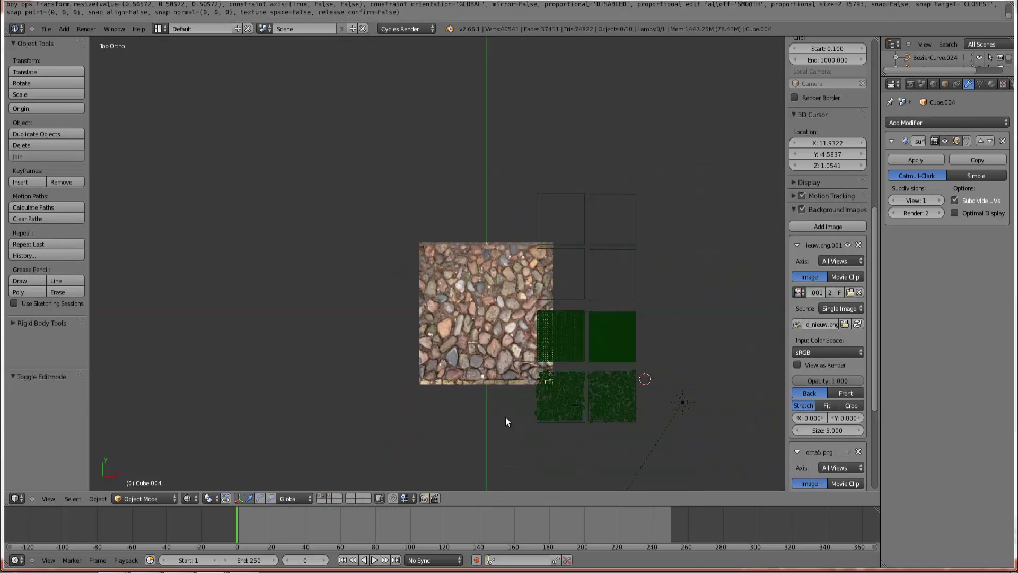
pyautogui.rightClick(570, 394)
pyautogui.press('KP_Decimal')
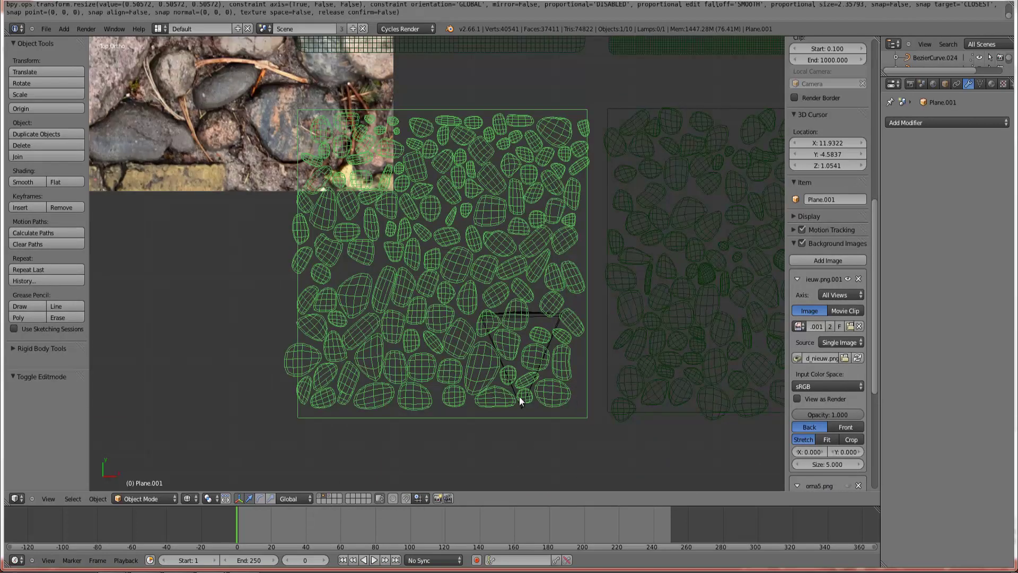
pyautogui.press('z')
# - Set the viewport shading to Rendered and examine the finished cobblestone tile with its photo texture
pyautogui.click(186, 499)
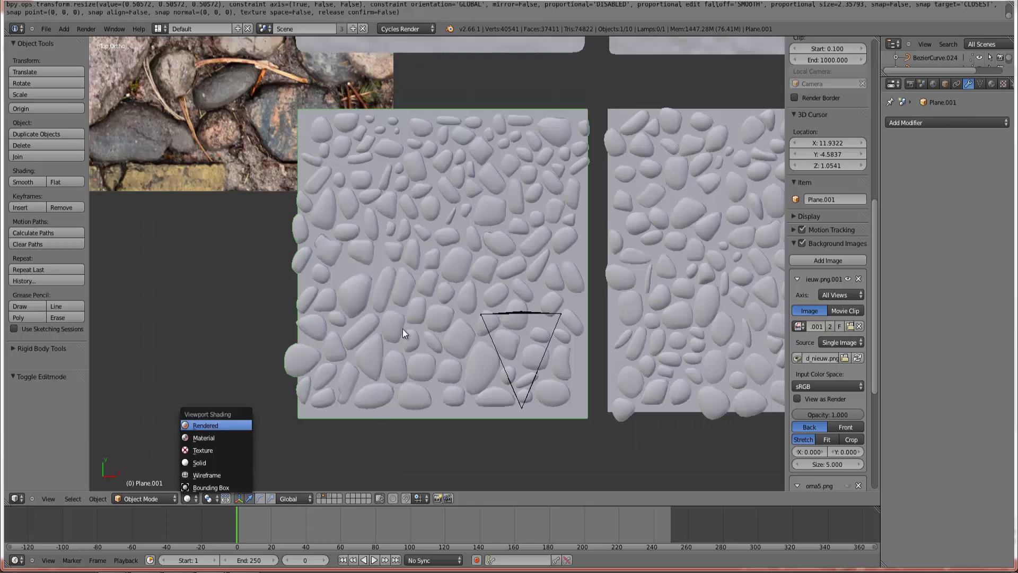
pyautogui.press('Return')
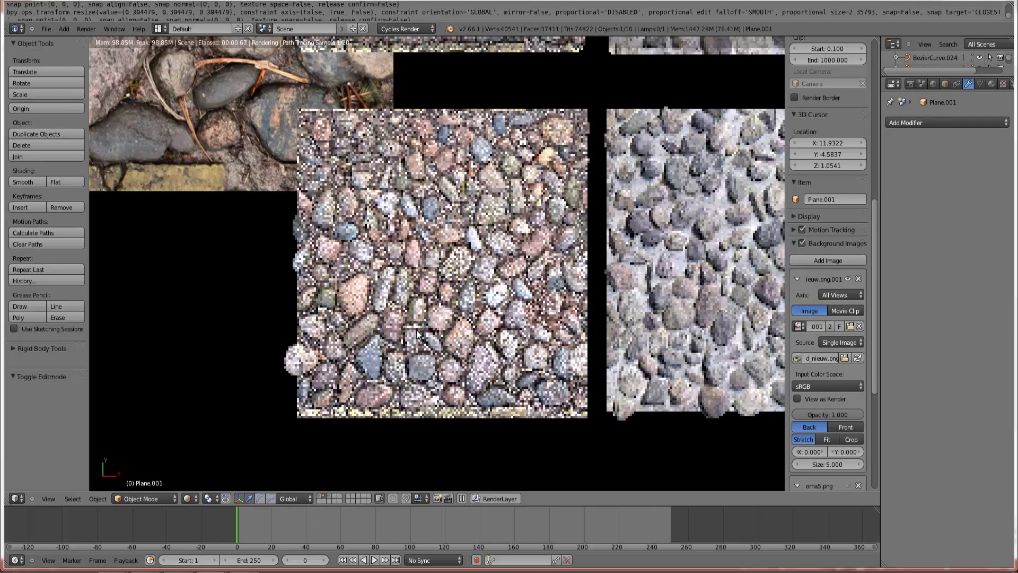
pyautogui.moveTo(459, 338); pyautogui.dragTo(497, 326, button='middle')
pyautogui.press('KP_7')
# - In Edit Mode, select the stones' tops from the front in wireframe, extend the selection to all linked geometry and view it from the top
pyautogui.press('z')
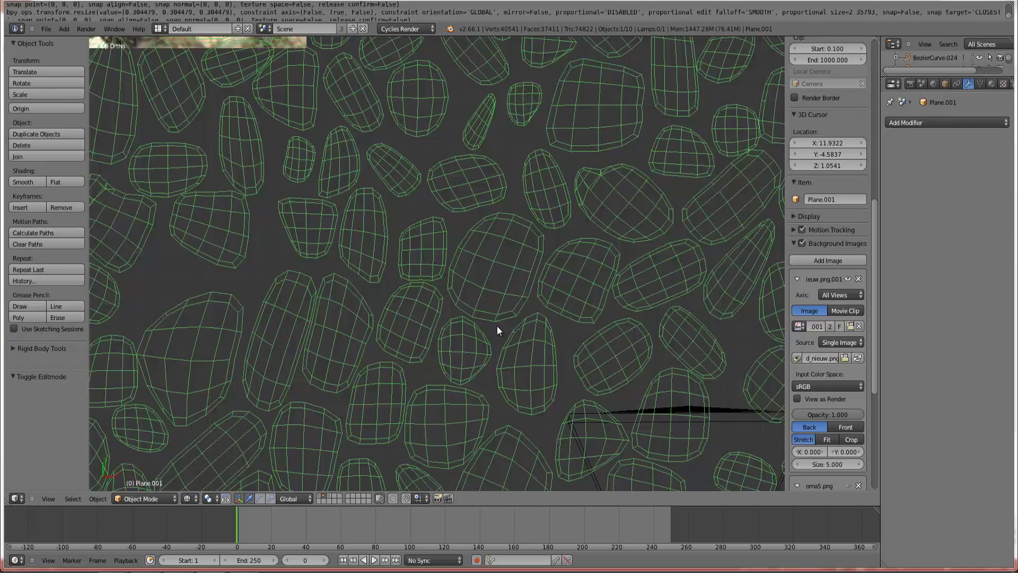
pyautogui.press('KP_1')
pyautogui.press('Tab')
pyautogui.press('a')
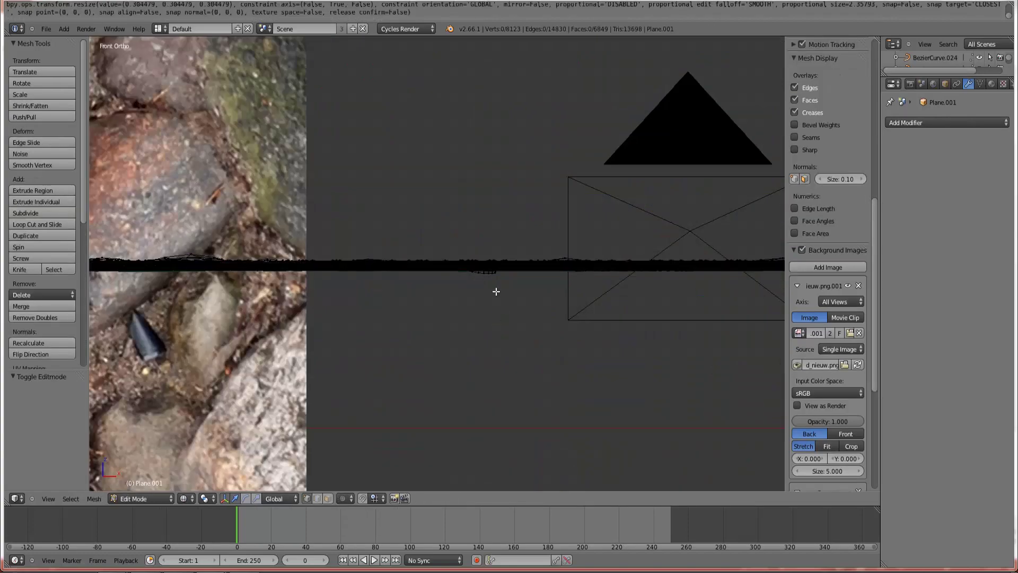
pyautogui.rightClick(598, 250)
pyautogui.hotkey('ctrl', 'l')
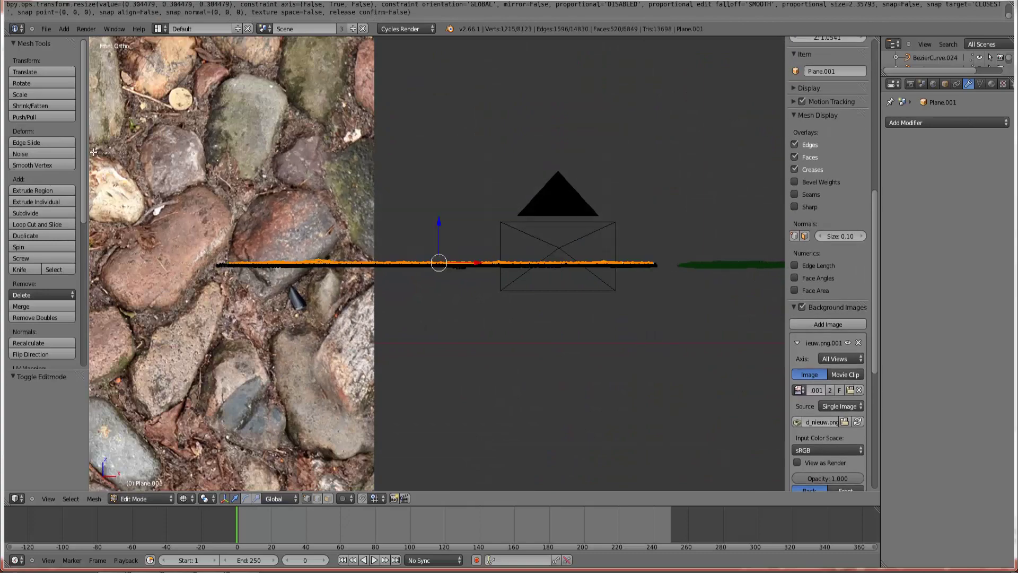
pyautogui.hotkey('ctrl', 'l')
pyautogui.press('KP_7')
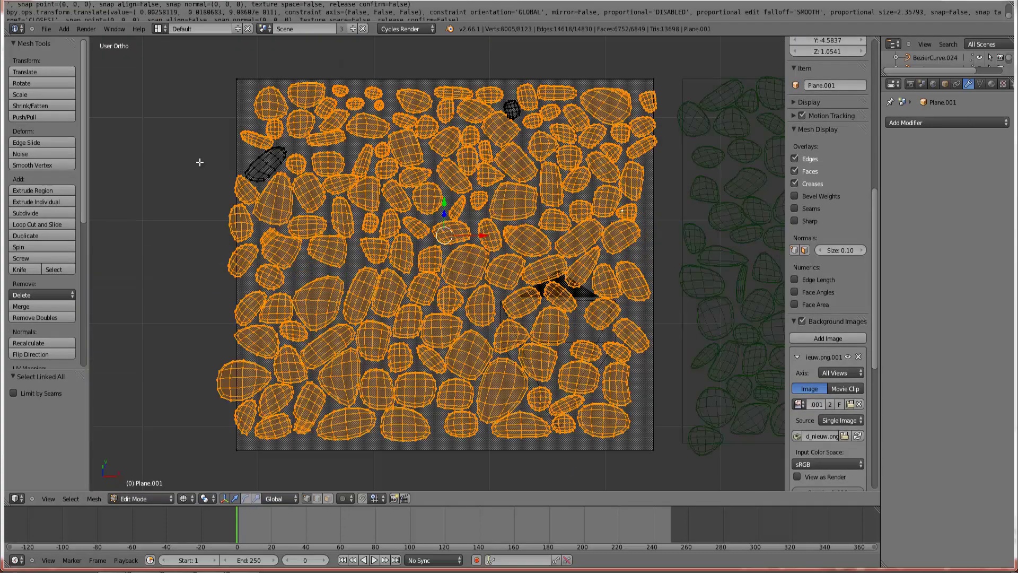
pyautogui.press('z')
pyautogui.scroll(2, 413, 330)
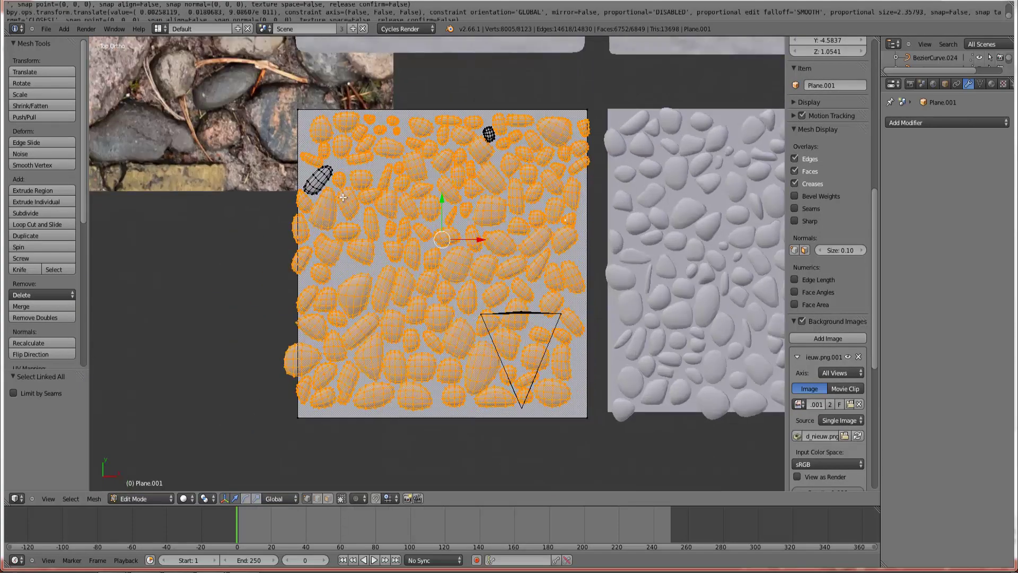
# - Add the two unselected stones to the selection and unwrap all stones from the top with Project From View
pyautogui.press('z')
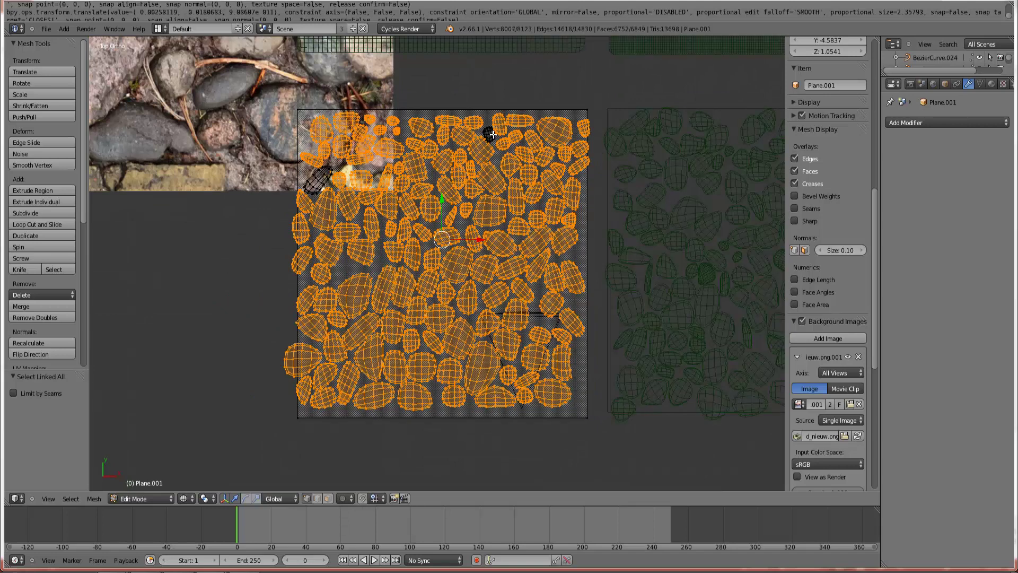
pyautogui.press('l')
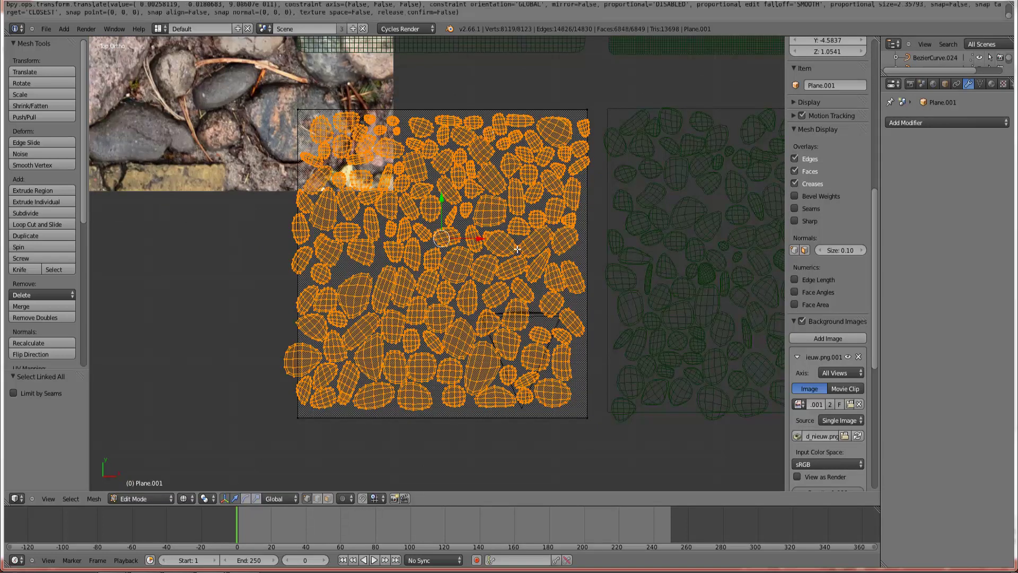
pyautogui.press('u')
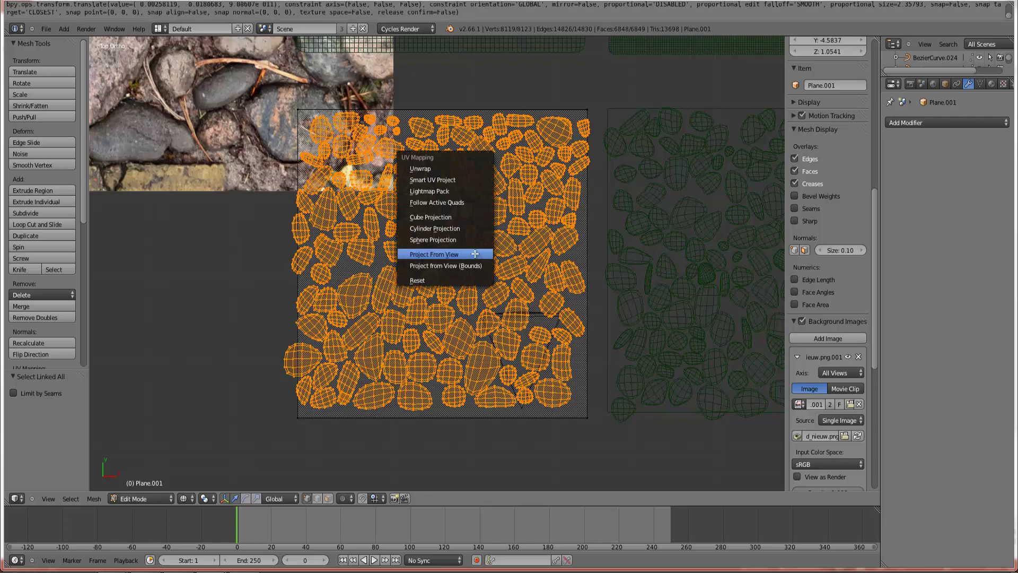
pyautogui.click(477, 254)
# - Open the UV/Image Editor and scale the stones' UVs up about 2.38 times to cover the cobblestone photo
pyautogui.click(21, 498)
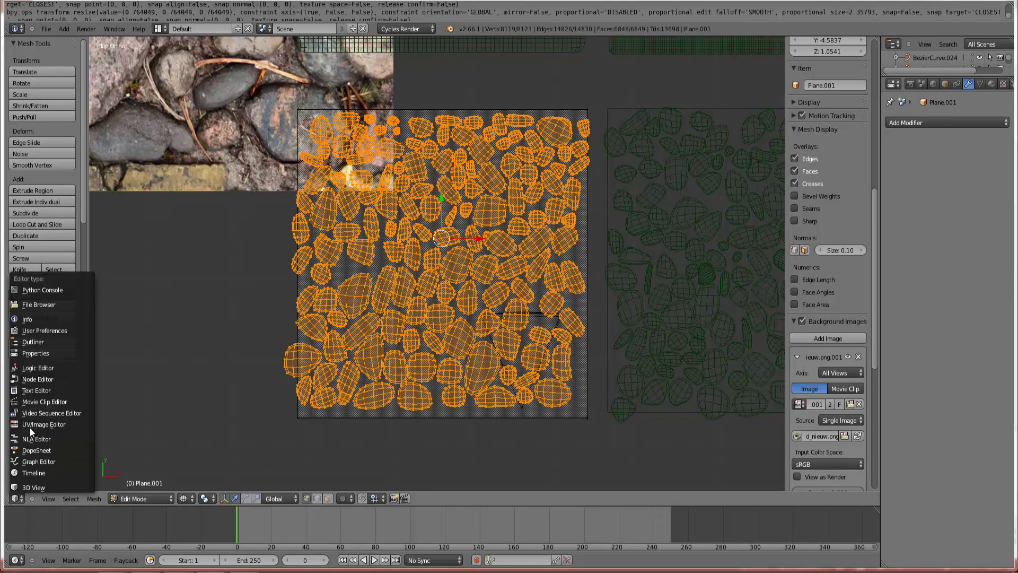
pyautogui.click(31, 425)
pyautogui.press('s')
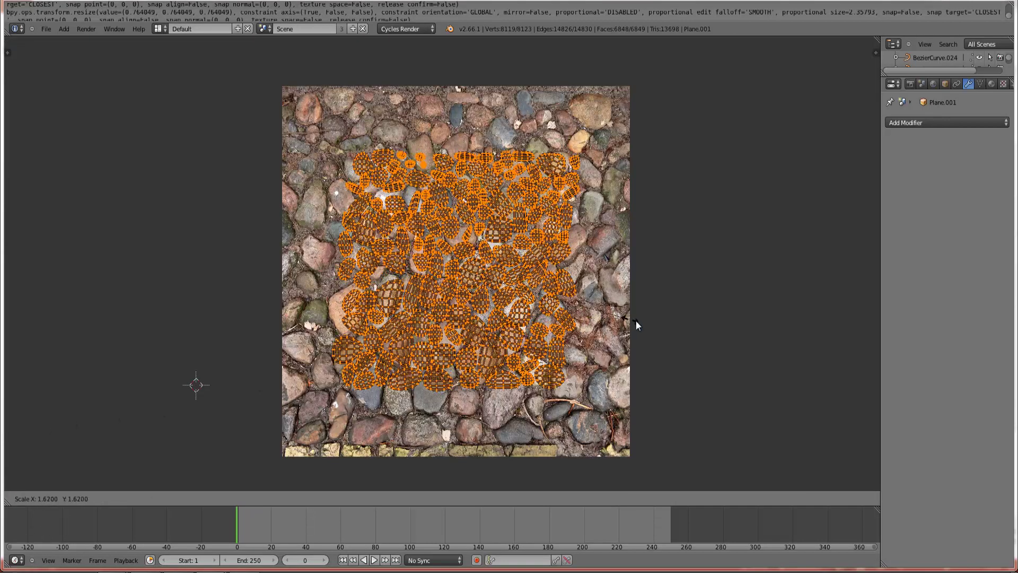
pyautogui.click(711, 345)
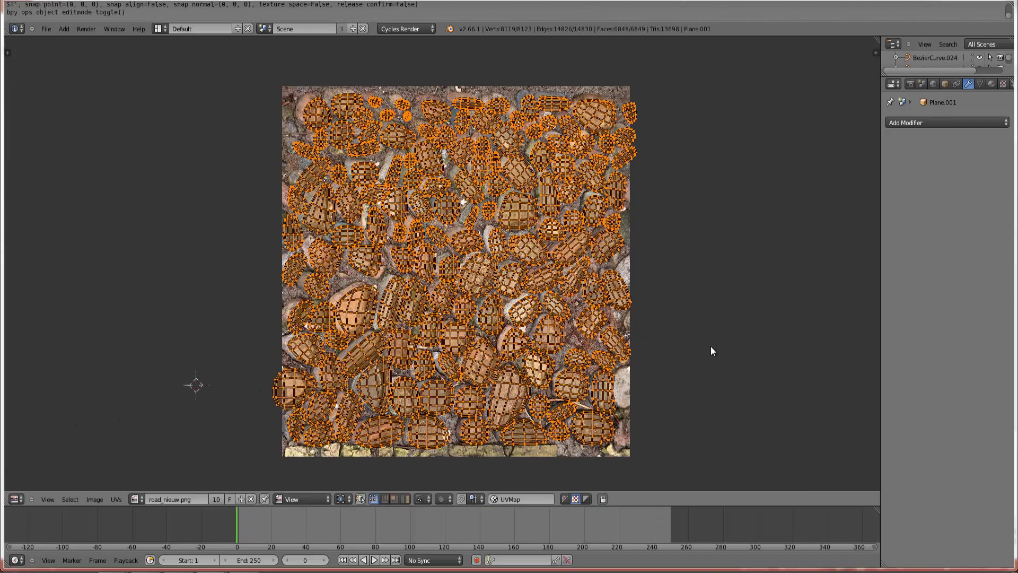
# - Rotate the stones' UVs slightly and shift them until they roughly line up with the stones in the photo
pyautogui.press('r')
pyautogui.click(718, 348)
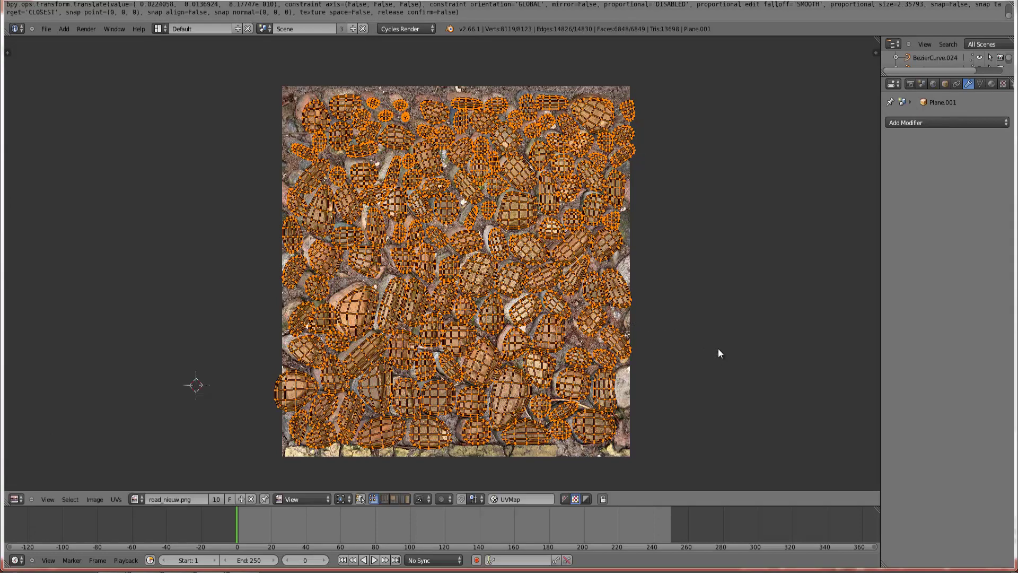
pyautogui.press('g')
pyautogui.click(715, 347)
pyautogui.press('r')
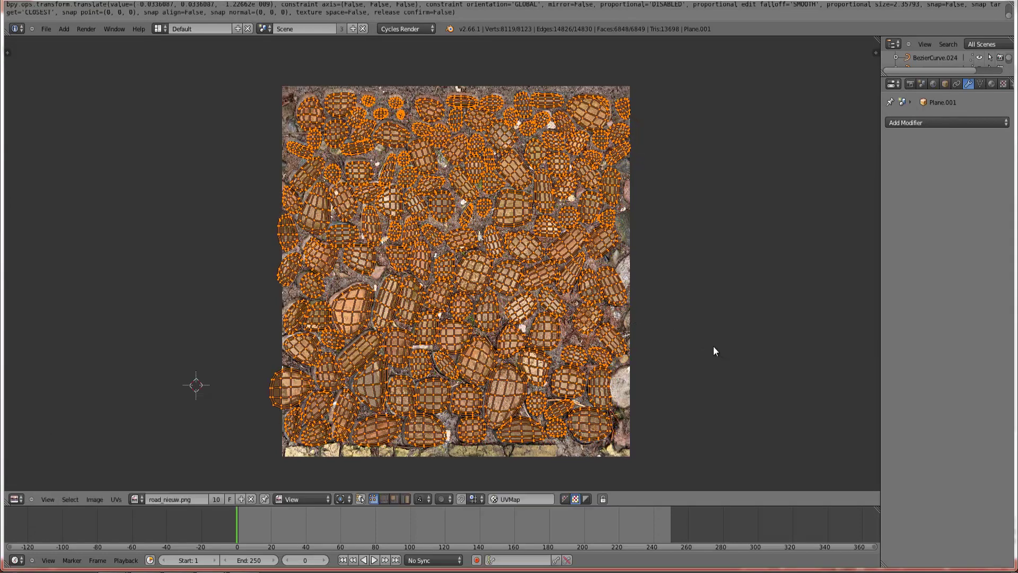
pyautogui.click(720, 349)
pyautogui.press('g')
pyautogui.click(718, 349)
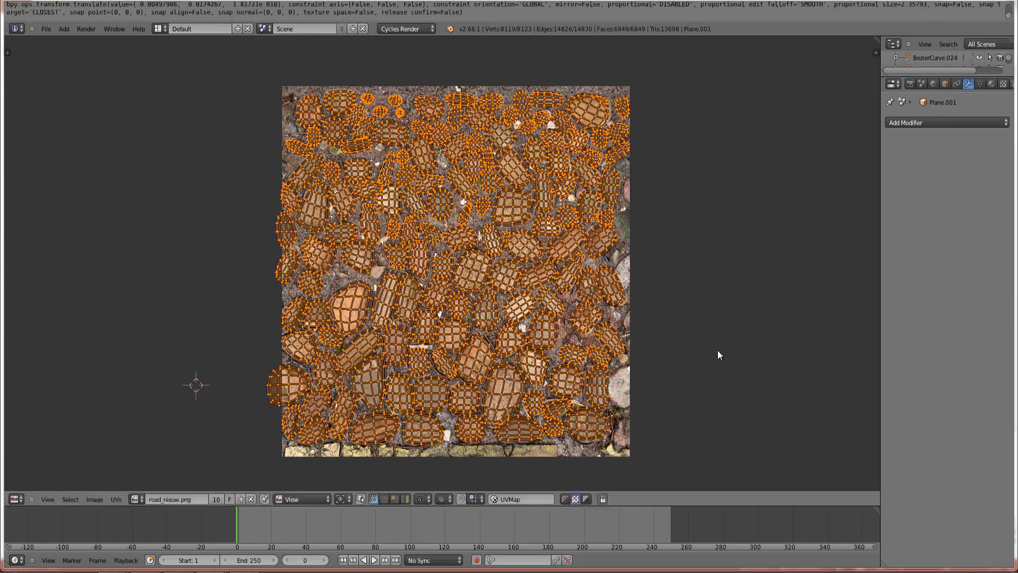
# - Check the stones' UVs up close near the photo's upper-right area and nudge them onto the photographed stones
pyautogui.scroll(3, 719, 354)
pyautogui.moveTo(625, 288); pyautogui.dragTo(519, 401, button='middle')
pyautogui.scroll(1, 519, 401)
pyautogui.moveTo(806, 278); pyautogui.dragTo(769, 347, button='middle')
pyautogui.scroll(1, 772, 356)
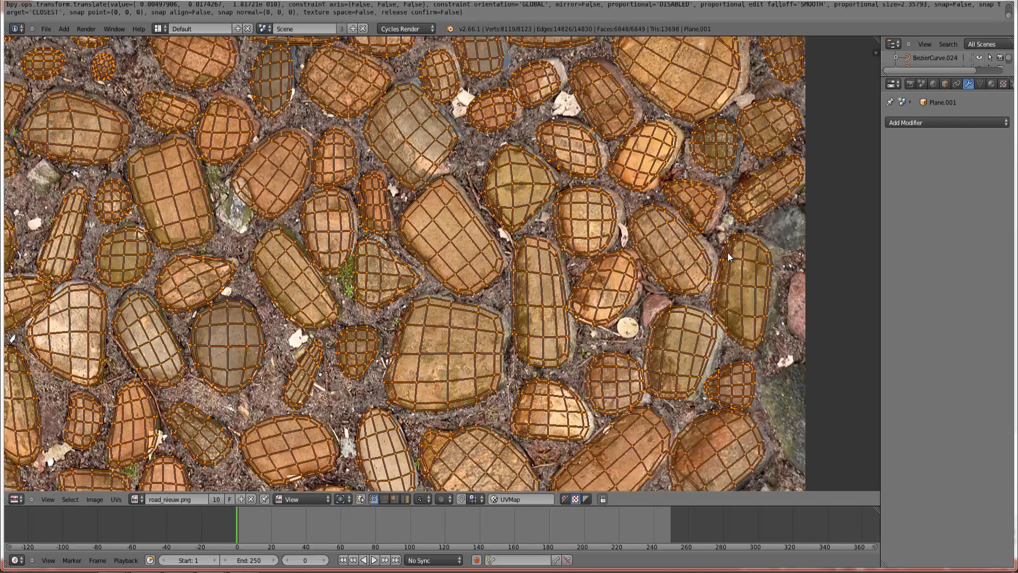
pyautogui.press('g')
pyautogui.click(781, 291)
# - Adjust the UVs' scale along X and reposition them to match the stones across the photo
pyautogui.press('s')
pyautogui.press('x')
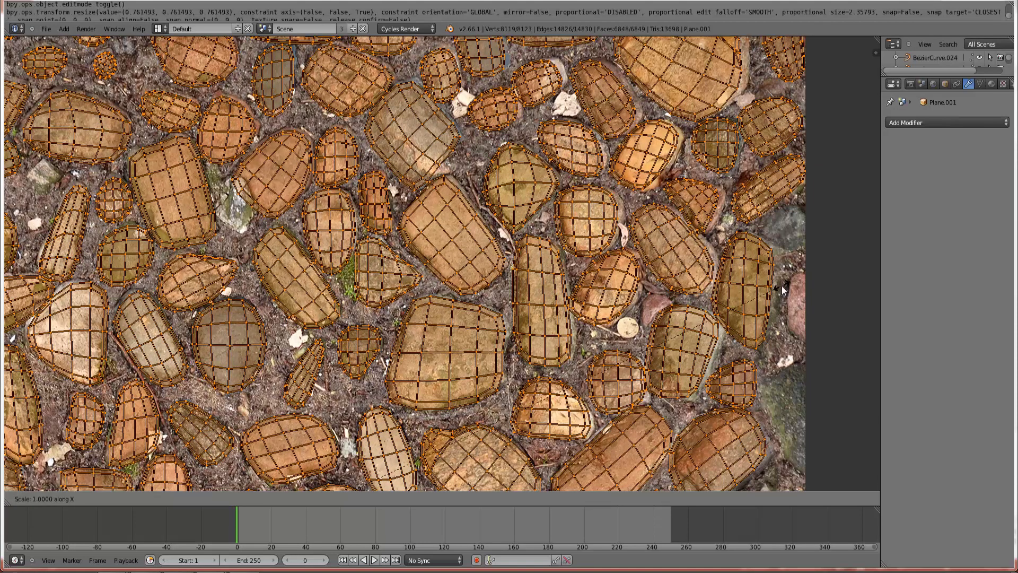
pyautogui.scroll(-2, 778, 291)
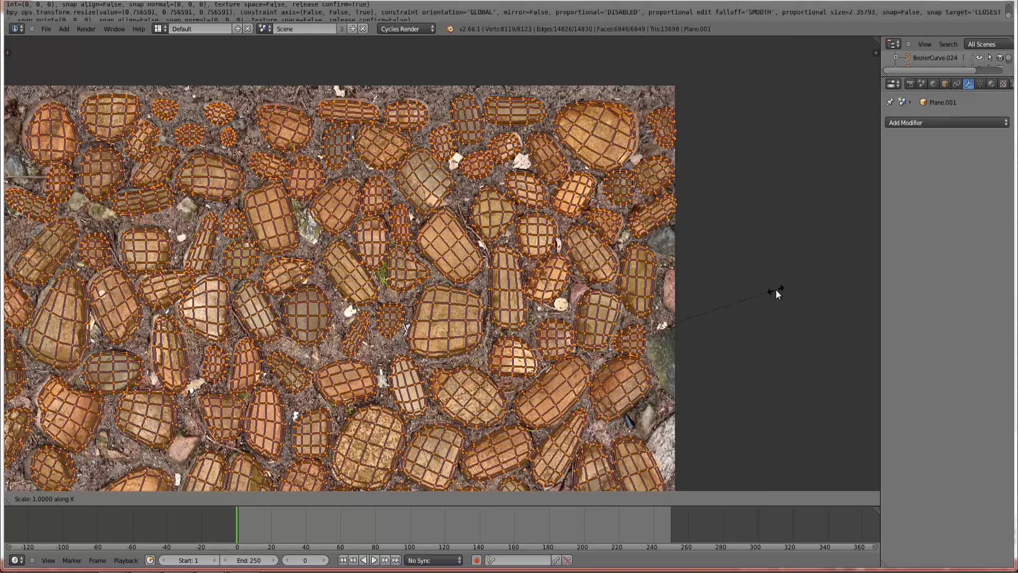
pyautogui.press('g')
pyautogui.click(780, 291)
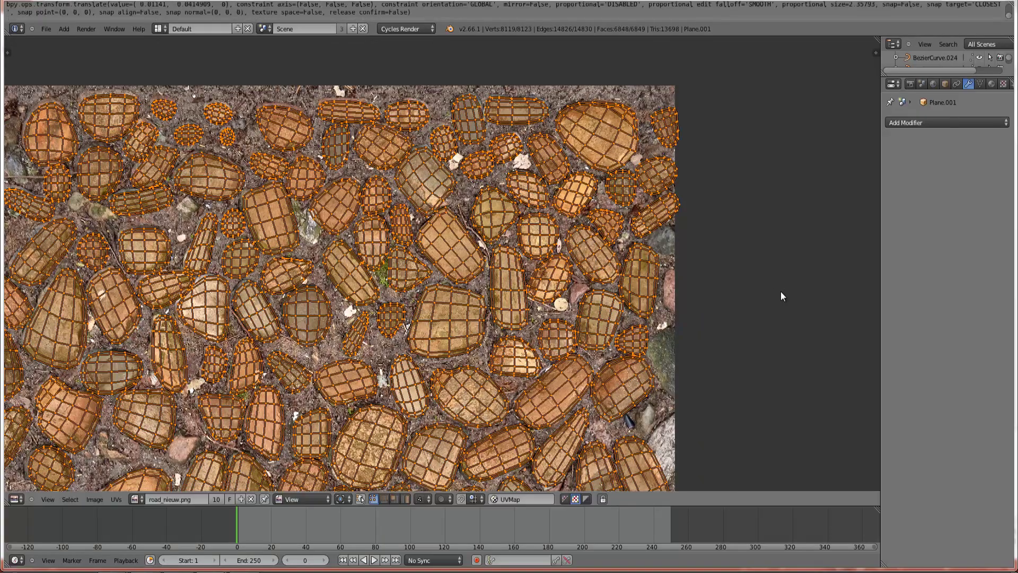
pyautogui.scroll(2, 780, 295)
pyautogui.press('s')
pyautogui.press('x')
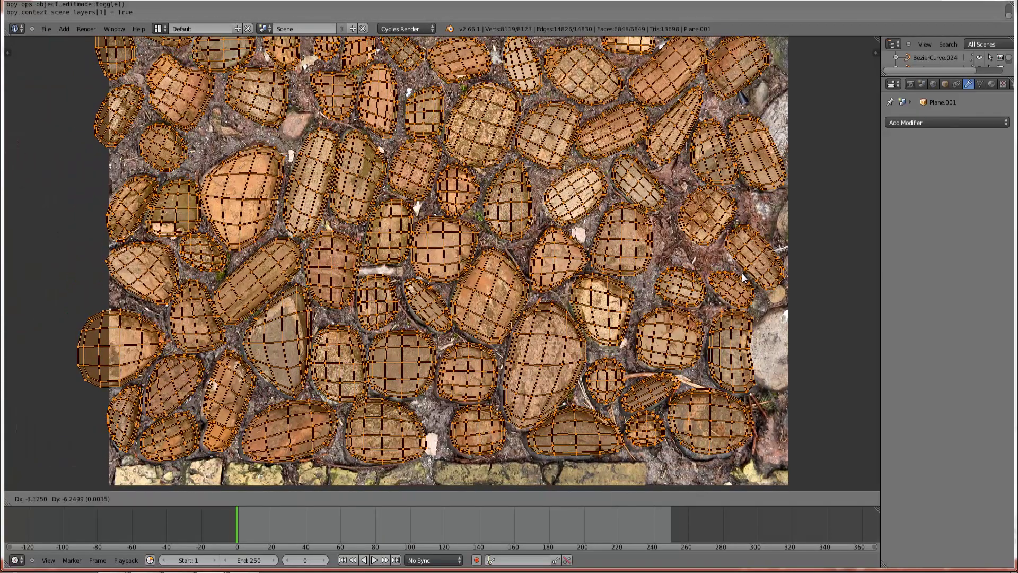
pyautogui.click(742, 277)
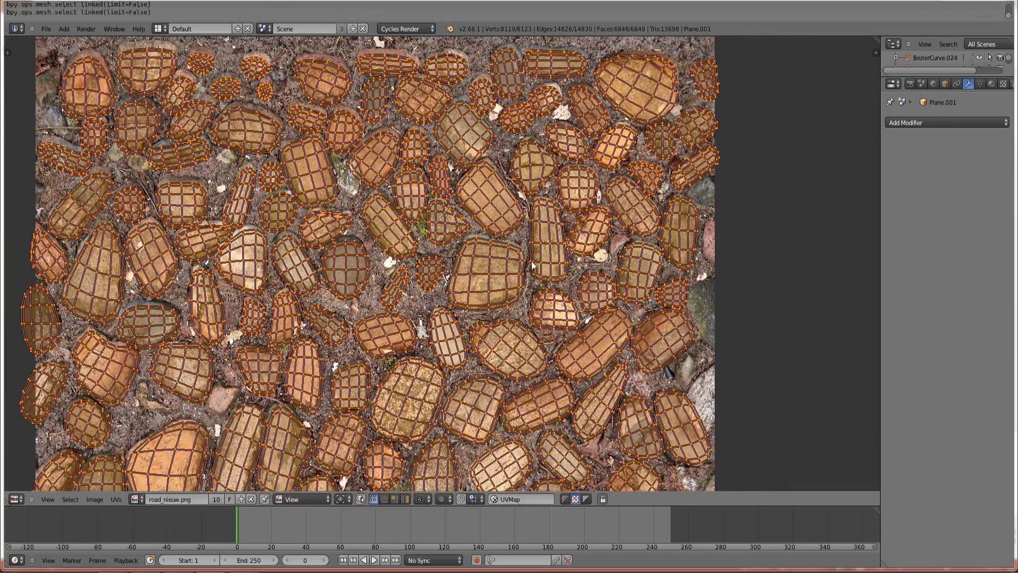
pyautogui.press('s')
pyautogui.rightClick(683, 282)
pyautogui.scroll(-1, 623, 299)
pyautogui.moveTo(691, 422); pyautogui.dragTo(683, 303, button='middle')
pyautogui.press('s')
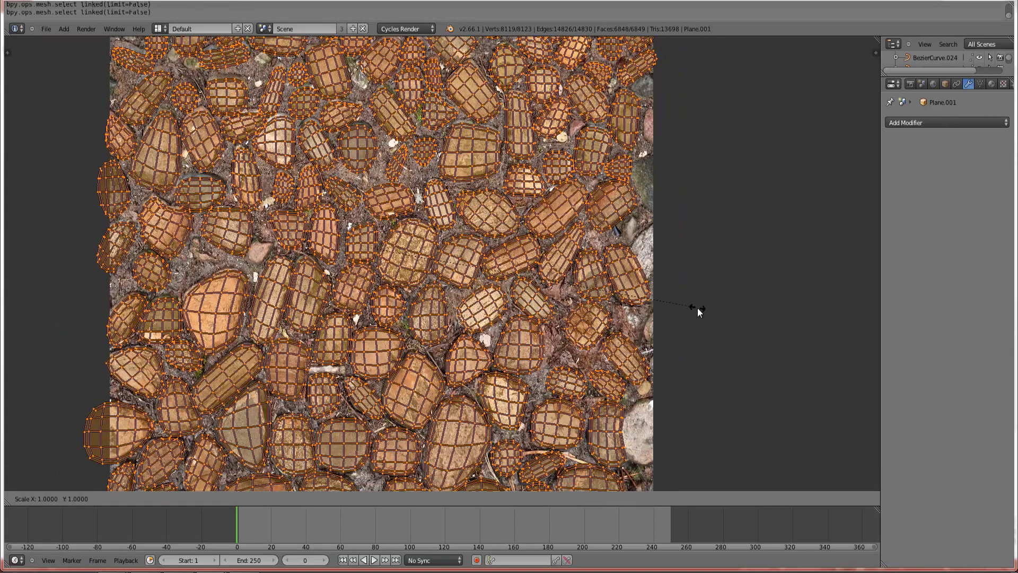
pyautogui.press('y')
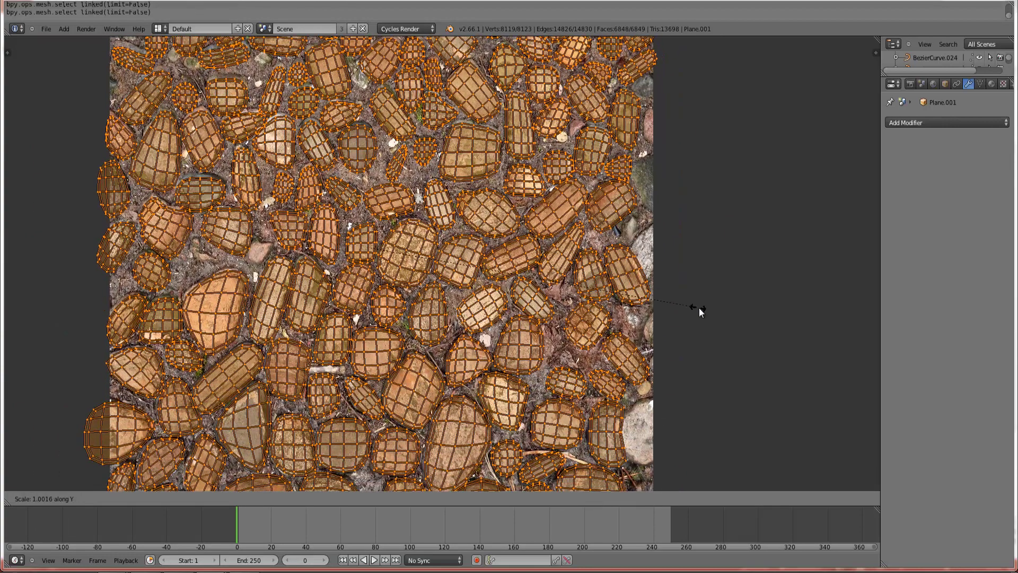
pyautogui.press('y')
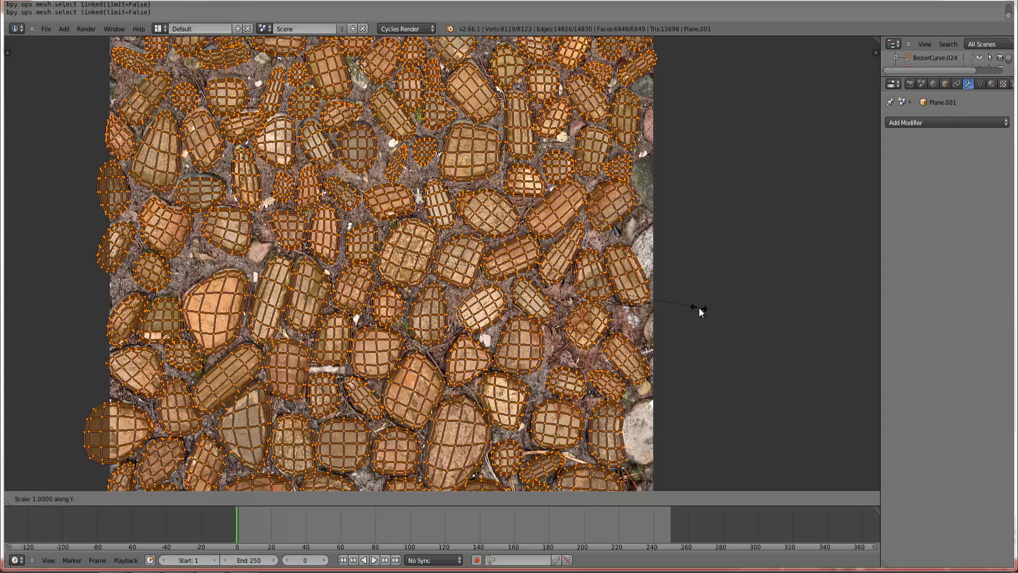
pyautogui.press('Escape')
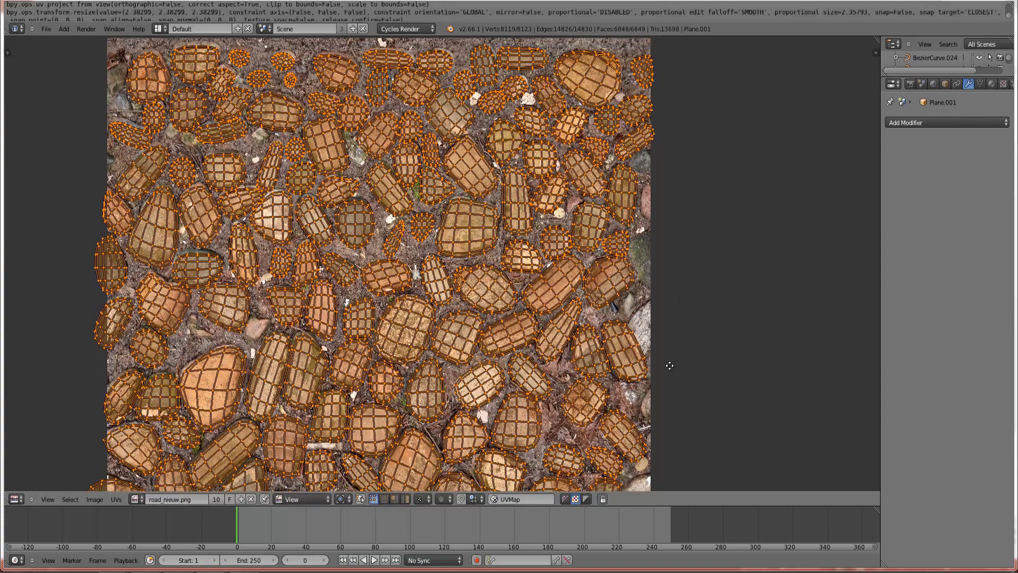
# - Compare the UVs with the photo's lower and upper stones, rotate them by a tiny angle and nudge them into place
pyautogui.moveTo(668, 364); pyautogui.dragTo(709, 214, button='middle')
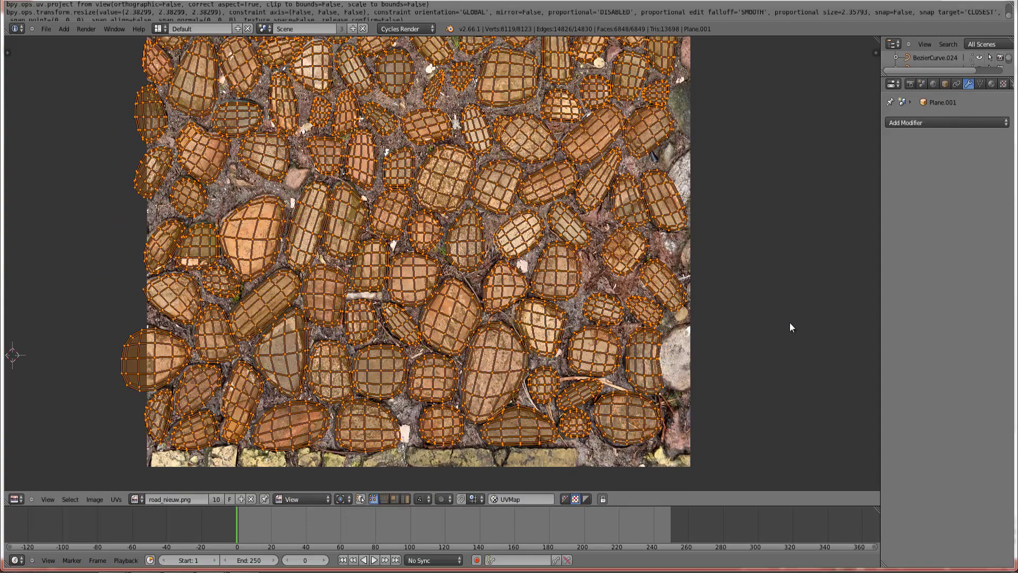
pyautogui.press('r')
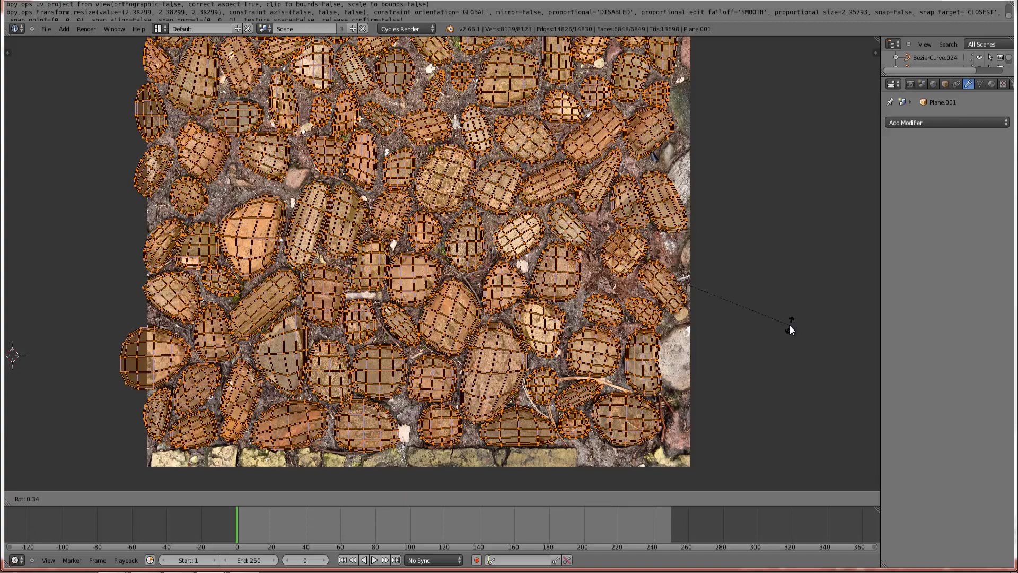
pyautogui.click(790, 326)
pyautogui.moveTo(722, 292); pyautogui.dragTo(723, 470, button='middle')
pyautogui.press('g')
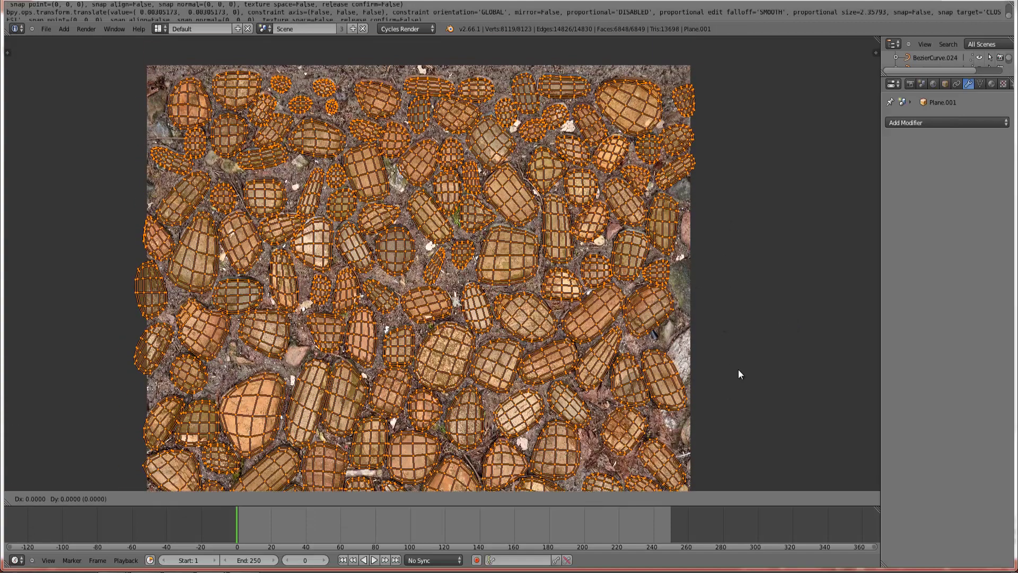
pyautogui.click(737, 370)
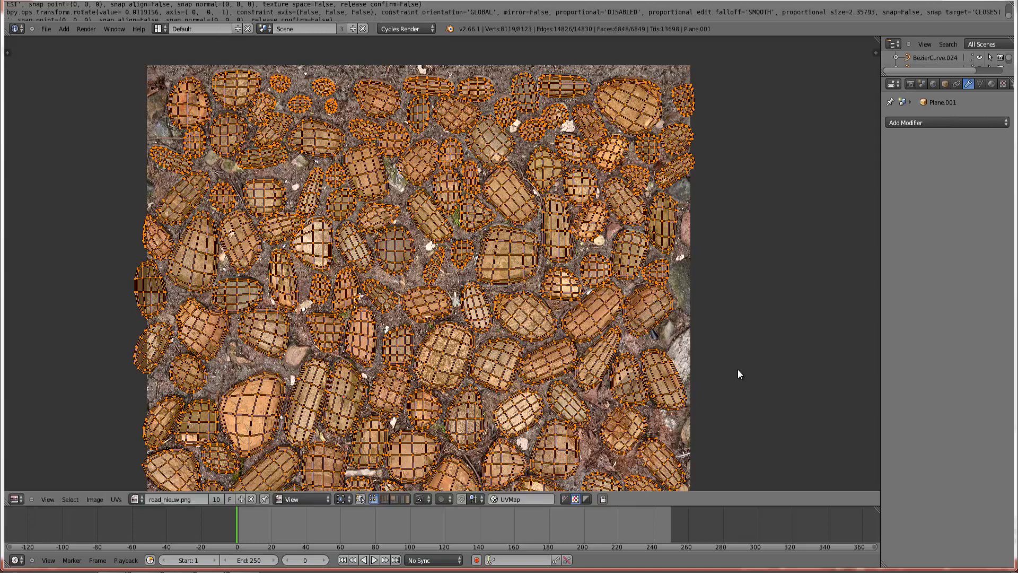
# - Return to the 3D View, leave Edit Mode and set the viewport shading to Texture
pyautogui.click(16, 498)
pyautogui.click(26, 489)
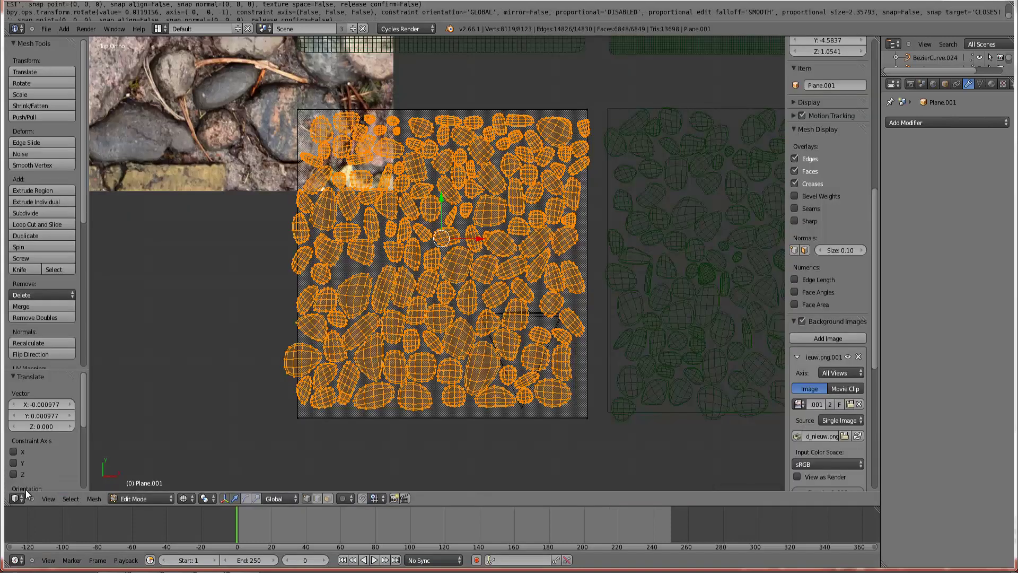
pyautogui.click(186, 499)
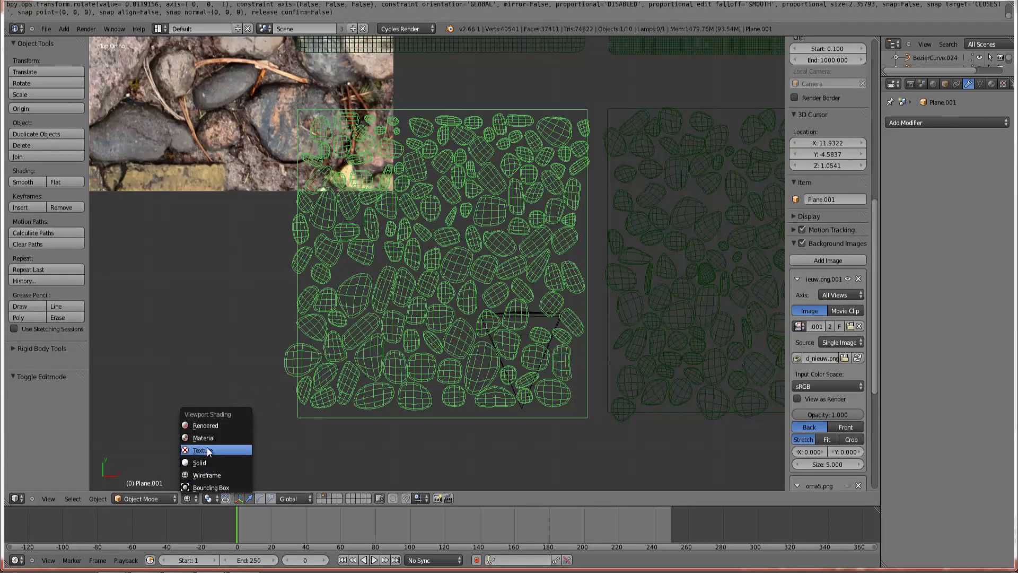
pyautogui.click(204, 449)
# - In Edit Mode, select the whole ground plane beneath the stones and unwrap it with Project From View
pyautogui.press('Tab')
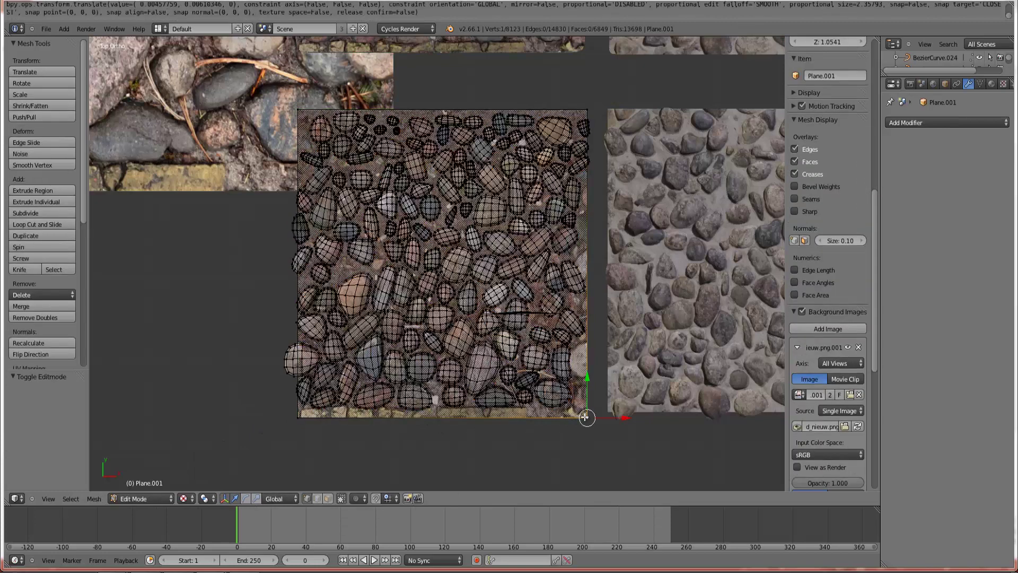
pyautogui.hotkey('ctrl', 'l')
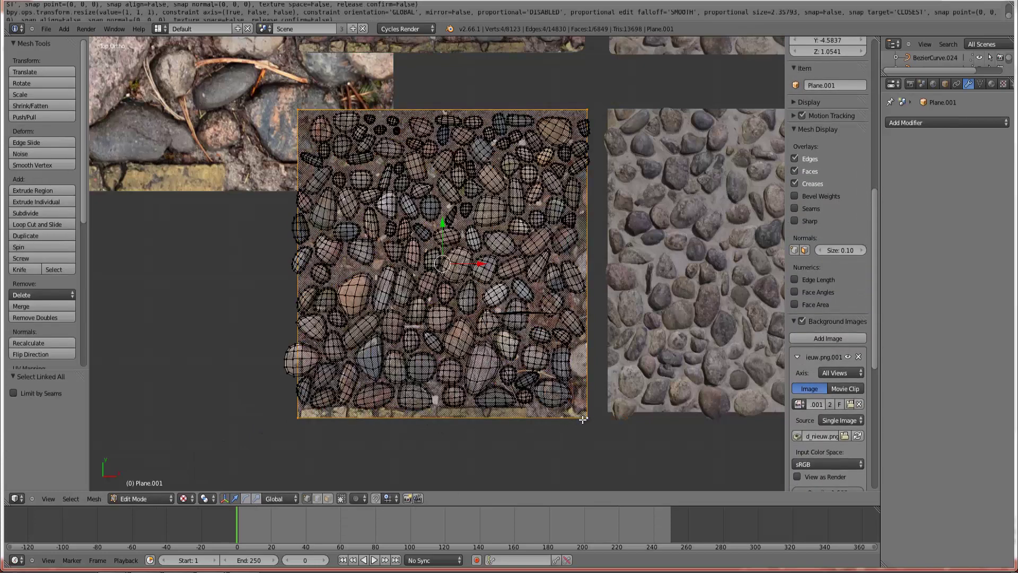
pyautogui.press('u')
pyautogui.click(567, 420)
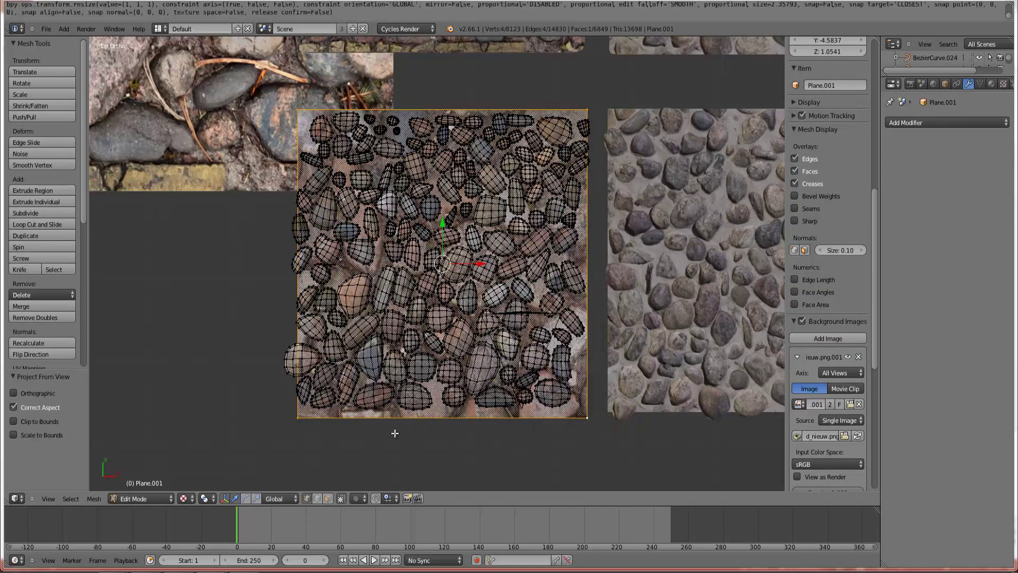
# - In the UV/Image Editor, scale the ground plane's UVs up to the photo's size and rotate them slightly to align
pyautogui.click(27, 498)
pyautogui.click(40, 423)
pyautogui.scroll(-4, 529, 350)
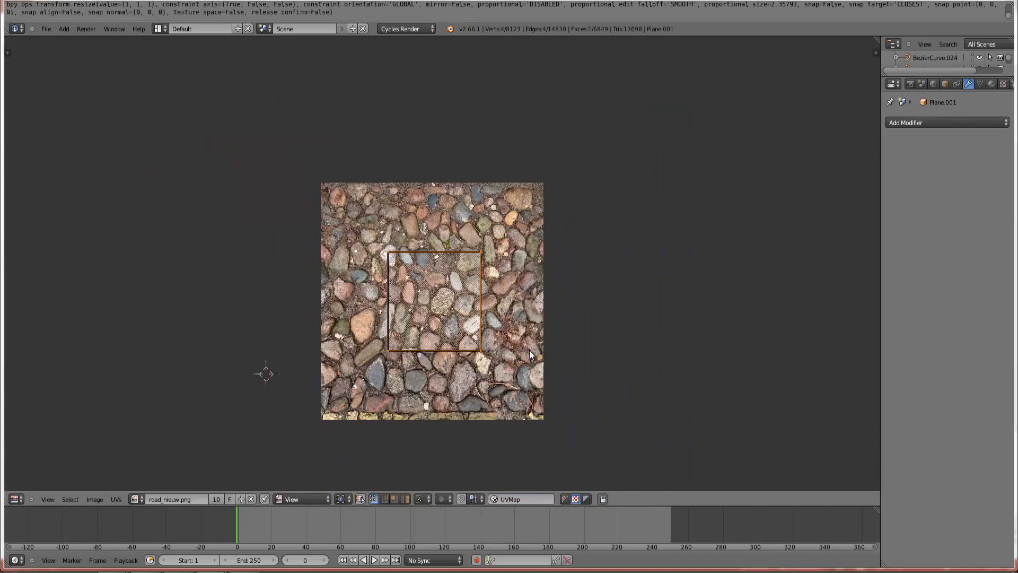
pyautogui.press('s')
pyautogui.click(683, 389)
pyautogui.press('r')
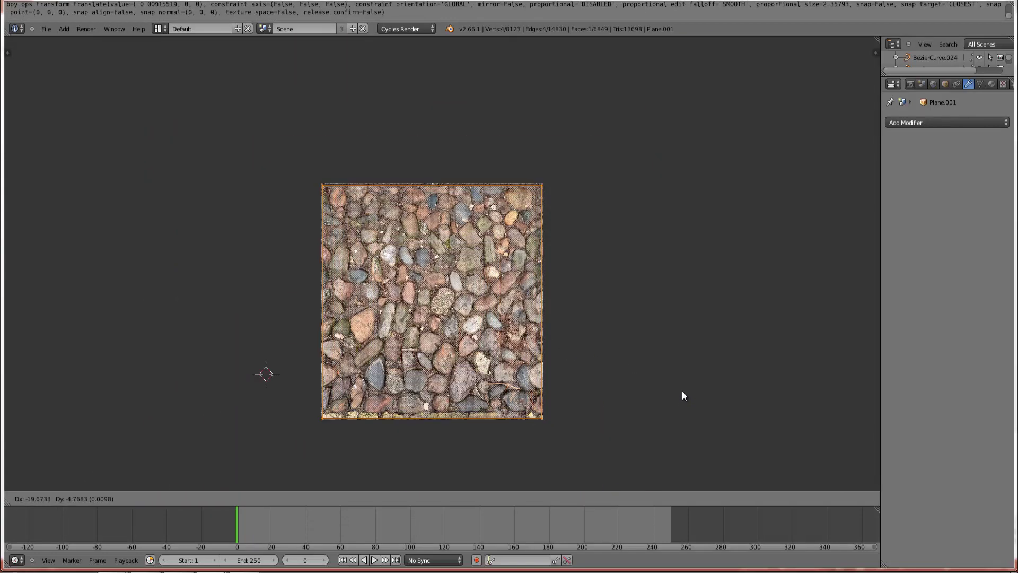
pyautogui.click(682, 390)
# - Fine-tune the ground plane's UVs by scaling and moving them so their outline matches the photo's edges
pyautogui.scroll(4, 568, 322)
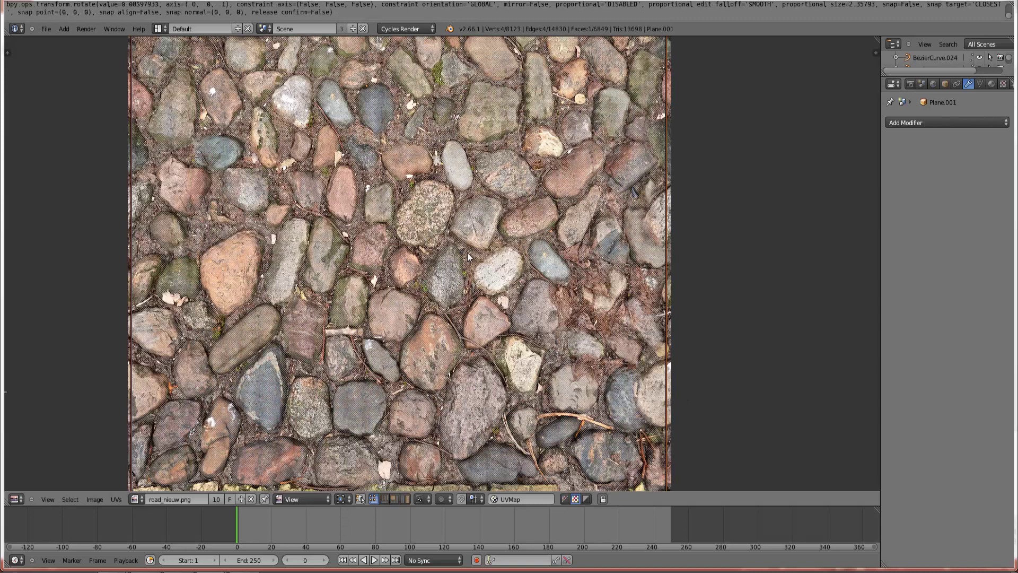
pyautogui.scroll(-2, 636, 301)
pyautogui.press('s')
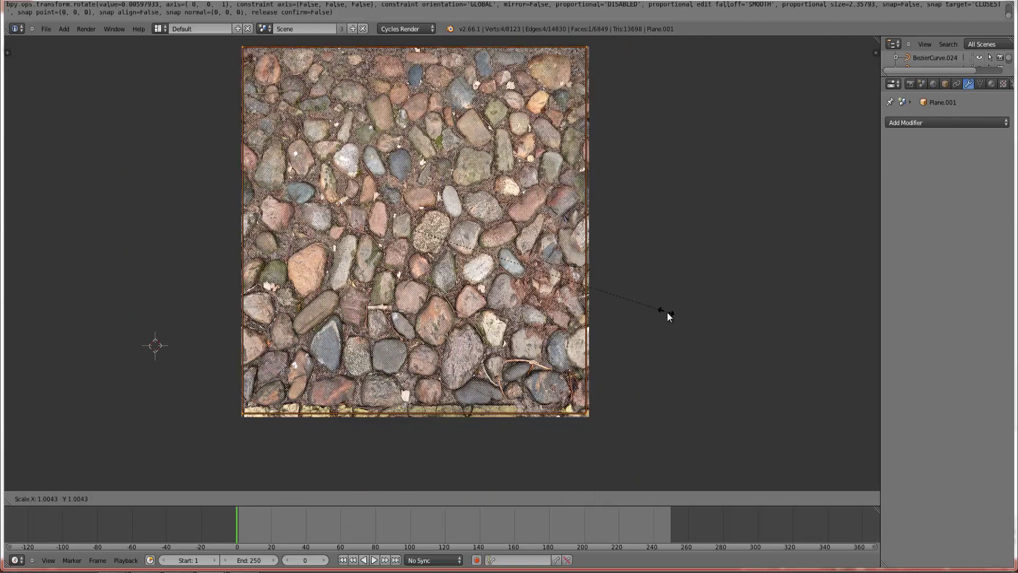
pyautogui.click(669, 313)
pyautogui.press('g')
pyautogui.click(669, 314)
pyautogui.press('s')
pyautogui.press('x')
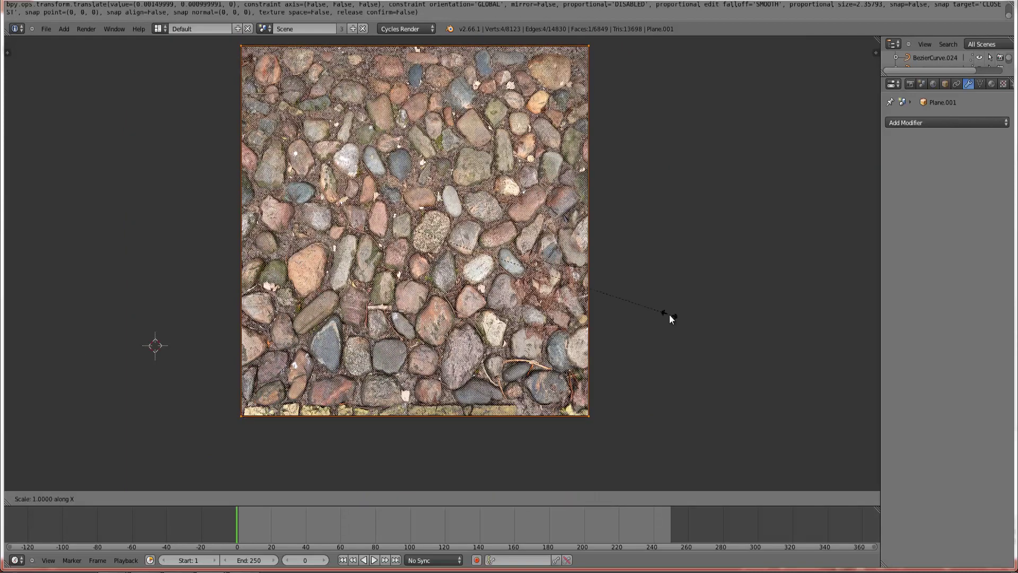
pyautogui.click(669, 314)
# - Return to the 3D View in Object Mode and examine the textured cobblestone tile at an angle
pyautogui.click(14, 499)
pyautogui.click(21, 490)
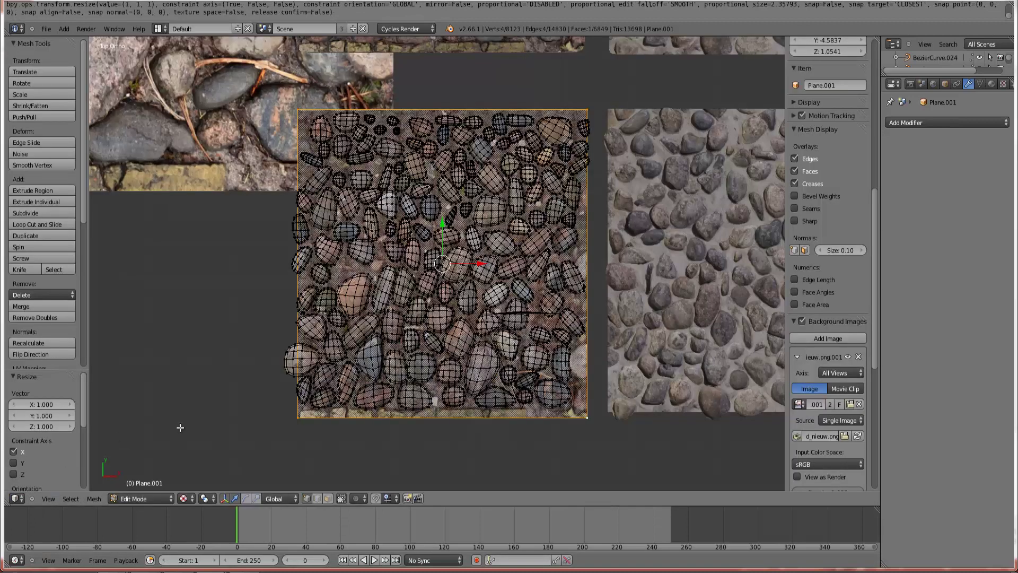
pyautogui.moveTo(336, 440); pyautogui.dragTo(357, 352, button='middle')
pyautogui.scroll(3, 361, 394)
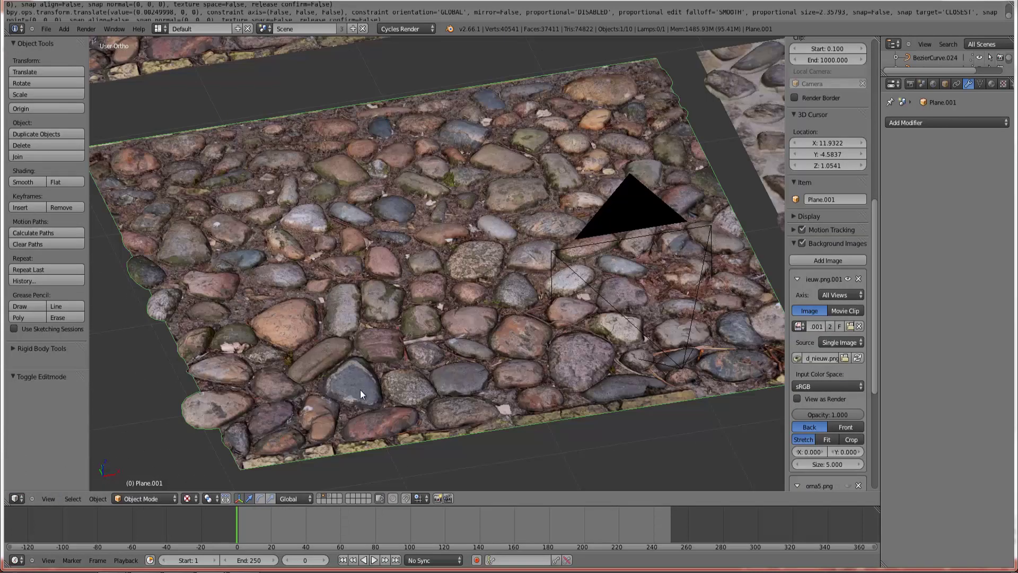
# - Preview the cobblestone tile in Rendered shading, examine its stones up close, and return to a wireframe top view
pyautogui.click(190, 498)
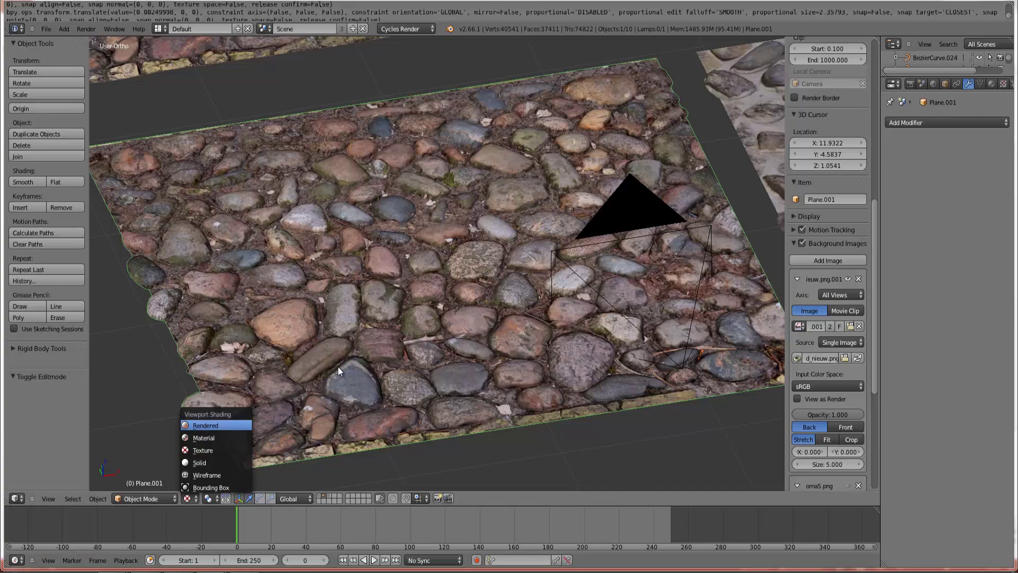
pyautogui.press('Return')
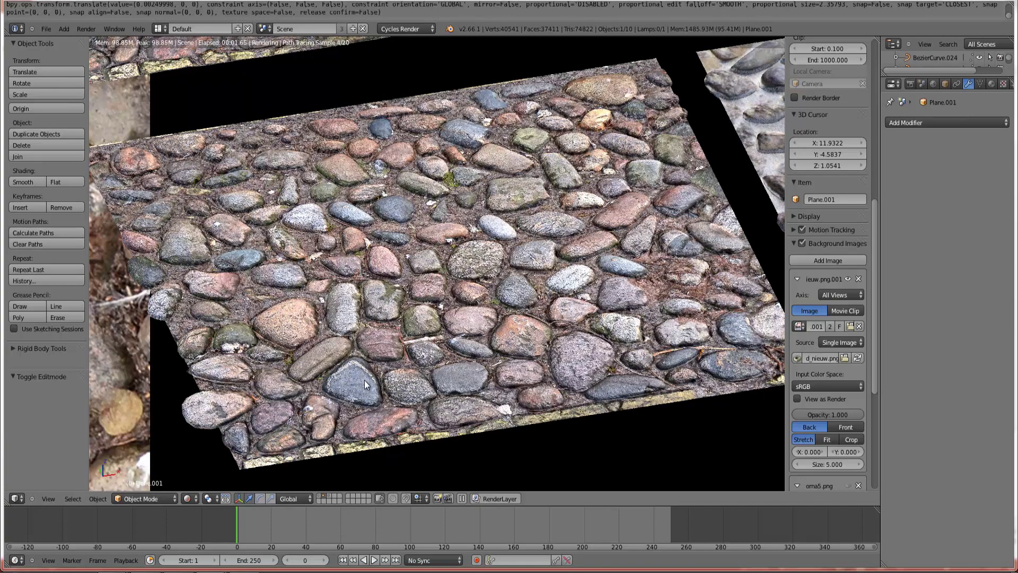
pyautogui.scroll(5, 377, 366)
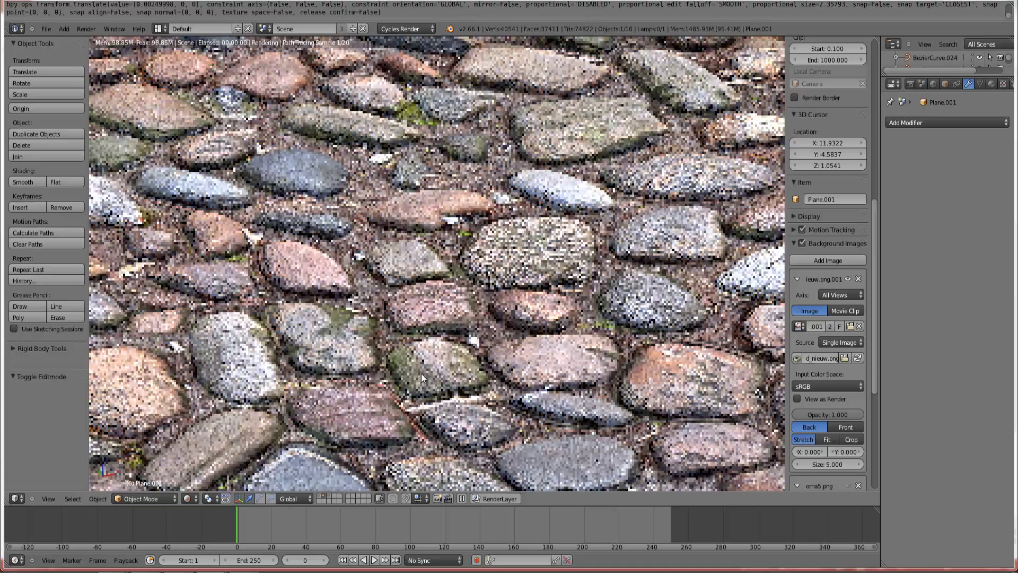
pyautogui.moveTo(421, 374); pyautogui.dragTo(431, 333, button='middle')
pyautogui.press('KP_7')
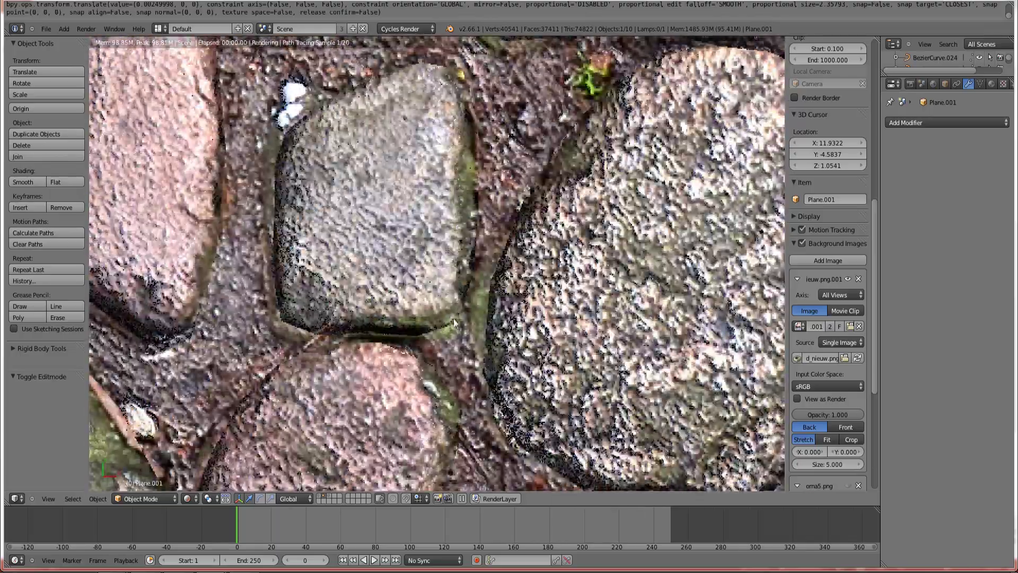
pyautogui.scroll(-6, 431, 333)
pyautogui.press('z')
pyautogui.scroll(-6, 445, 330)
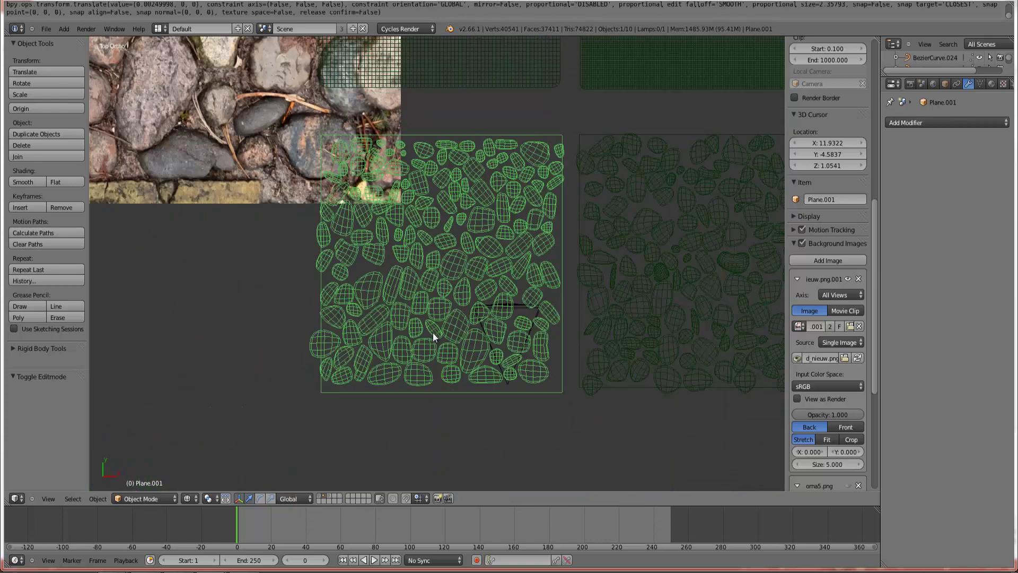
# - Switch the 3D View to the Node Editor and display the shader nodes of the road_tex_nieuw material
pyautogui.click(16, 498)
pyautogui.click(34, 379)
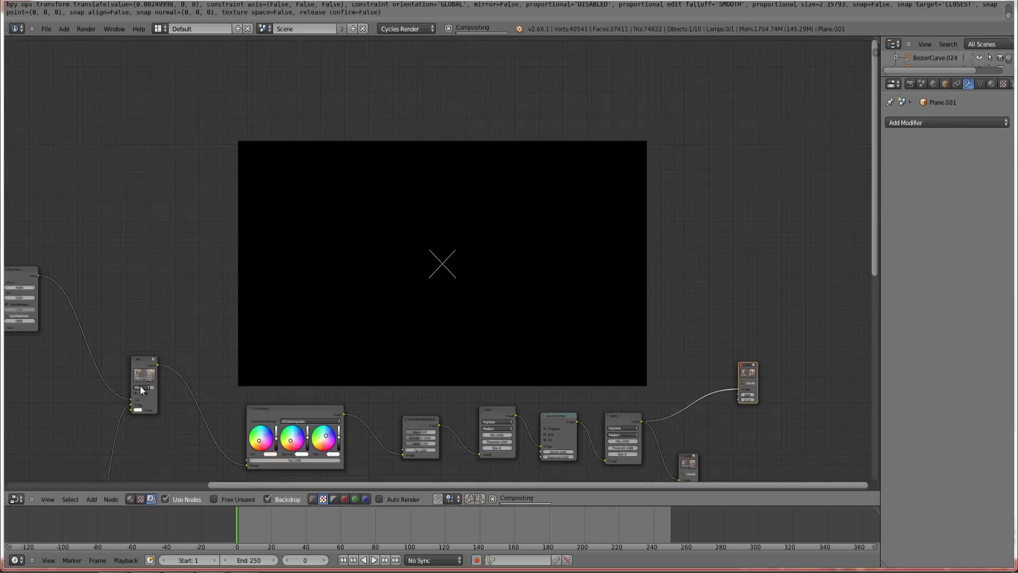
pyautogui.click(131, 499)
pyautogui.scroll(-7, 203, 433)
pyautogui.moveTo(270, 378); pyautogui.dragTo(491, 220, button='middle')
pyautogui.scroll(3, 398, 402)
pyautogui.scroll(3, 398, 402)
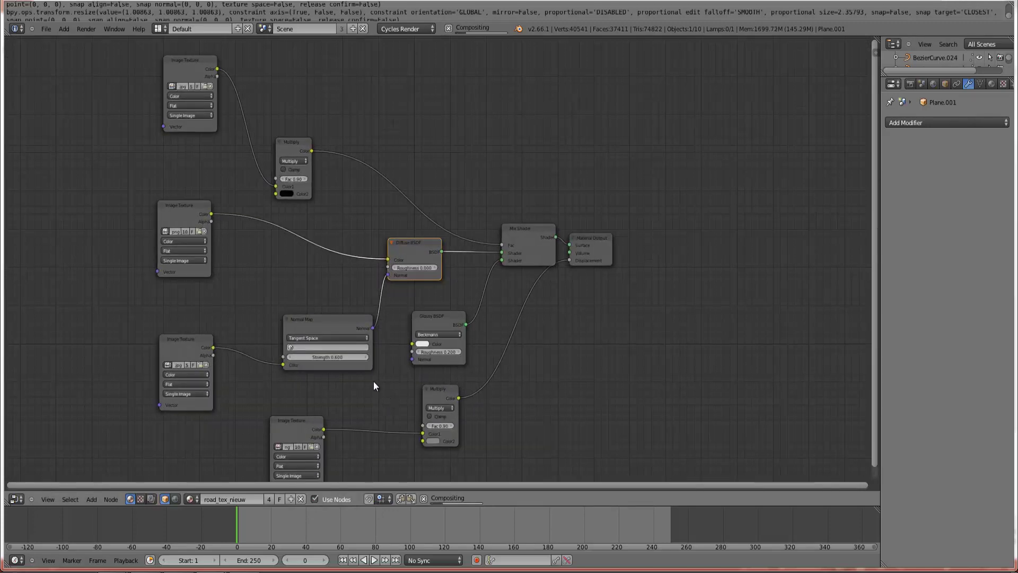
pyautogui.moveTo(270, 273); pyautogui.dragTo(338, 212, button='middle')
pyautogui.scroll(4, 357, 269)
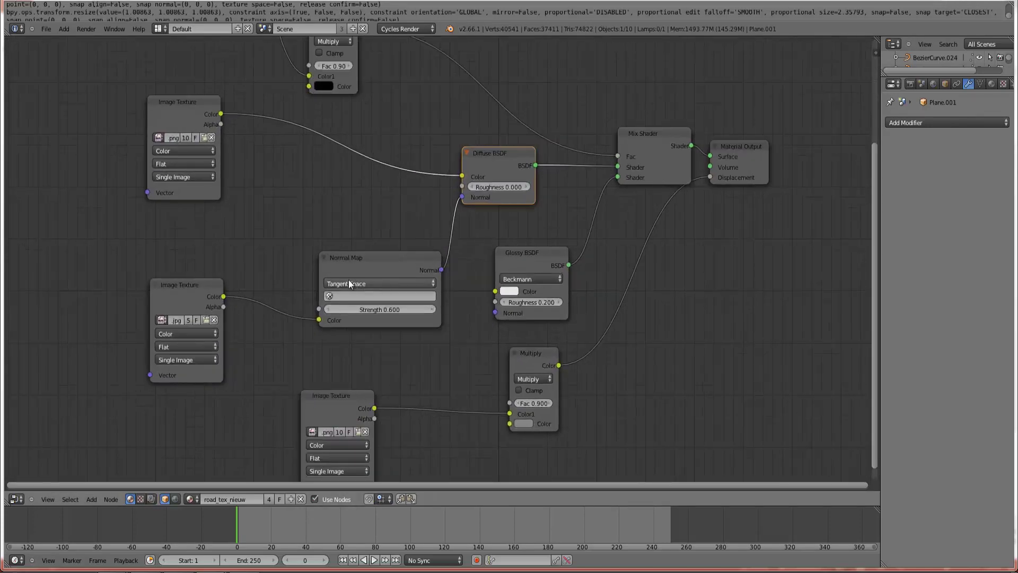
# - Rearrange the Diffuse BSDF, Normal Map and normal Image Texture nodes so their connections are spread out more clearly
pyautogui.scroll(-2, 444, 222)
pyautogui.moveTo(469, 196); pyautogui.dragTo(465, 194)
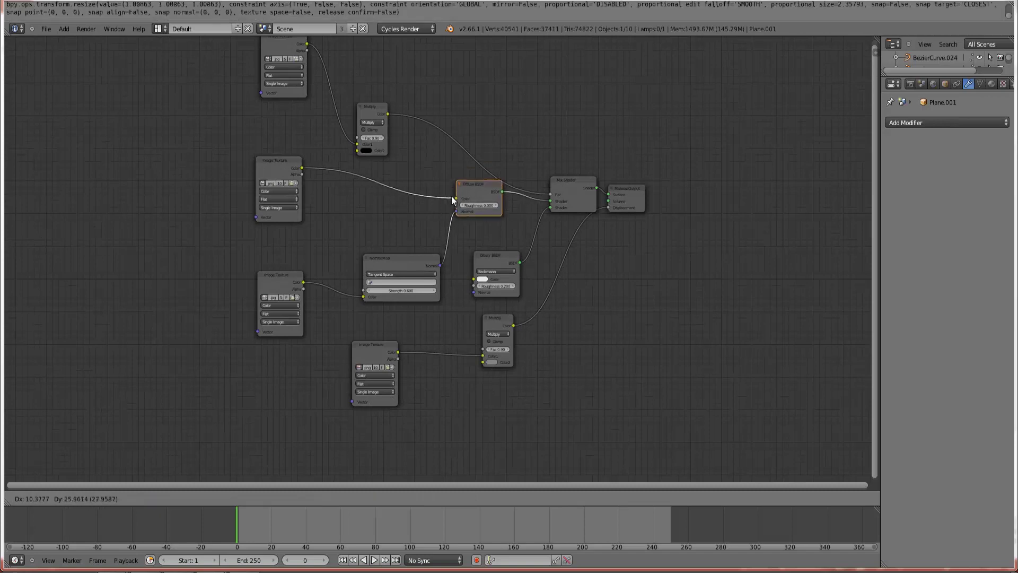
pyautogui.moveTo(281, 278); pyautogui.dragTo(211, 307)
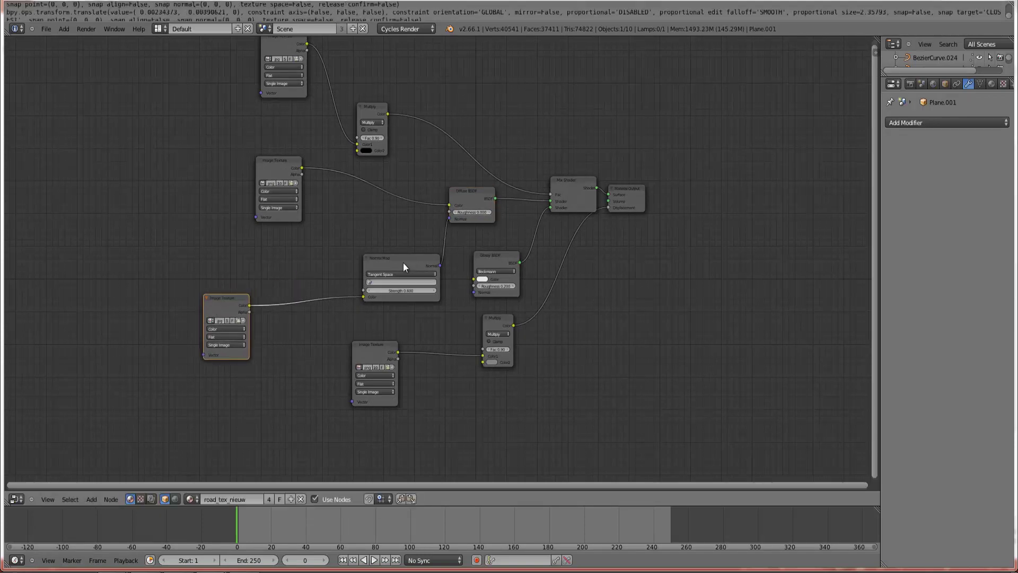
pyautogui.moveTo(403, 262); pyautogui.dragTo(386, 250)
pyautogui.scroll(3, 233, 326)
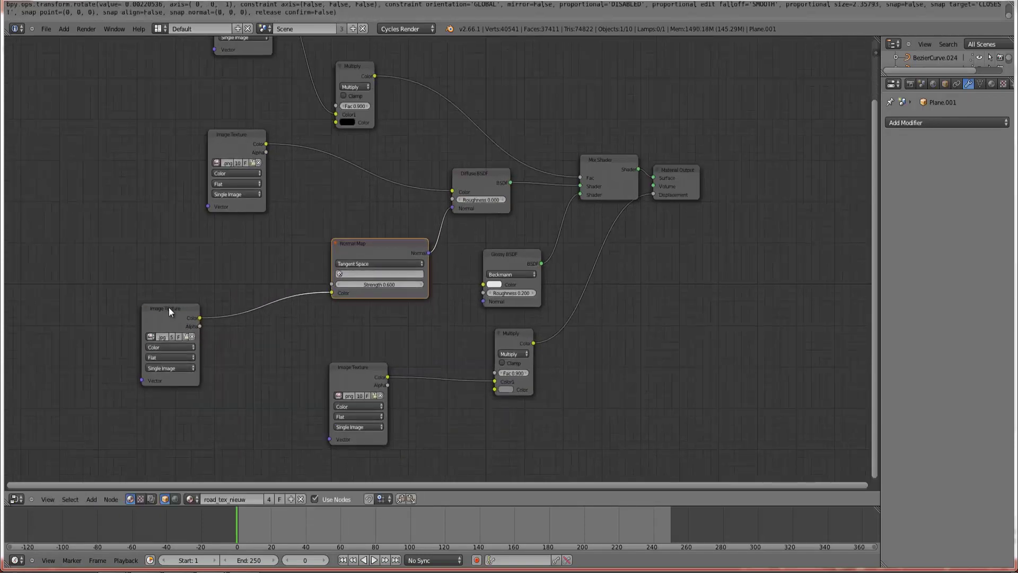
pyautogui.moveTo(168, 307); pyautogui.dragTo(171, 296)
# - Browse the tutorial_37 folder as thumbnails from the normal Image Texture node to view the road_nieuw maps
pyautogui.click(187, 326)
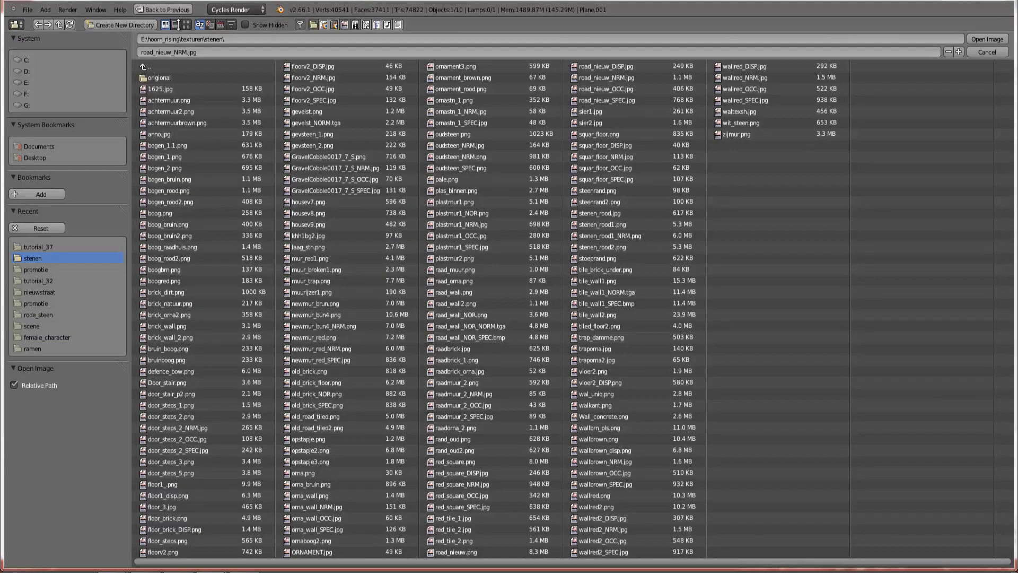
pyautogui.click(51, 245)
pyautogui.click(187, 25)
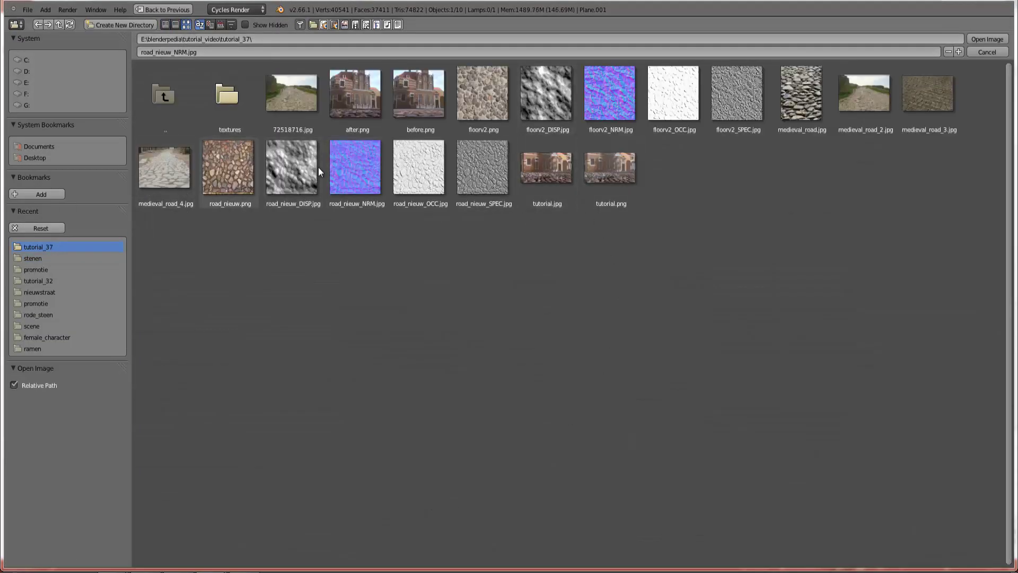
pyautogui.click(986, 39)
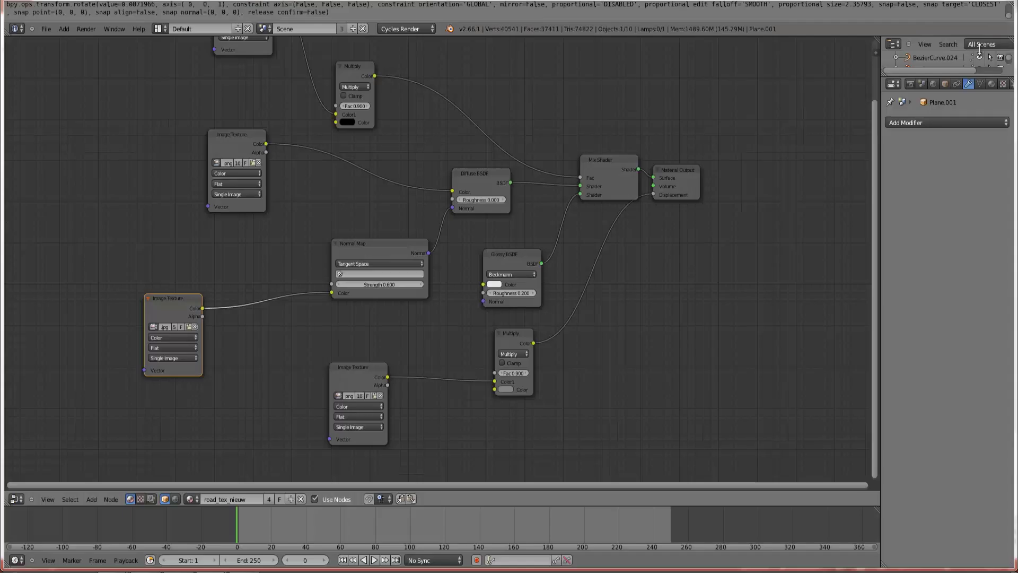
# - Try different strengths on the Normal Map node and set it back to 0.600
pyautogui.click(343, 286)
pyautogui.click(341, 286)
pyautogui.click(417, 284)
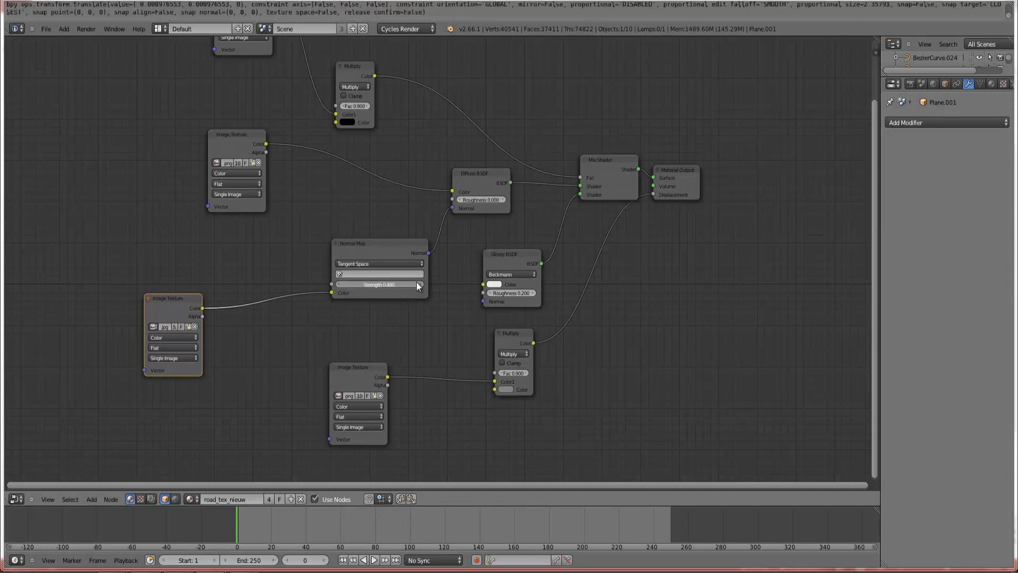
pyautogui.click(417, 284)
pyautogui.click(416, 284)
pyautogui.click(344, 285)
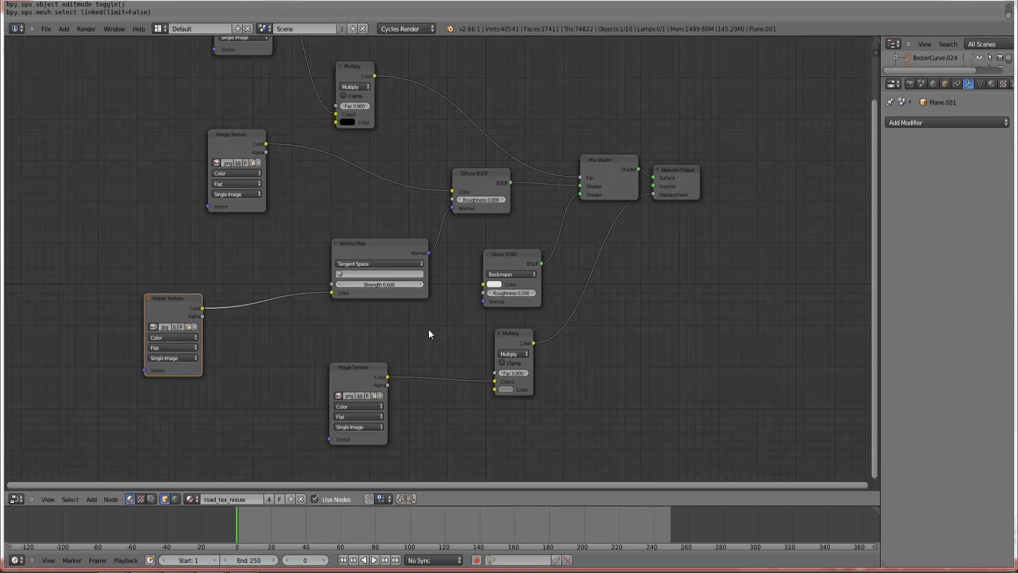
# - From the displacement Image Texture node, view the tutorial_37 image thumbnails and leave the file browser without loading a file
pyautogui.click(364, 379)
pyautogui.moveTo(413, 426); pyautogui.dragTo(404, 361, button='middle')
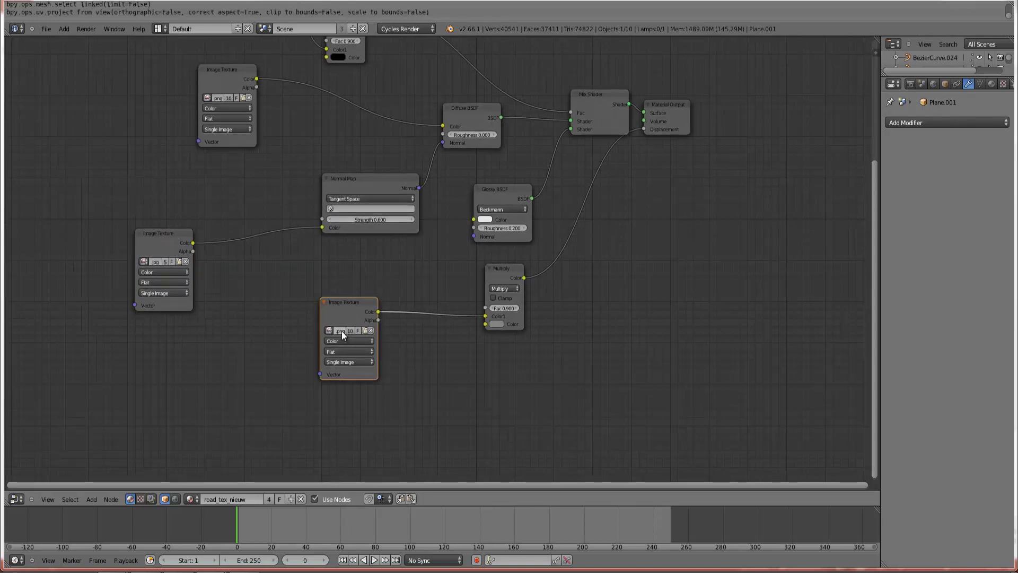
pyautogui.click(365, 330)
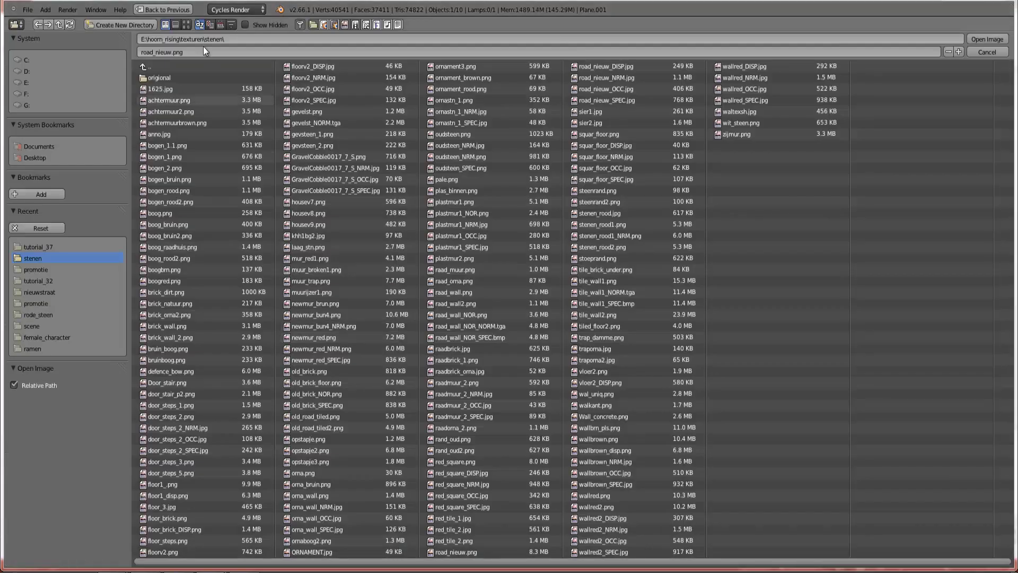
pyautogui.click(42, 247)
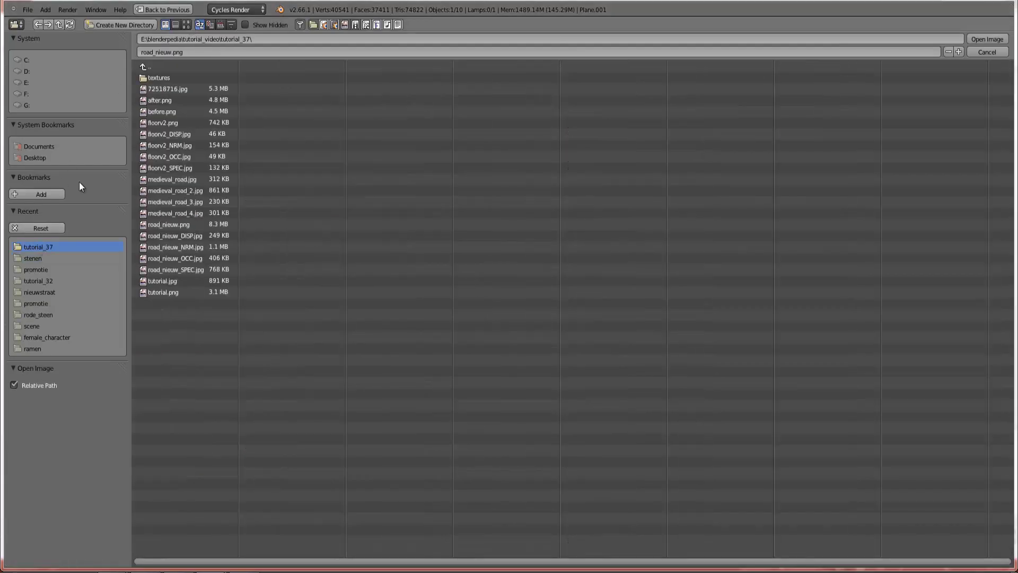
pyautogui.click(187, 24)
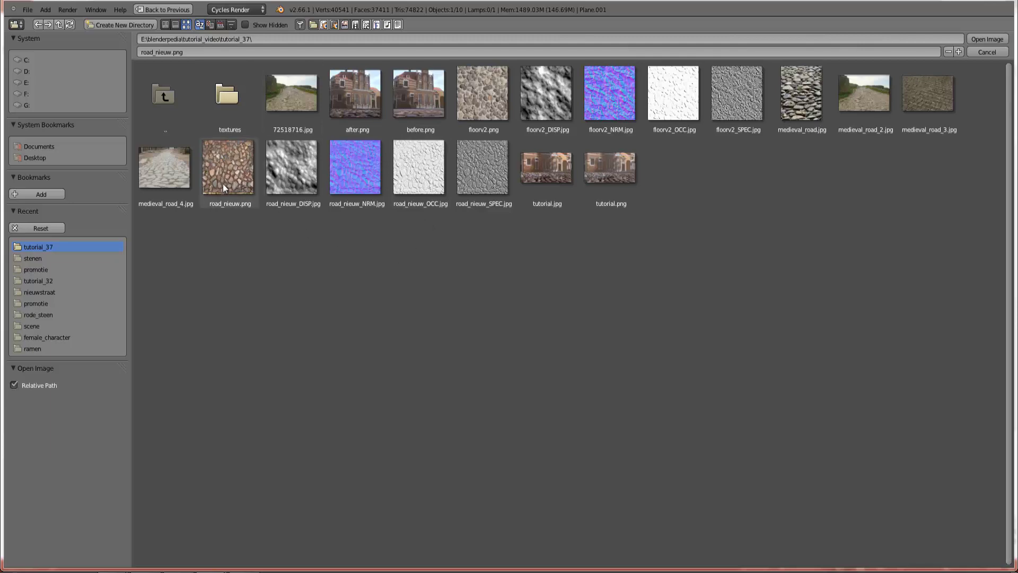
pyautogui.click(1005, 54)
# - Move the Normal Map and Glossy BSDF nodes farther from the Mix Shader to open up the node tree
pyautogui.scroll(2, 570, 354)
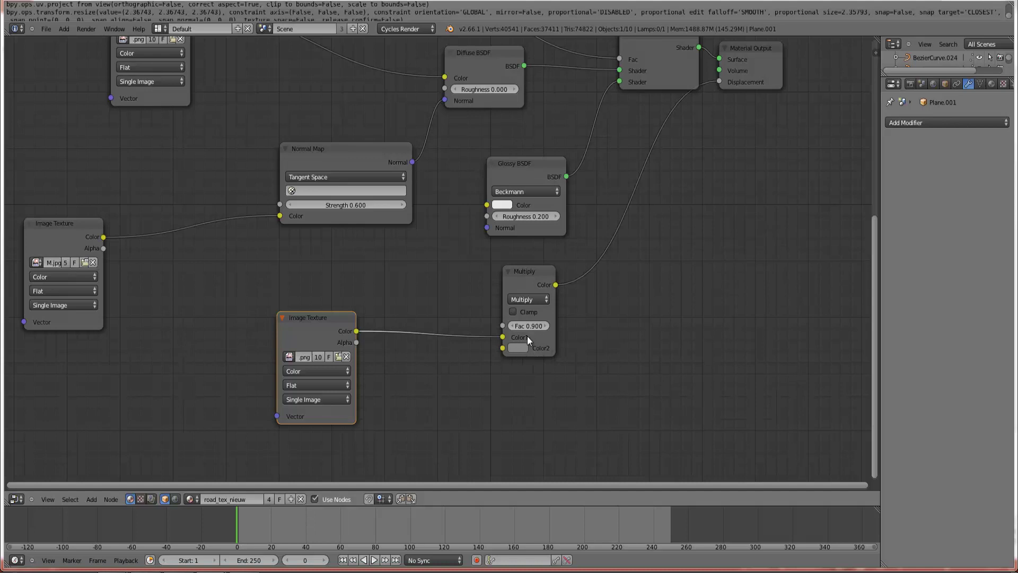
pyautogui.moveTo(485, 325); pyautogui.dragTo(543, 476, button='middle')
pyautogui.scroll(-4, 457, 314)
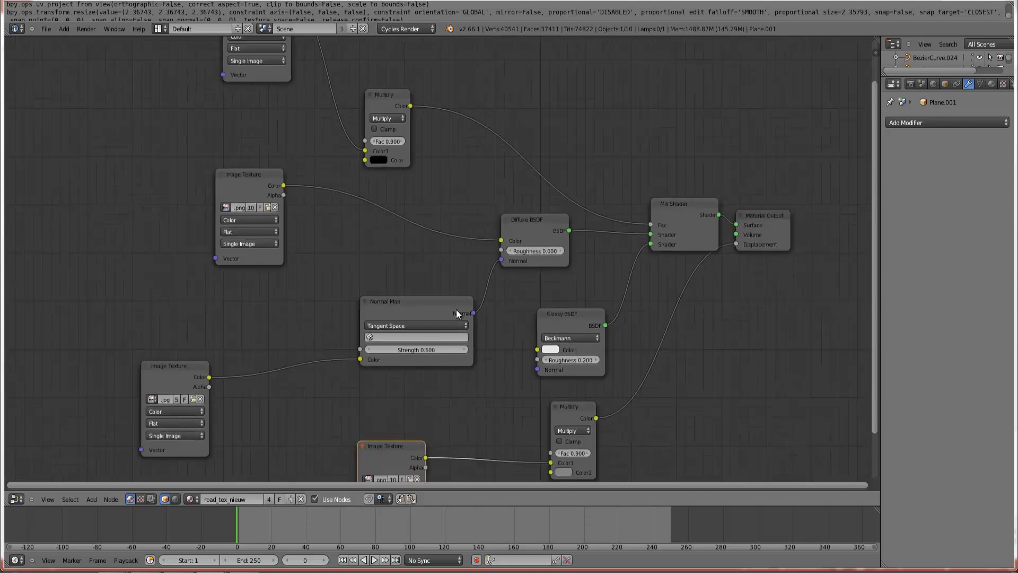
pyautogui.moveTo(407, 282); pyautogui.dragTo(364, 316, button='middle')
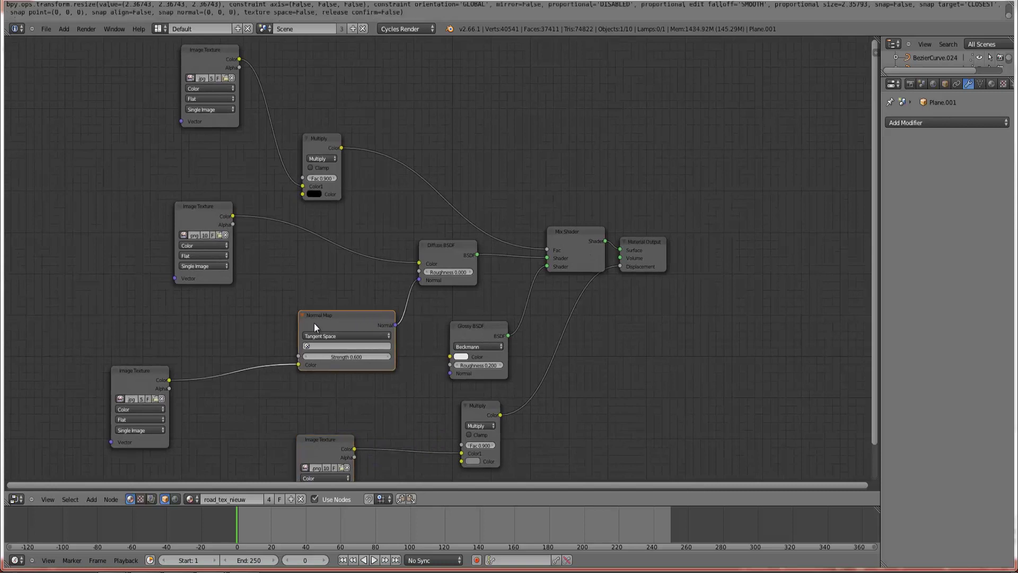
pyautogui.moveTo(314, 323); pyautogui.dragTo(249, 318)
pyautogui.moveTo(444, 329); pyautogui.dragTo(385, 329)
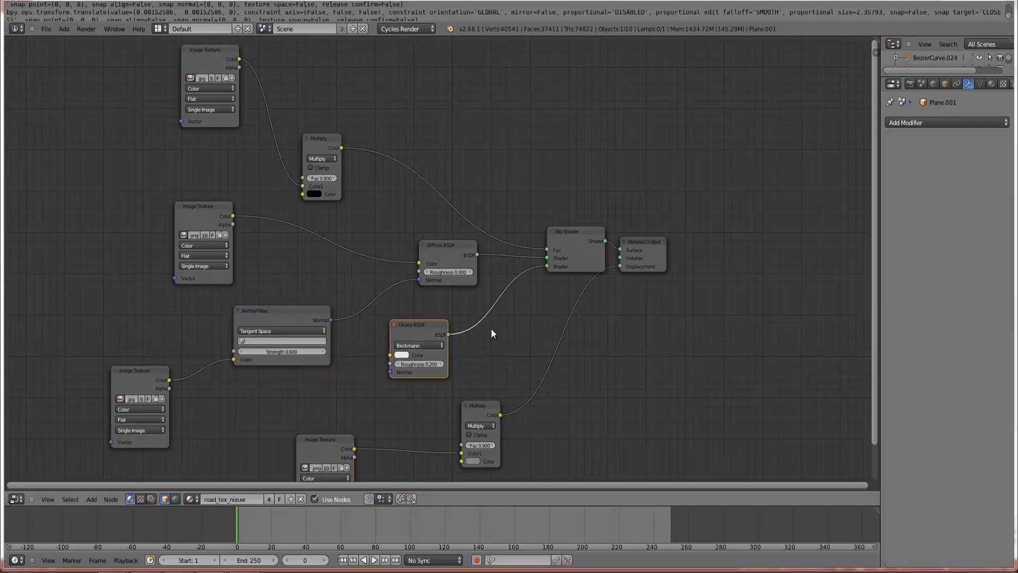
# - Nudge the Glossy BSDF node slightly and shift the Mix Shader closer to the two BSDF nodes
pyautogui.moveTo(538, 317); pyautogui.dragTo(523, 280, button='middle')
pyautogui.scroll(5, 498, 330)
pyautogui.moveTo(446, 332); pyautogui.dragTo(394, 379, button='middle')
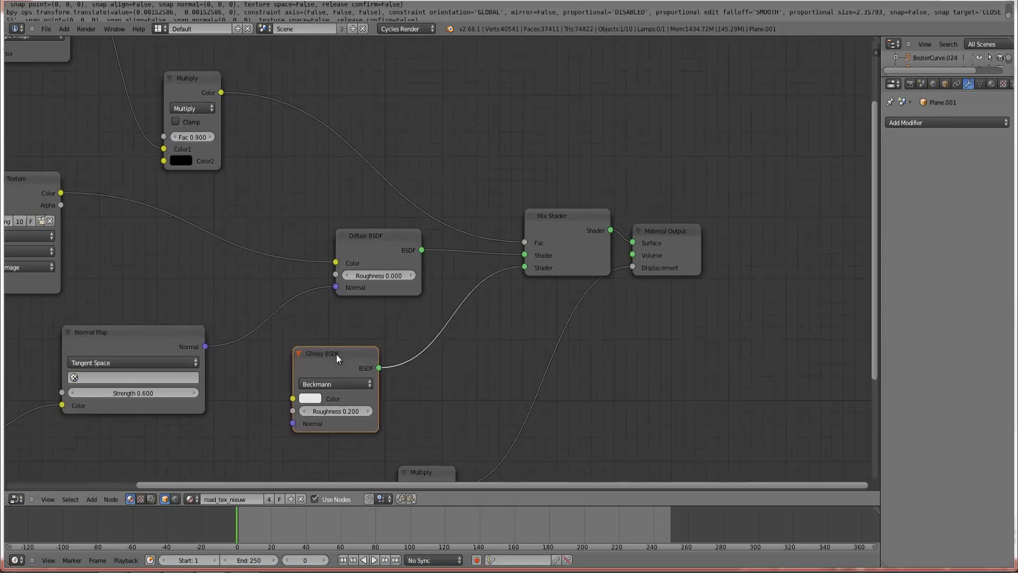
pyautogui.moveTo(336, 354); pyautogui.dragTo(339, 364)
pyautogui.moveTo(550, 219); pyautogui.dragTo(530, 221)
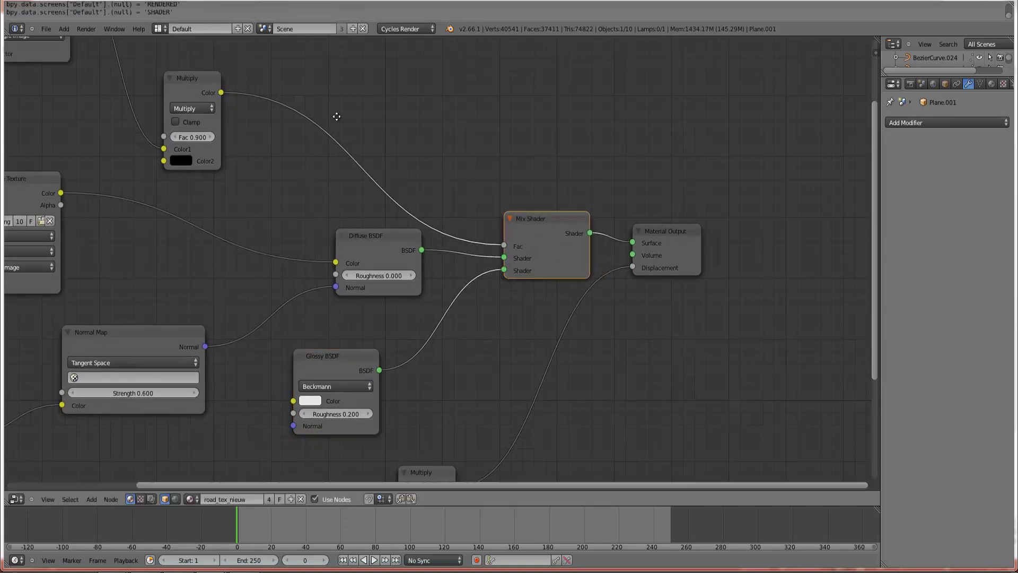
# - Raise the Multiply node that feeds the Mix Shader's Fac input and set its Fac to 1.0
pyautogui.moveTo(336, 116); pyautogui.dragTo(527, 306, button='middle')
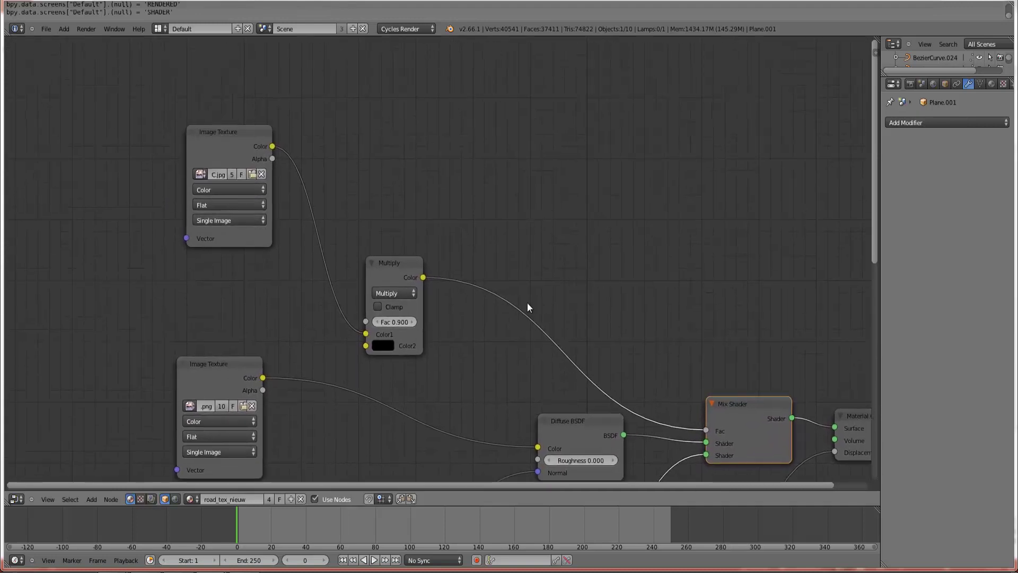
pyautogui.click(239, 137)
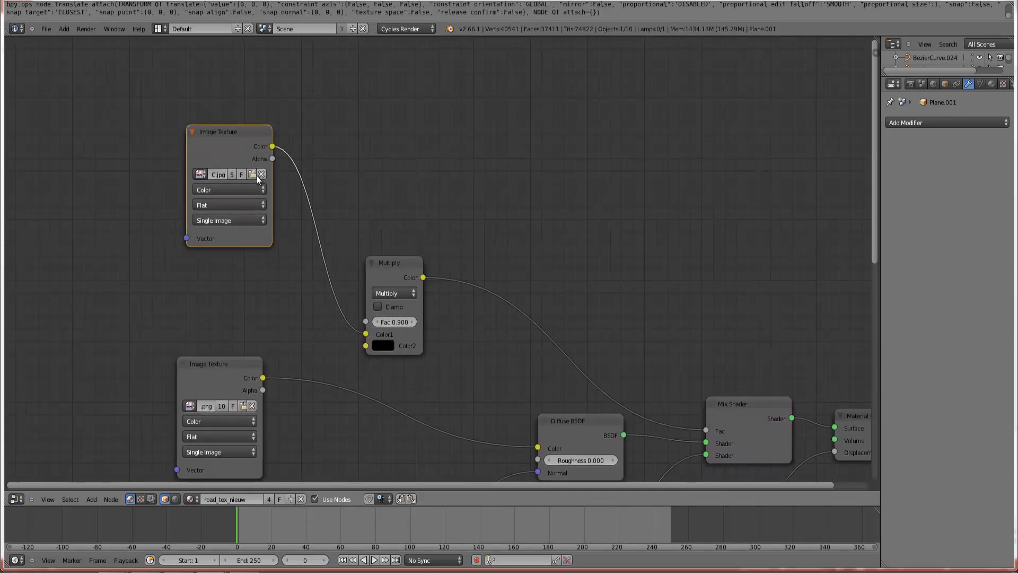
pyautogui.moveTo(394, 266); pyautogui.dragTo(395, 246)
pyautogui.moveTo(500, 359); pyautogui.dragTo(349, 270, button='middle')
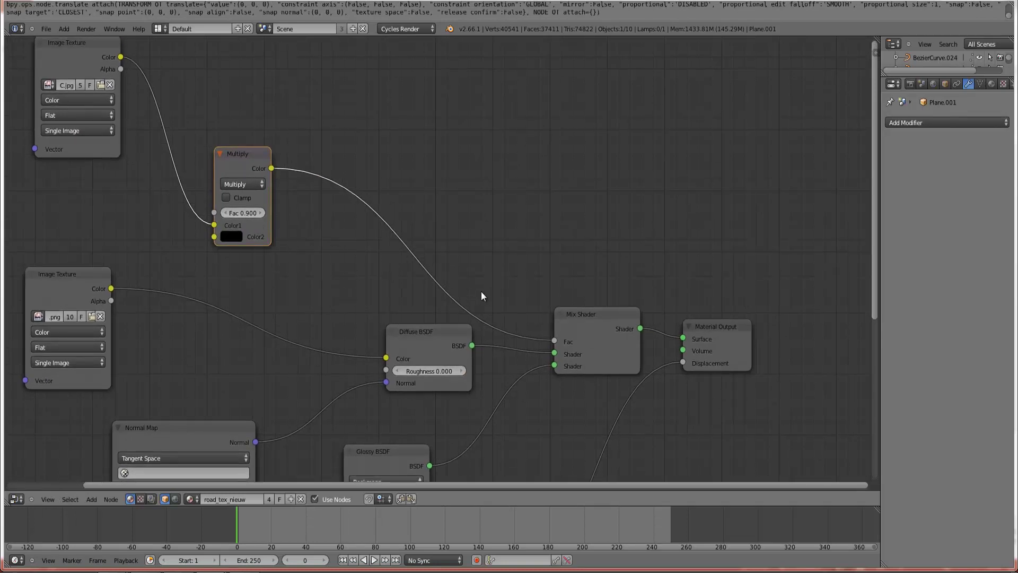
pyautogui.scroll(-2, 481, 295)
pyautogui.moveTo(310, 231); pyautogui.dragTo(405, 188)
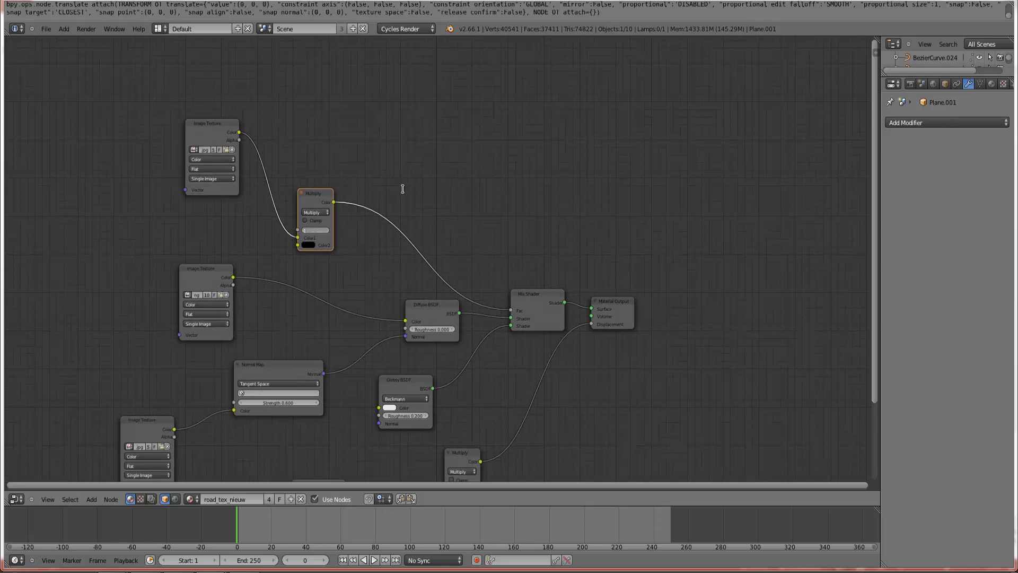
pyautogui.click(399, 202)
# - Return to the 3D View in Rendered shading and examine the cobblestones' shine up close at an angle
pyautogui.click(16, 499)
pyautogui.click(35, 488)
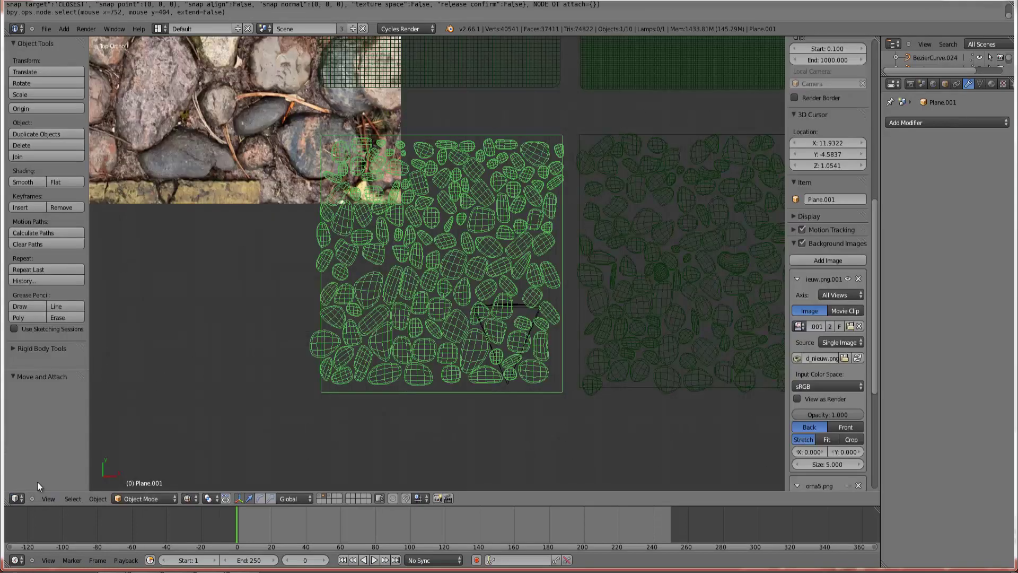
pyautogui.click(187, 498)
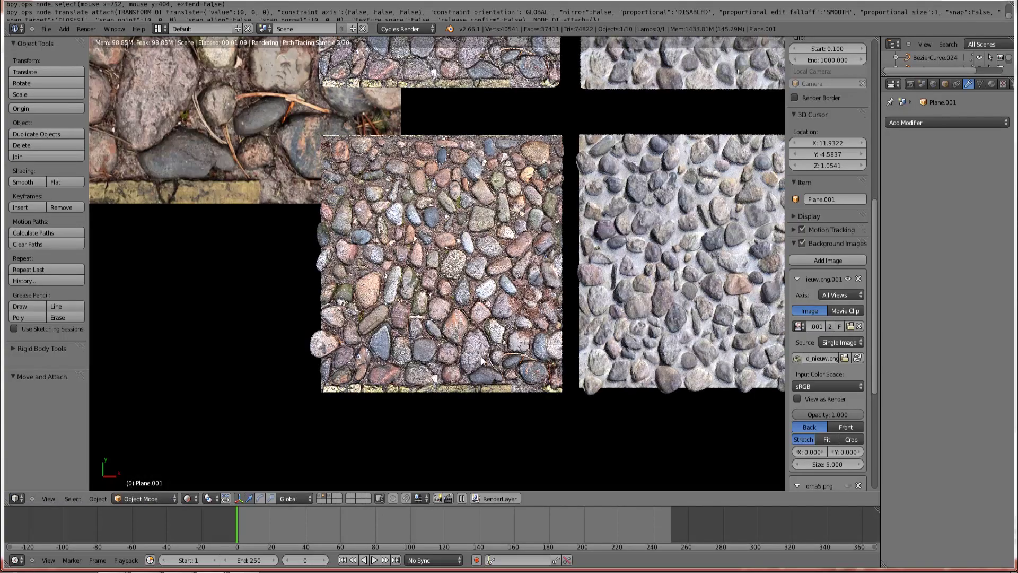
pyautogui.moveTo(477, 377)
pyautogui.mouseDown(button='middle')
pyautogui.moveTo(522, 312)
pyautogui.moveTo(514, 325)
pyautogui.mouseUp(button='middle')
pyautogui.scroll(7, 526, 338)
pyautogui.scroll(3, 514, 326)
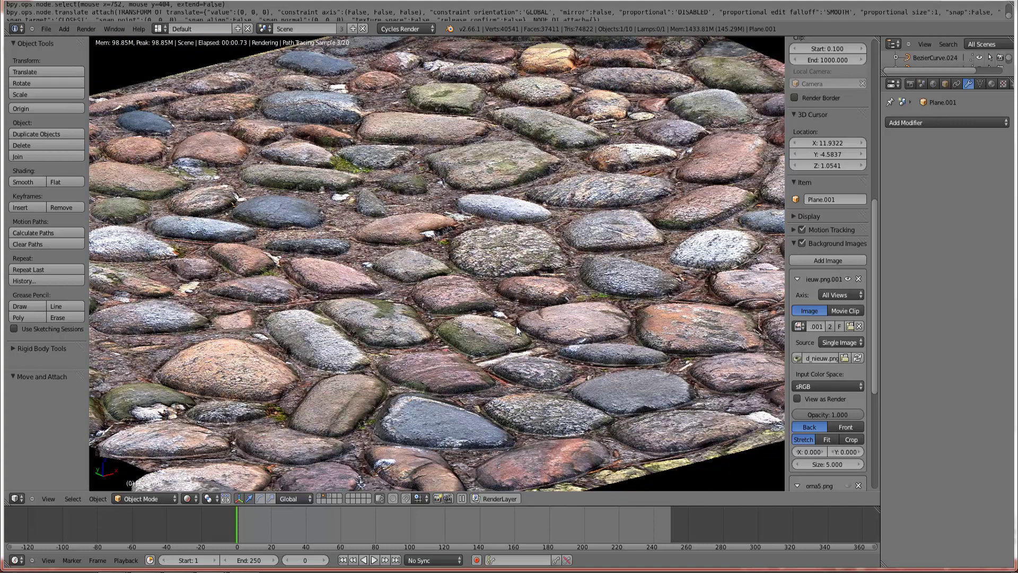
# - Return to the Node Editor and set the Fac of the Multiply node feeding the Mix Shader to 0.9
pyautogui.click(16, 499)
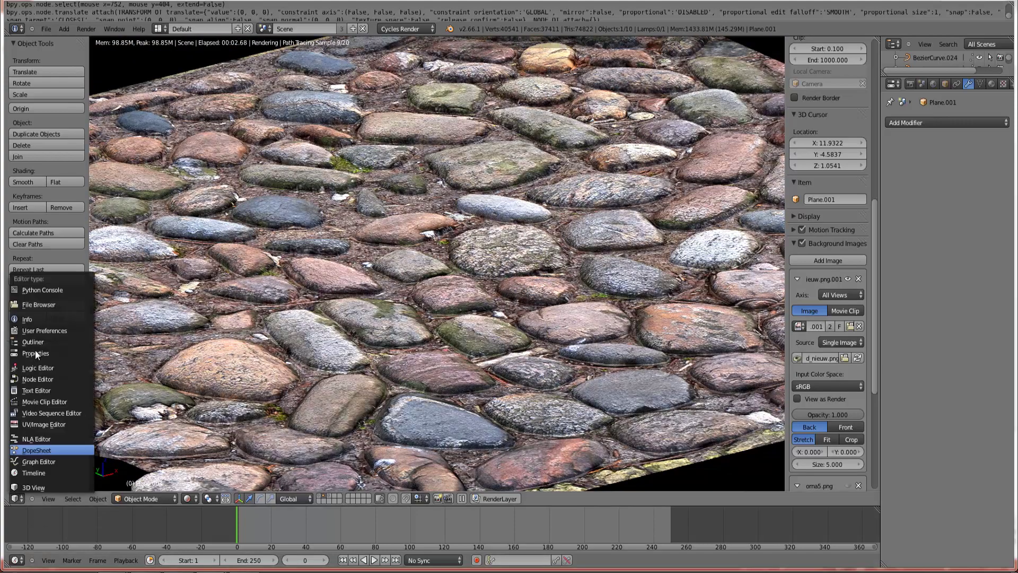
pyautogui.click(41, 378)
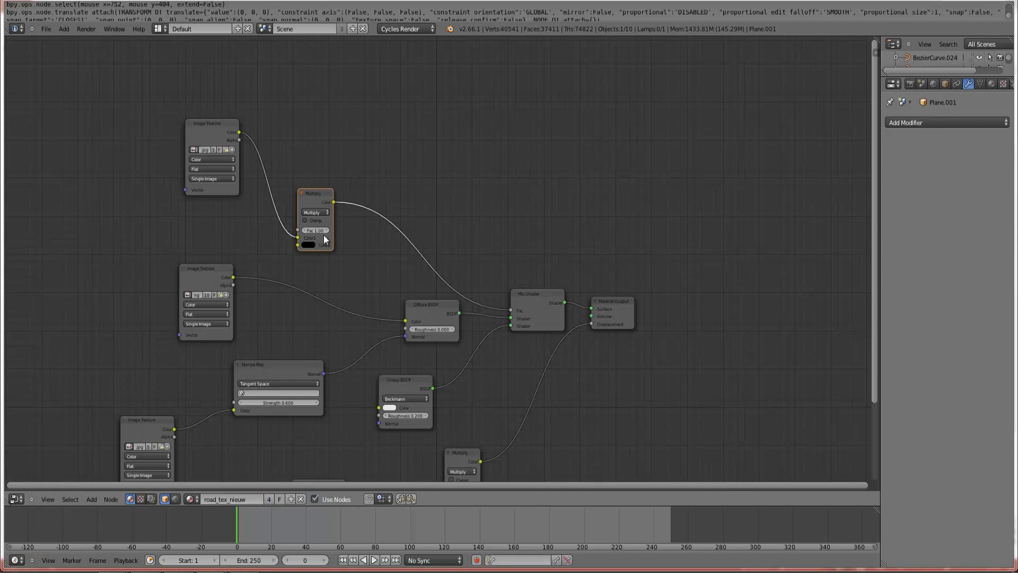
pyautogui.write('0.9')
pyautogui.press('Return')
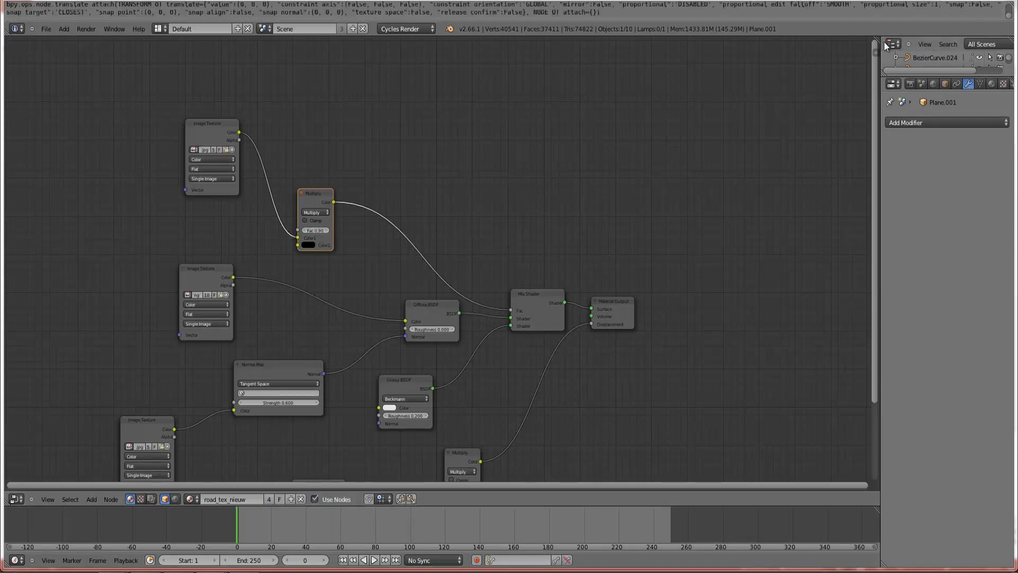
# - Split the node area vertically near its middle and show the 3D View beside the node tree
pyautogui.moveTo(874, 40); pyautogui.dragTo(472, 58)
pyautogui.click(485, 498)
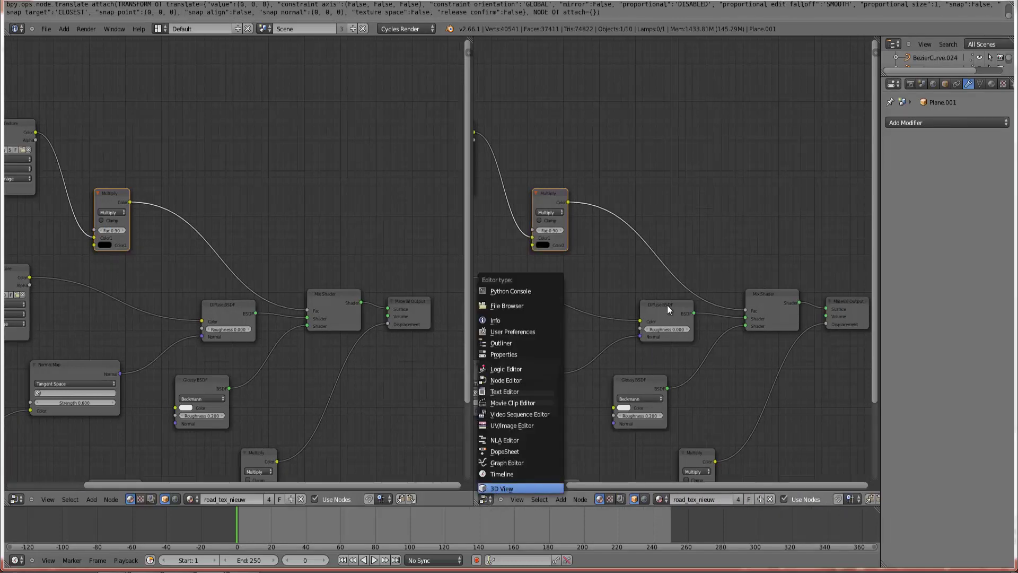
pyautogui.press('Return')
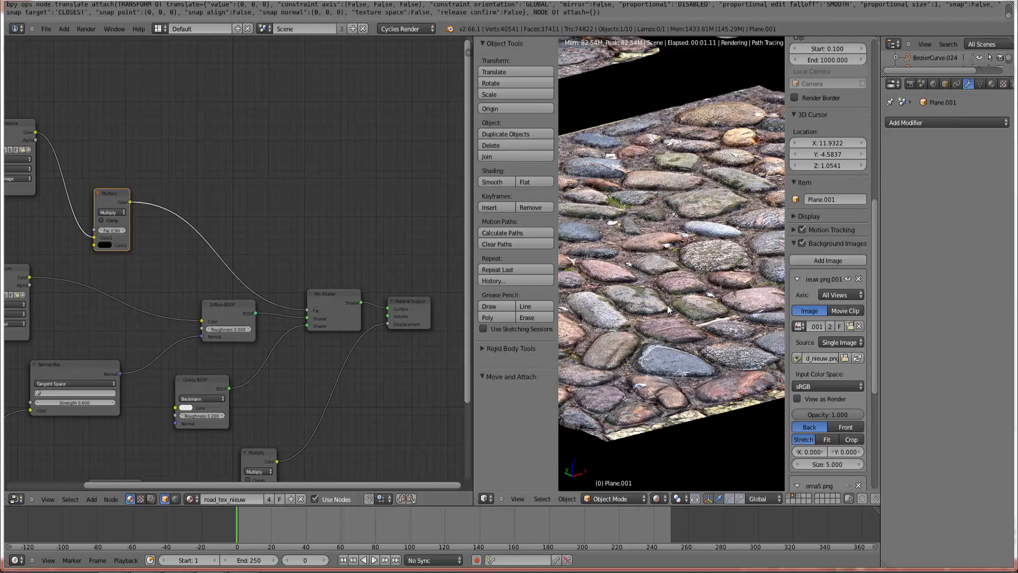
# - Set the Fac of the Multiply node feeding the Mix Shader to 1.0
pyautogui.click(112, 230)
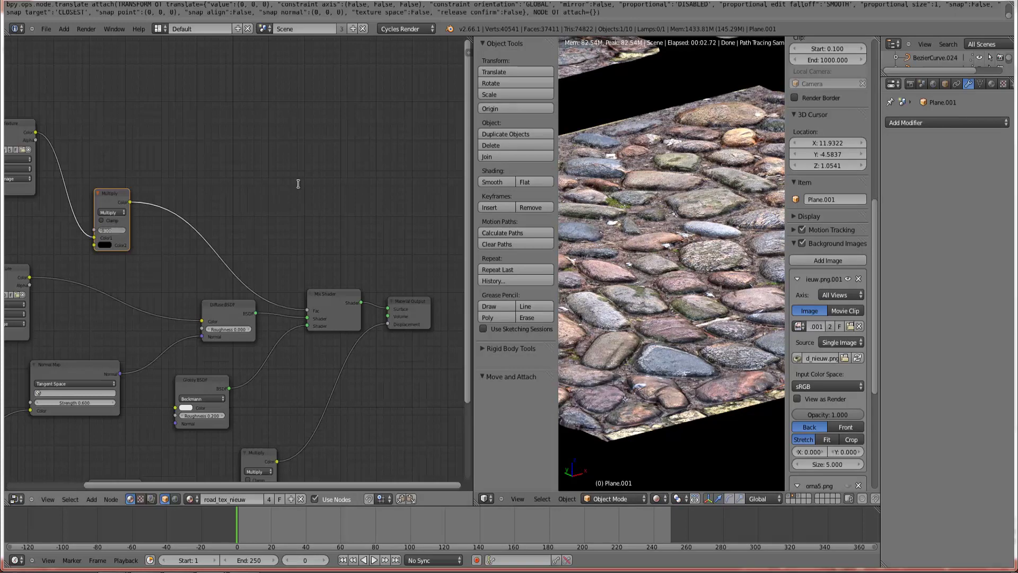
pyautogui.write('1')
pyautogui.click(298, 183)
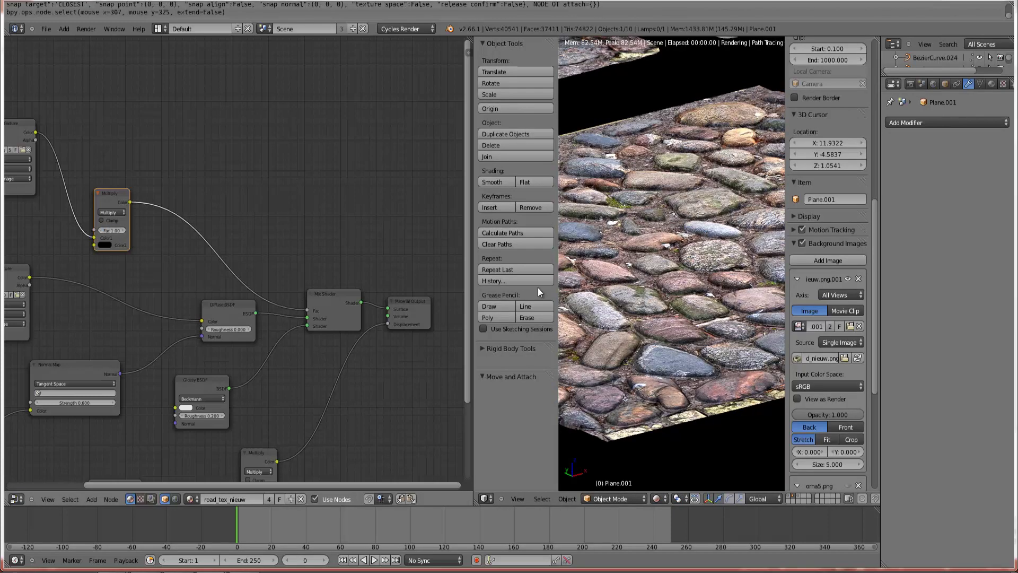
# - Examine the group of rendered cobblestone planes at a low angle and select the camera
pyautogui.moveTo(645, 369); pyautogui.dragTo(752, 350, button='middle')
pyautogui.moveTo(643, 322); pyautogui.dragTo(784, 215, button='middle')
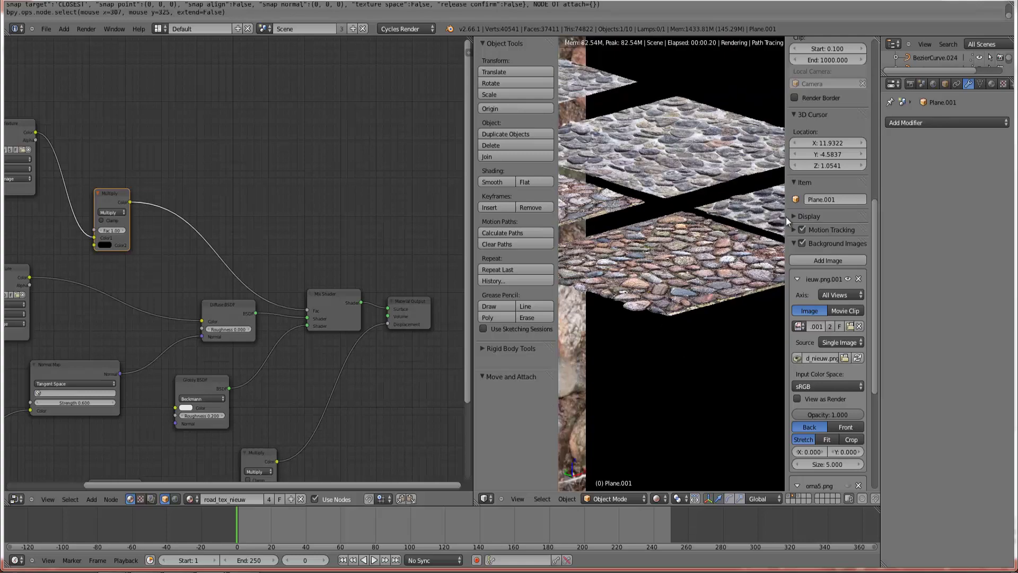
pyautogui.rightClick(757, 212)
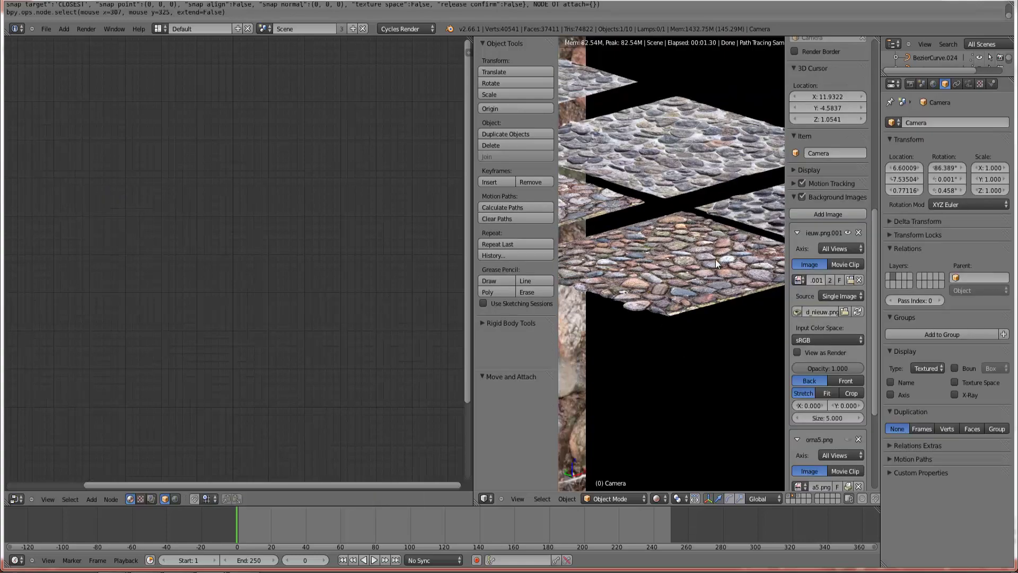
pyautogui.moveTo(651, 342); pyautogui.dragTo(688, 337, button='middle')
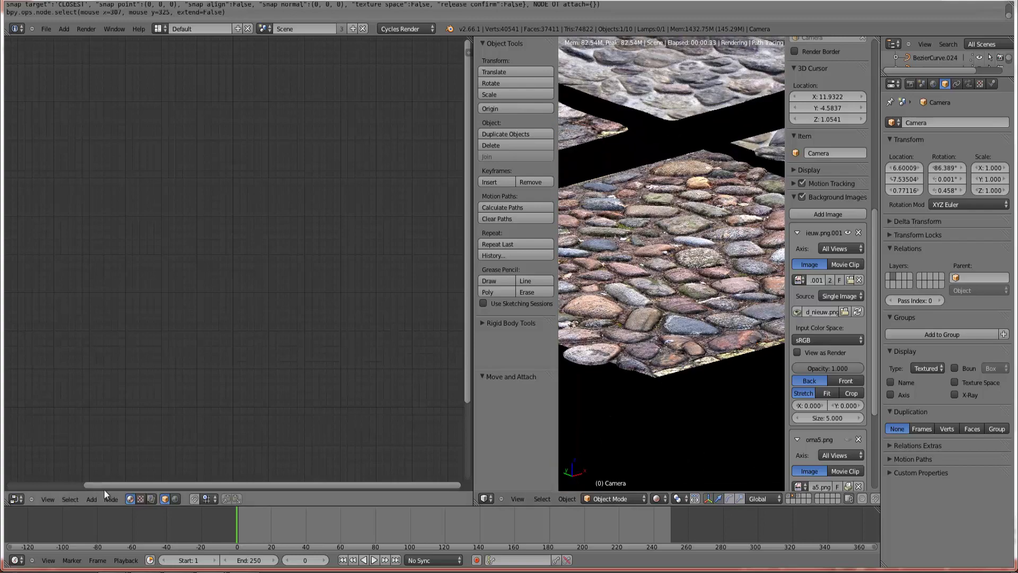
# - Replace the Node Editor beside the 3D View with the UV/Image Editor and browse the list of loaded images
pyautogui.click(16, 498)
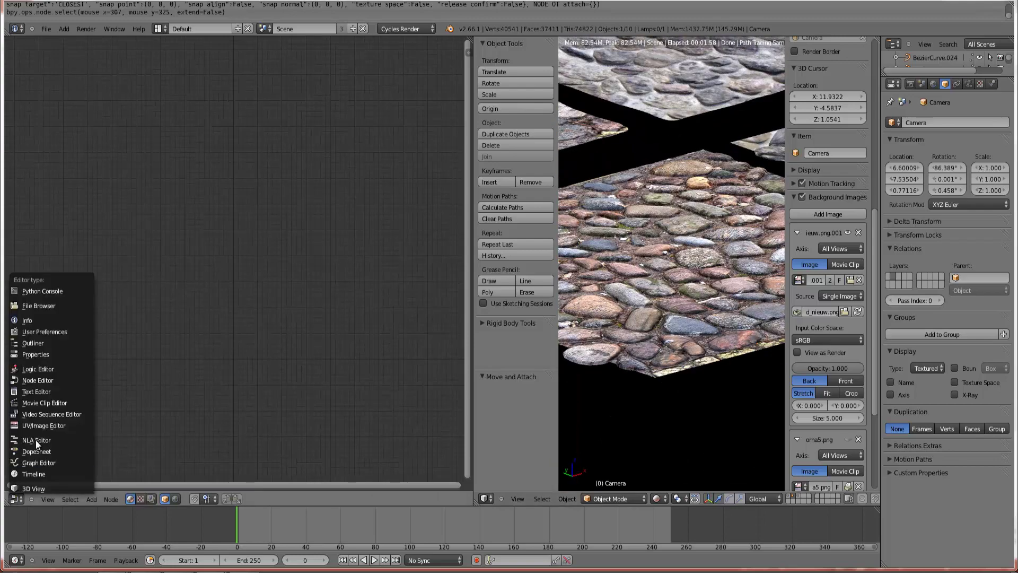
pyautogui.press('Escape')
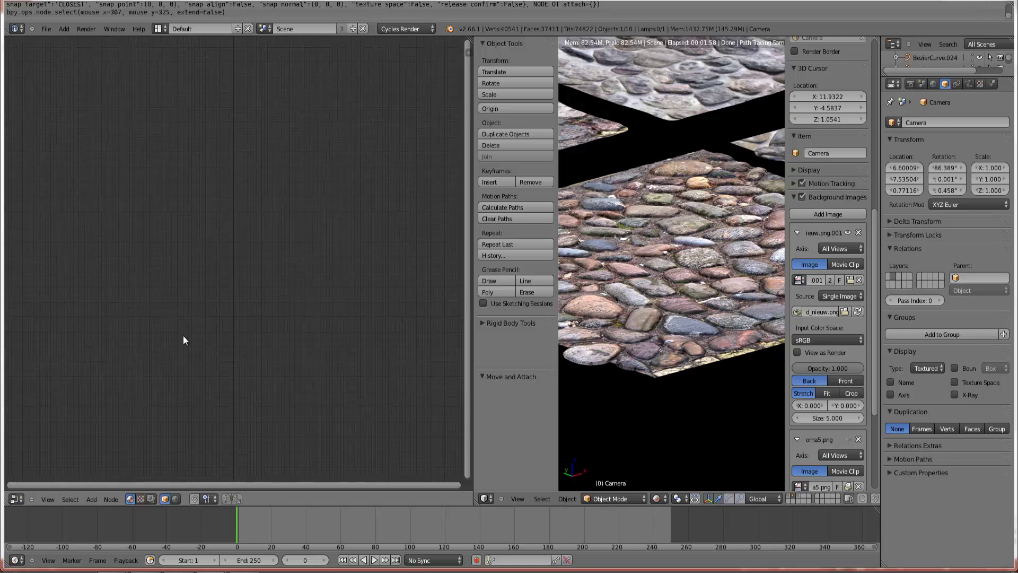
pyautogui.click(12, 498)
pyautogui.click(27, 428)
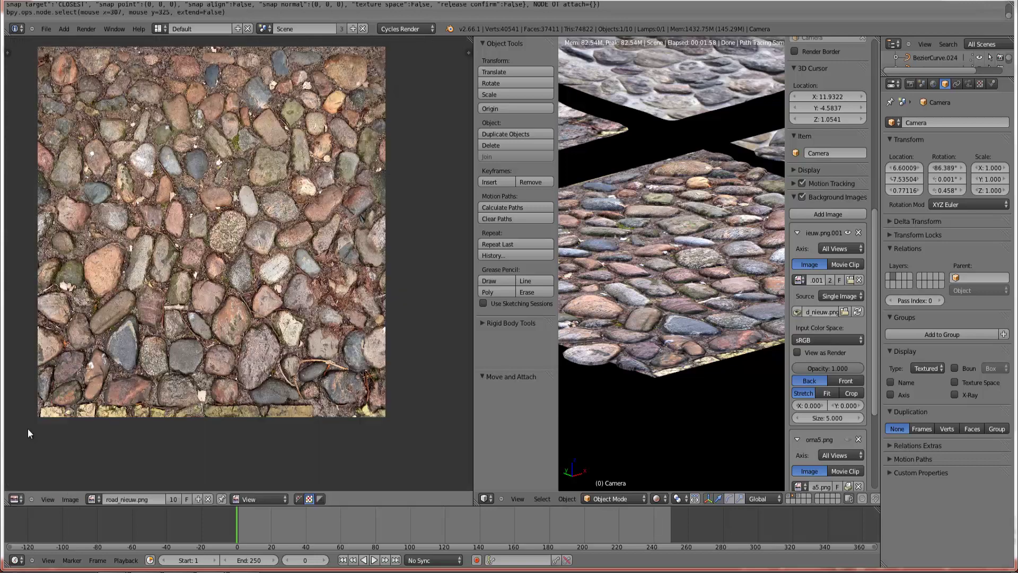
pyautogui.click(97, 496)
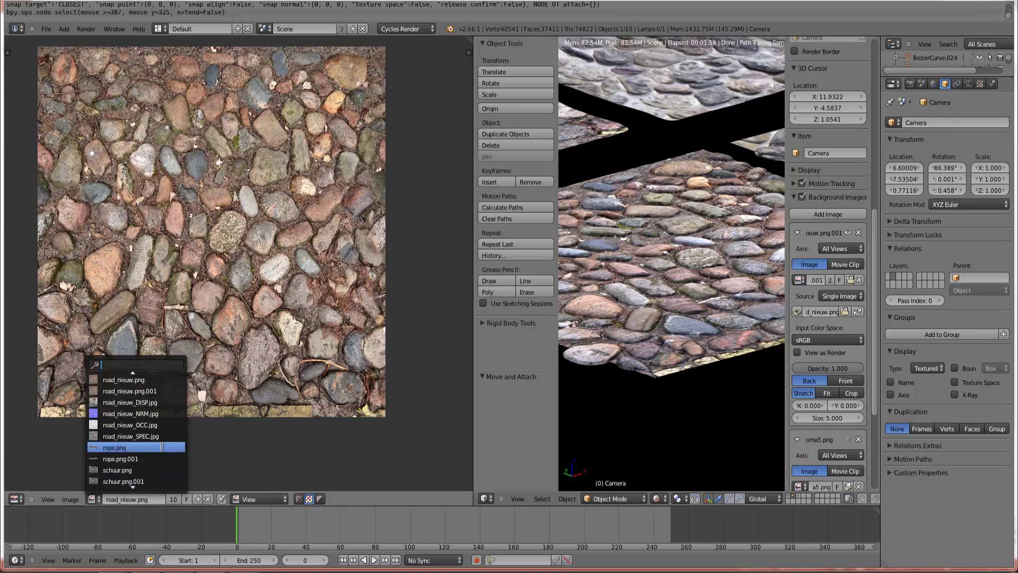
pyautogui.scroll(-20, 144, 482)
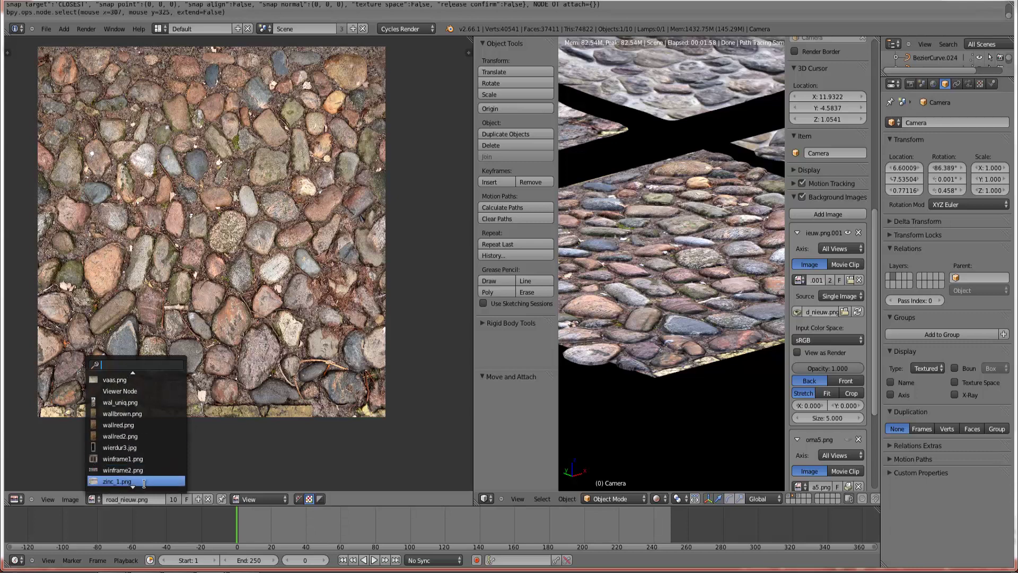
# - Select the reddish cobblestone tile Plane.001, followed by the neighbouring grey stone tile Plane.002
pyautogui.rightClick(694, 309)
pyautogui.scroll(-4, 695, 309)
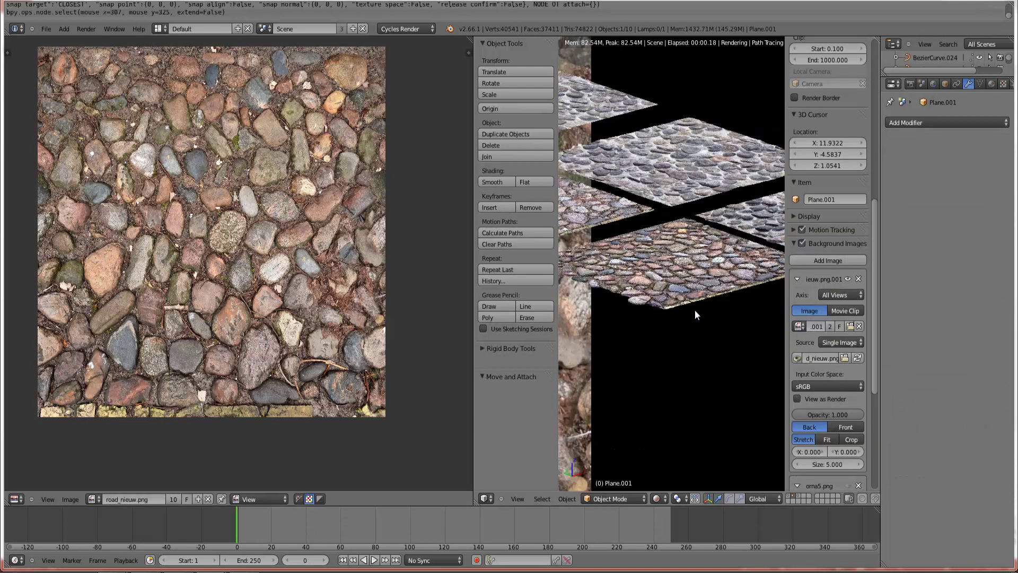
pyautogui.rightClick(746, 211)
pyautogui.scroll(-2, 737, 271)
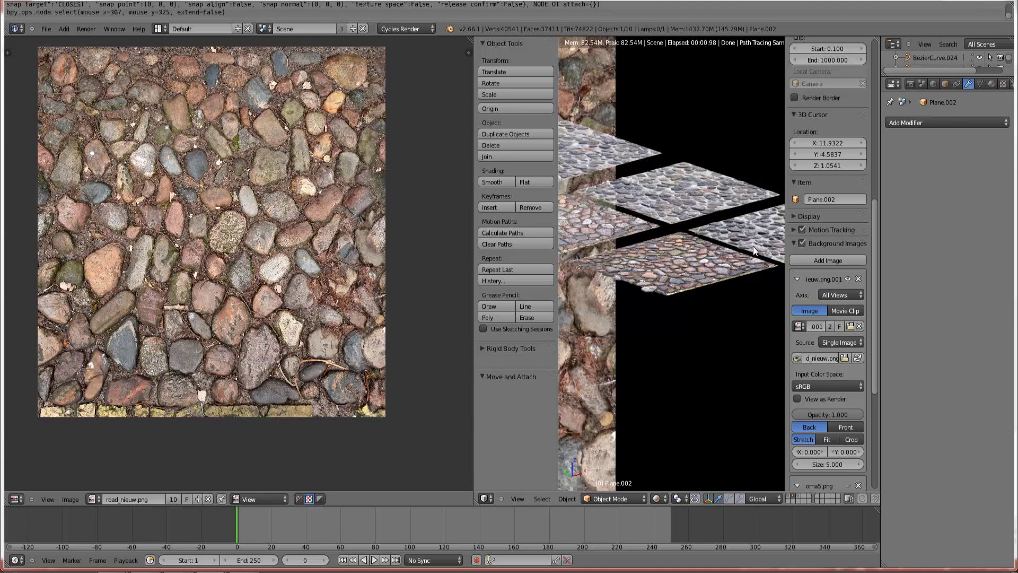
pyautogui.scroll(4, 686, 271)
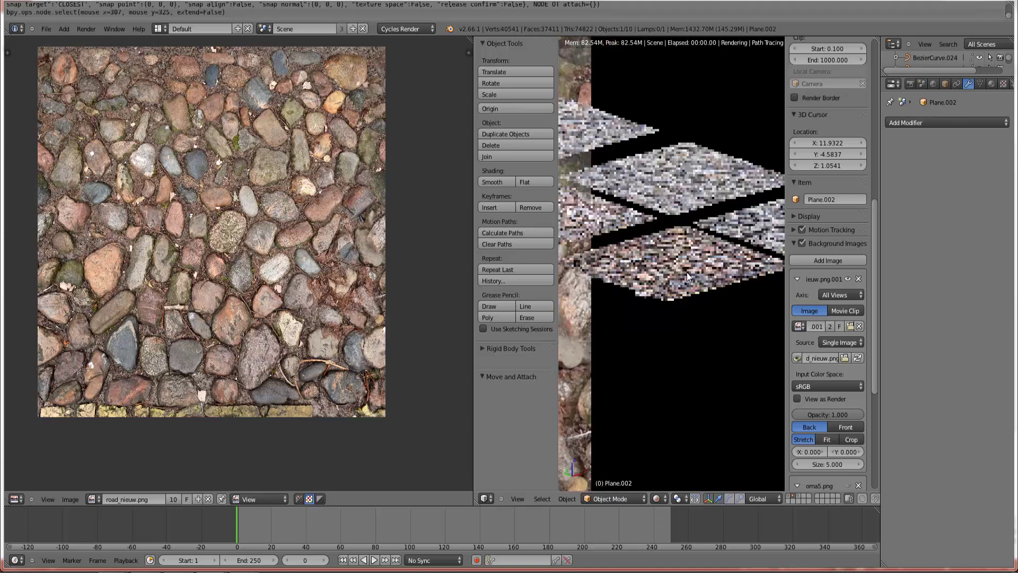